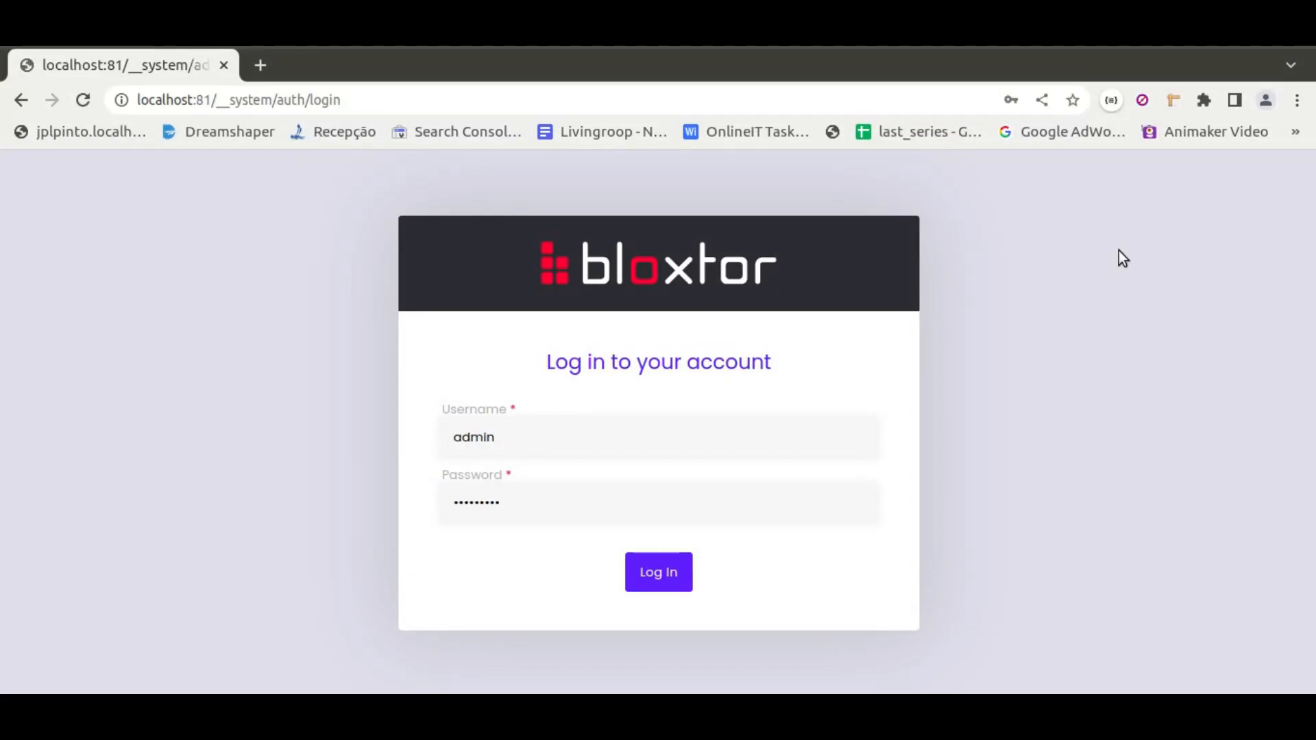
Log in as admin and choose the Advanced Workspace
click(639, 574)
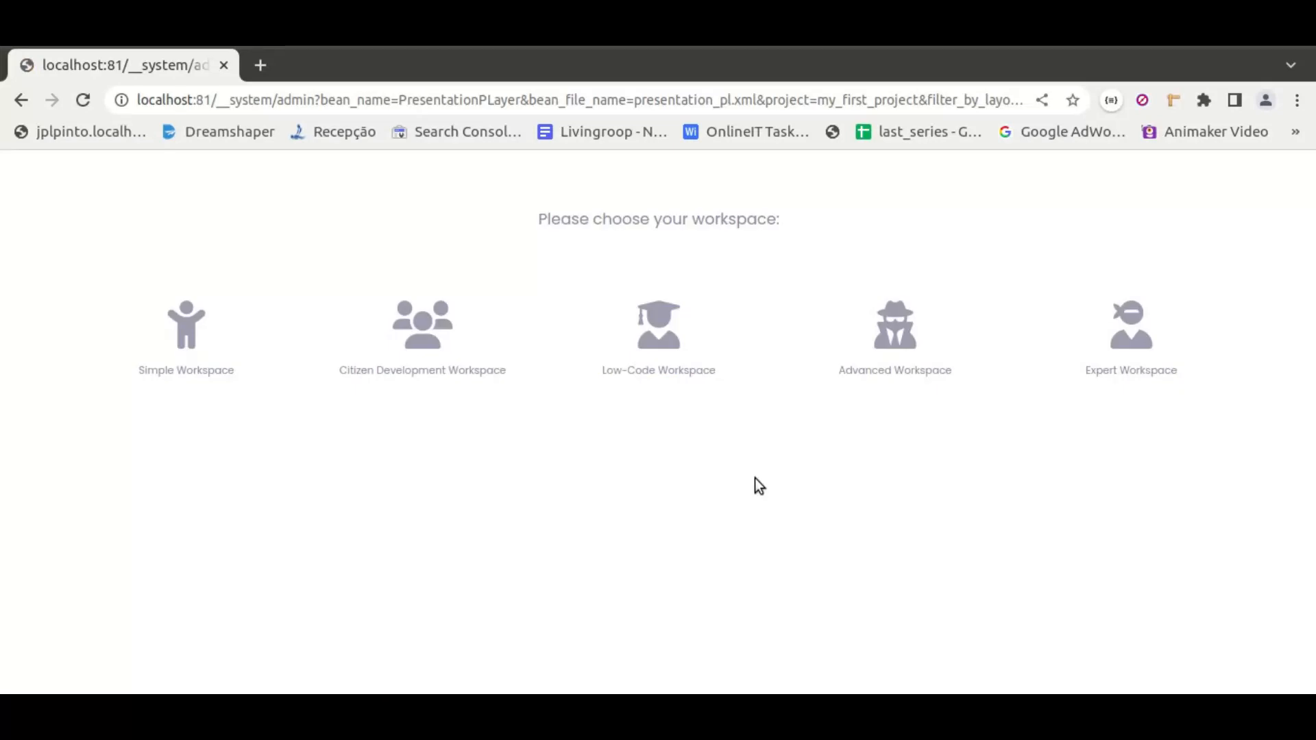
click(929, 345)
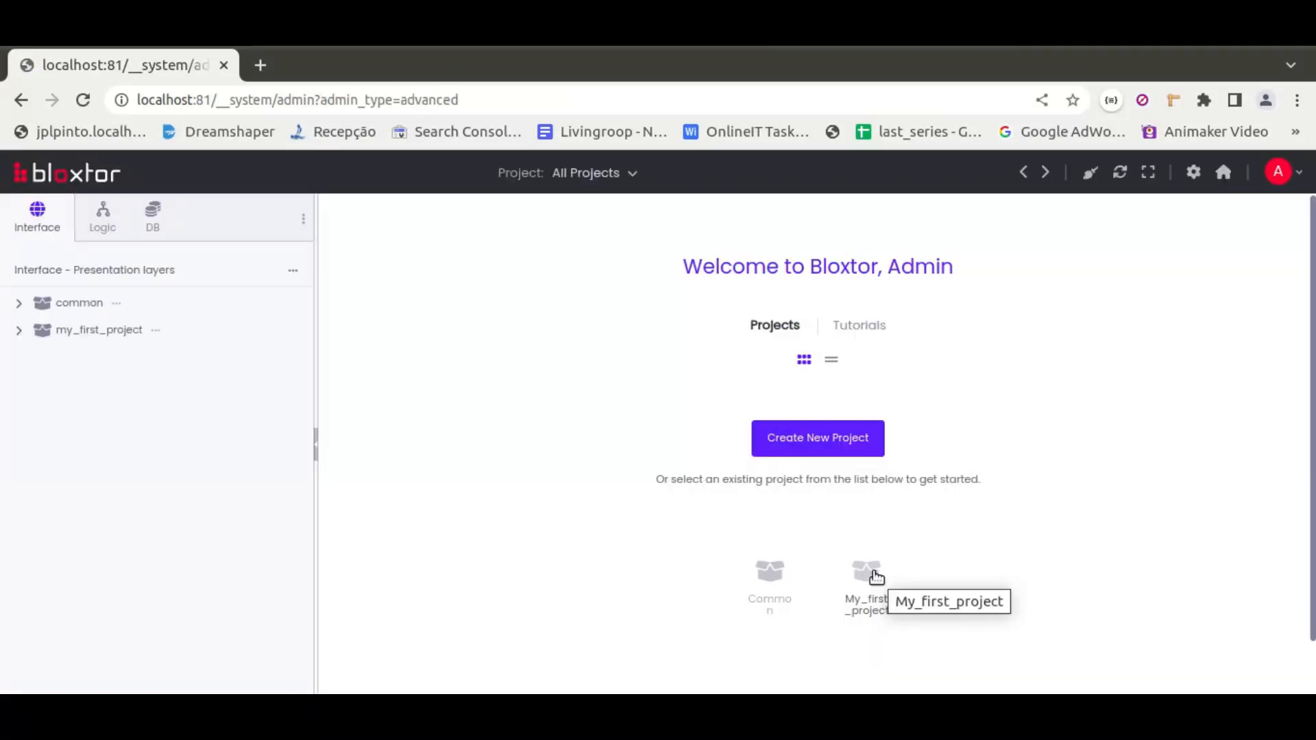
click(875, 576)
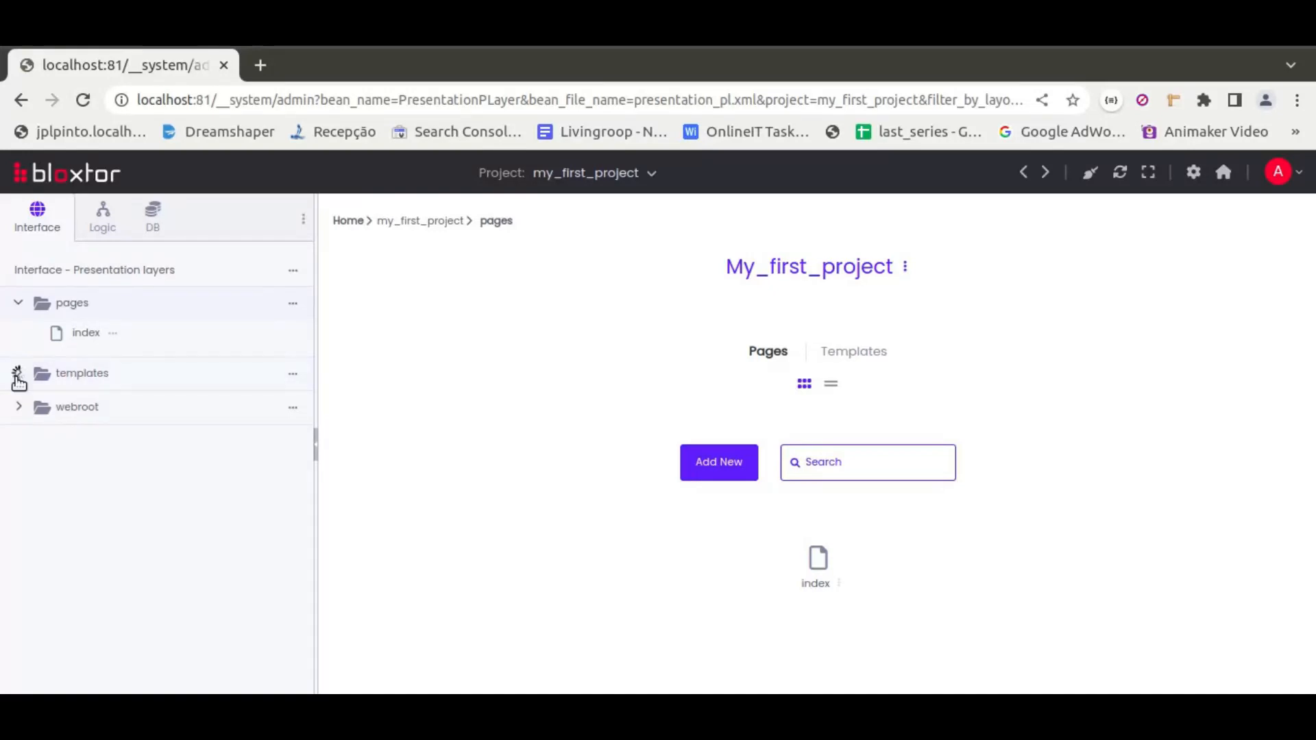
Expand the templates folder and preview the index page in a new tab, then close it
click(18, 373)
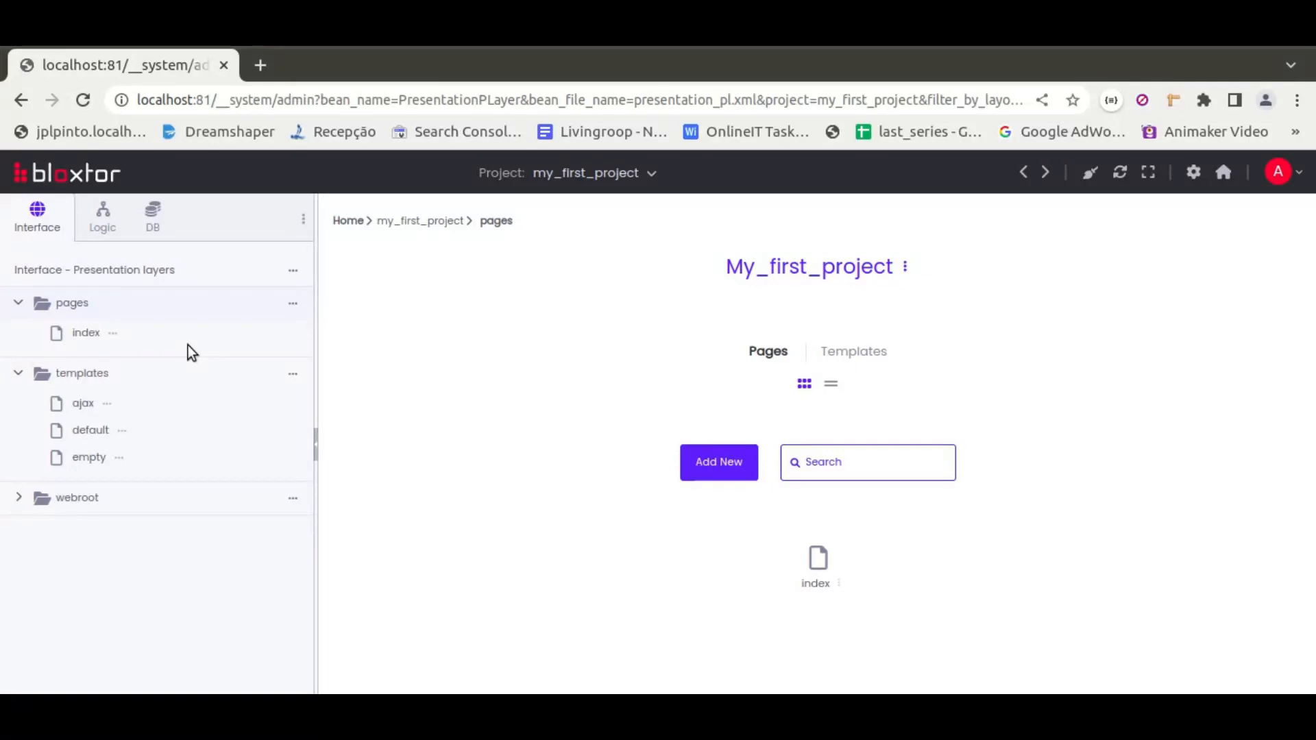
click(112, 333)
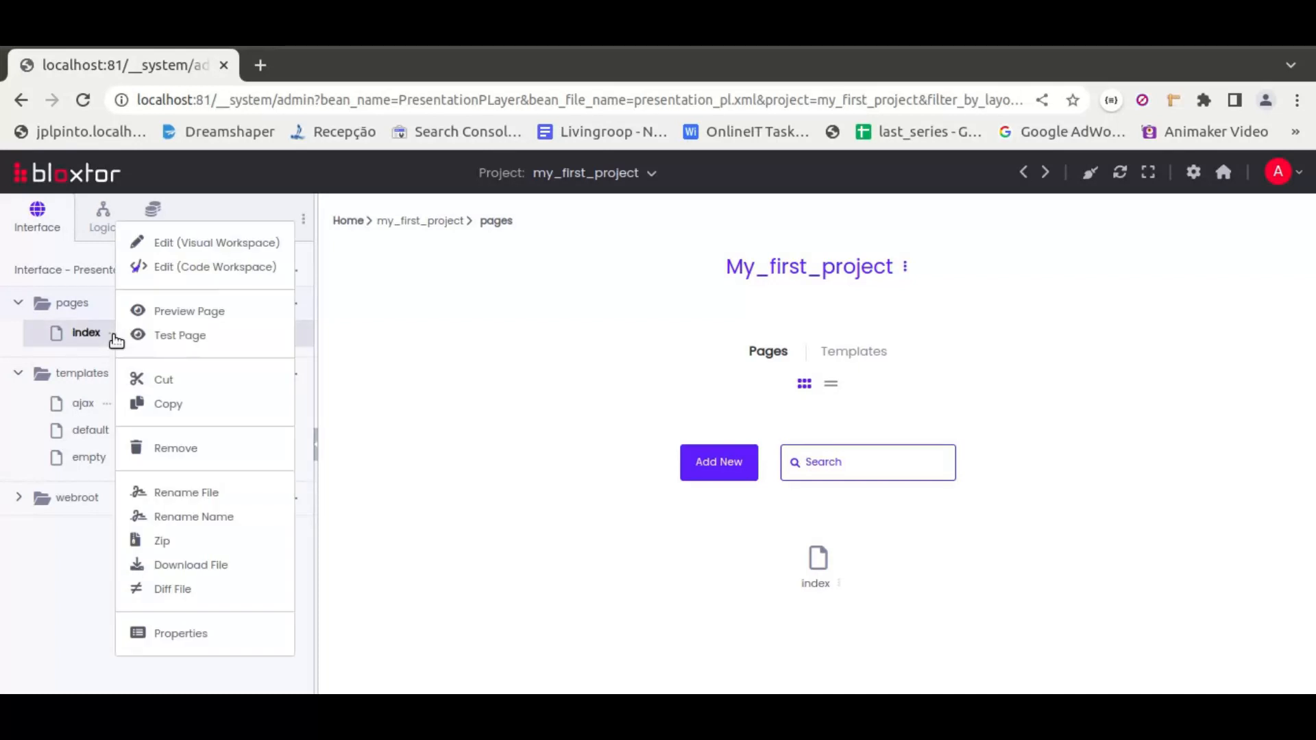
click(195, 312)
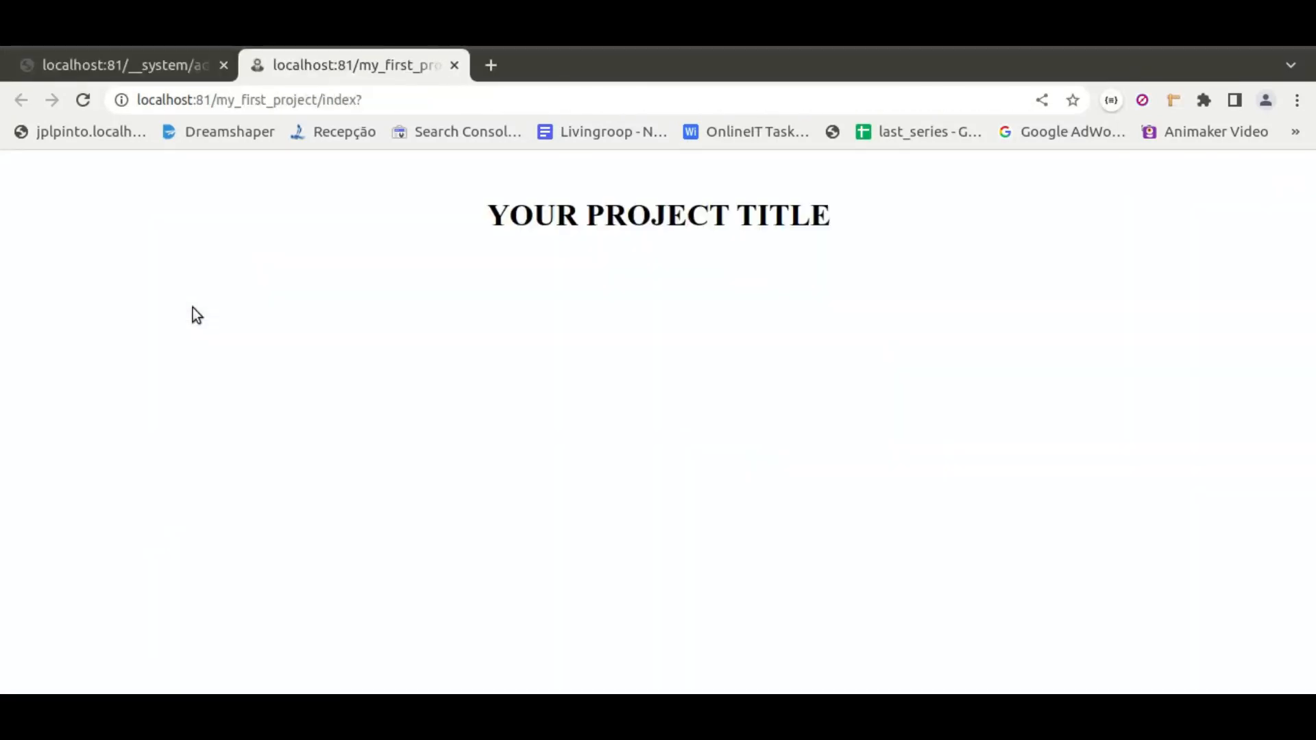
click(455, 66)
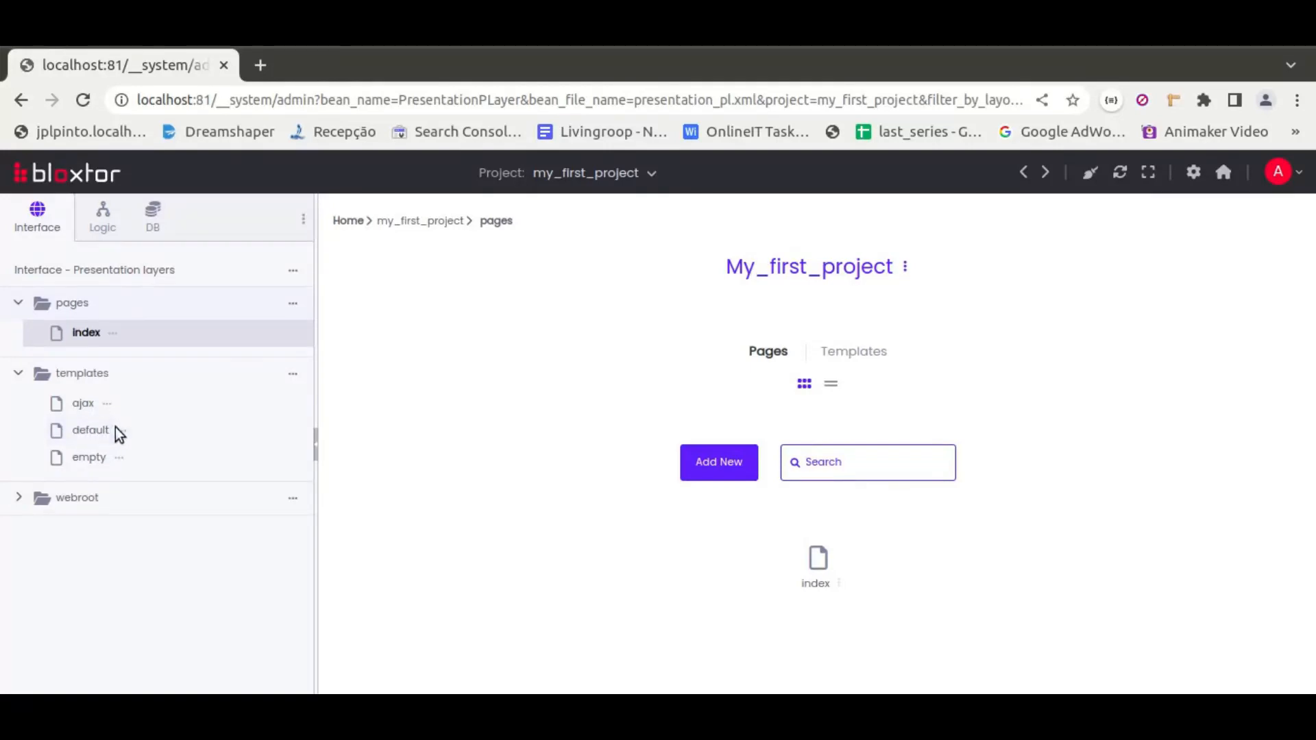
Open Install New Template for the templates folder and preview the Bootstrap Automatic Admin template from the store
click(294, 376)
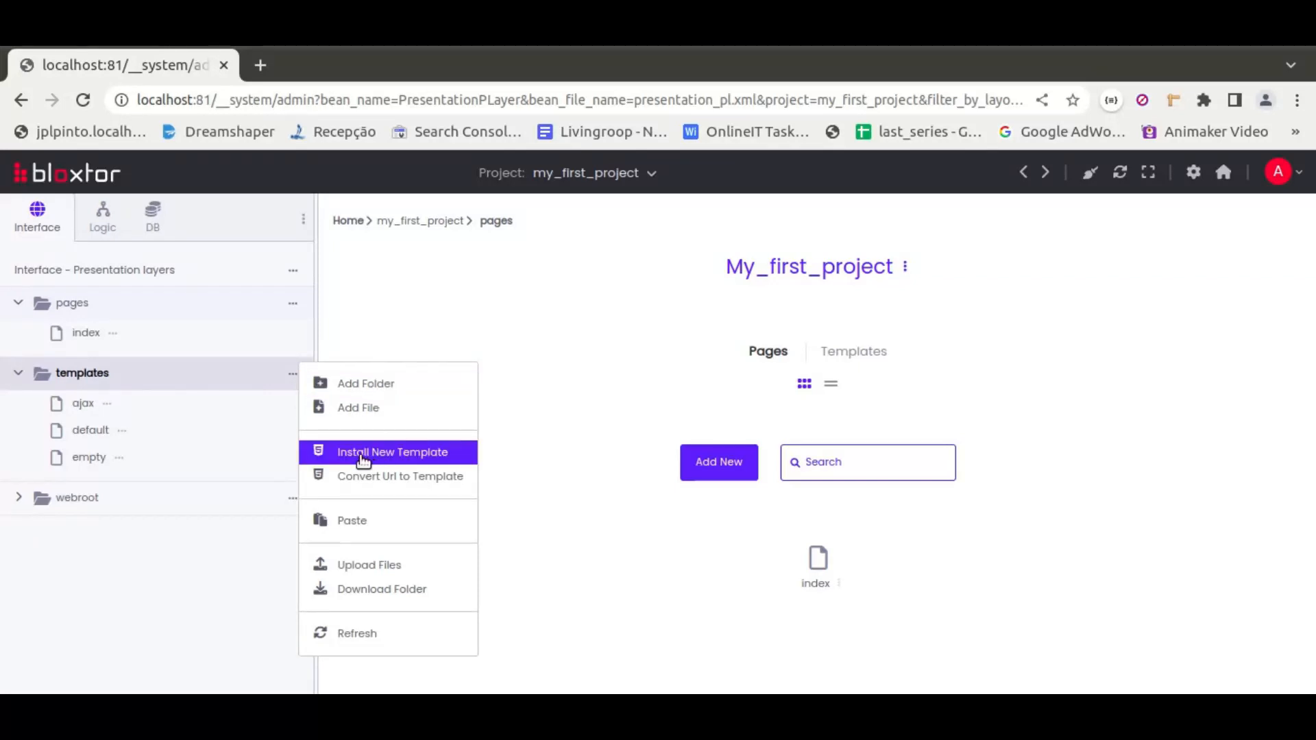
click(414, 455)
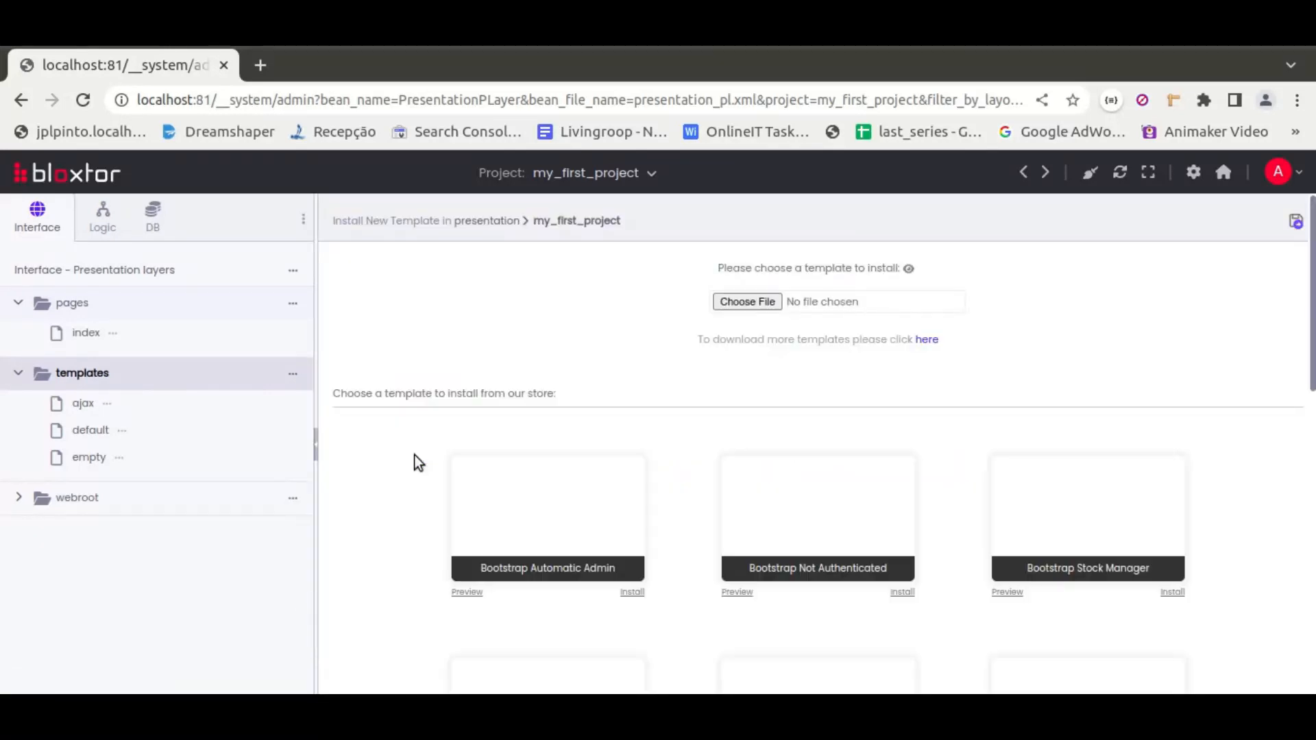
click(293, 378)
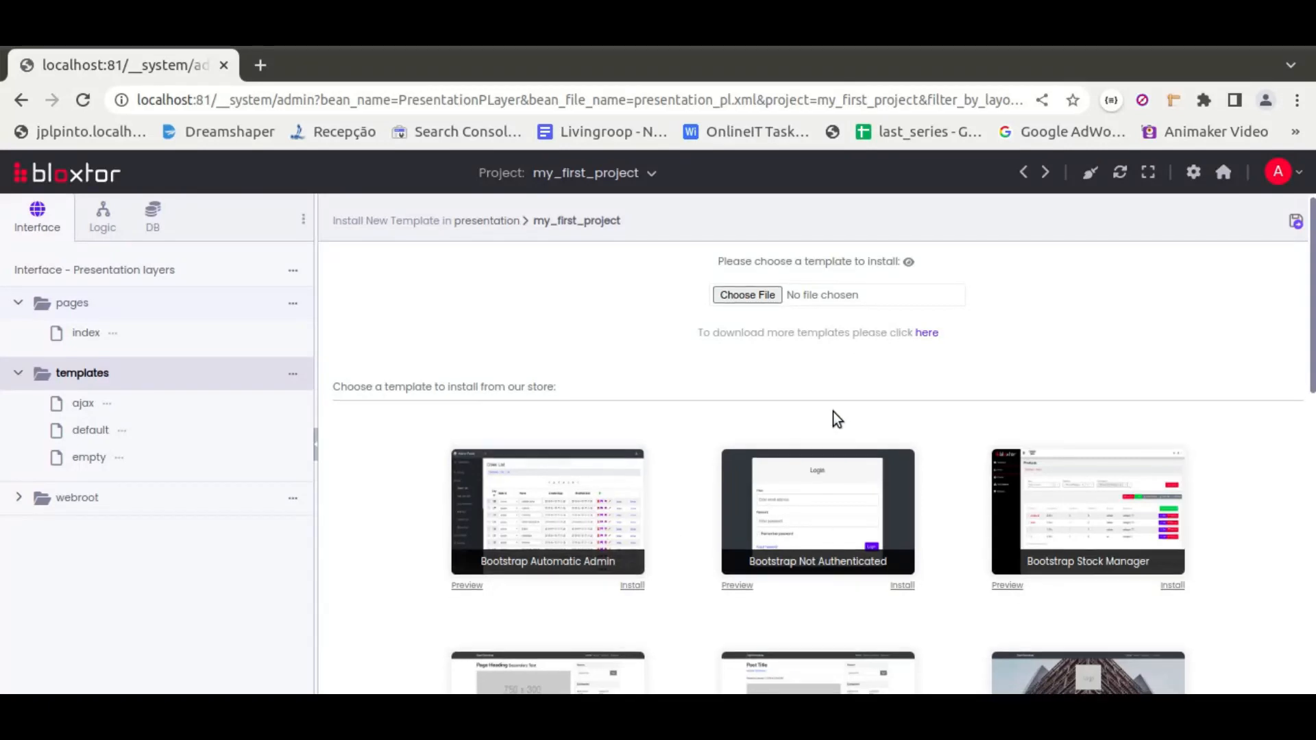
scroll(757, 340, down, 3)
scroll(914, 453, down, 4)
scroll(885, 454, up, 8)
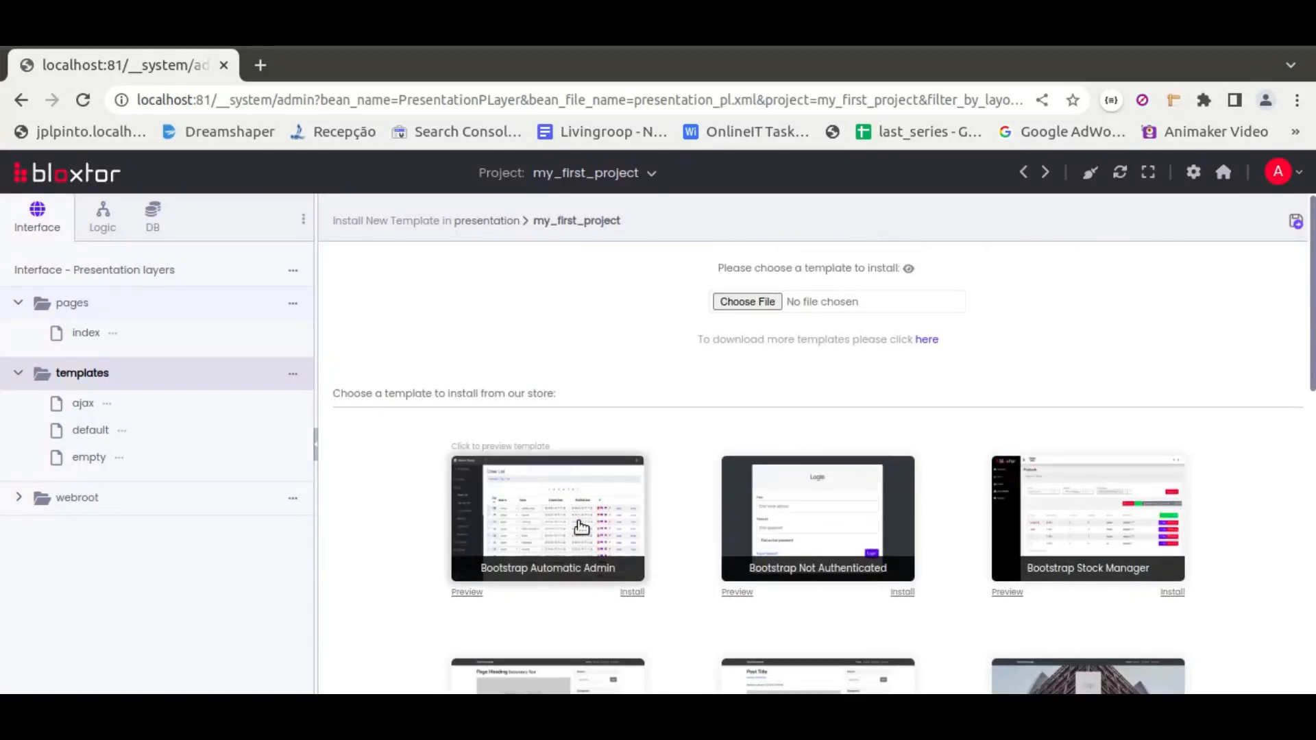
click(546, 515)
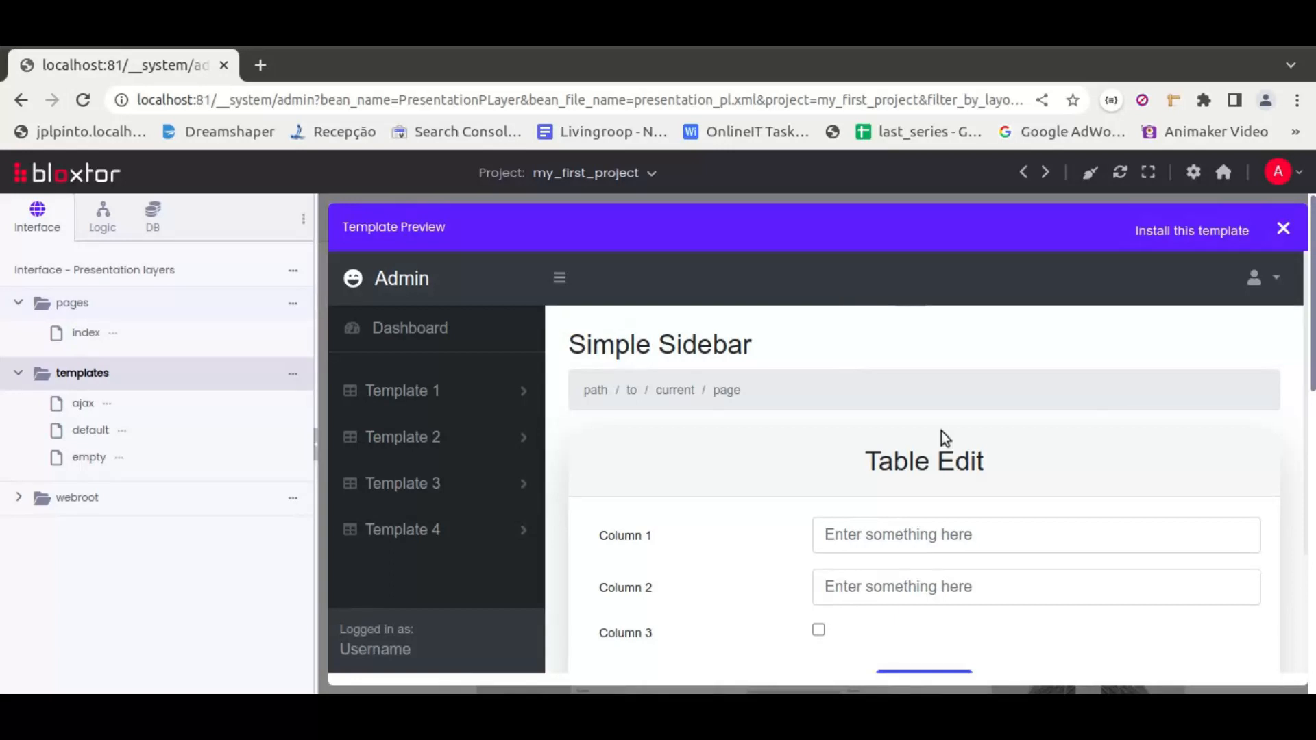
click(1283, 229)
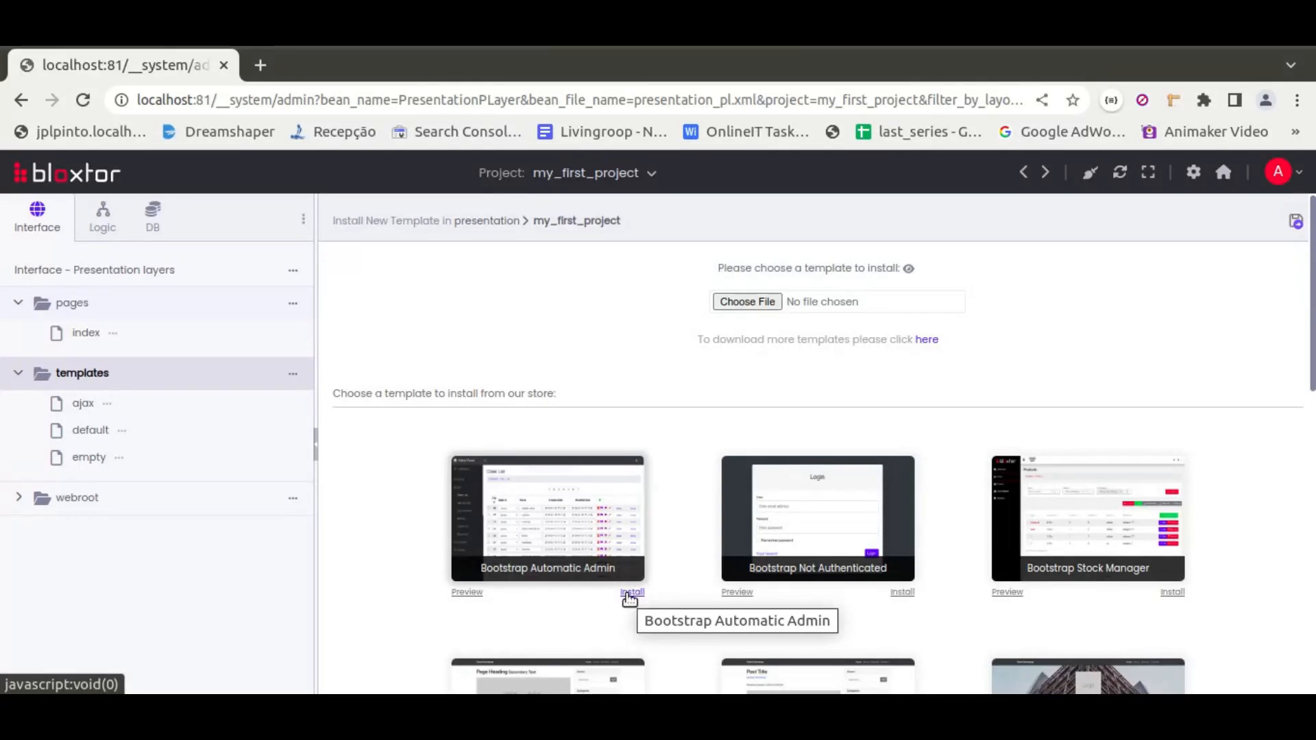
Install the Bootstrap Automatic Admin template and dismiss the confirmation
click(630, 594)
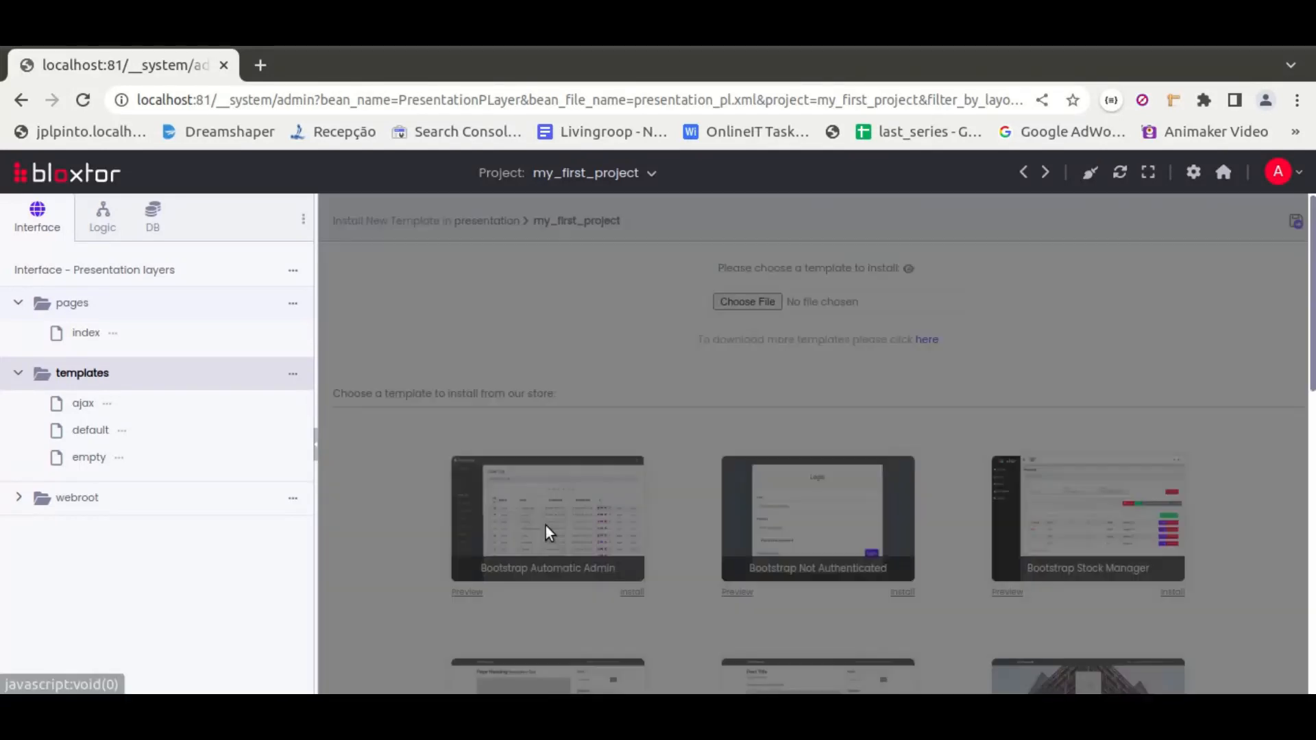
click(1181, 233)
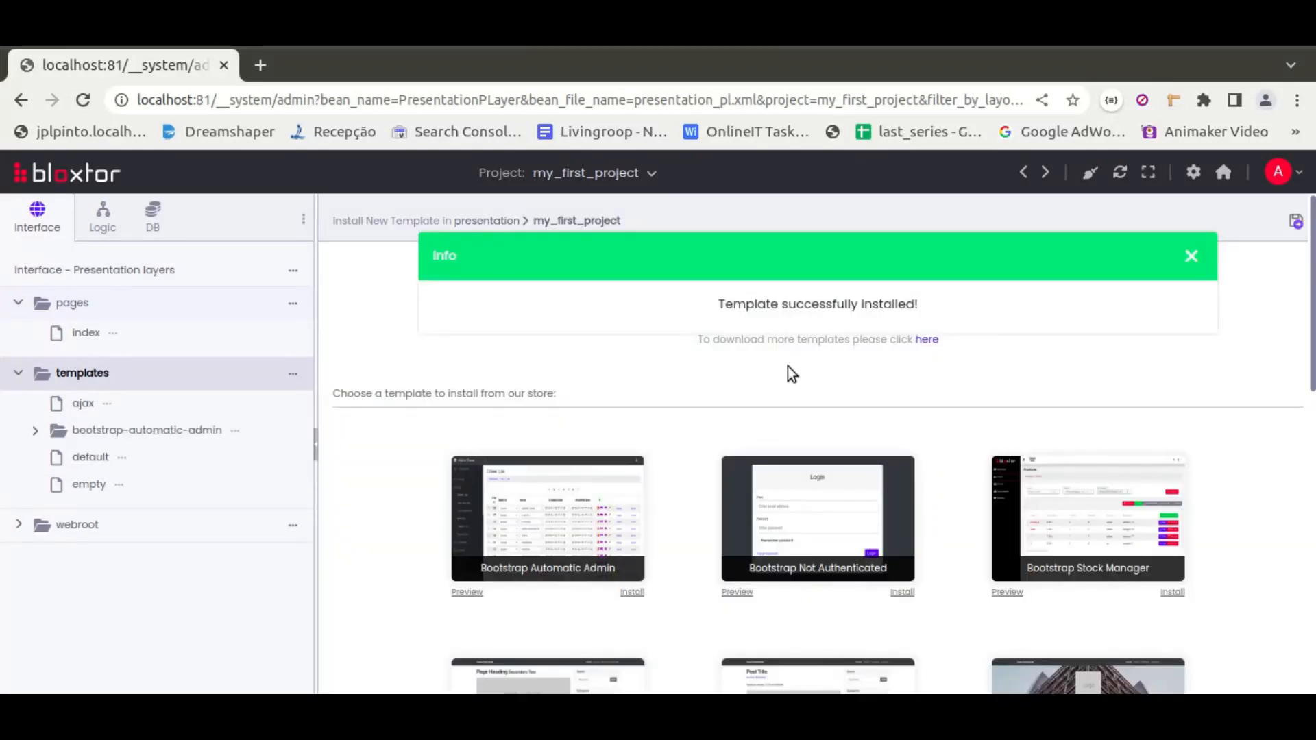
click(1191, 257)
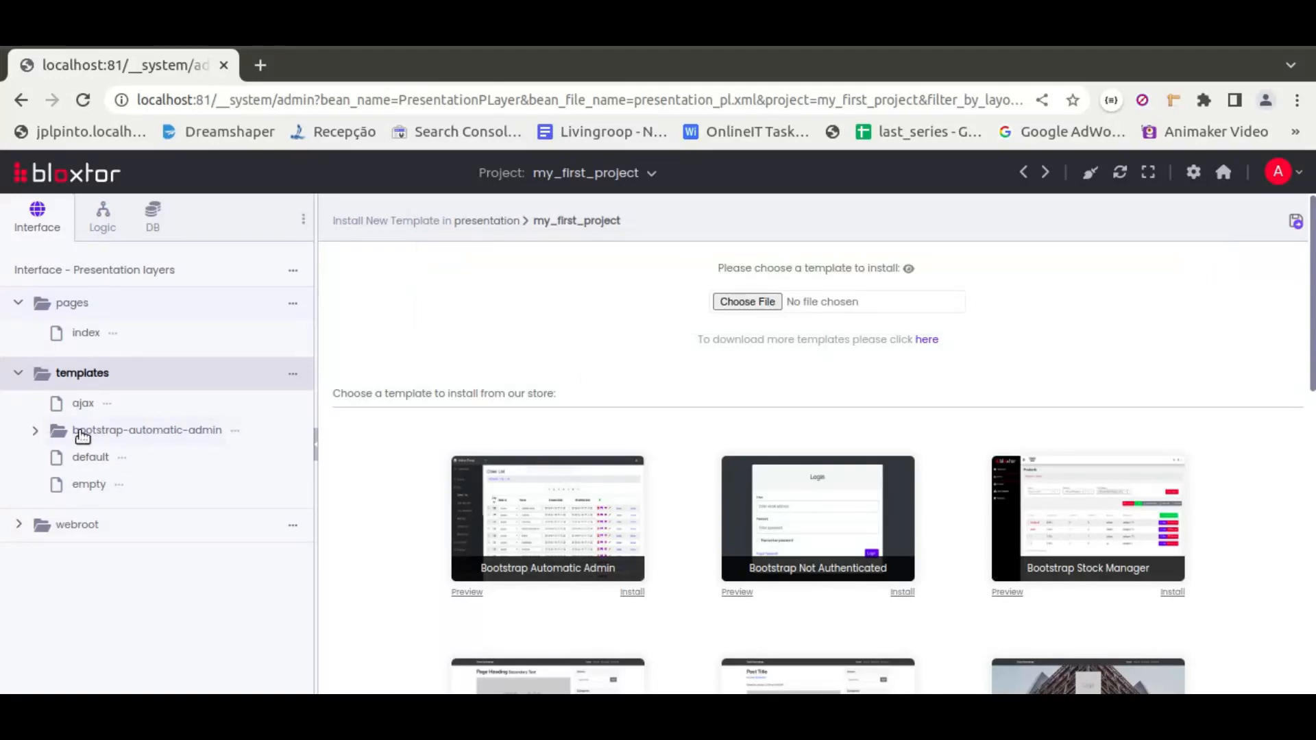
Set the project's global variable project_default_template to bootstrap-automatic-admin/authenticated-1
click(35, 431)
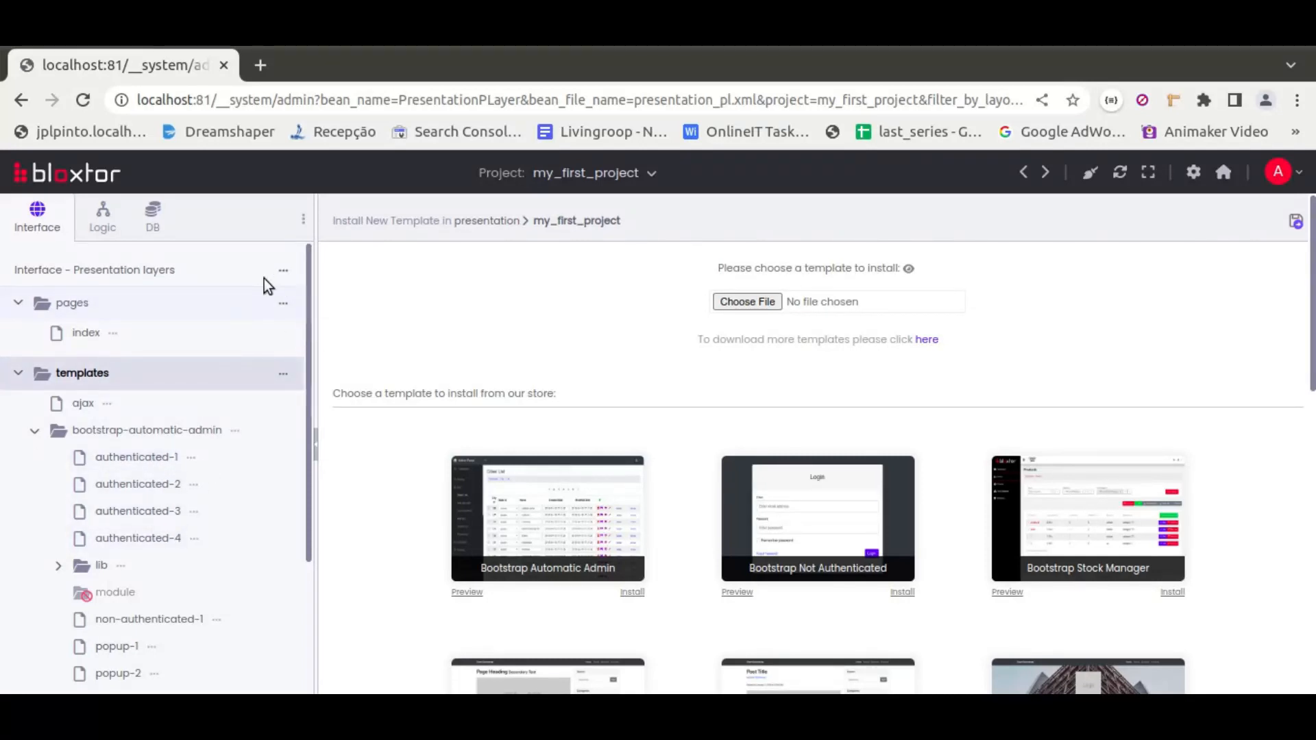
click(283, 270)
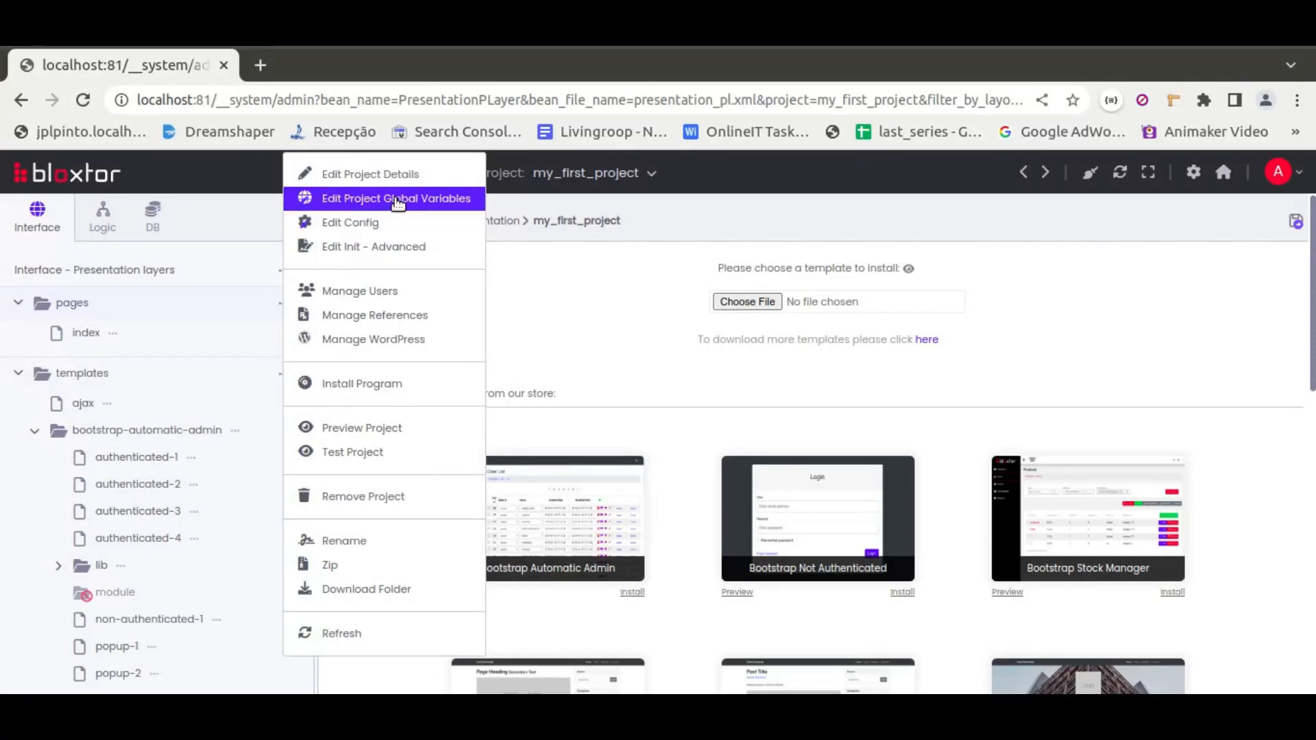
click(441, 200)
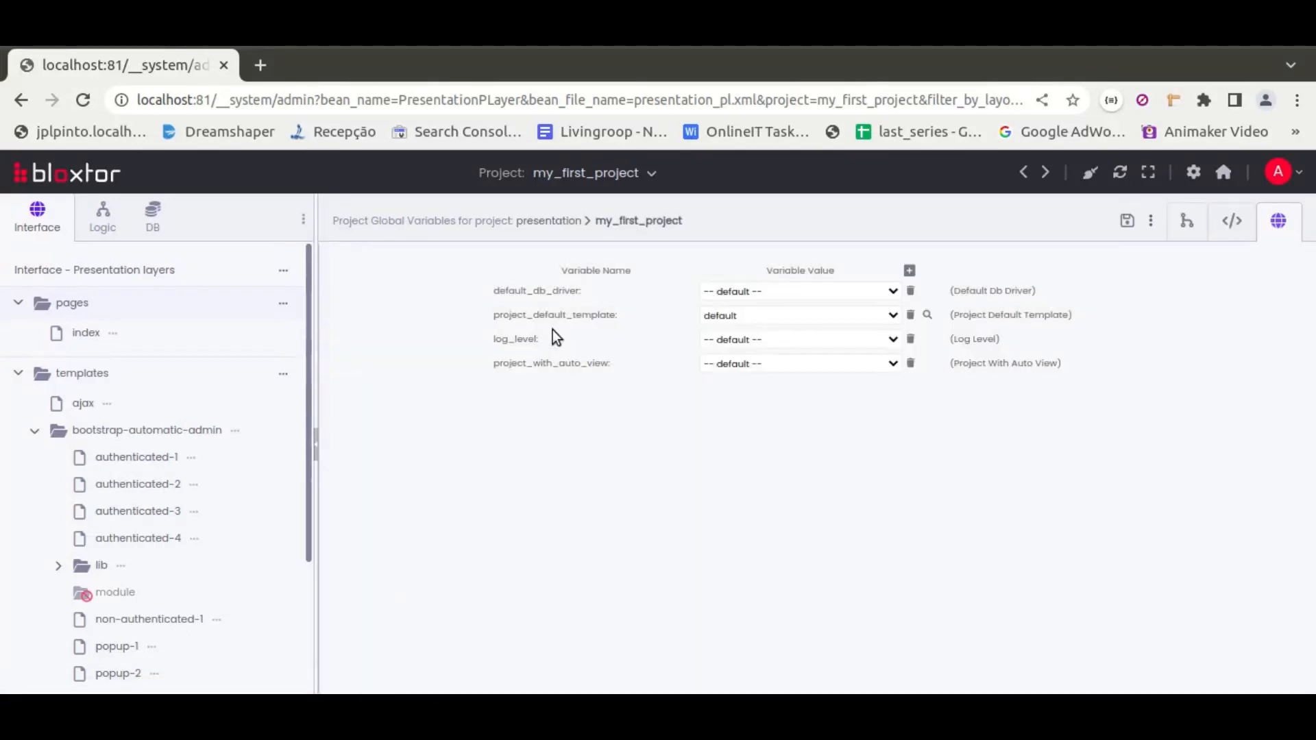
click(755, 316)
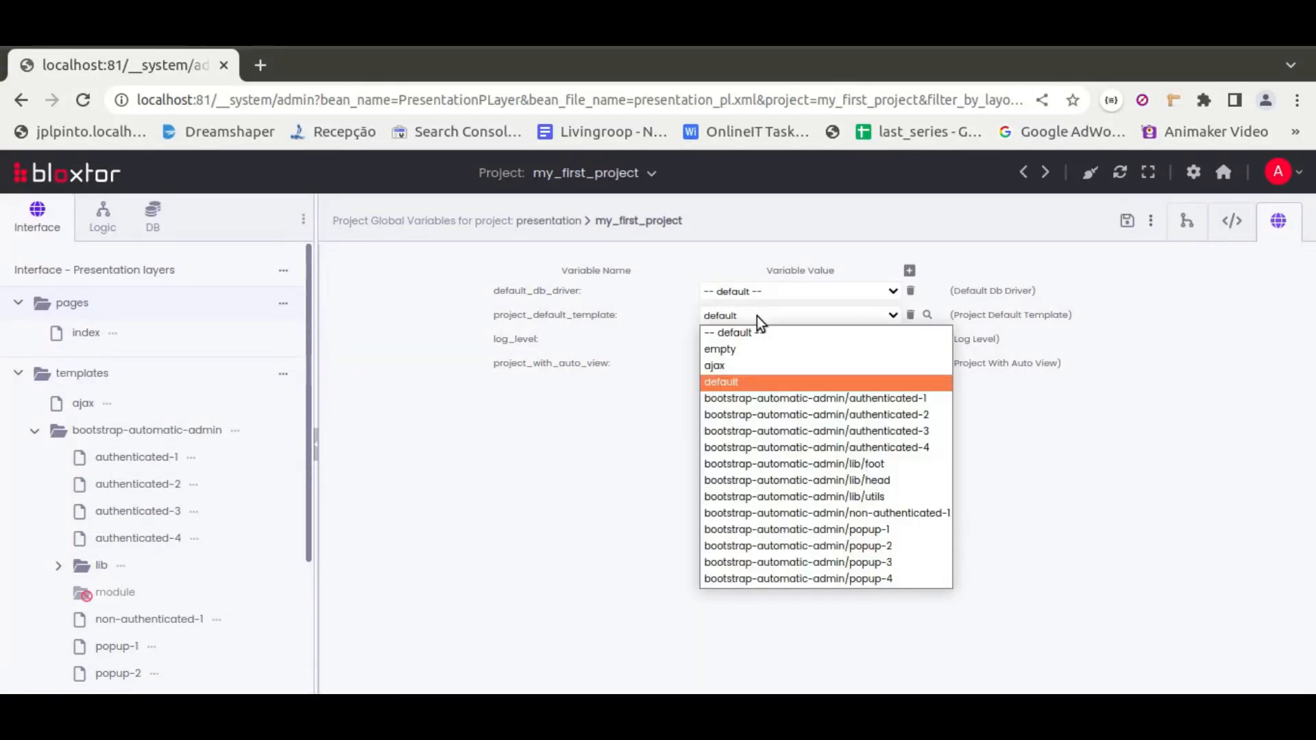
click(815, 401)
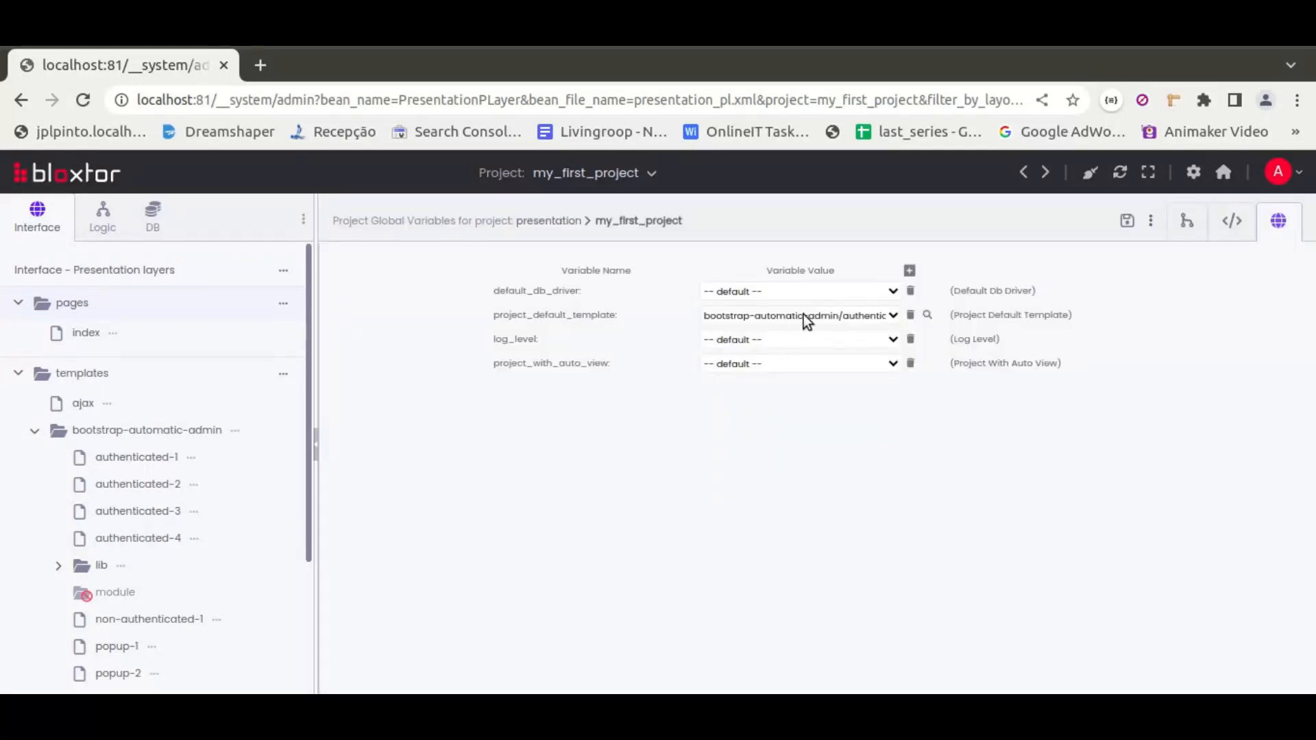
Preview the index page with the new template and close the preview tab
click(112, 333)
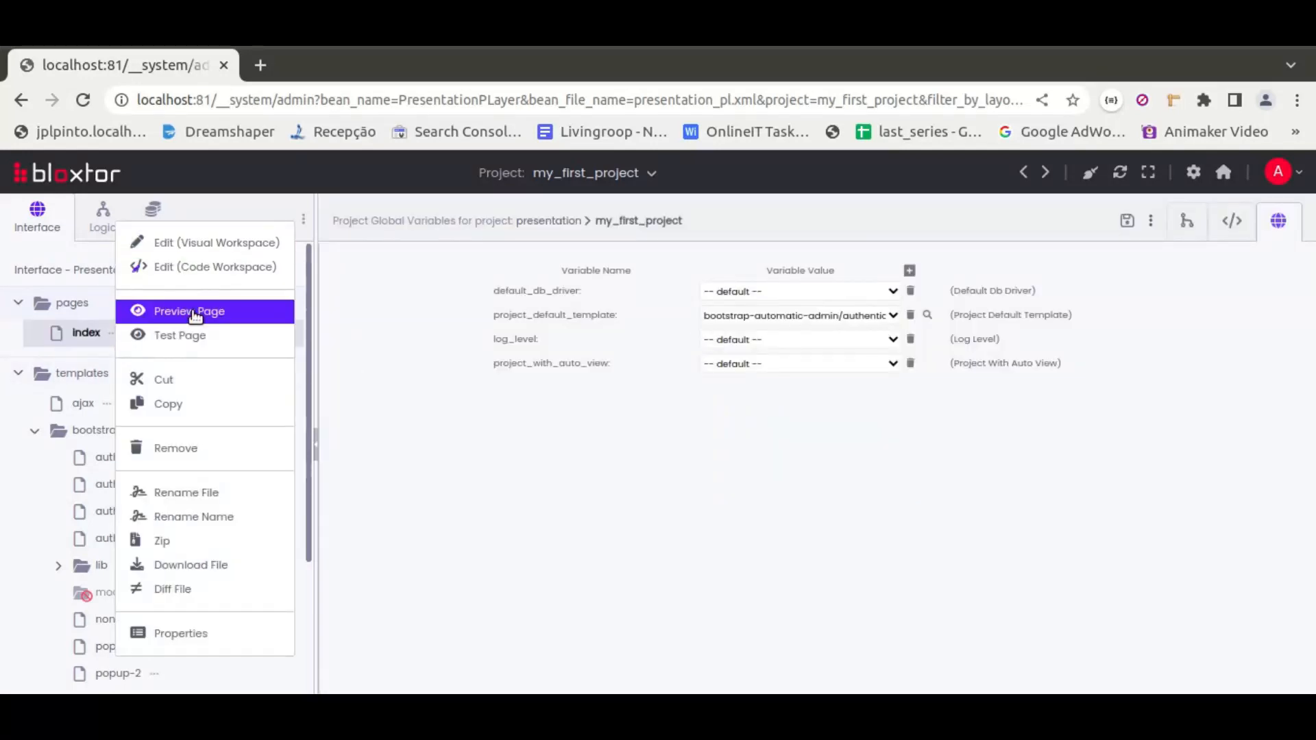
click(199, 311)
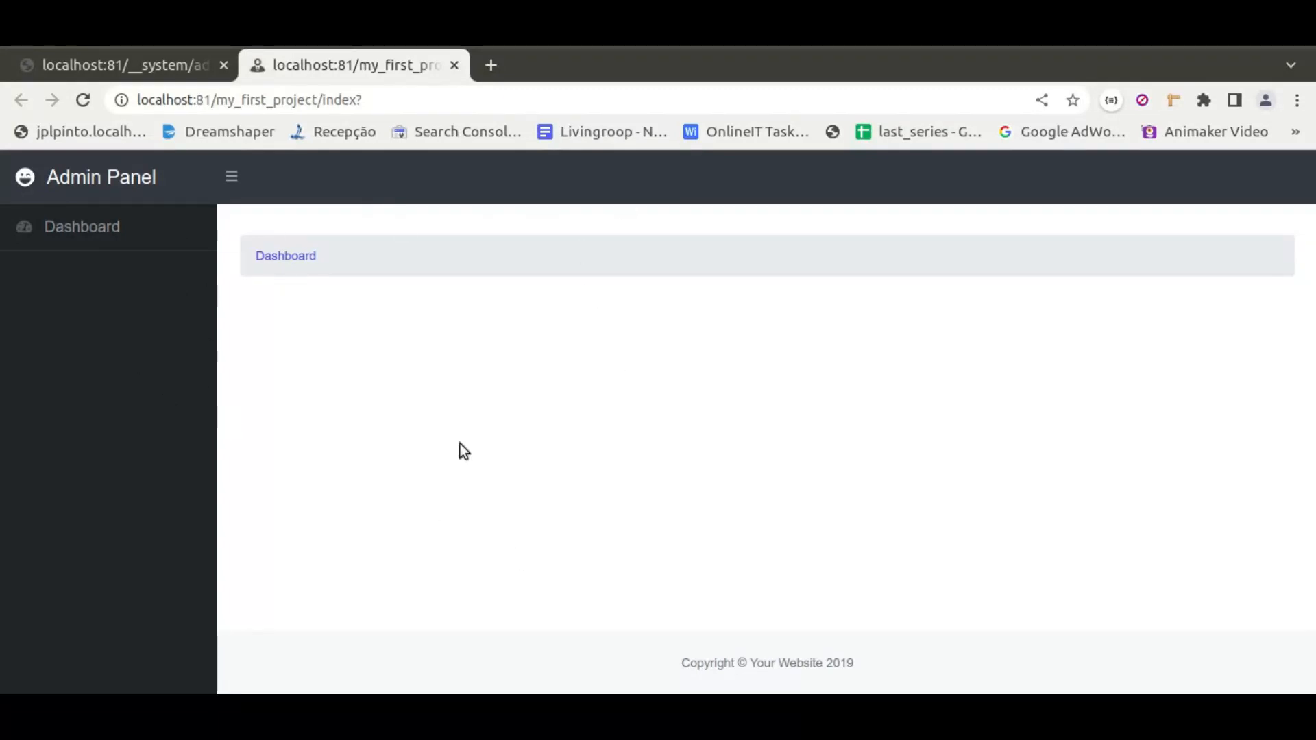
click(452, 65)
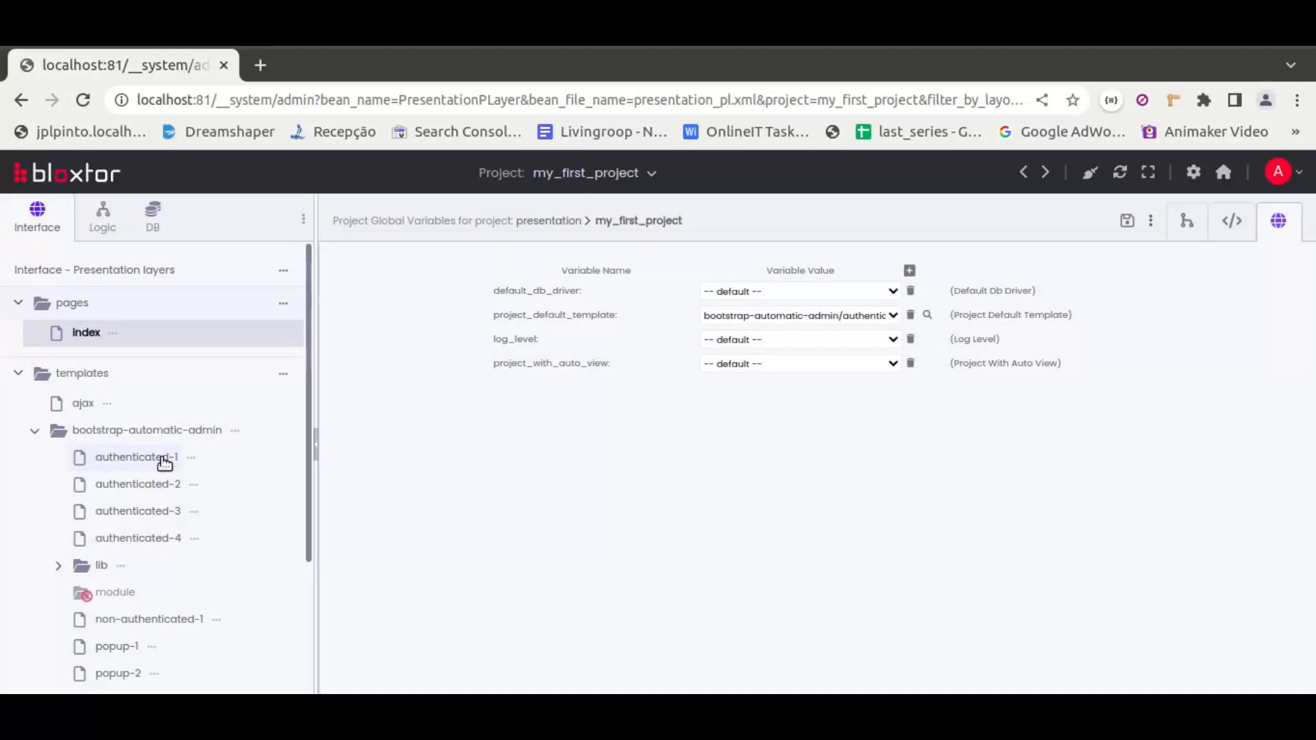
Add a new page named articles to the pages folder
click(281, 306)
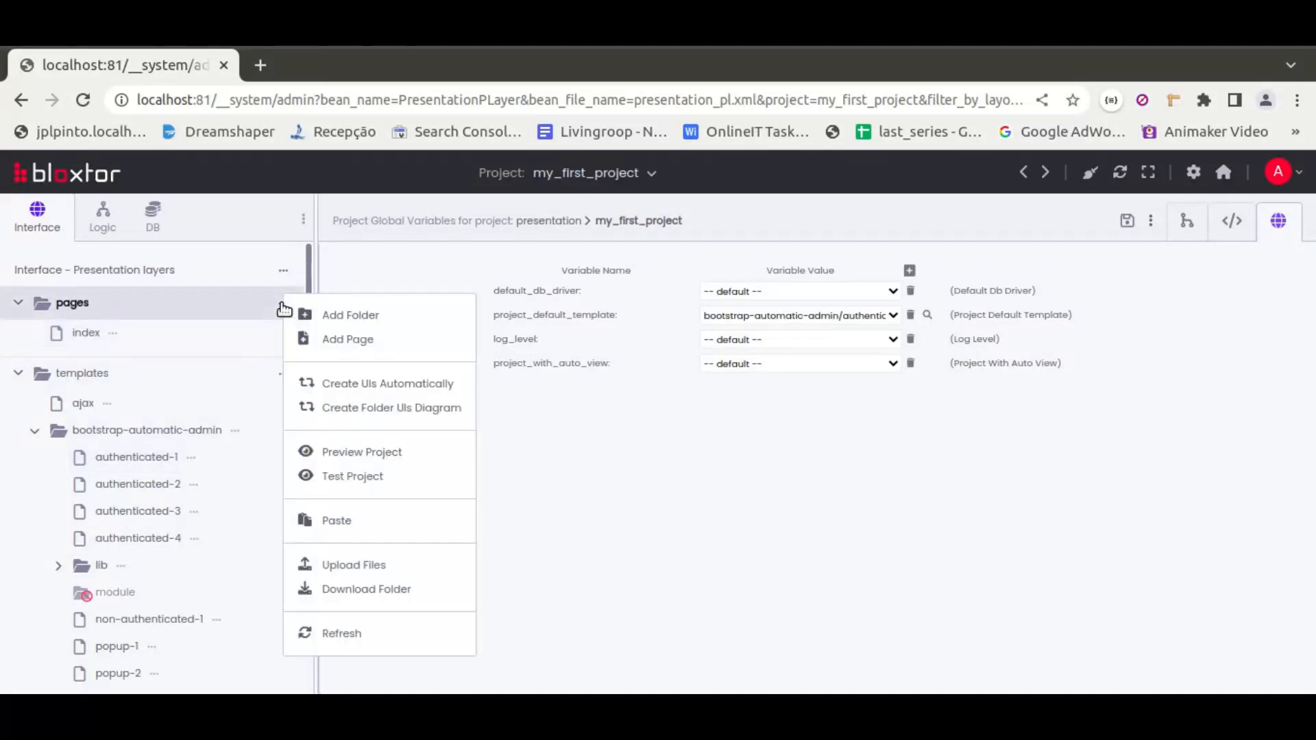
click(338, 340)
text(articles)
key(Return)
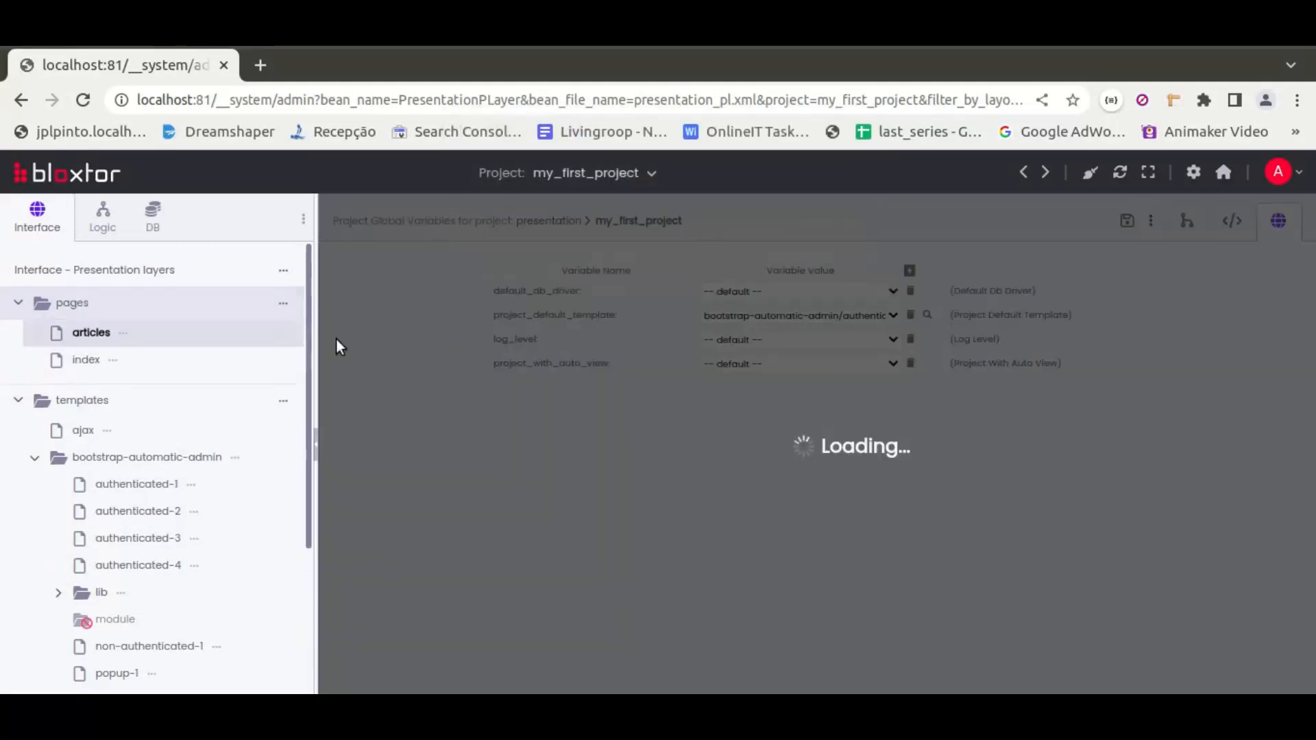
Add another page named article to the pages folder
click(282, 305)
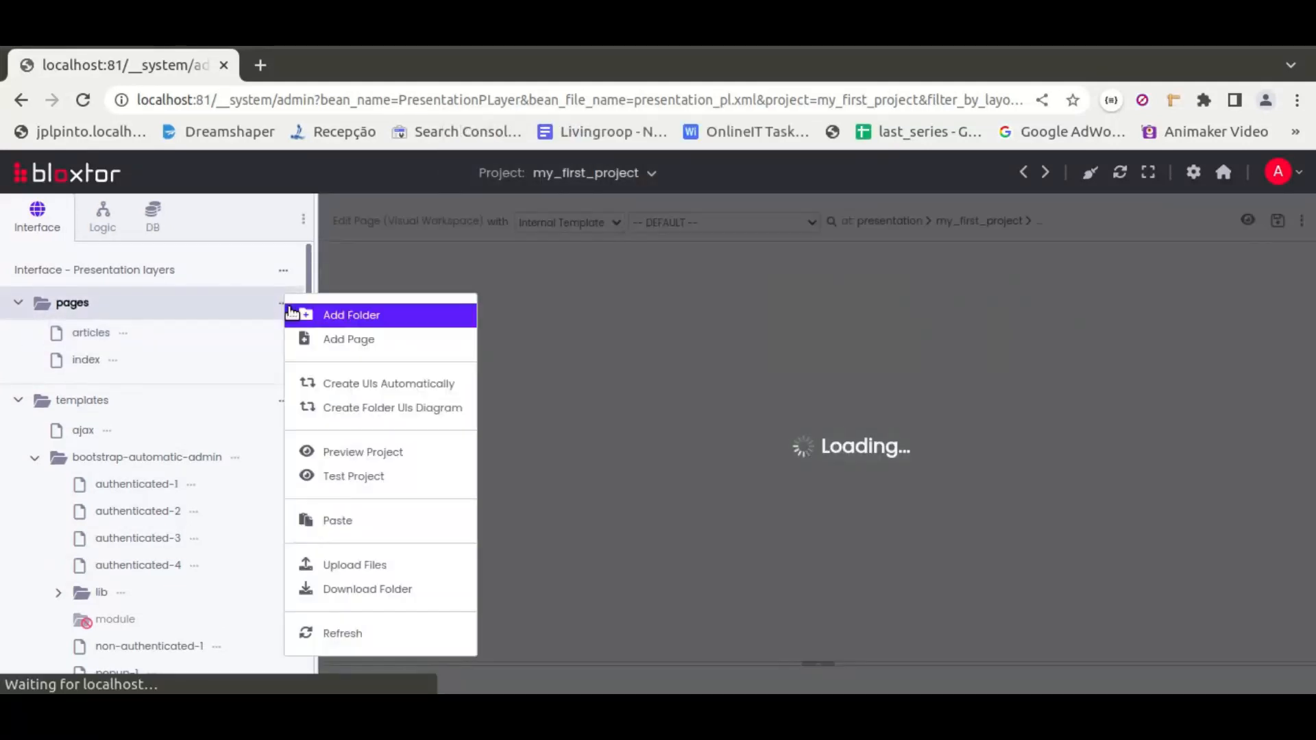
click(334, 338)
text(article)
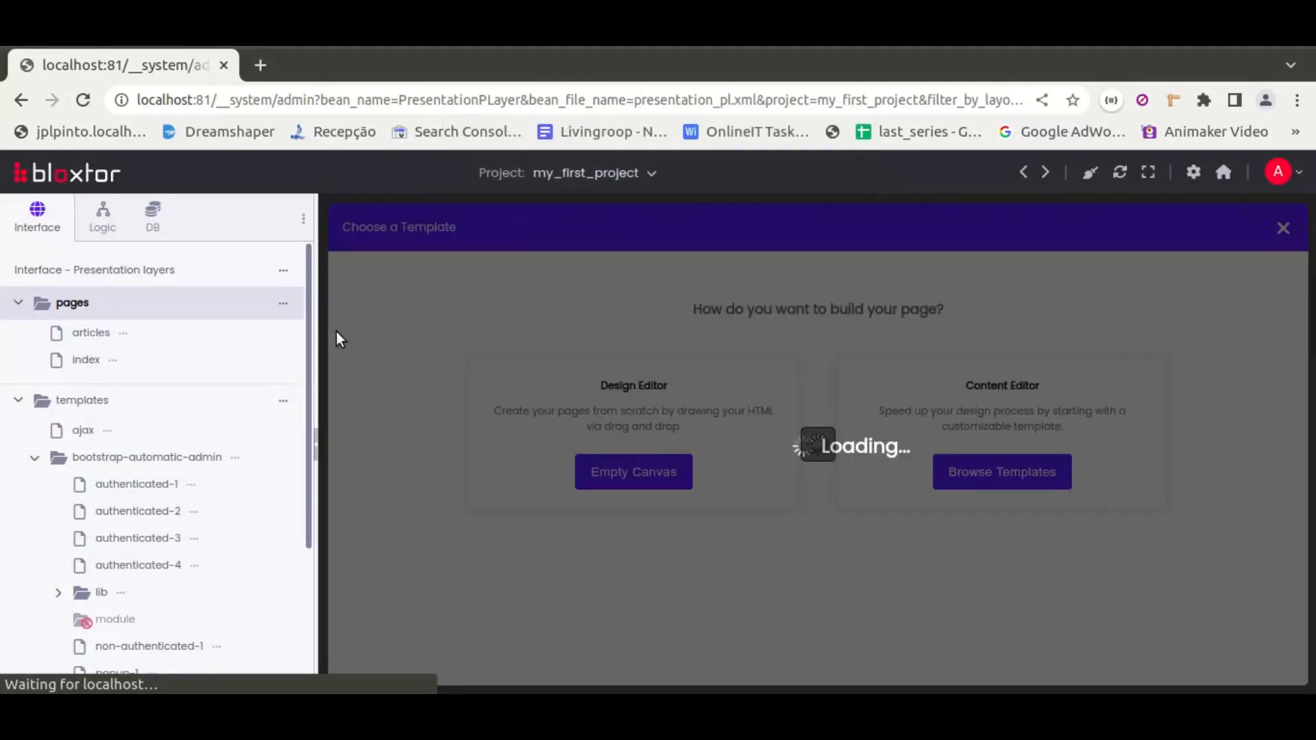
Preview the index page again and close the preview tab
click(142, 343)
click(800, 223)
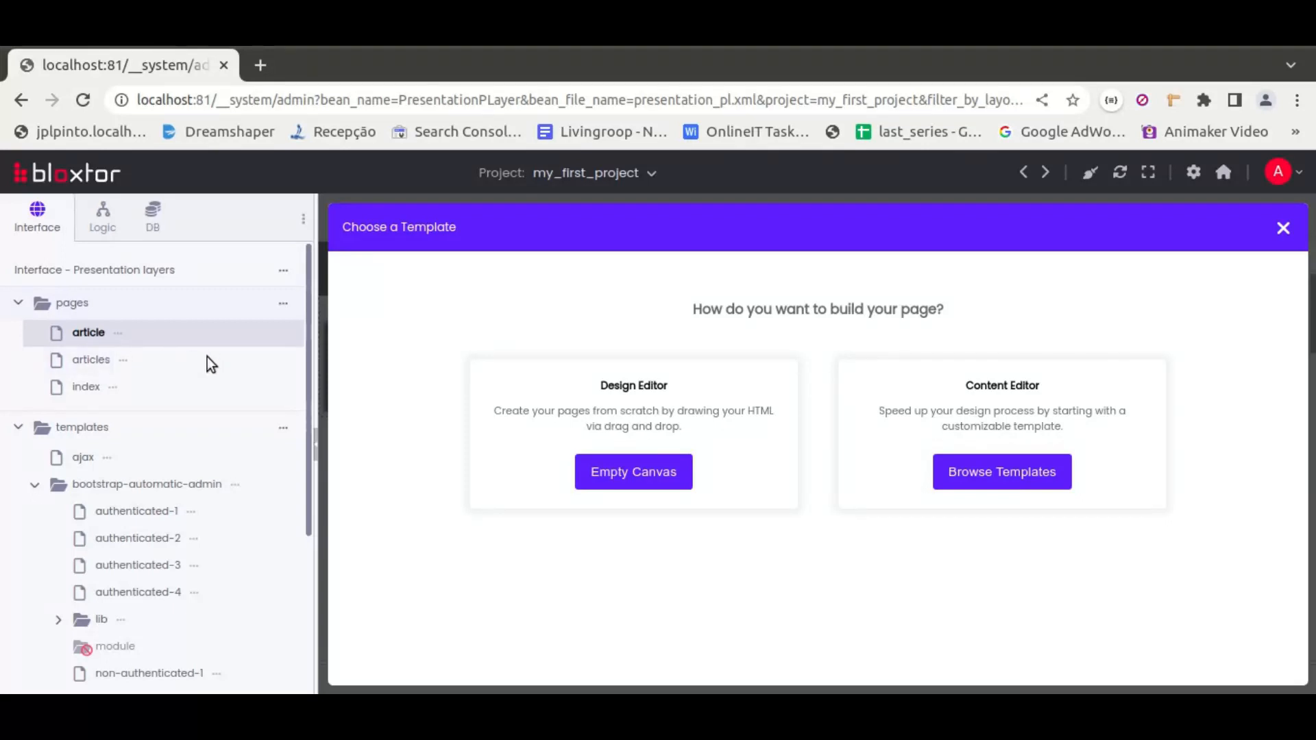
click(115, 387)
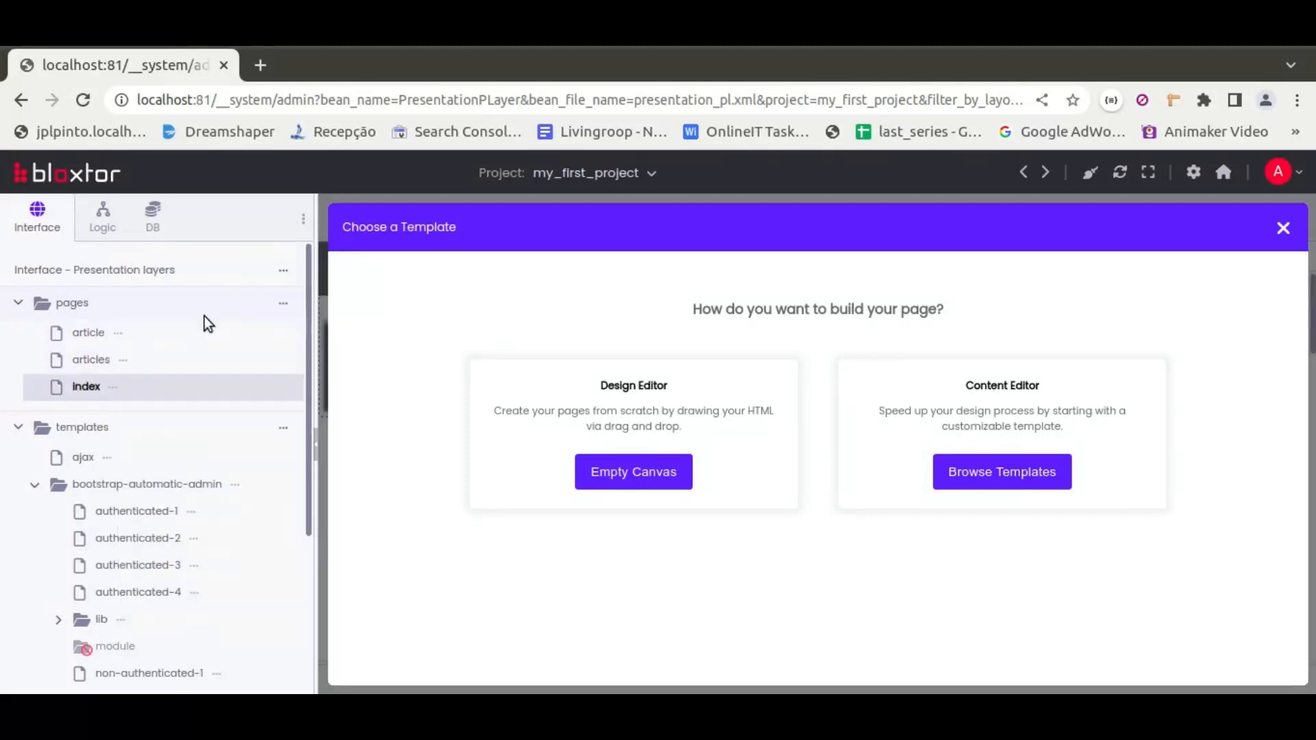
click(206, 315)
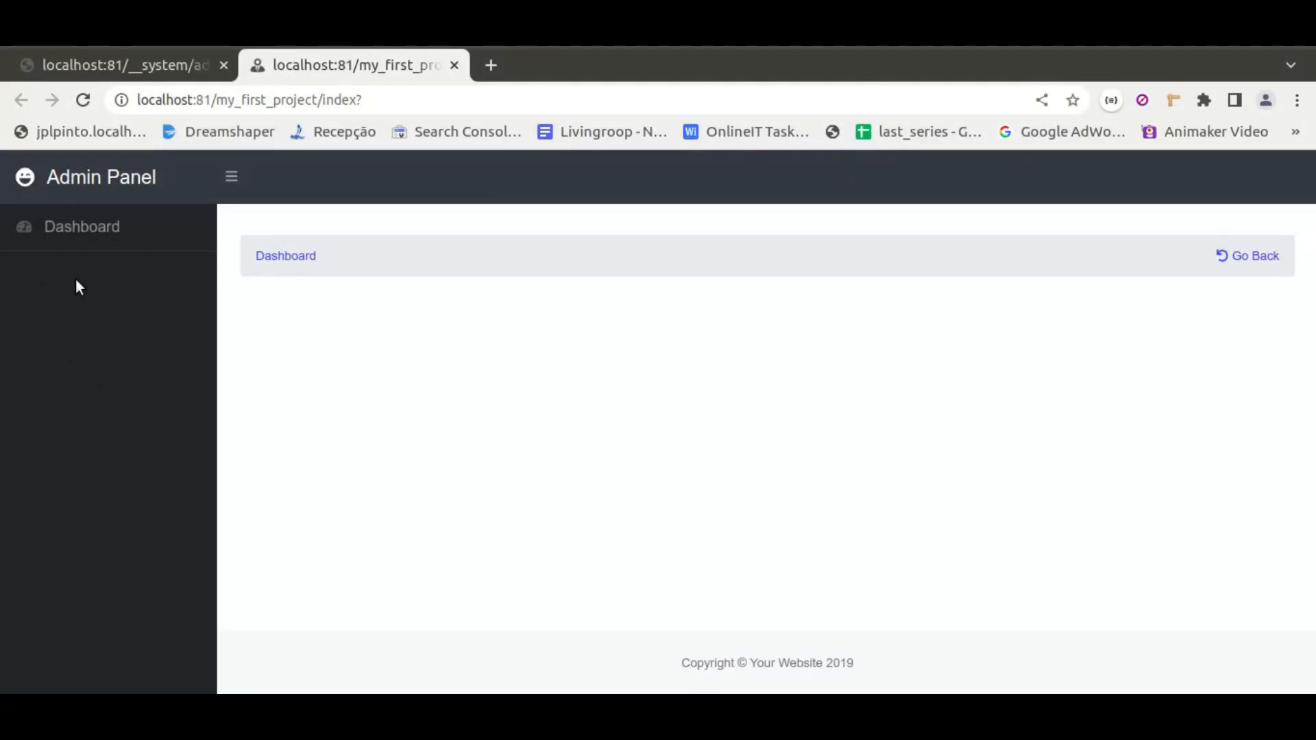
click(454, 65)
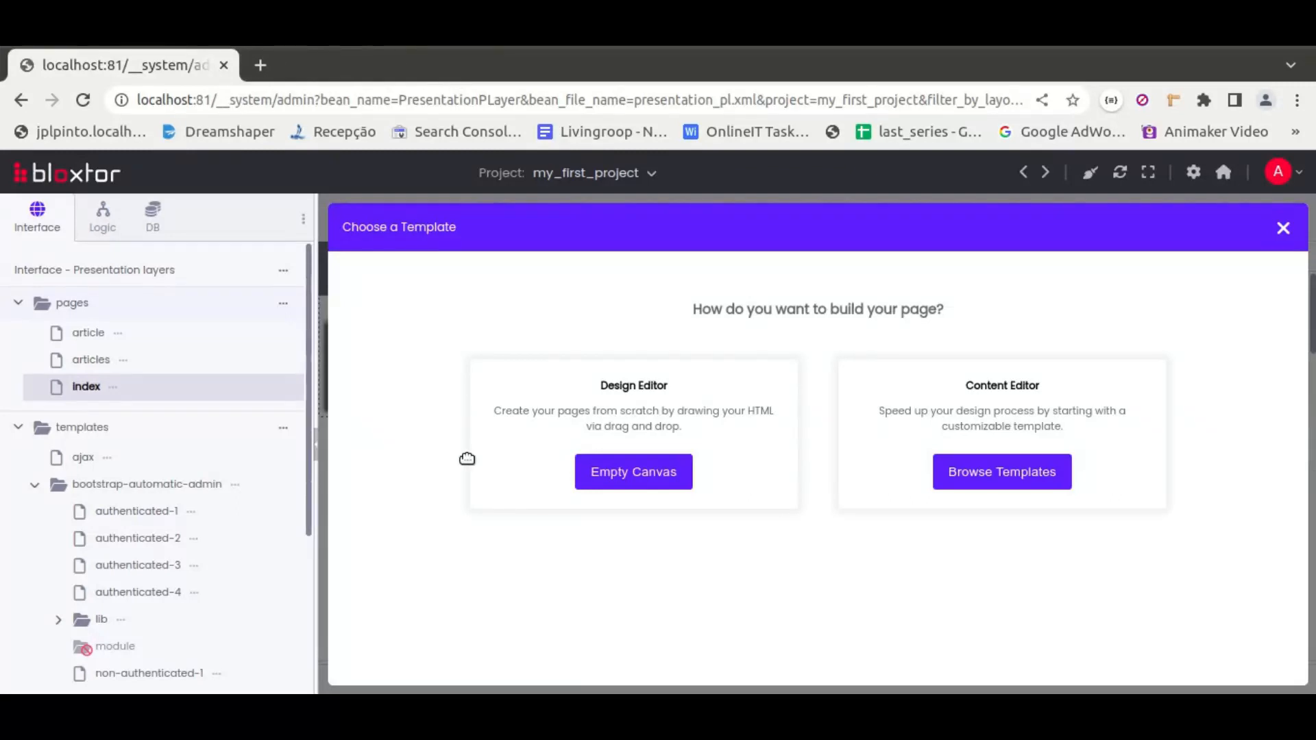
Close the template chooser, then inspect the index page's menu region and the show_menu module's description
click(1282, 229)
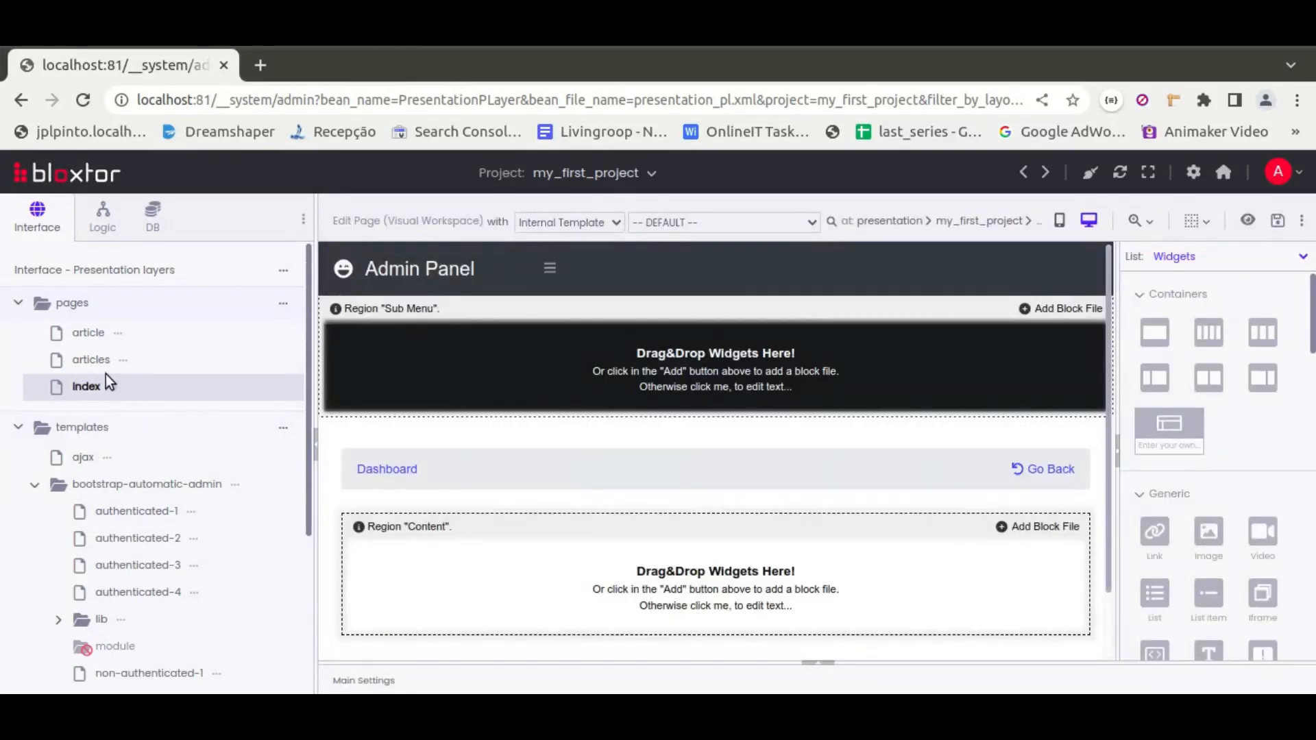
click(549, 270)
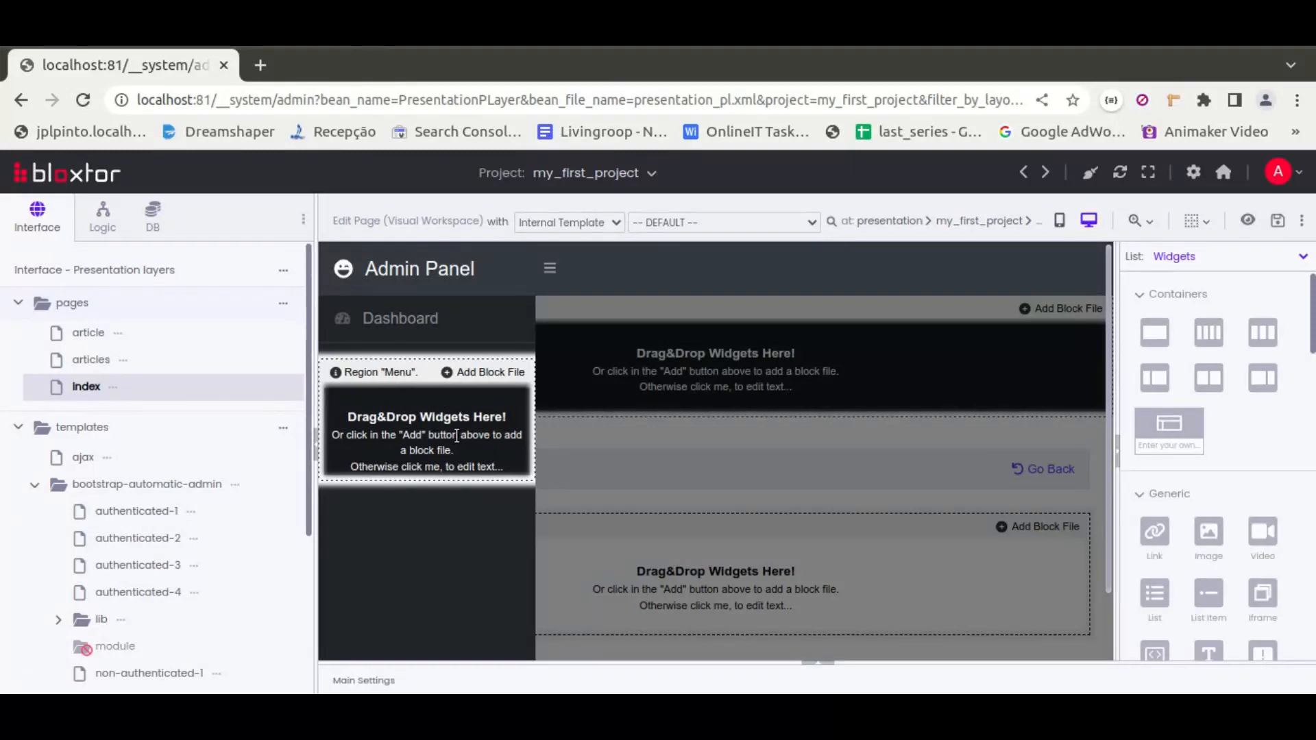
click(1199, 260)
click(1183, 306)
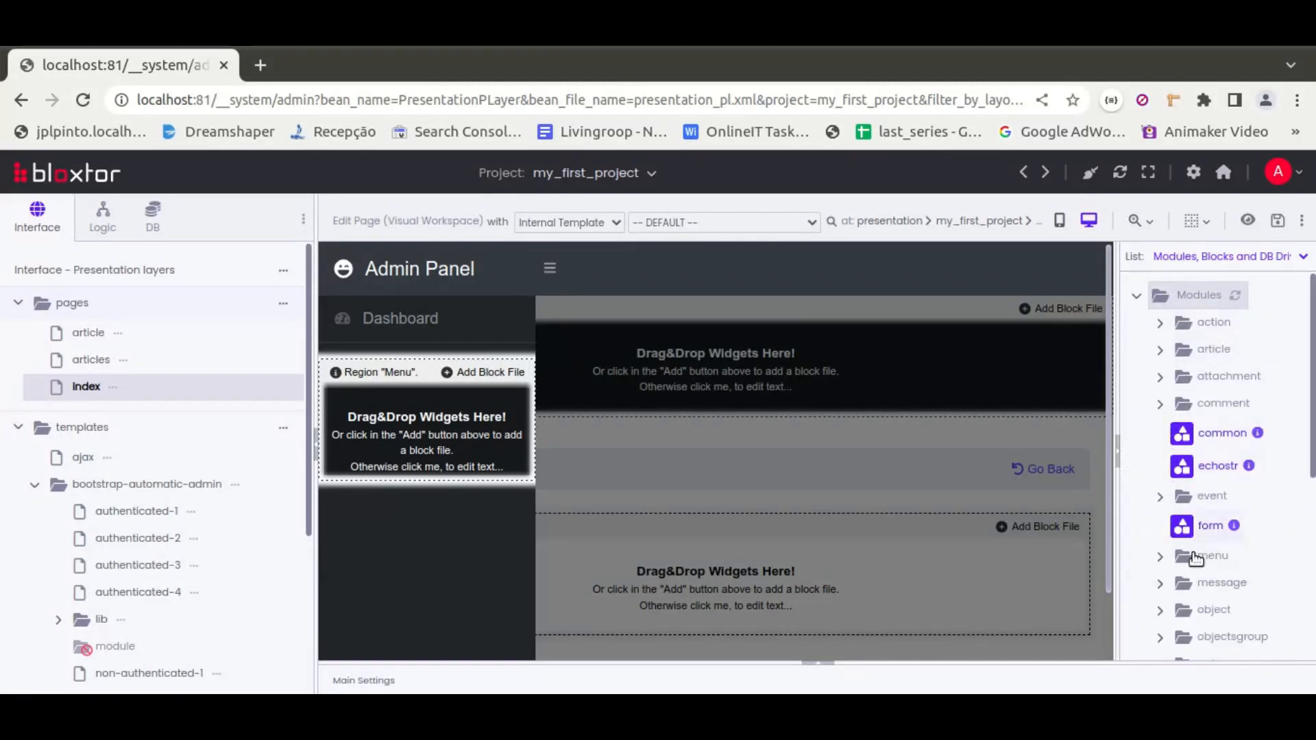
click(1193, 554)
scroll(1181, 491, down, 5)
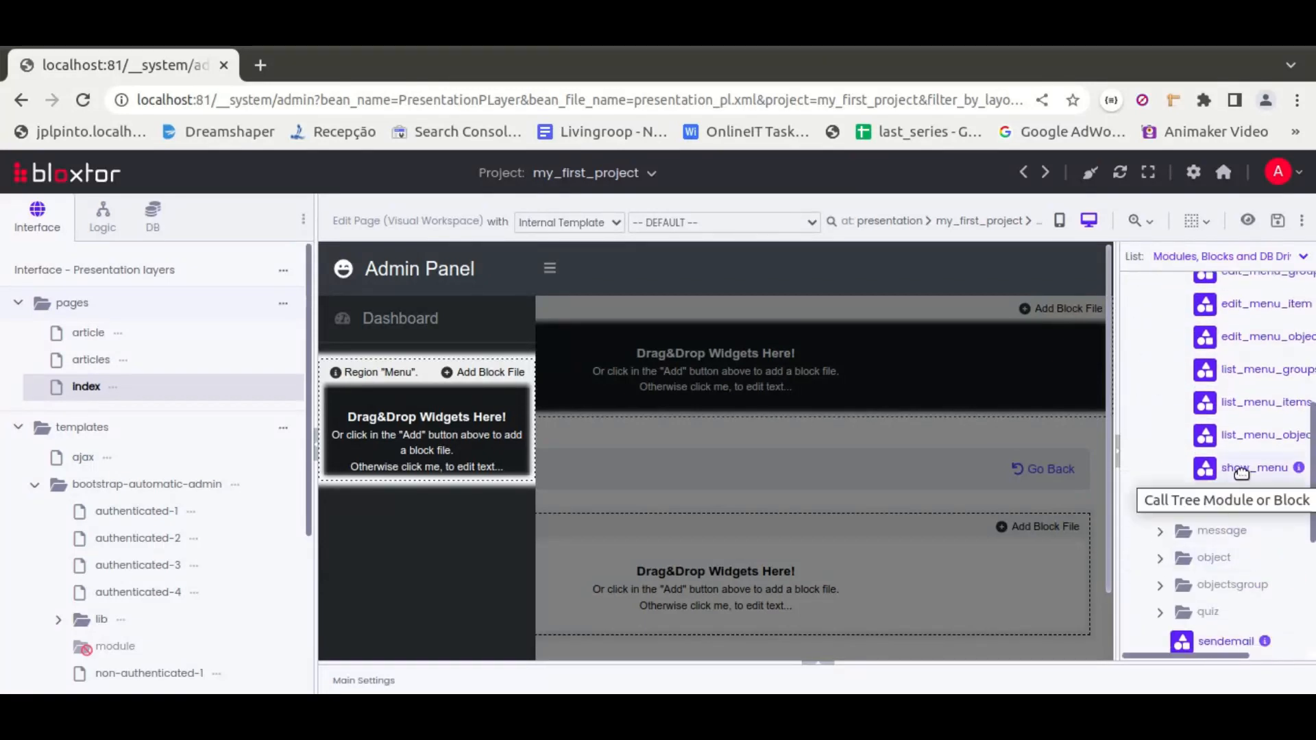
click(1298, 468)
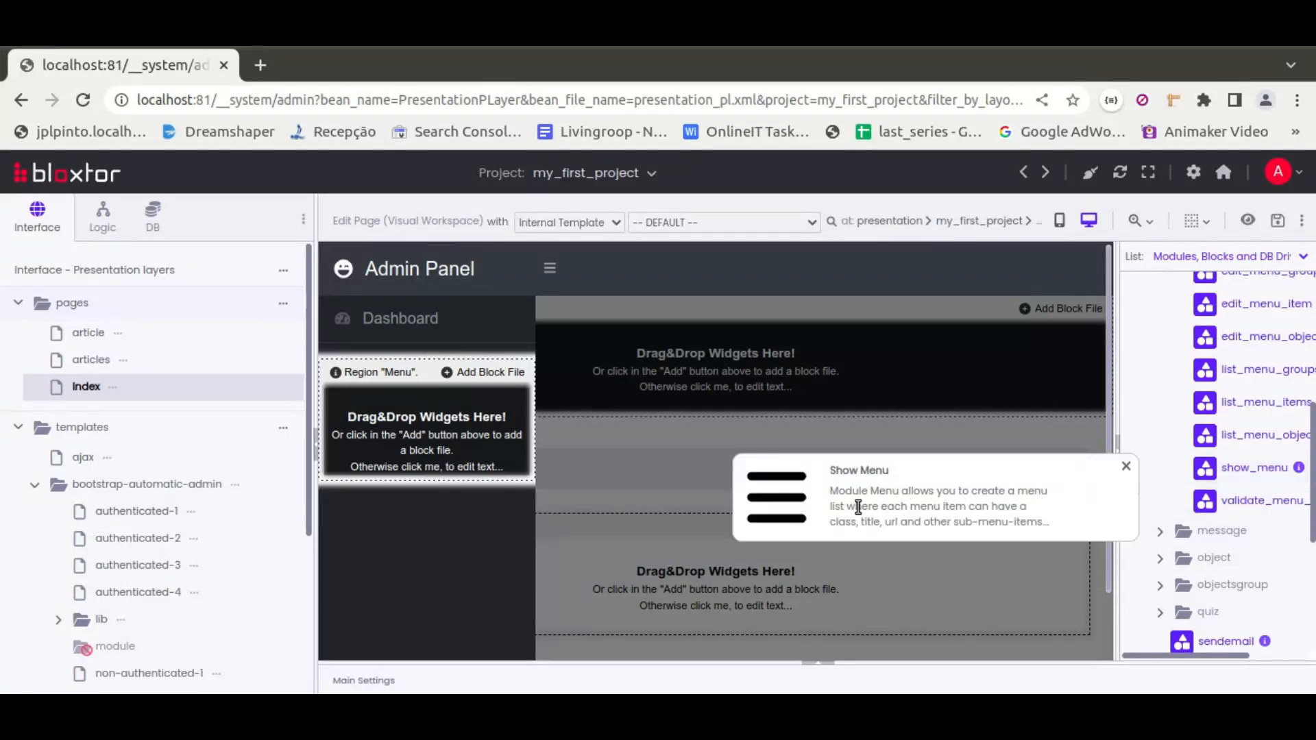
click(1125, 470)
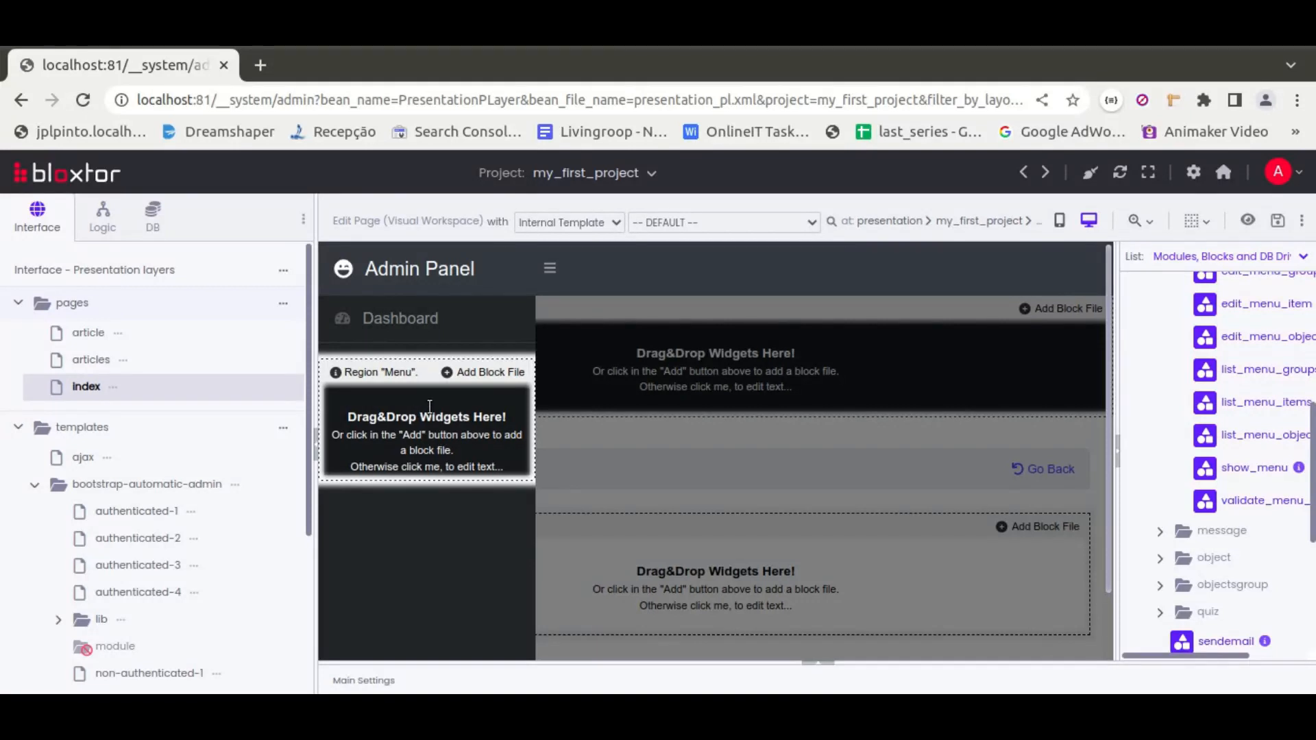
Open the authenticated-1 template for editing and hide the code elements in the workspace
click(143, 512)
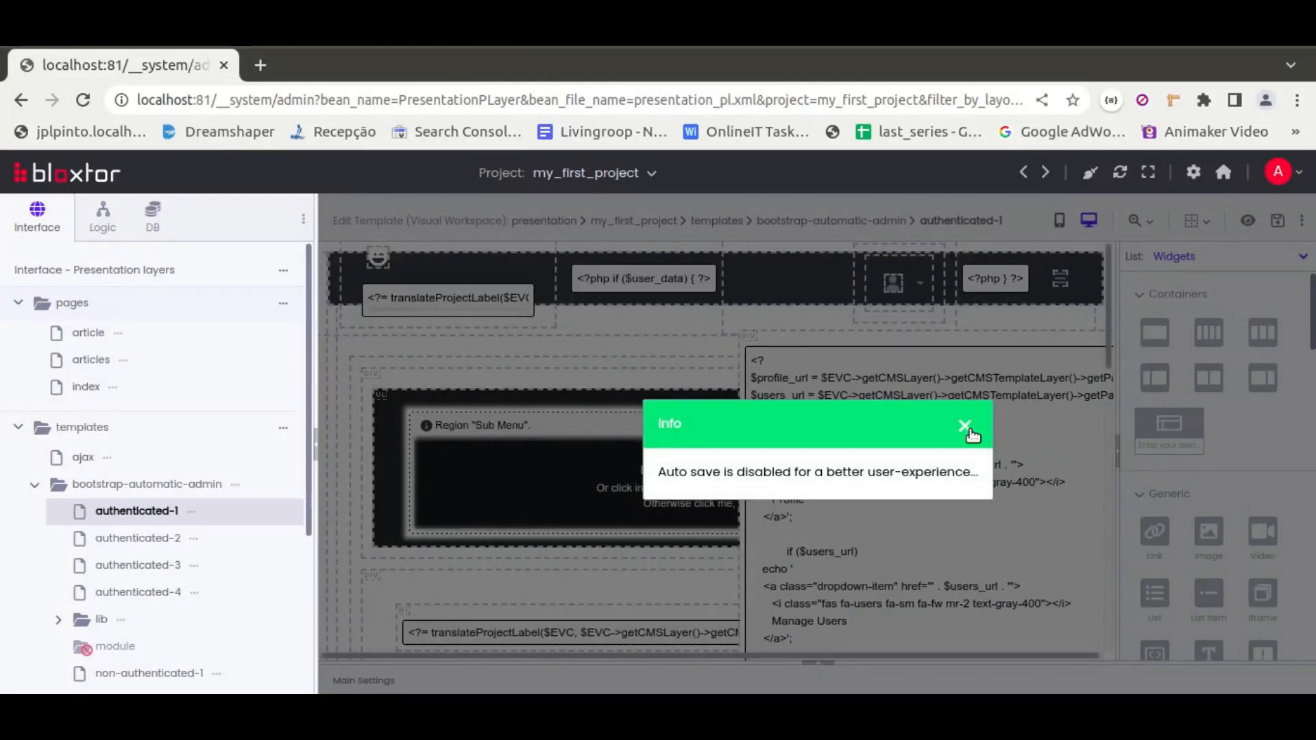
click(965, 425)
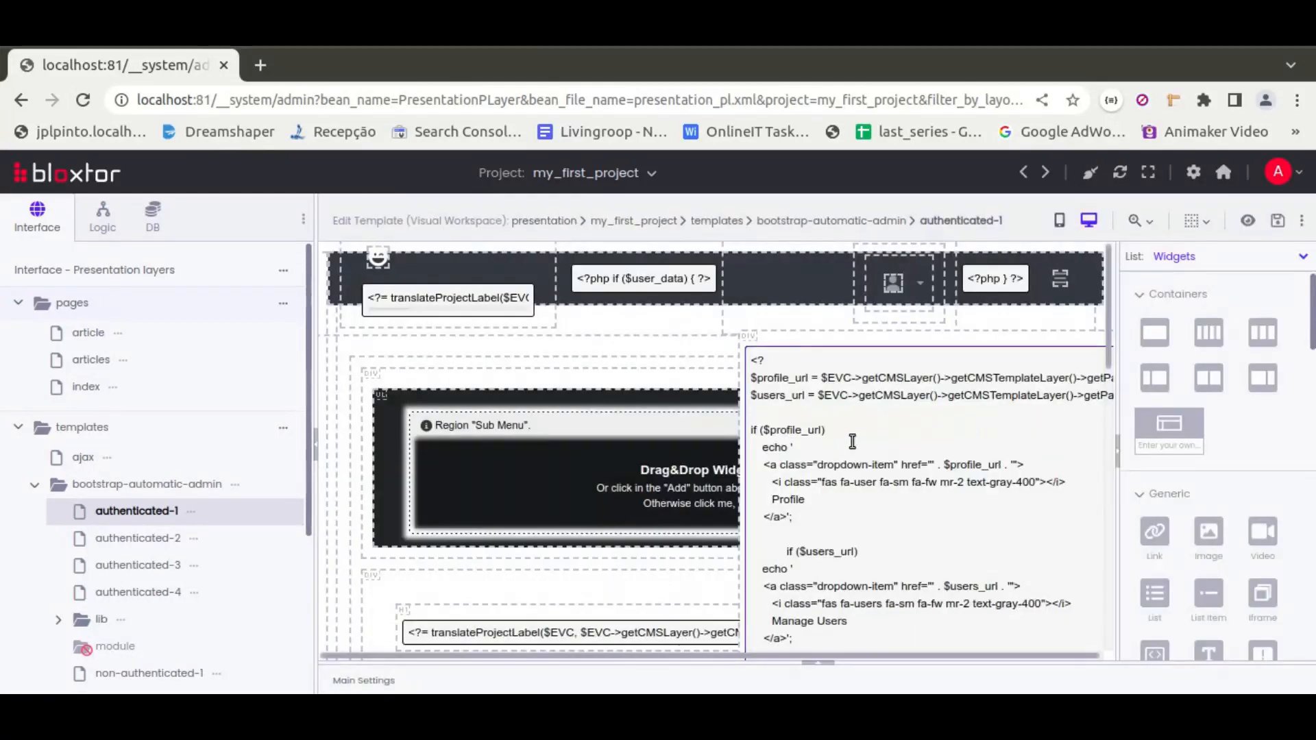
click(1196, 226)
click(1160, 314)
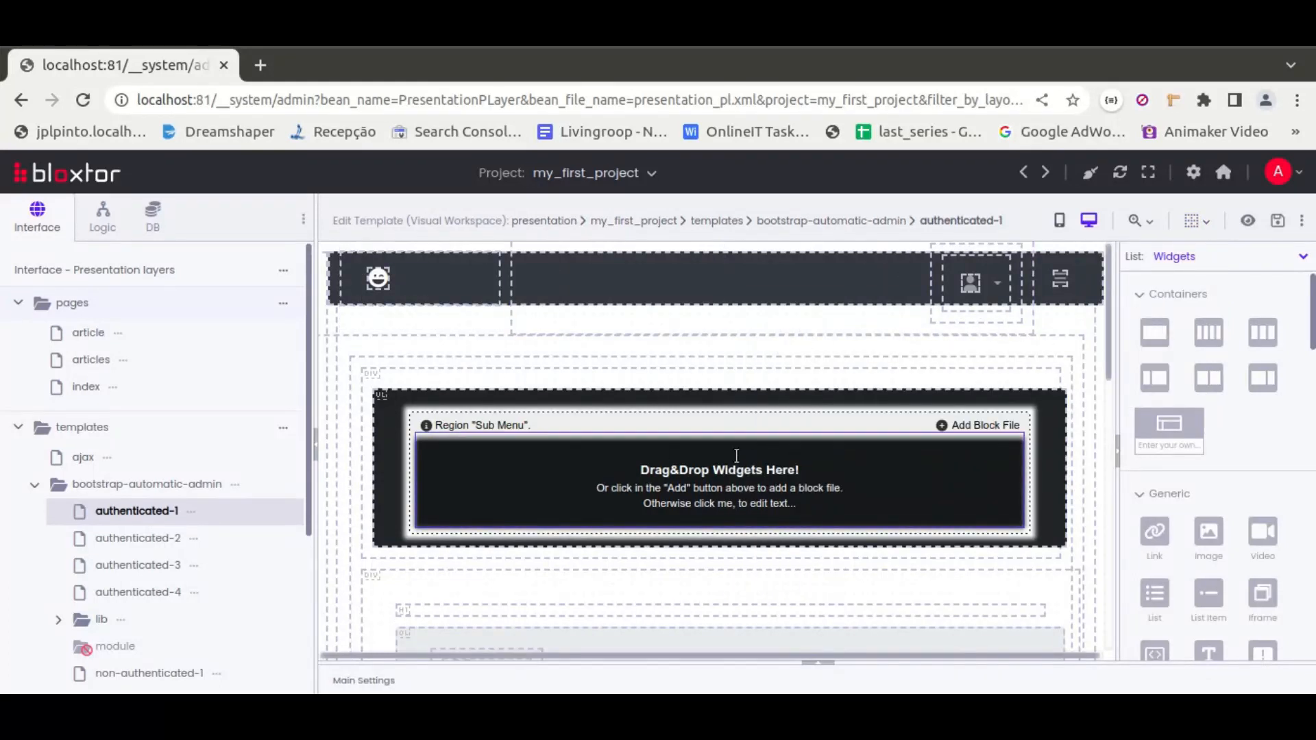
scroll(702, 422, down, 13)
scroll(704, 432, up, 10)
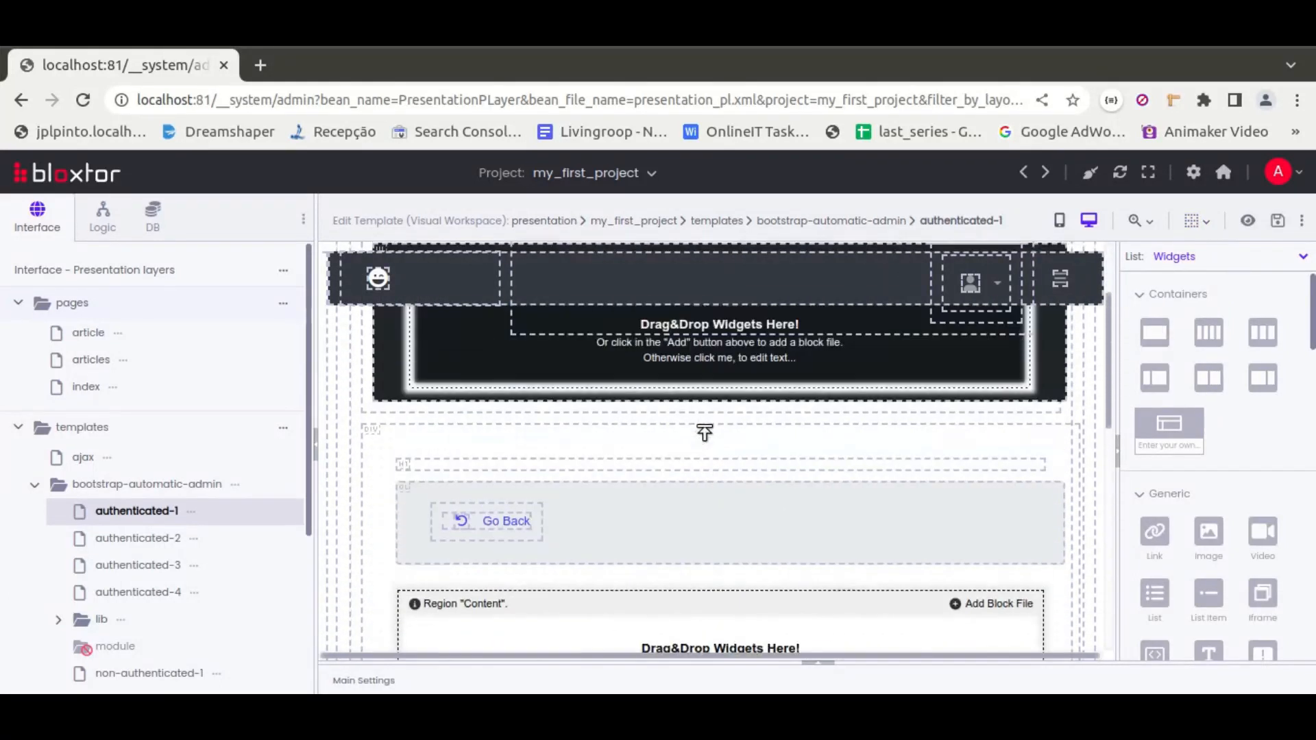
scroll(704, 433, up, 2)
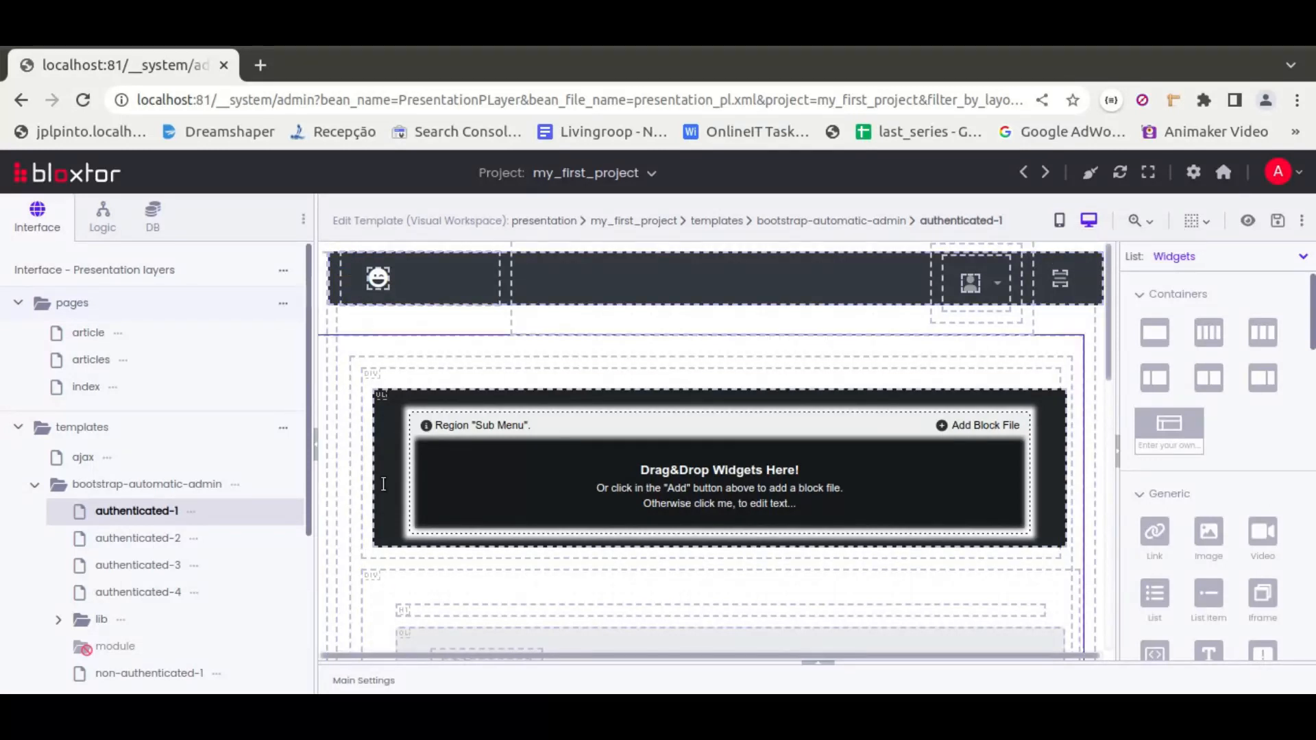
Switch the workspace to mobile view and set the screen width to 1320 px
click(1060, 222)
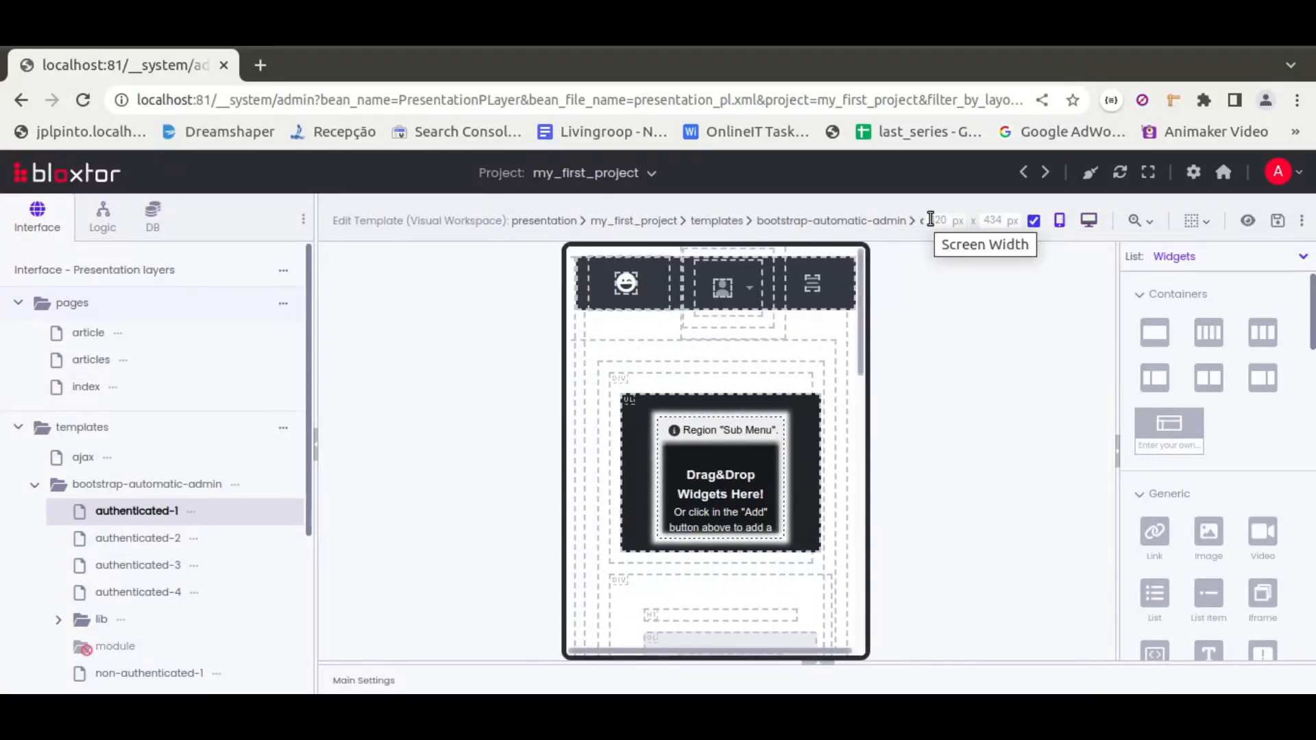
click(1033, 222)
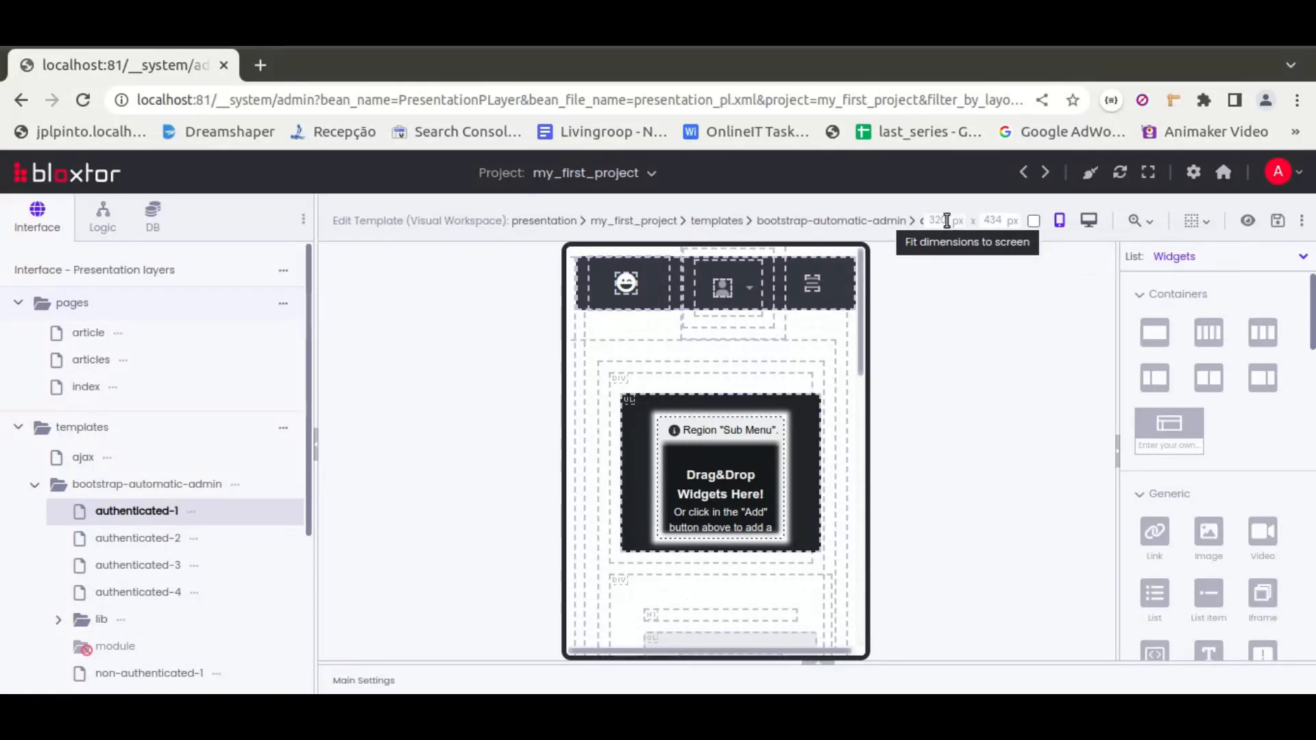
text(1)
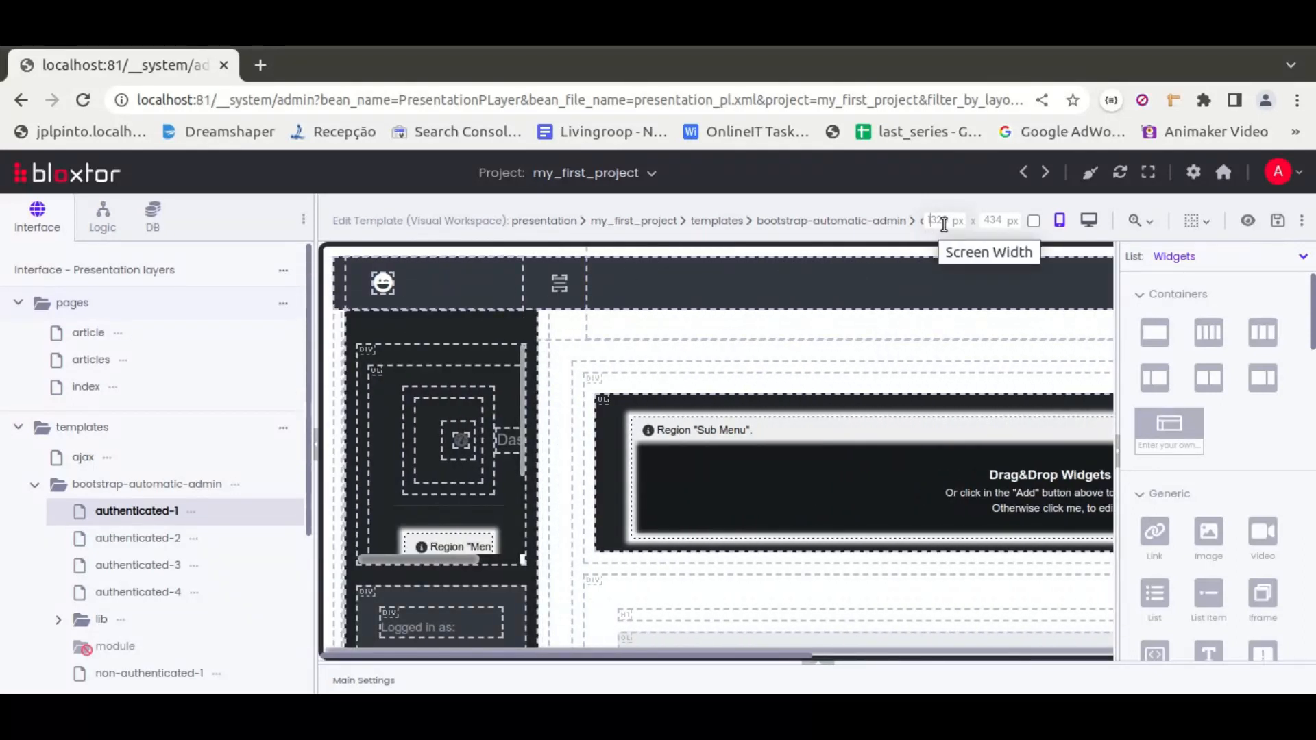
key(BackSpace)
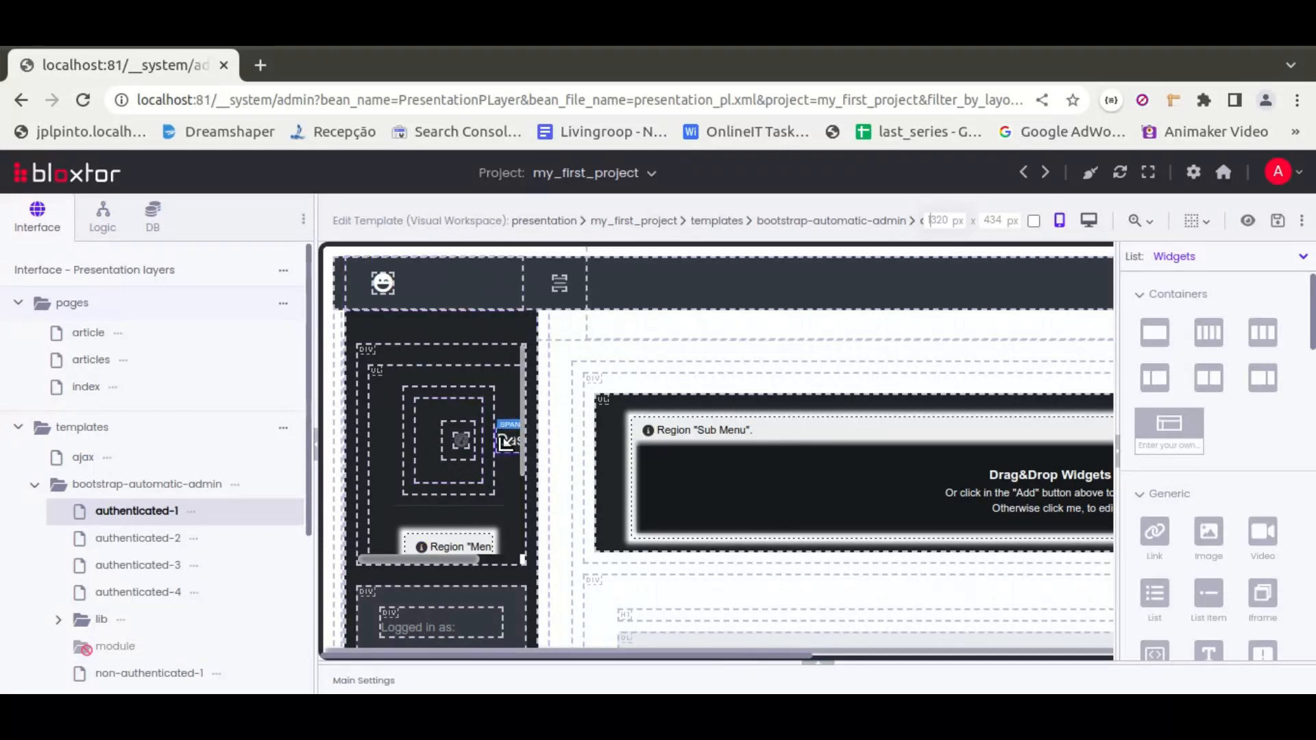
scroll(506, 443, down, 3)
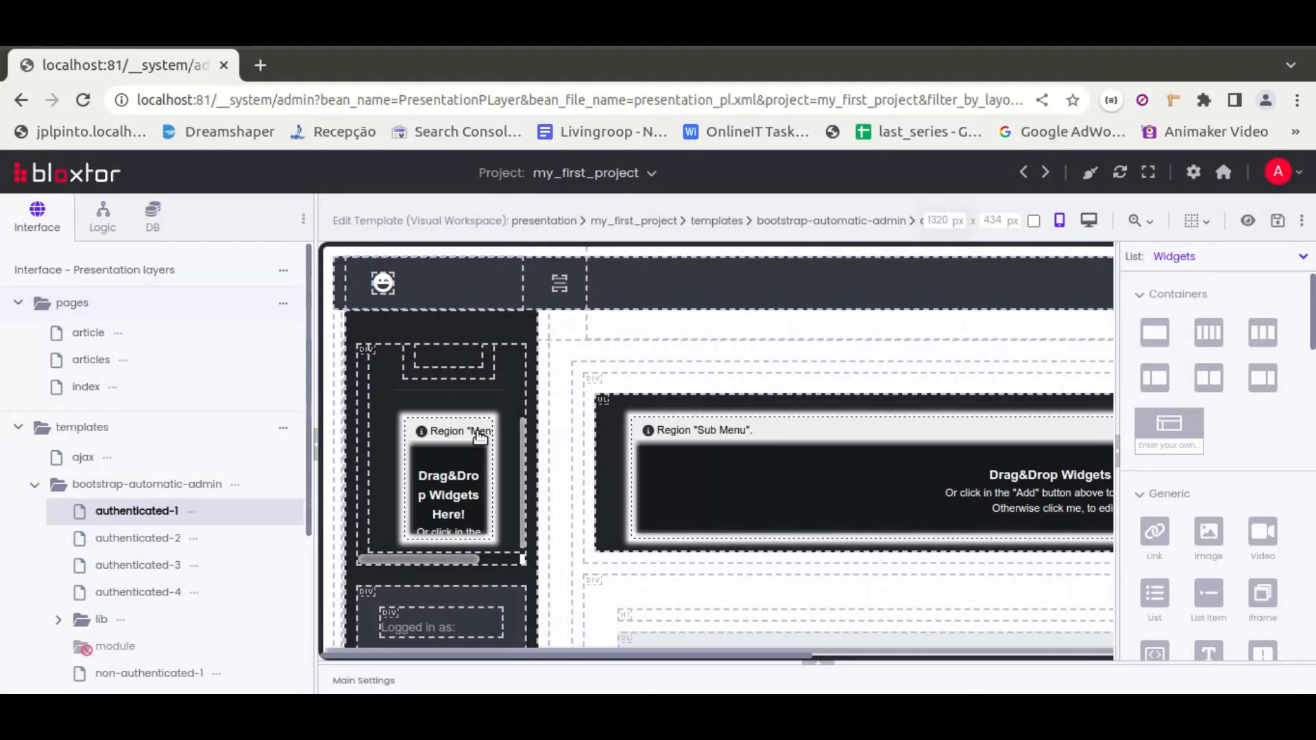
Drag the show_menu module from the menu modules into the template's Menu region
click(1190, 255)
click(1182, 307)
click(1183, 305)
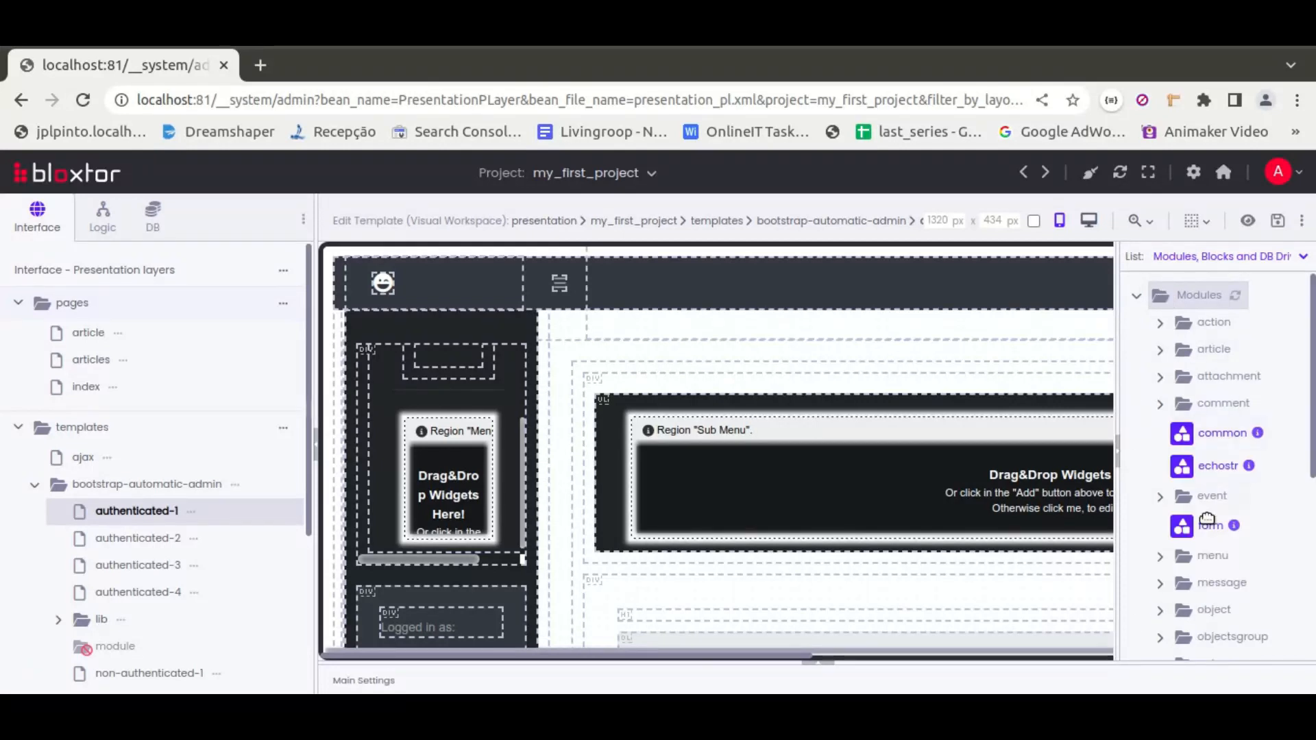
click(1189, 555)
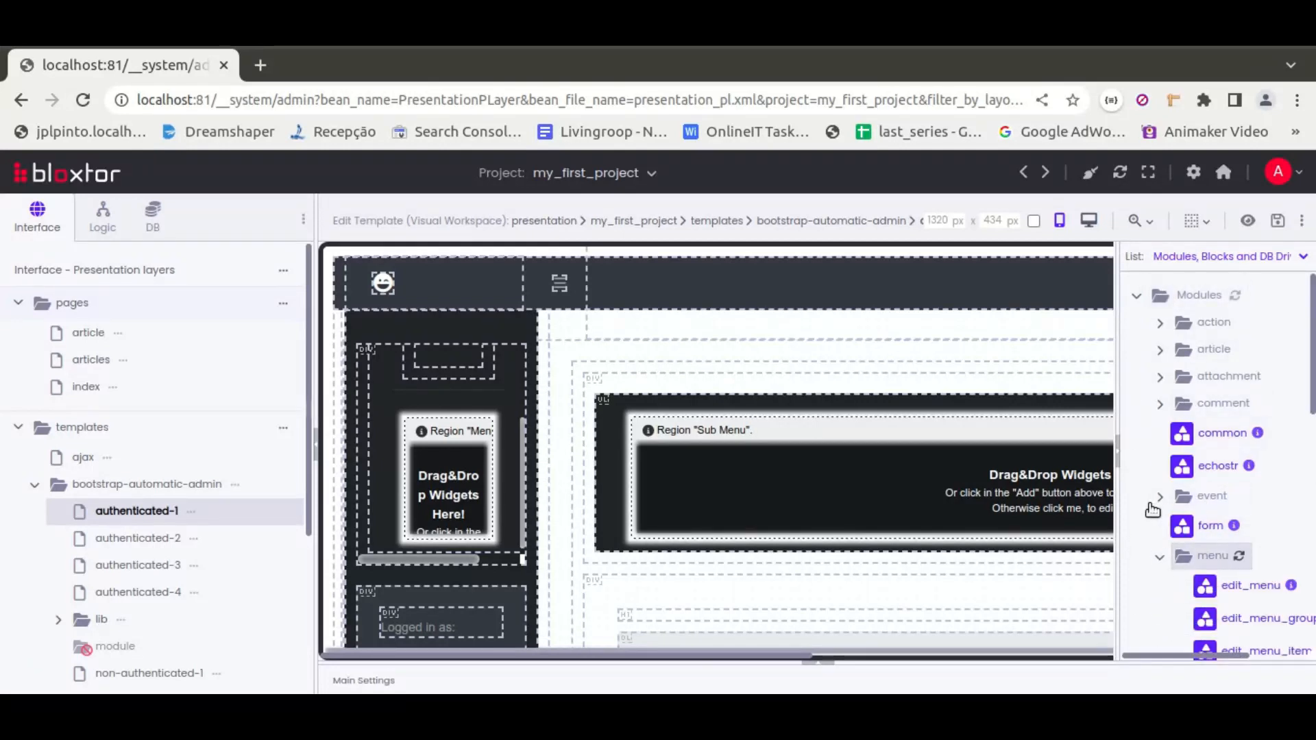
drag(1170, 652, 1197, 652)
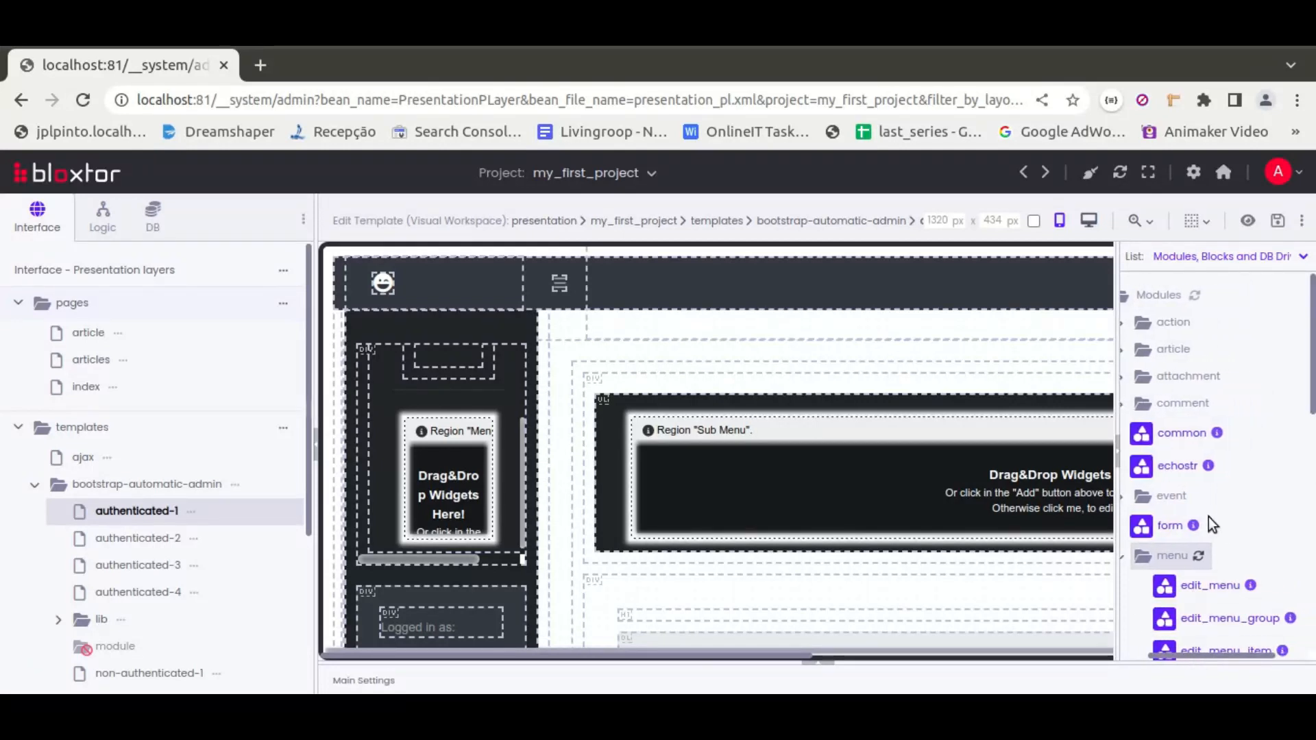
scroll(1208, 516, down, 3)
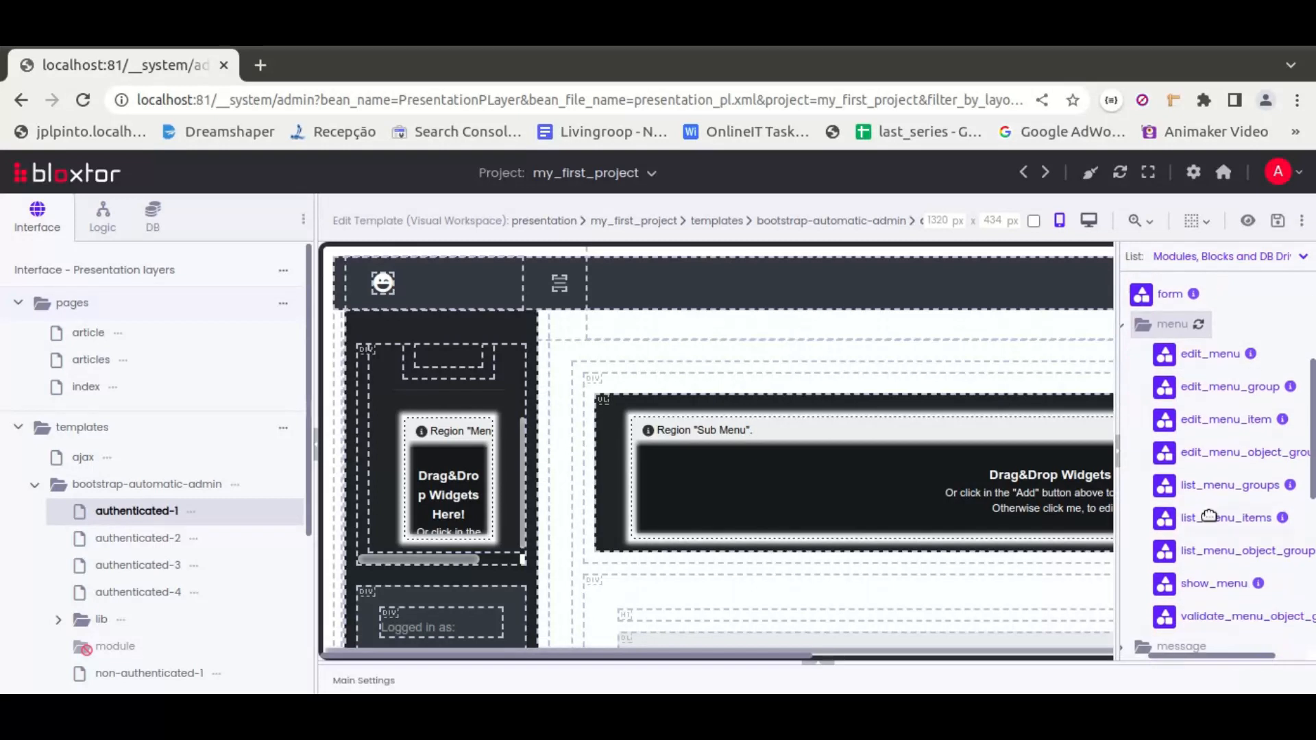
click(1258, 584)
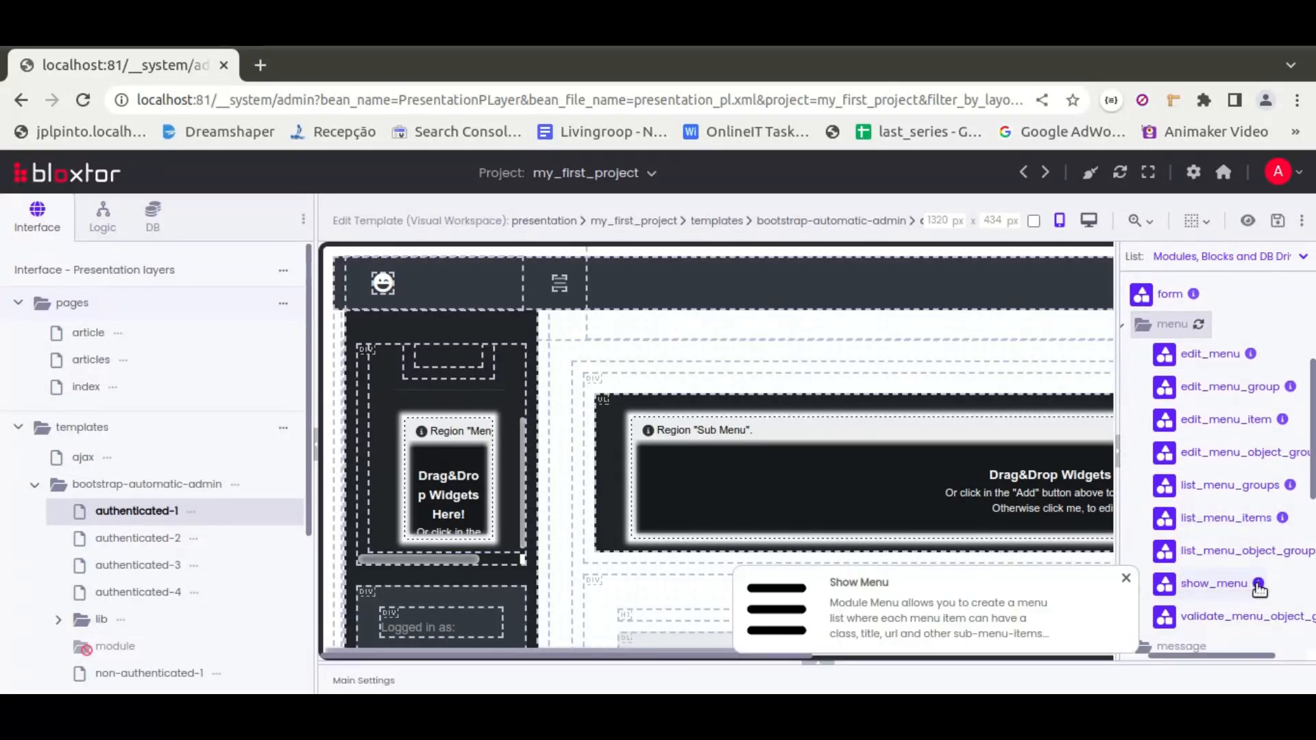
drag(1178, 584, 492, 487)
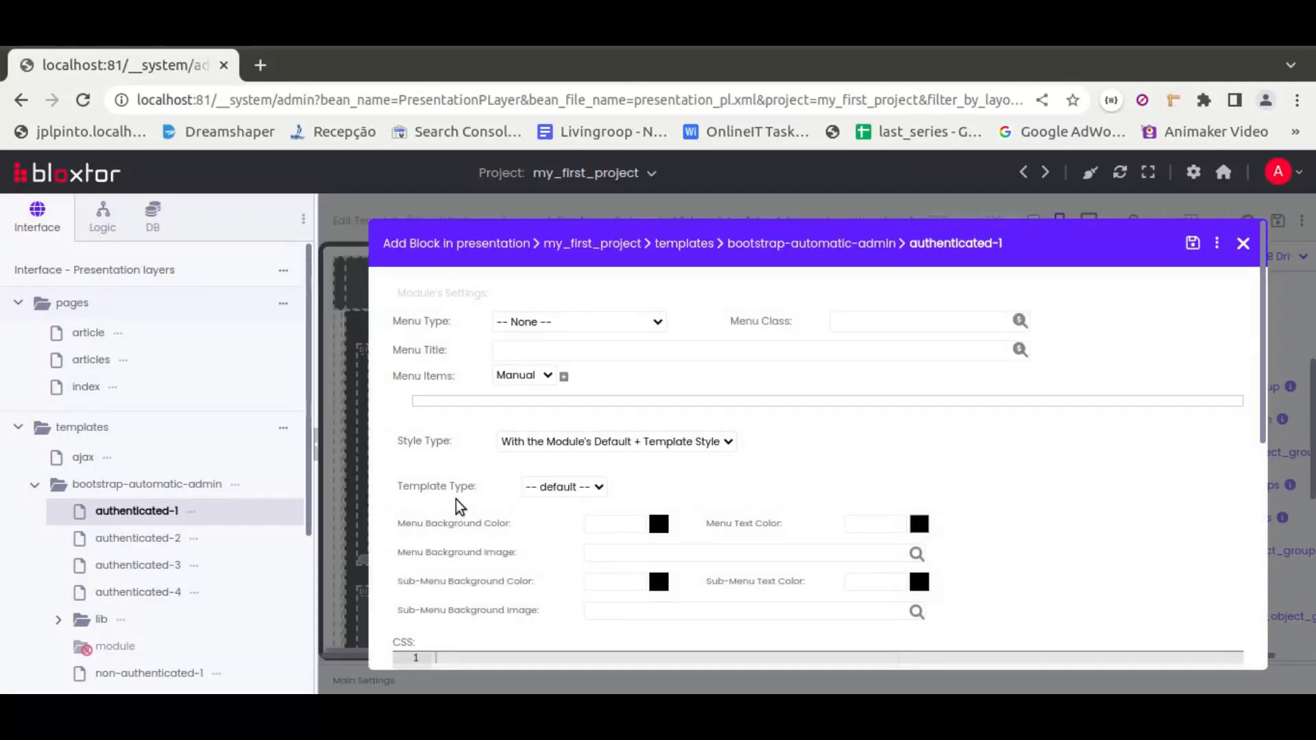
Add two manual menu items labelled Dashboard and Articles List
click(563, 376)
click(564, 376)
click(504, 415)
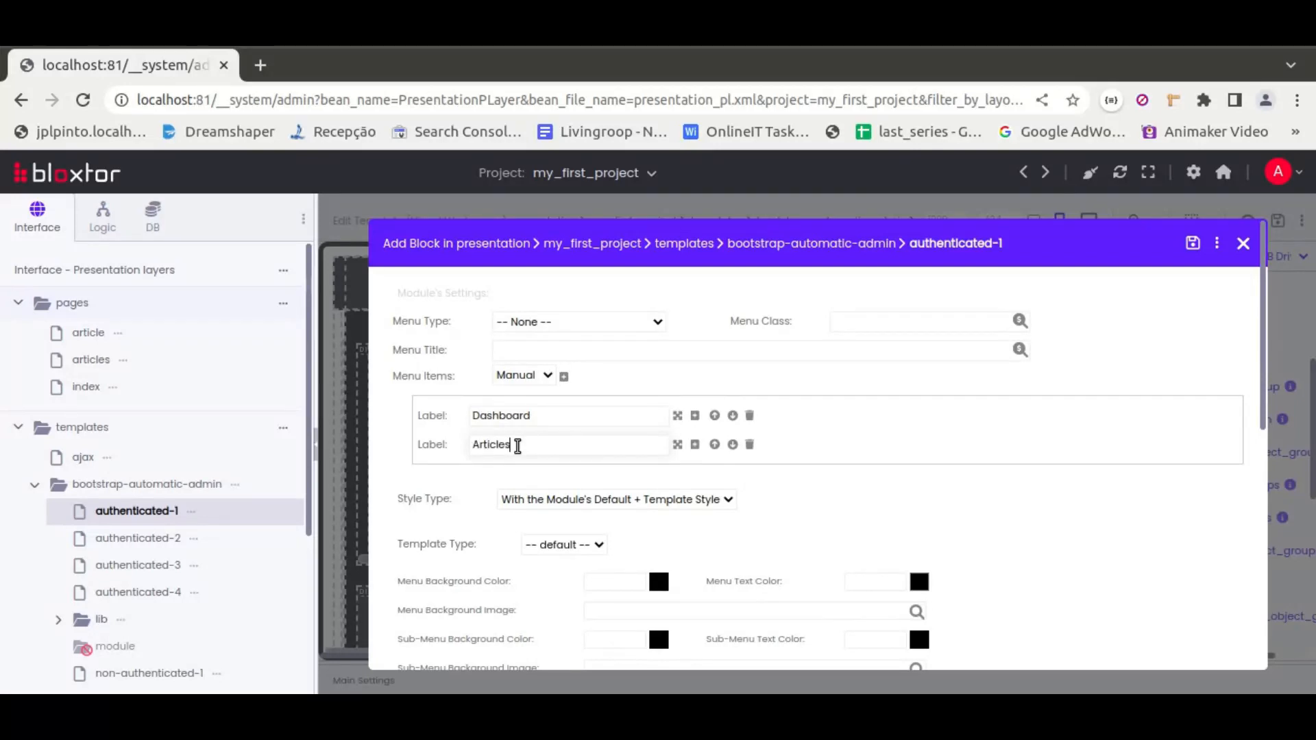
Set the Dashboard item's URL to the project's index page
click(677, 415)
click(983, 476)
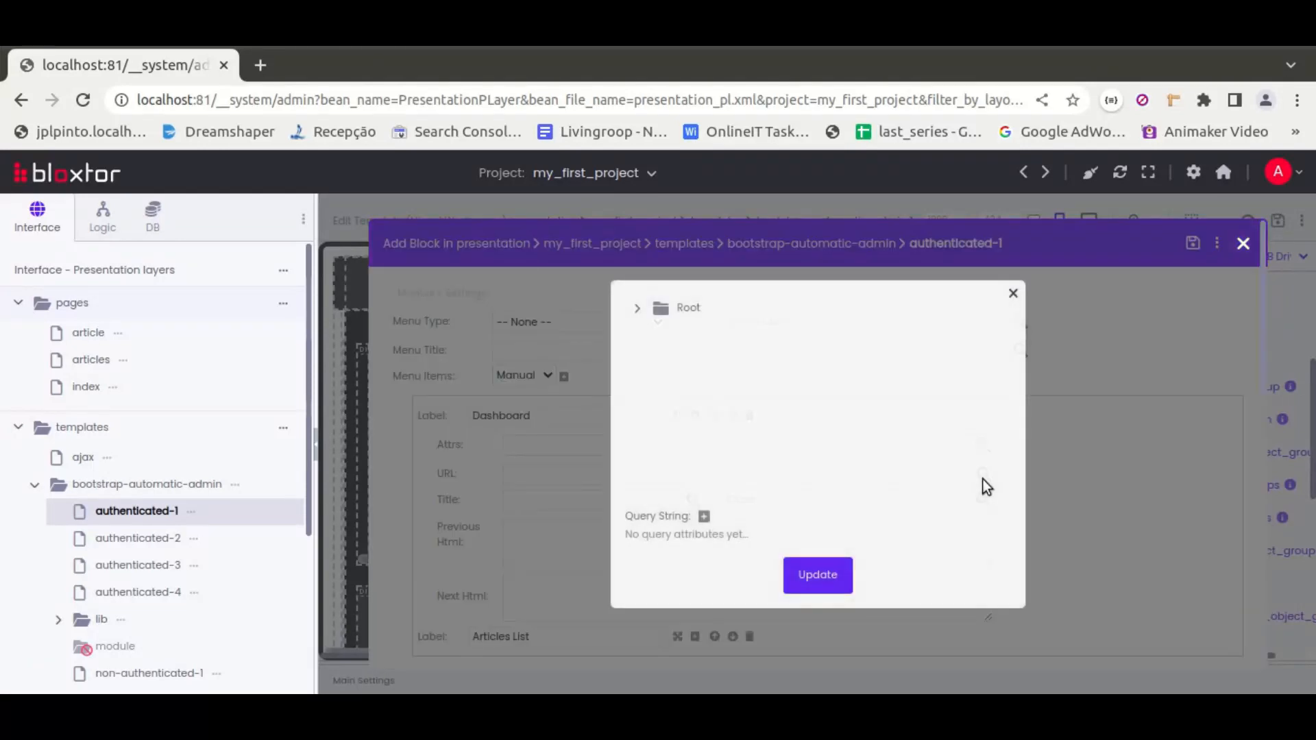
click(637, 310)
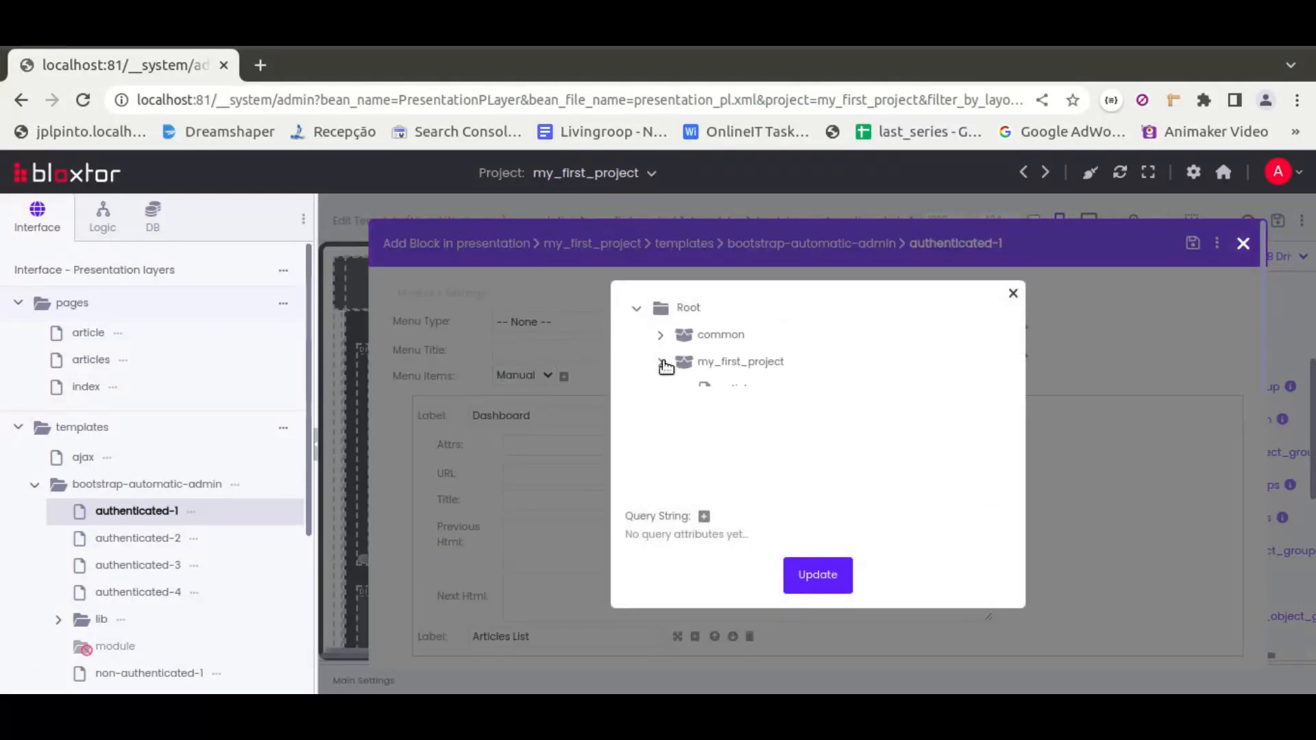
click(732, 444)
click(816, 576)
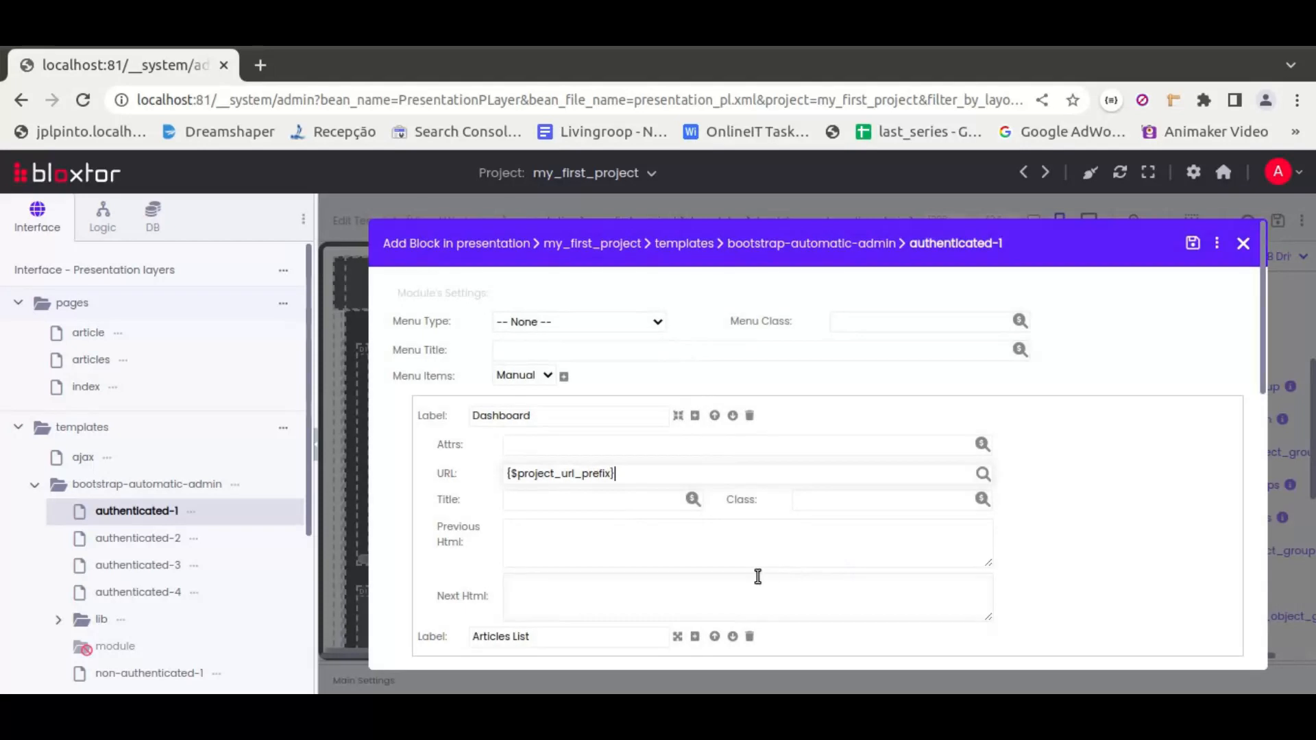
Set the Articles List item's URL to the project's articles page
scroll(487, 443, down, 2)
scroll(486, 442, down, 2)
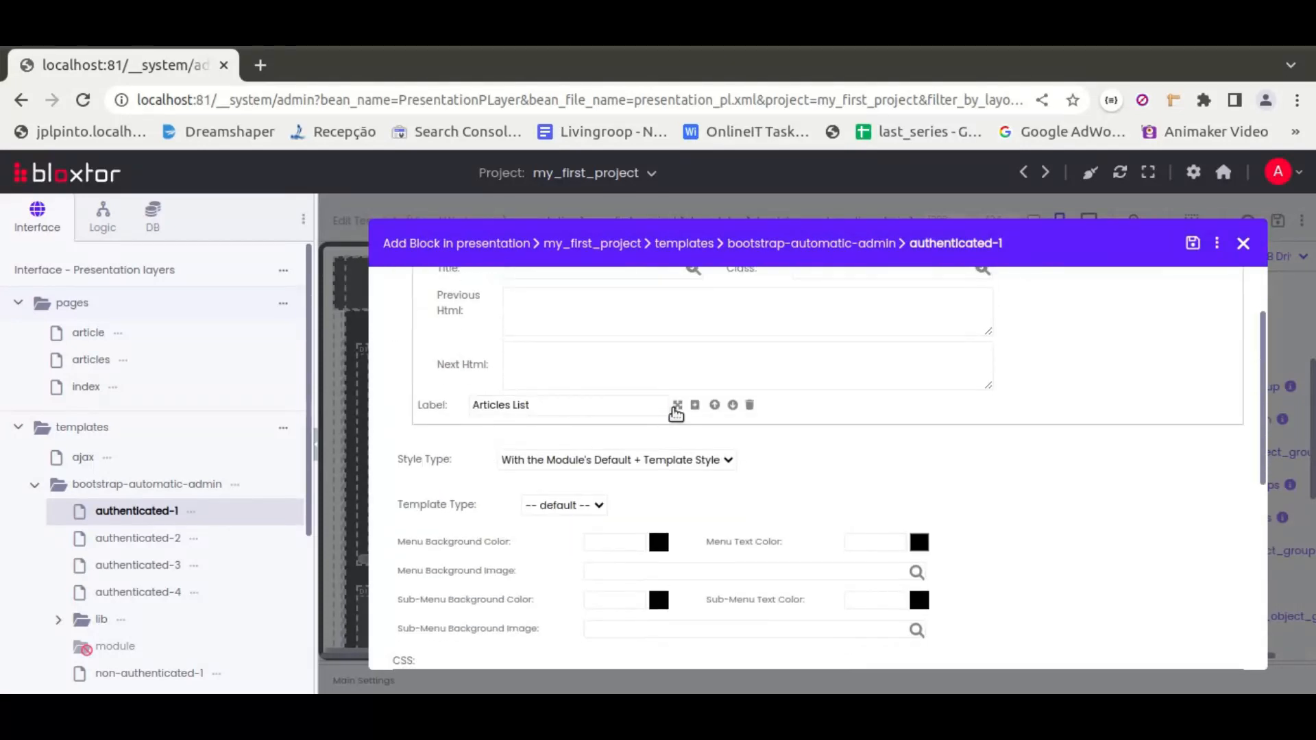
click(677, 405)
click(984, 464)
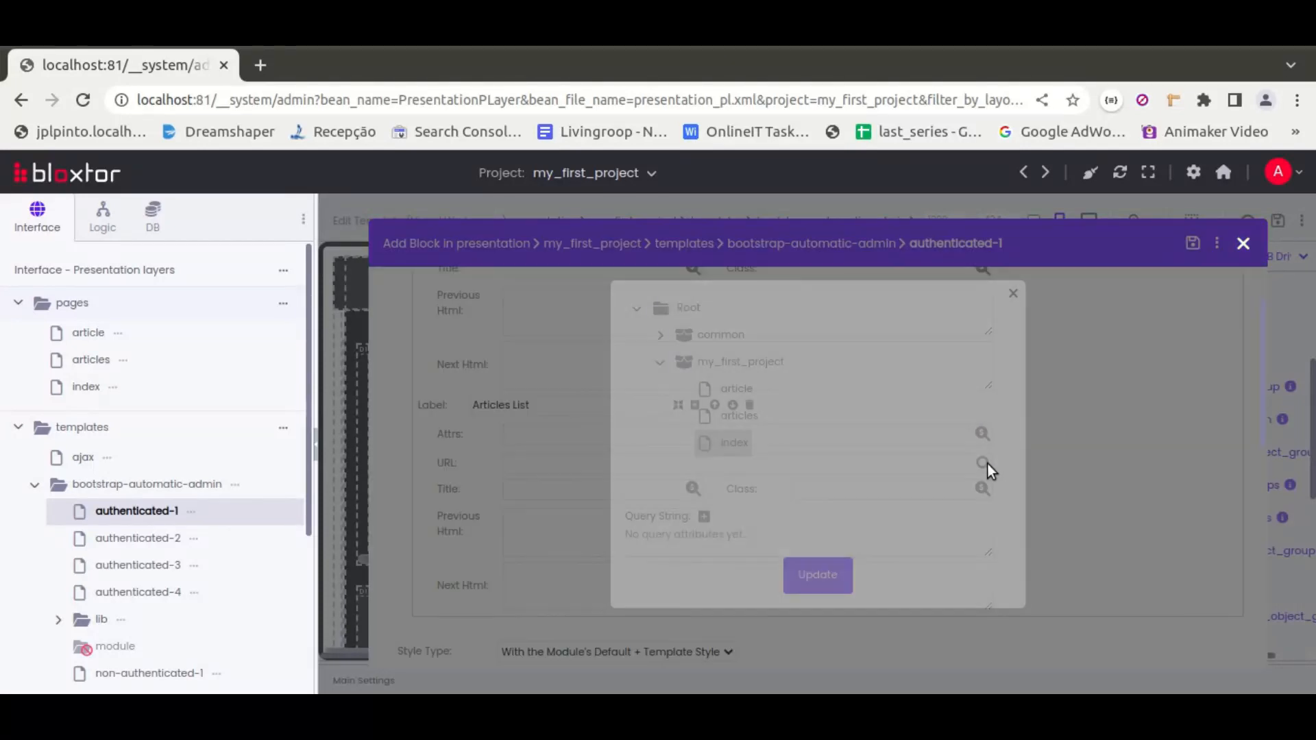
click(737, 415)
click(818, 575)
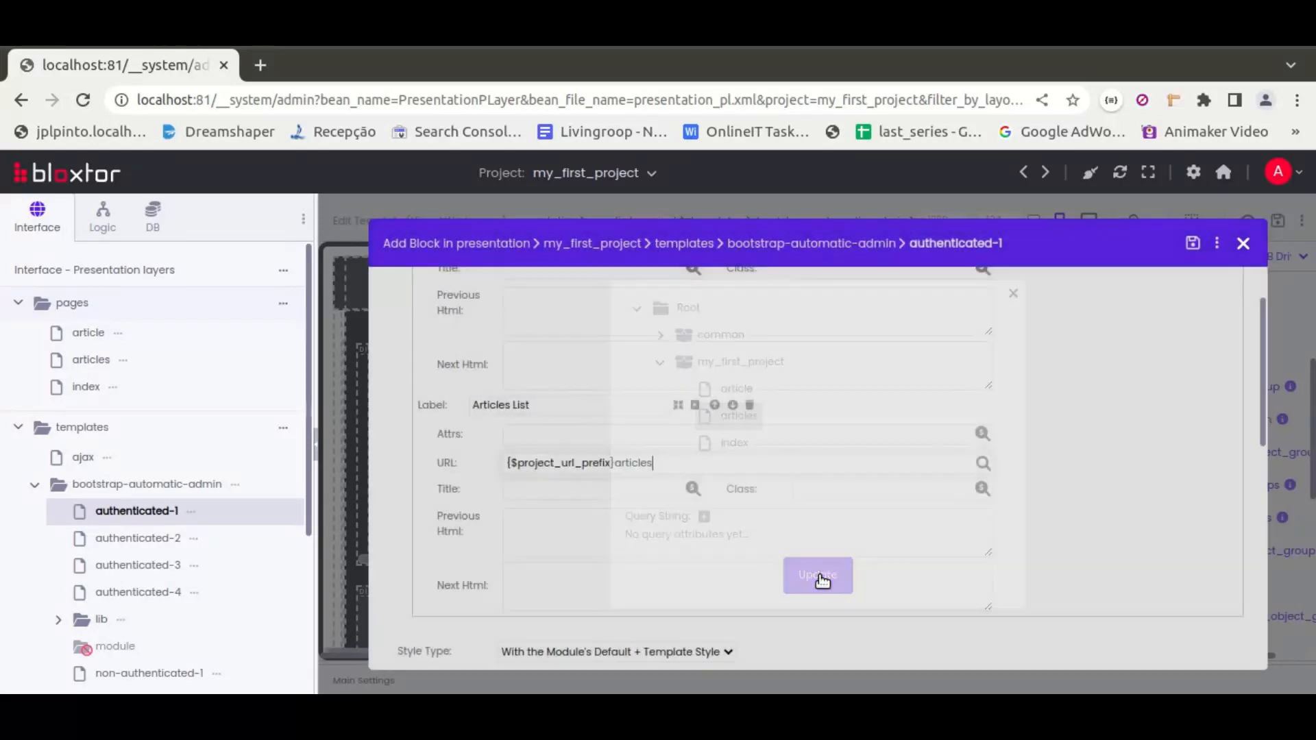
Save the menu block and the authenticated-1 template
click(1192, 243)
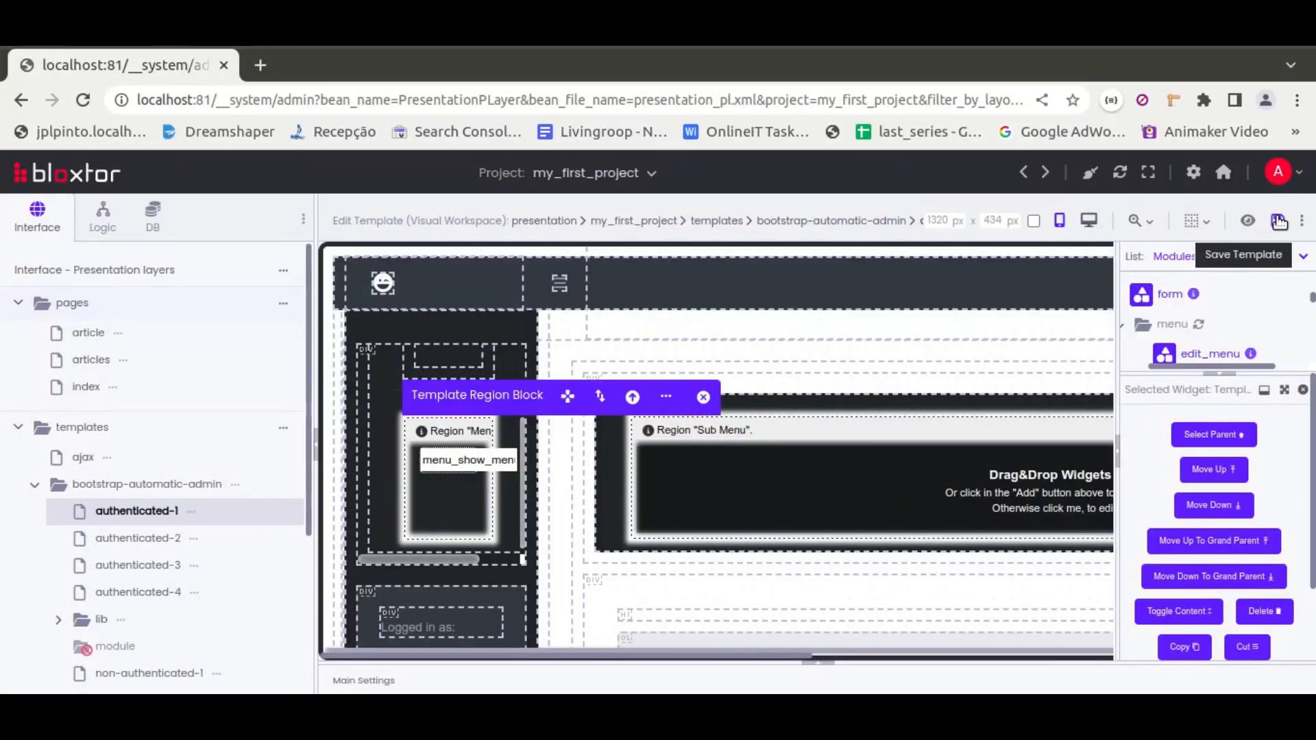
click(1276, 220)
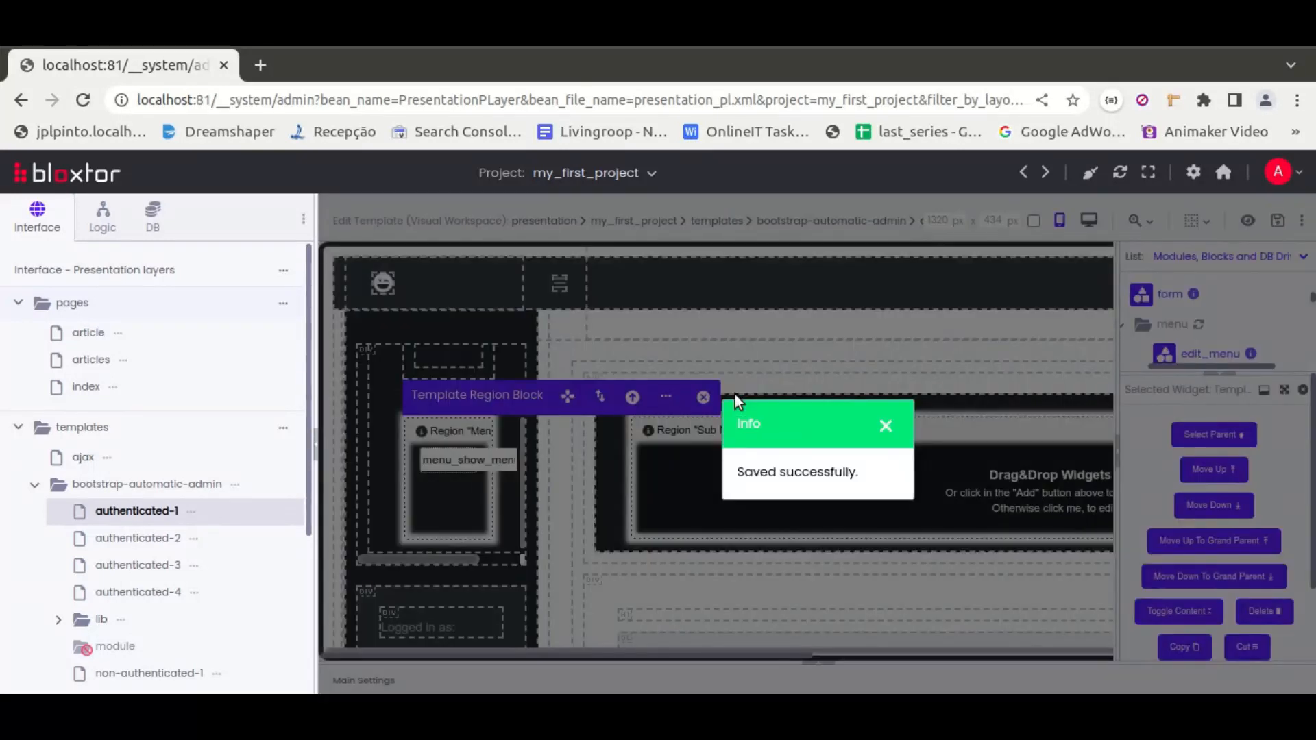
click(885, 426)
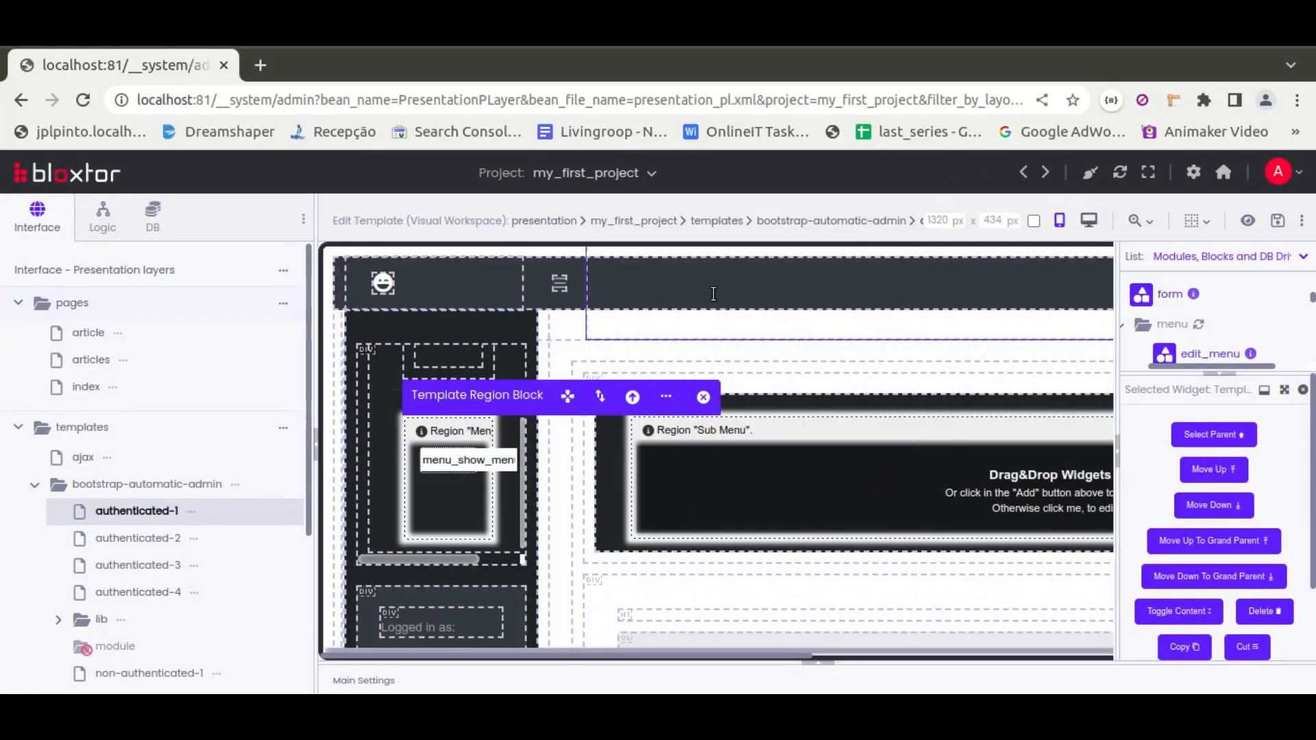
Preview the index page, then return and preview the articles page
click(112, 387)
click(187, 316)
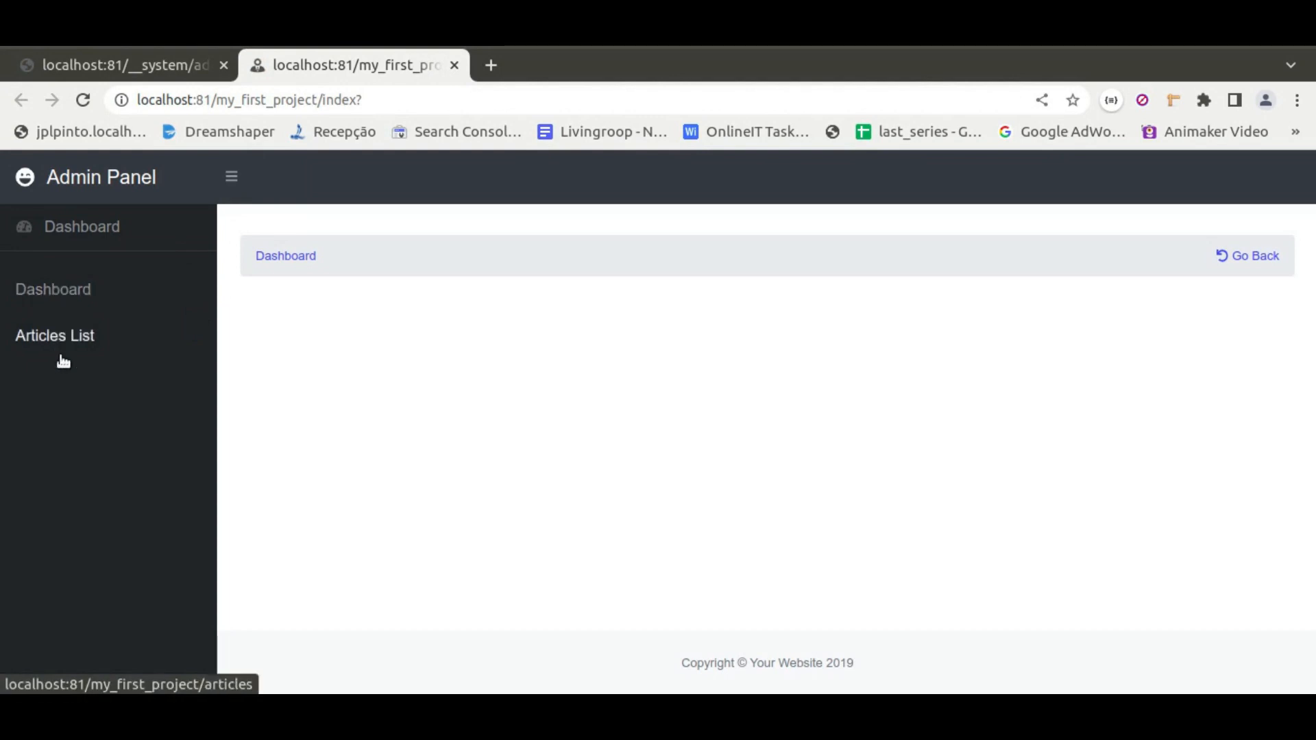
click(127, 65)
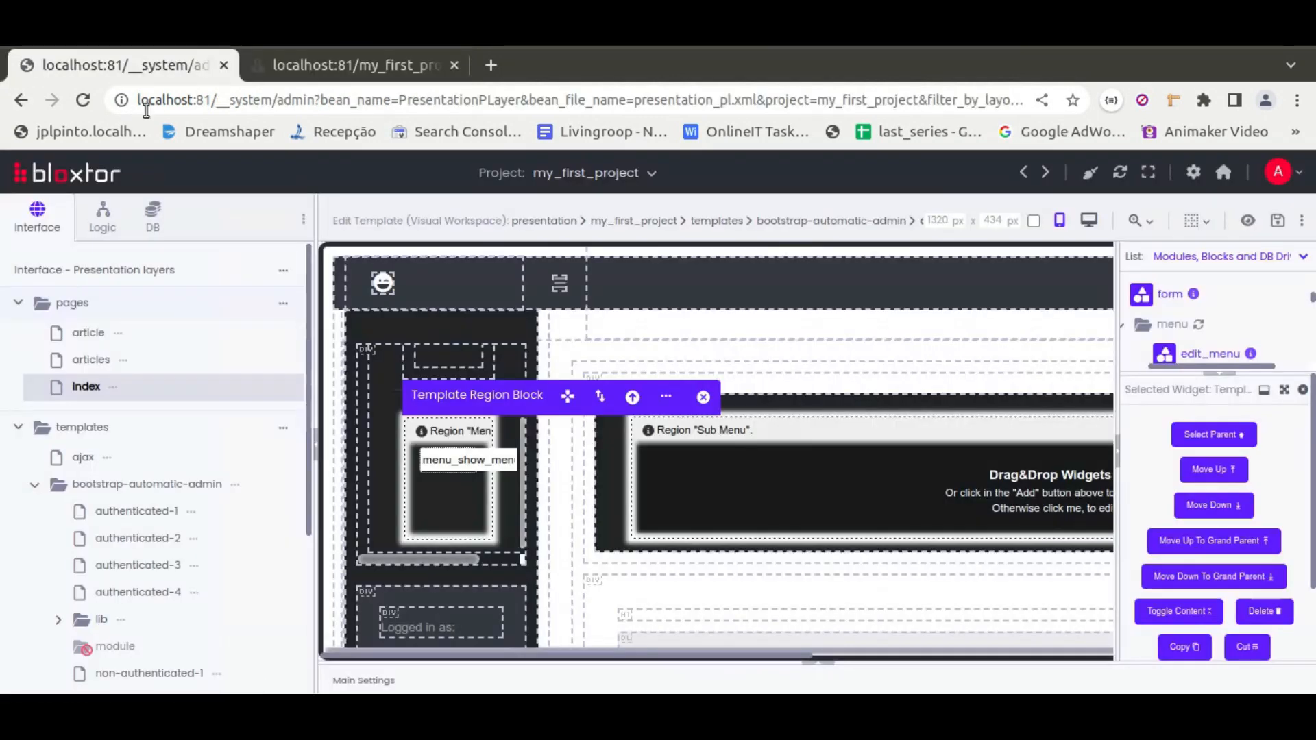
click(122, 359)
click(195, 312)
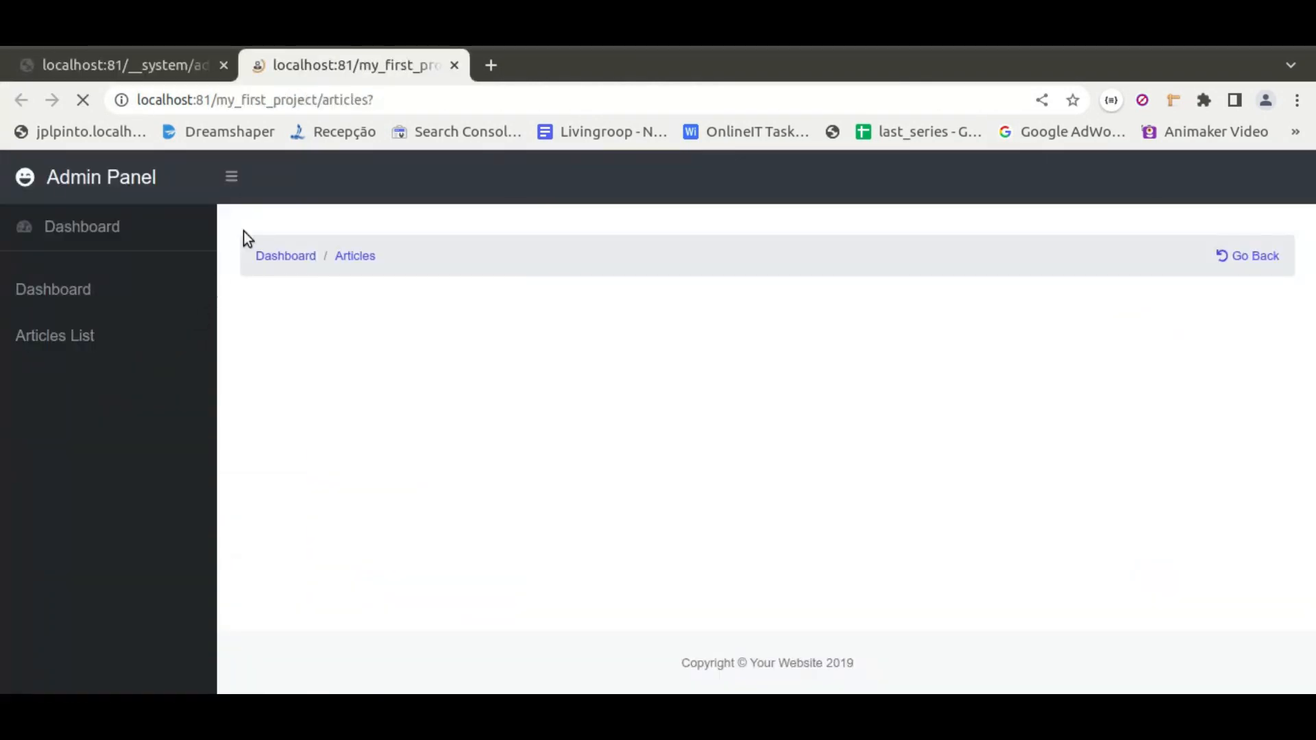
Preview the article page in a new tab, then close that tab
click(155, 61)
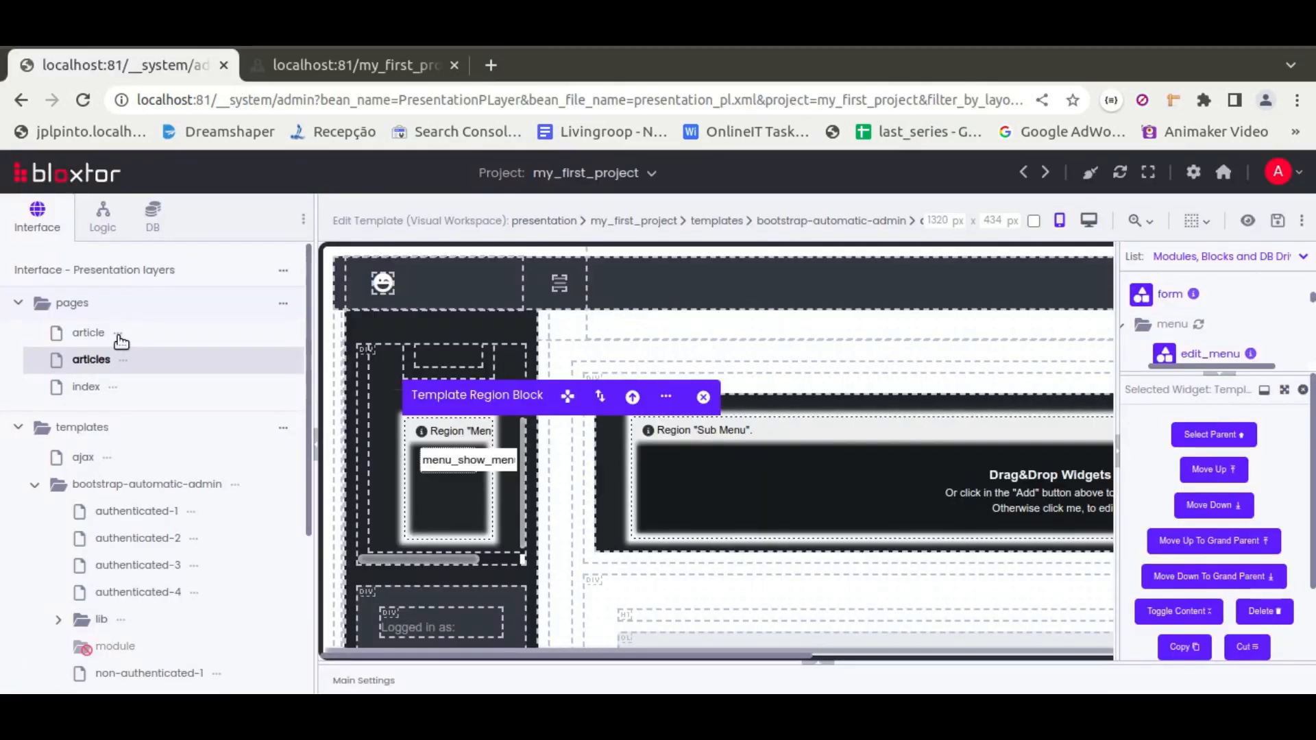
click(120, 337)
click(164, 307)
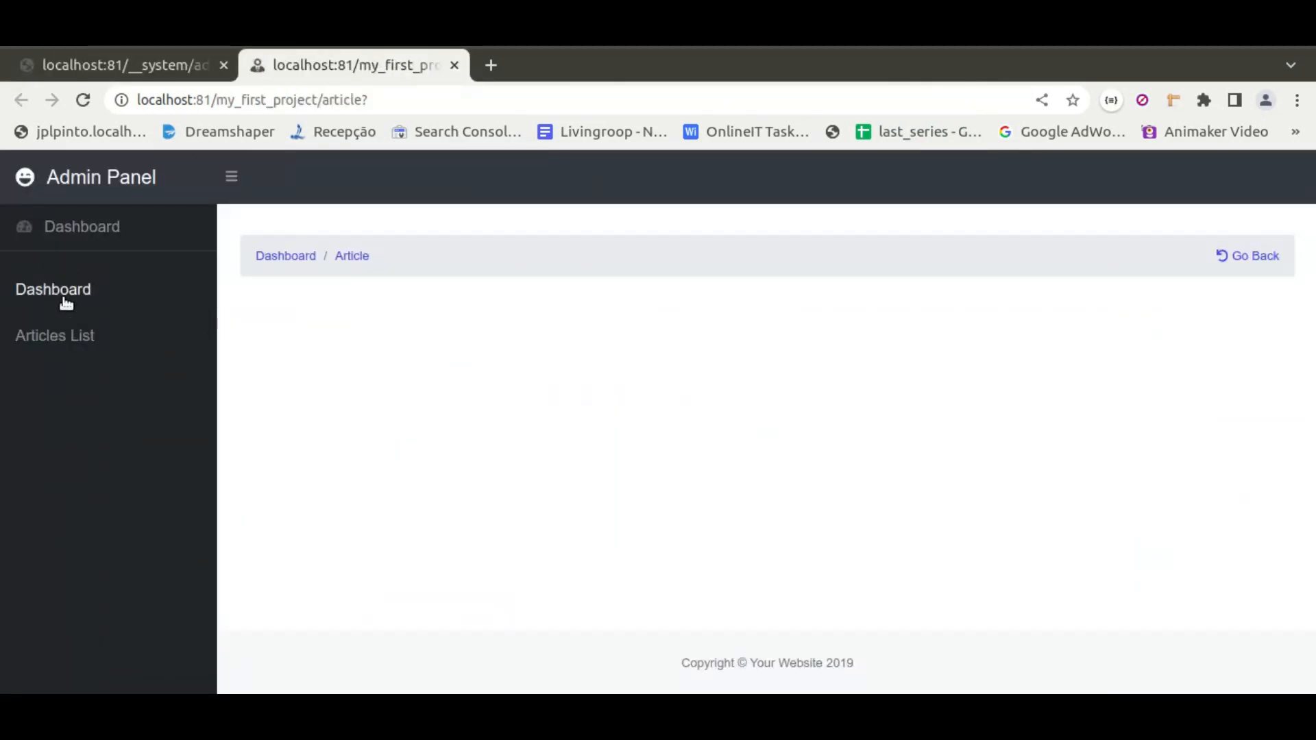
click(453, 65)
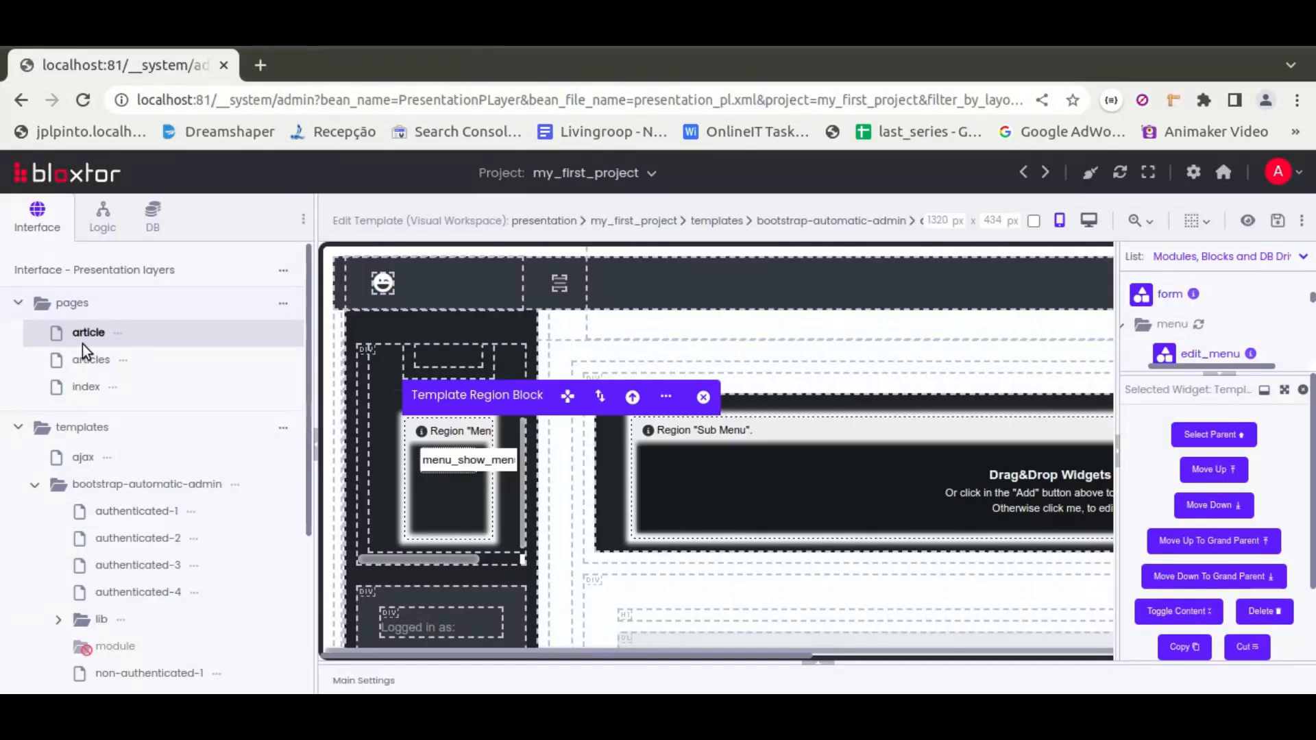
Open the articles page in the visual editor and list the article module's blocks among the modules
mouse_move(464, 453)
click(90, 363)
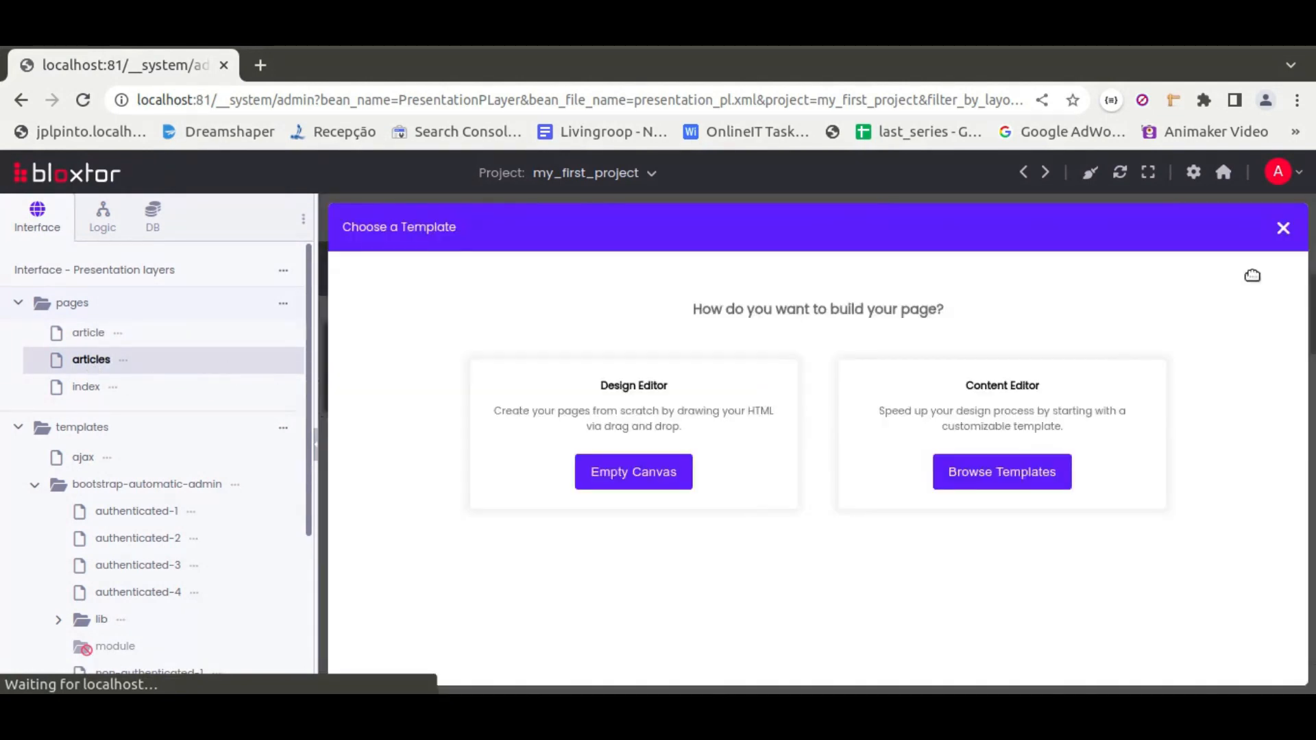
click(1283, 228)
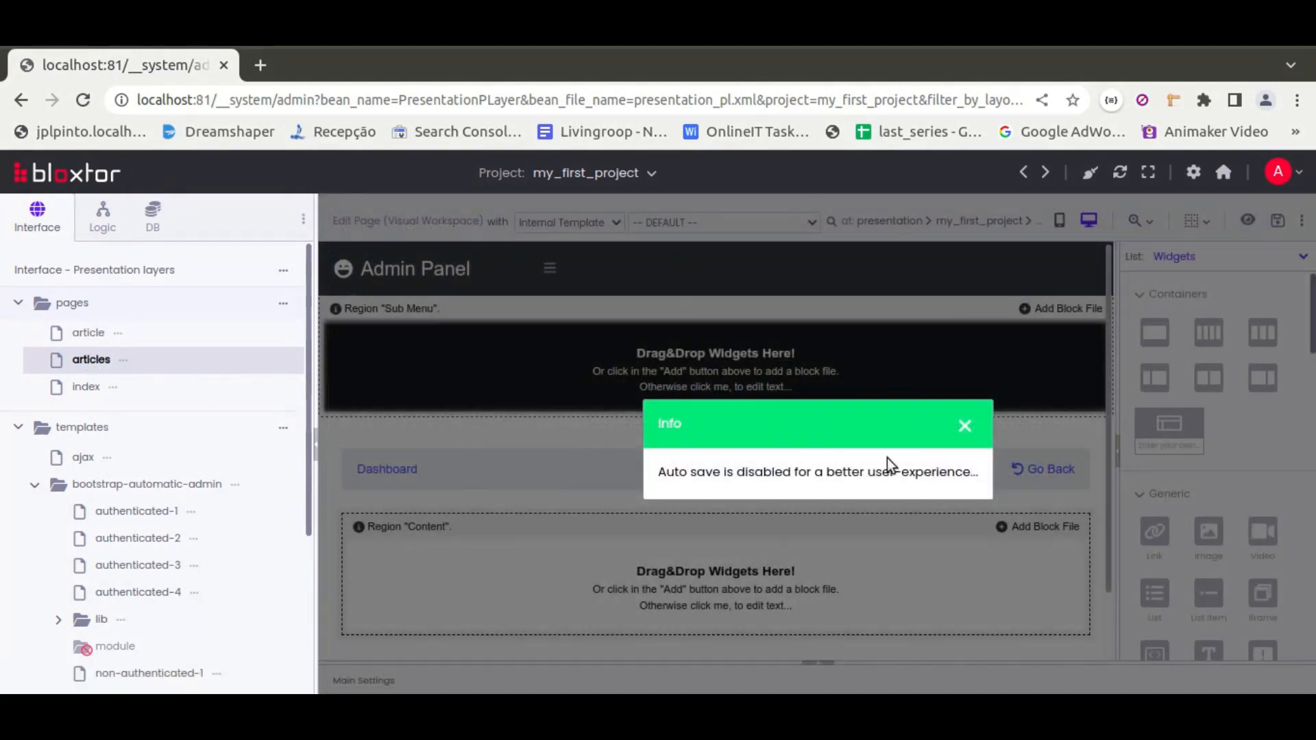
click(965, 427)
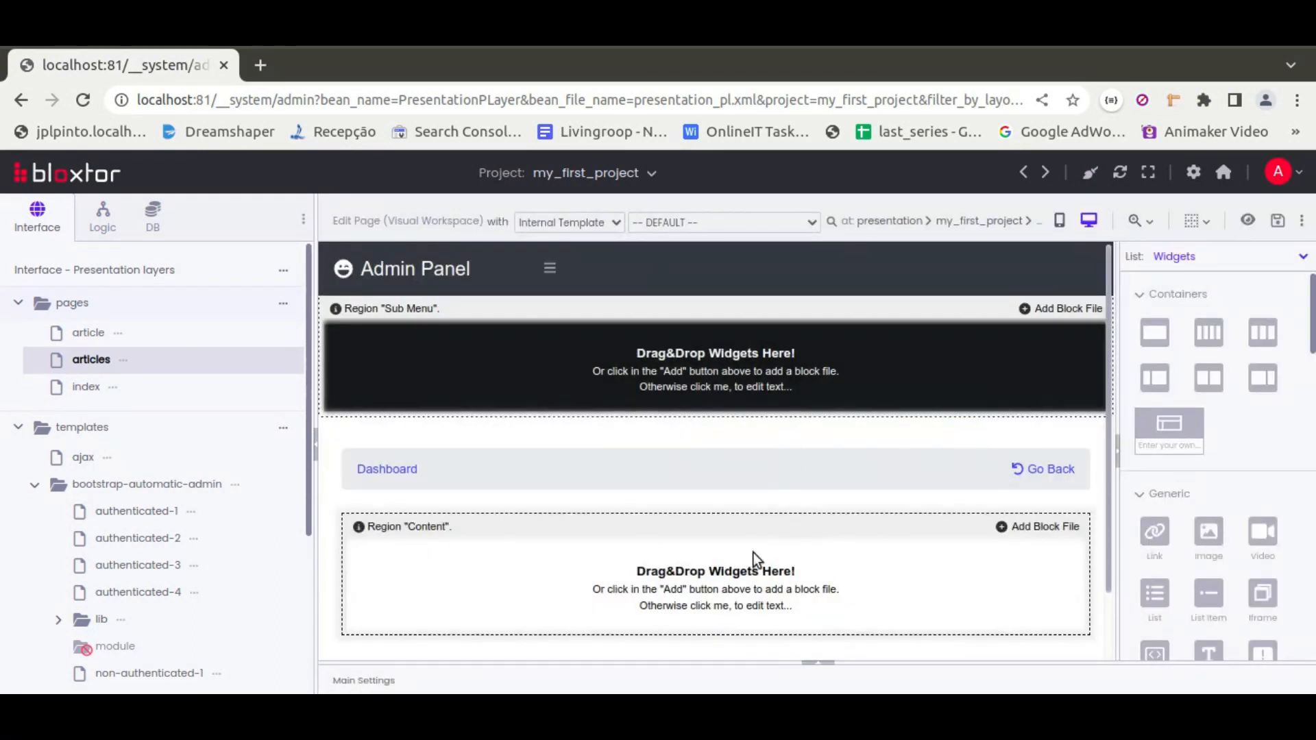
click(1226, 257)
click(1162, 307)
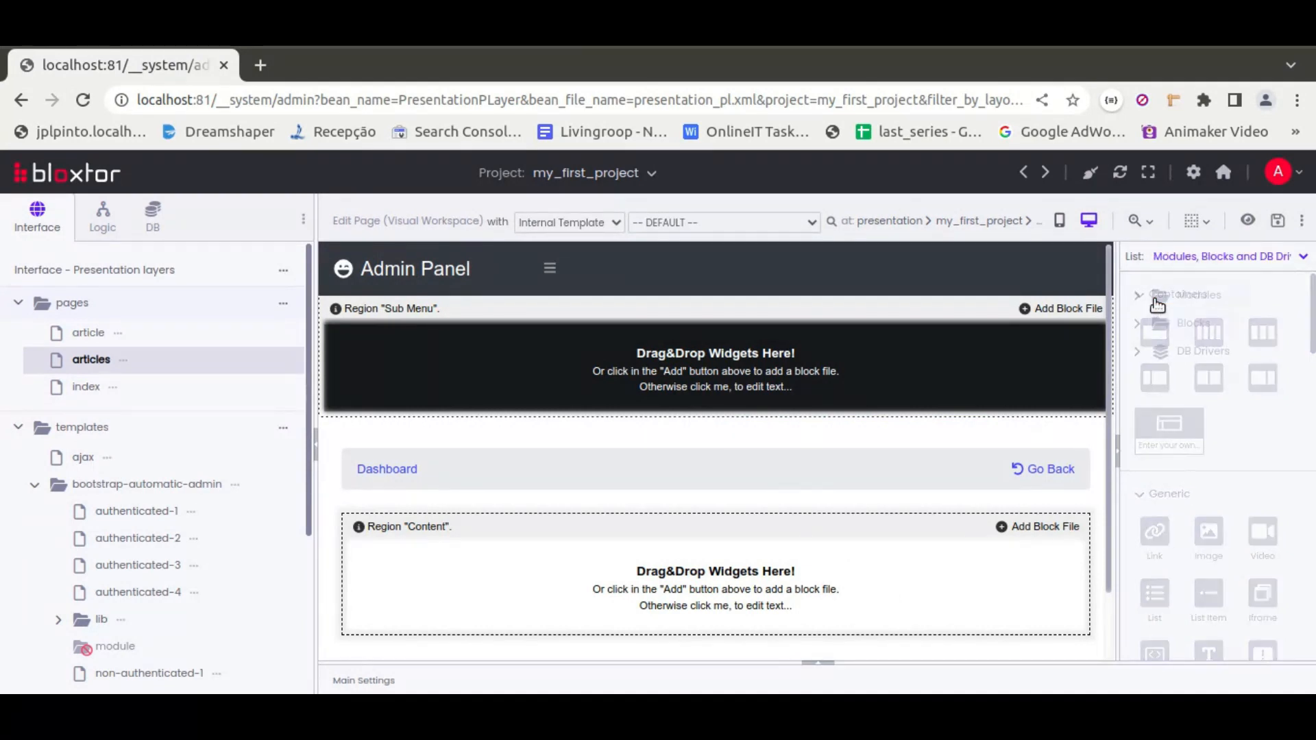
click(1196, 351)
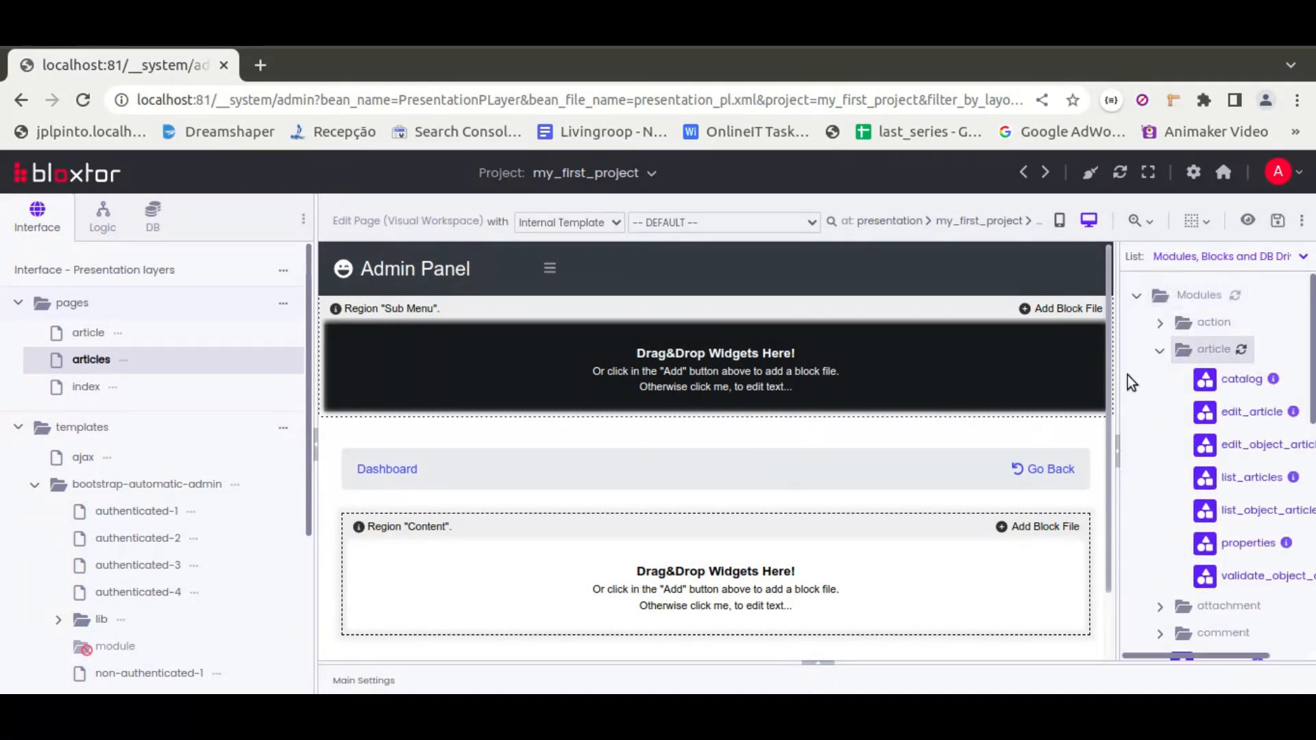
drag(1118, 376, 1011, 365)
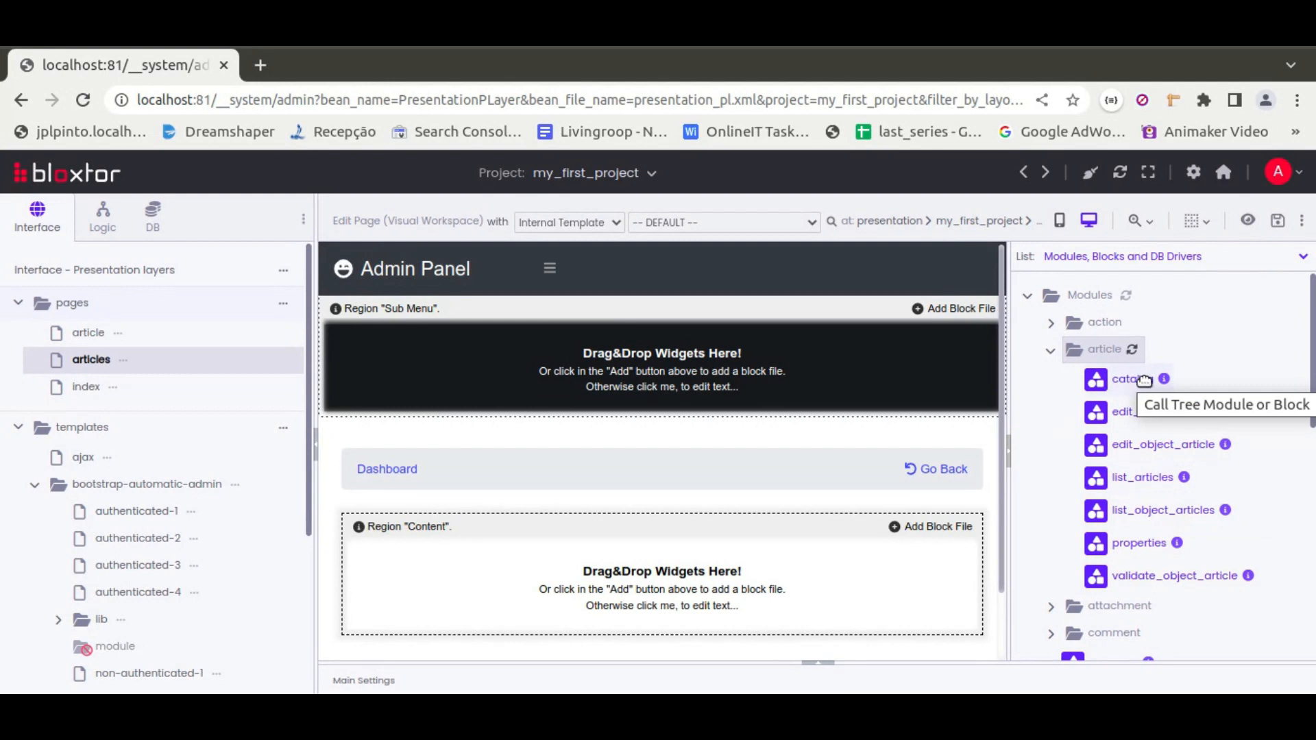
Add the article catalog module block to the page's Content region
click(1164, 379)
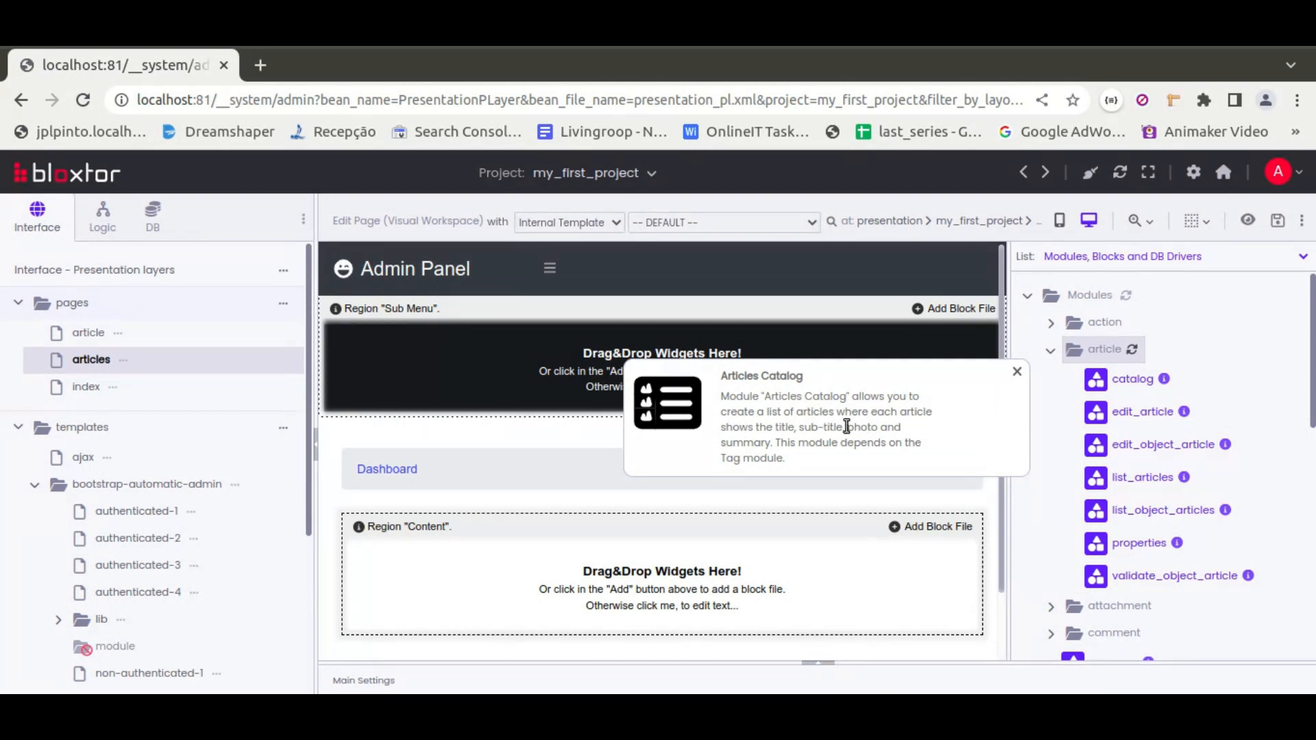
click(1017, 371)
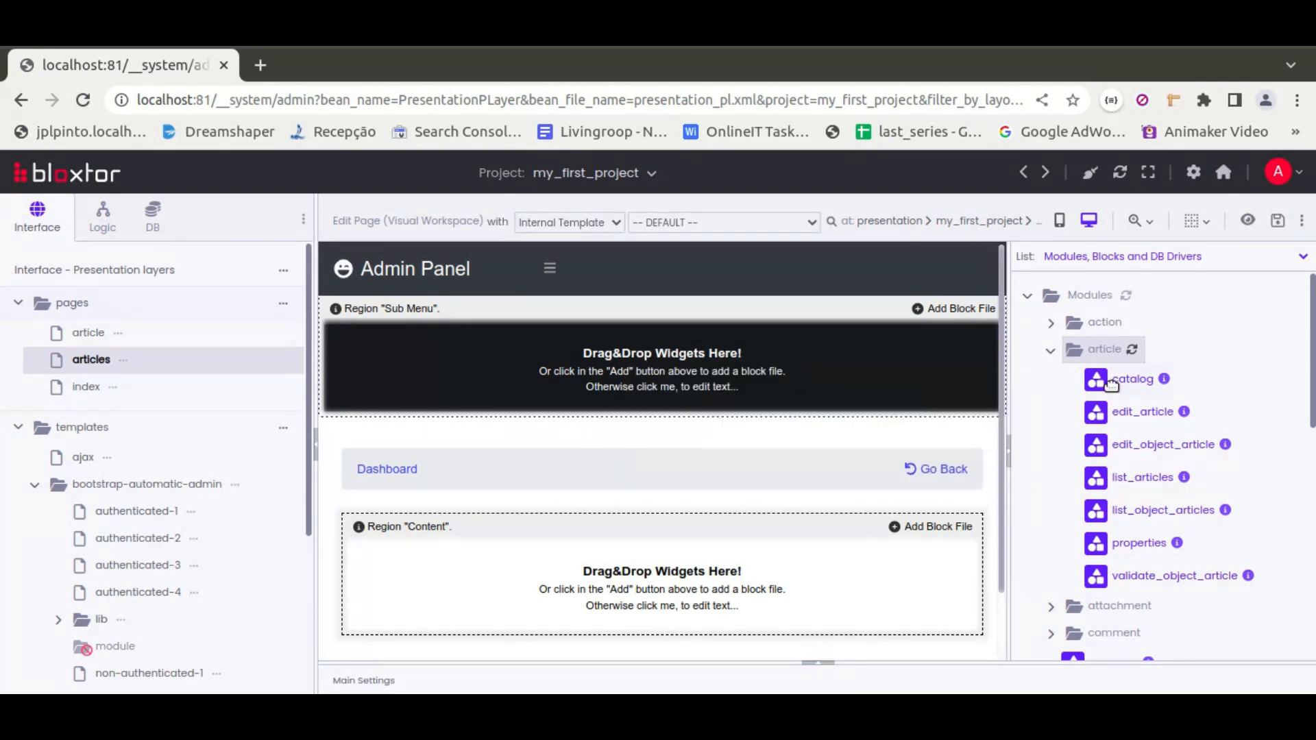
drag(1127, 379, 672, 590)
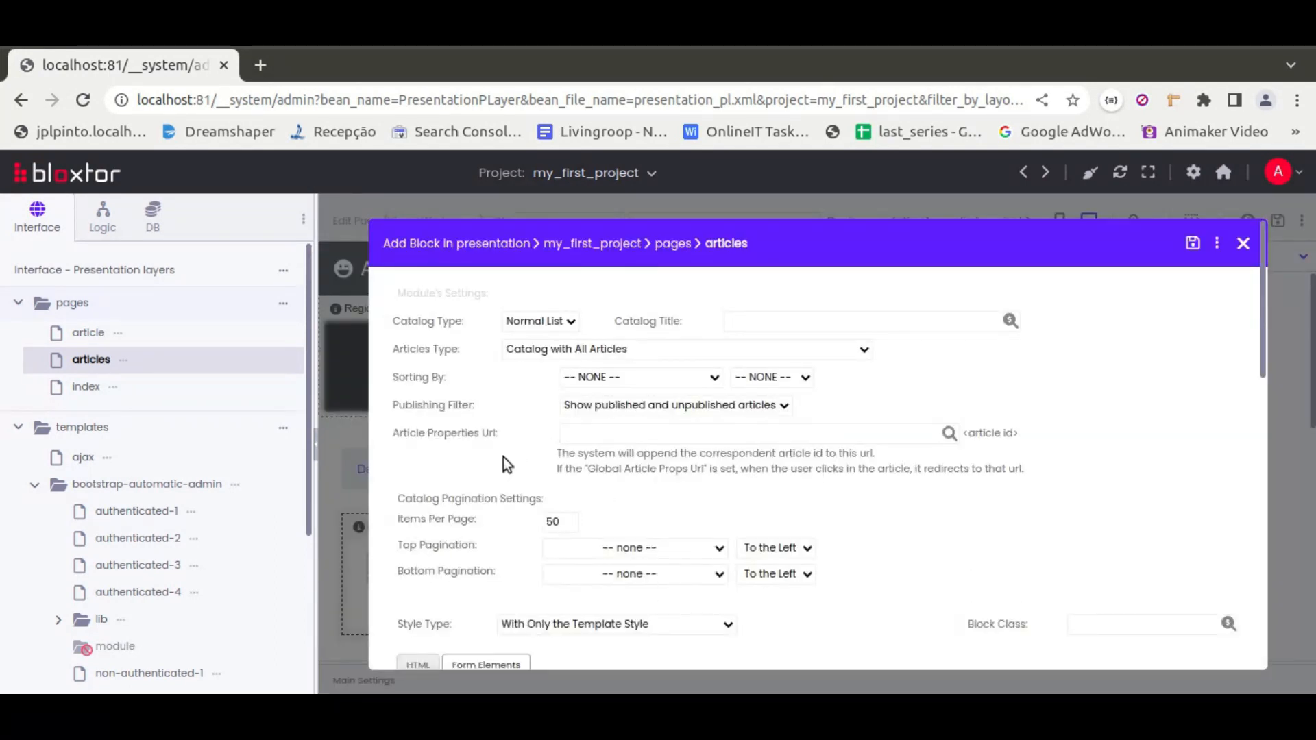
Keep the catalog type as Normal List and set the style type to With the Module's Default + Template Style
scroll(493, 452, down, 2)
scroll(456, 439, down, 10)
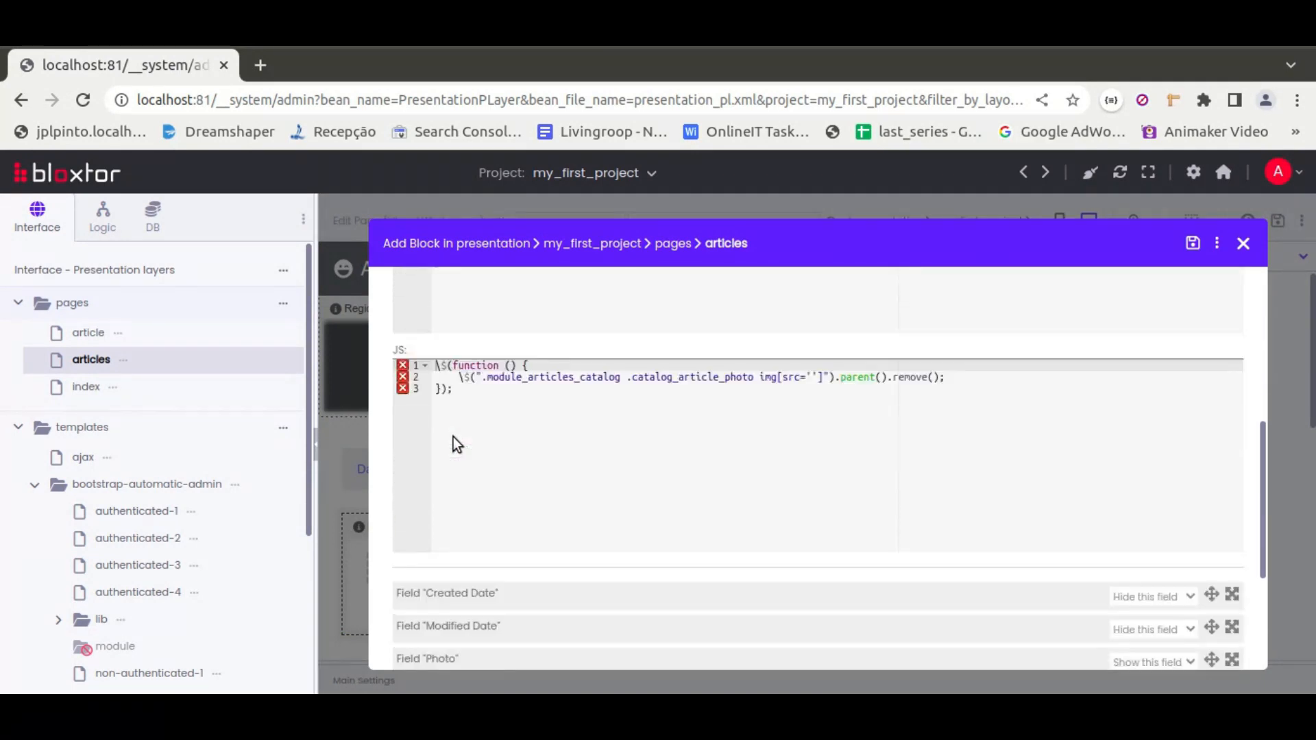
scroll(607, 479, up, 12)
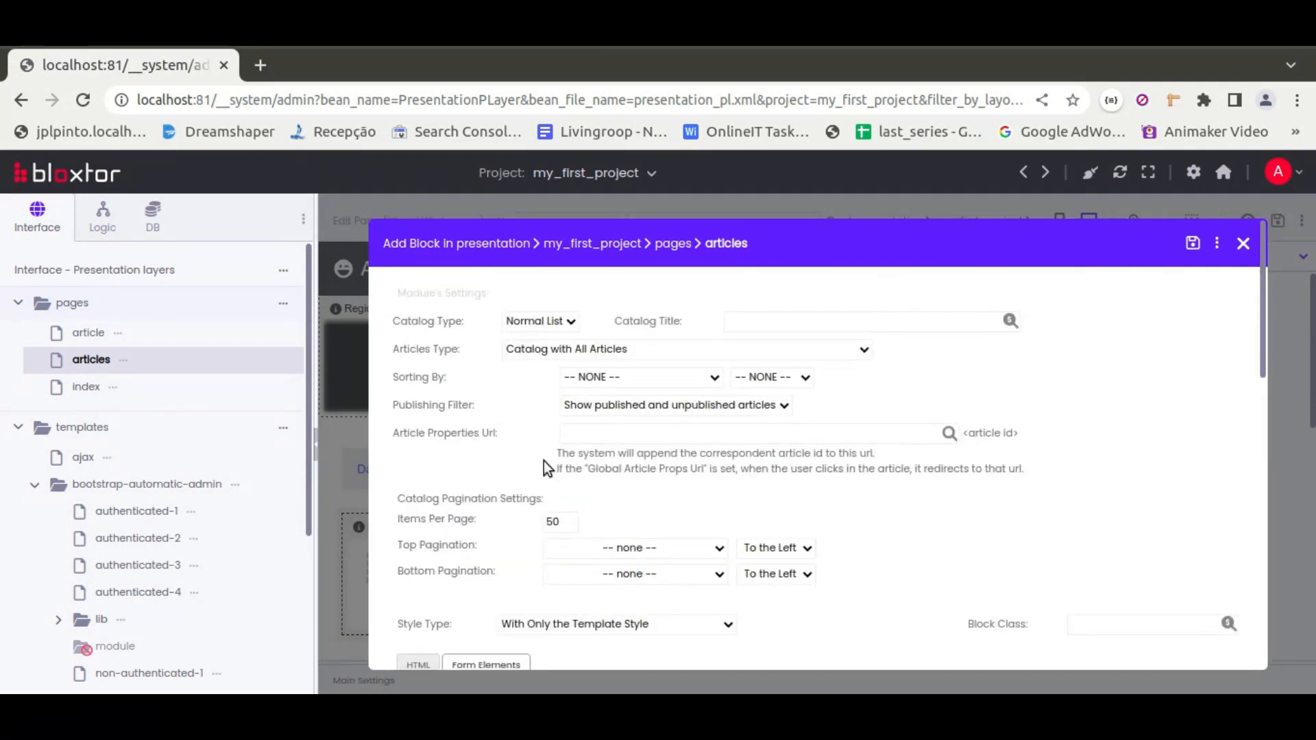
click(570, 322)
click(569, 323)
click(569, 323)
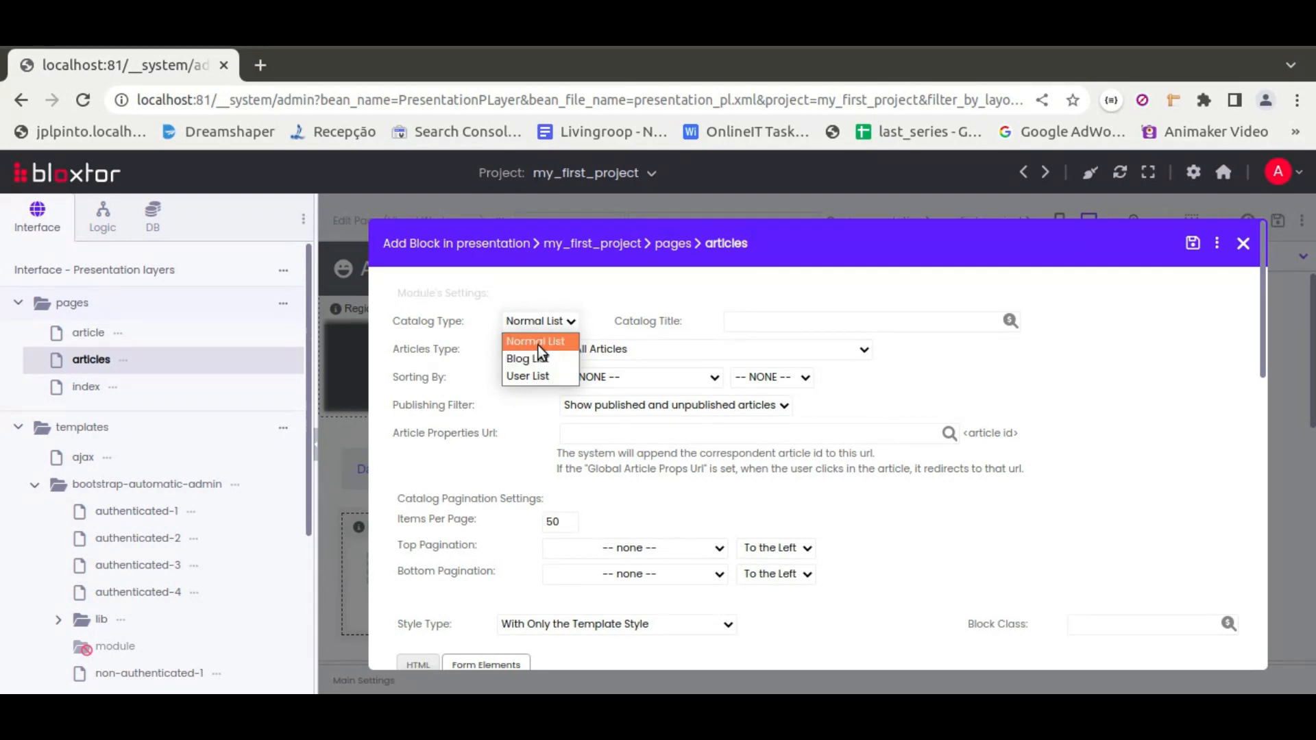
click(455, 359)
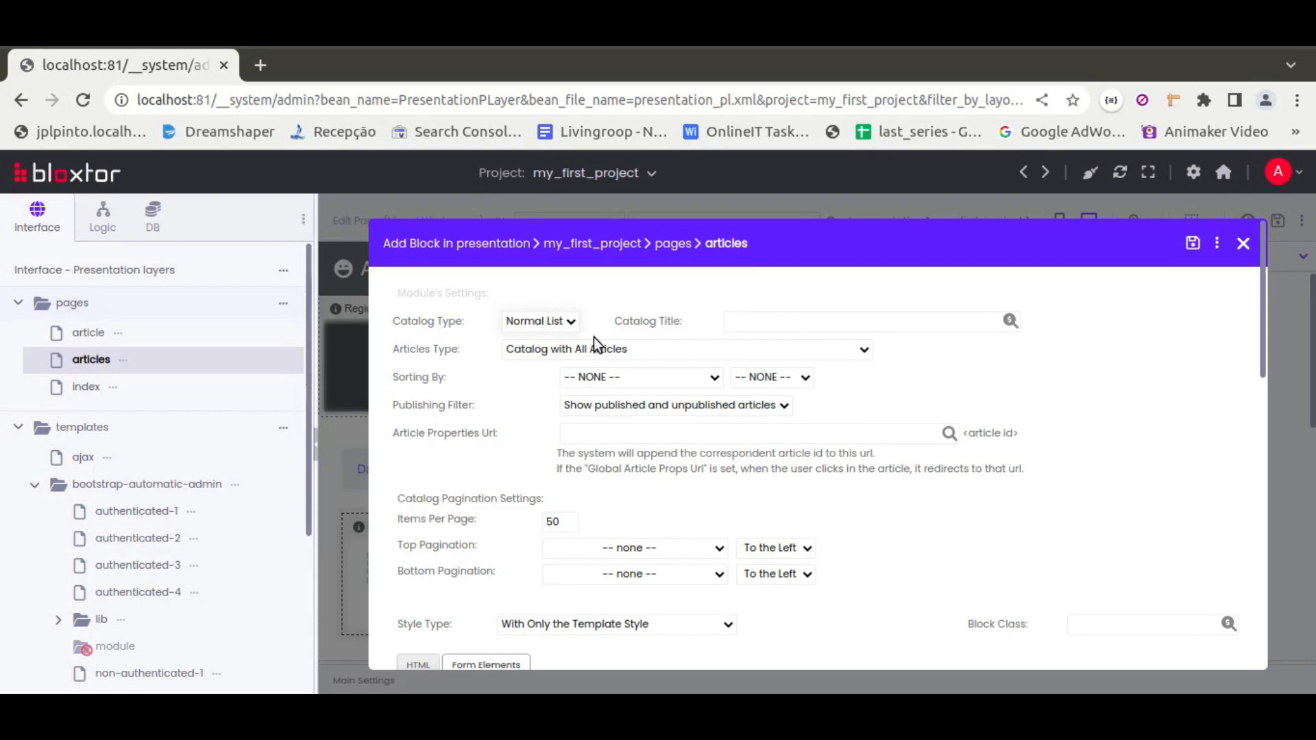
click(567, 623)
click(579, 645)
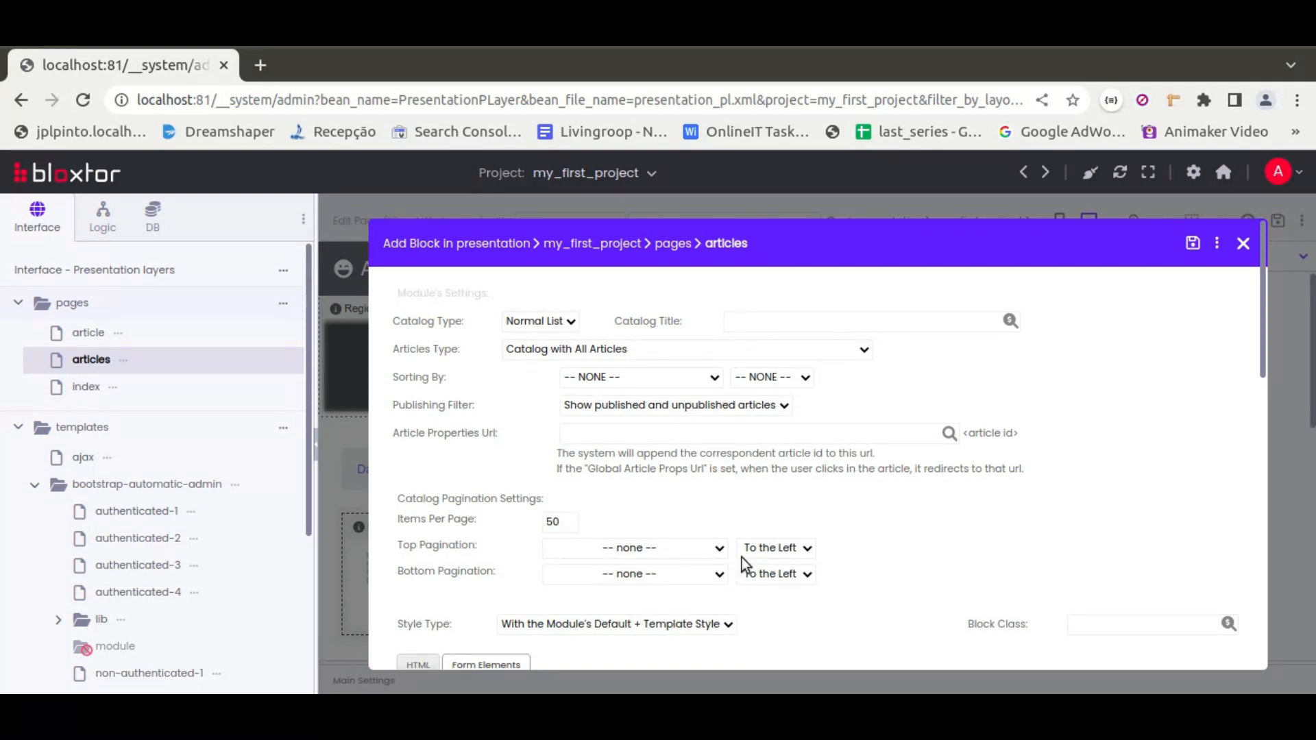
scroll(969, 493, down, 2)
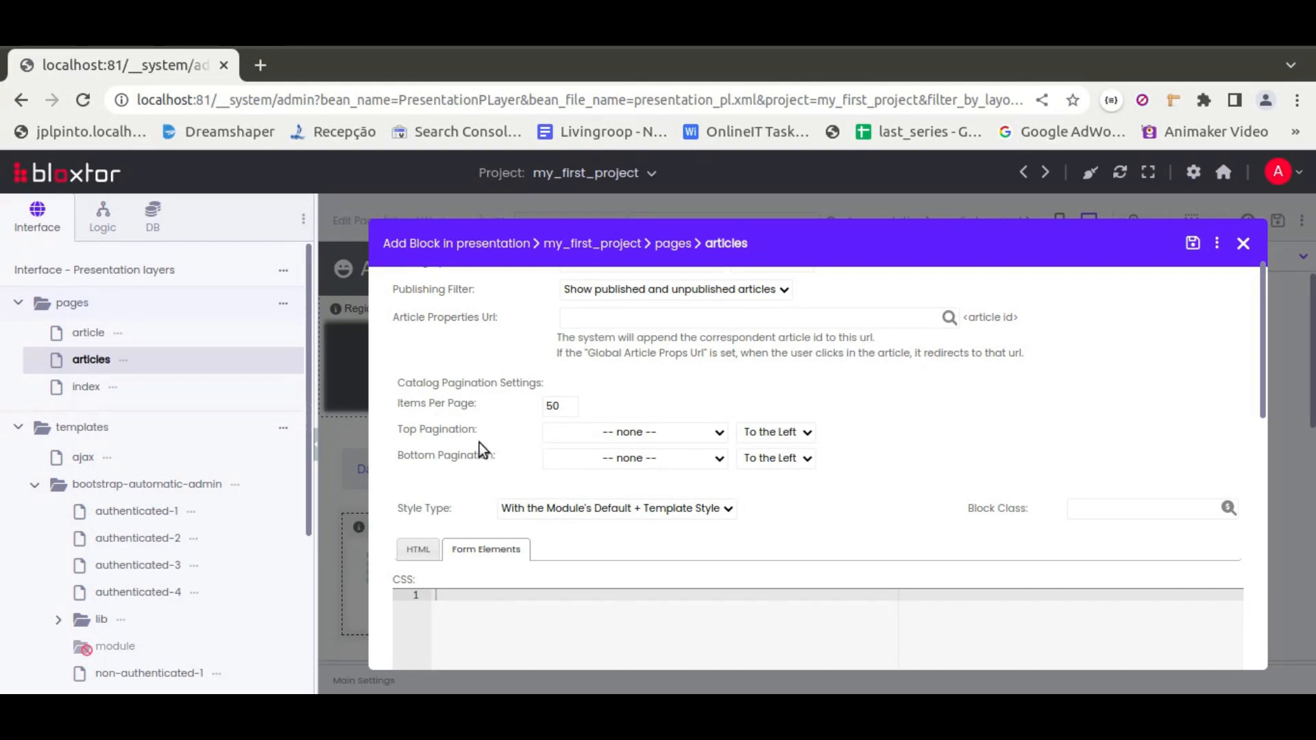
scroll(478, 443, up, 2)
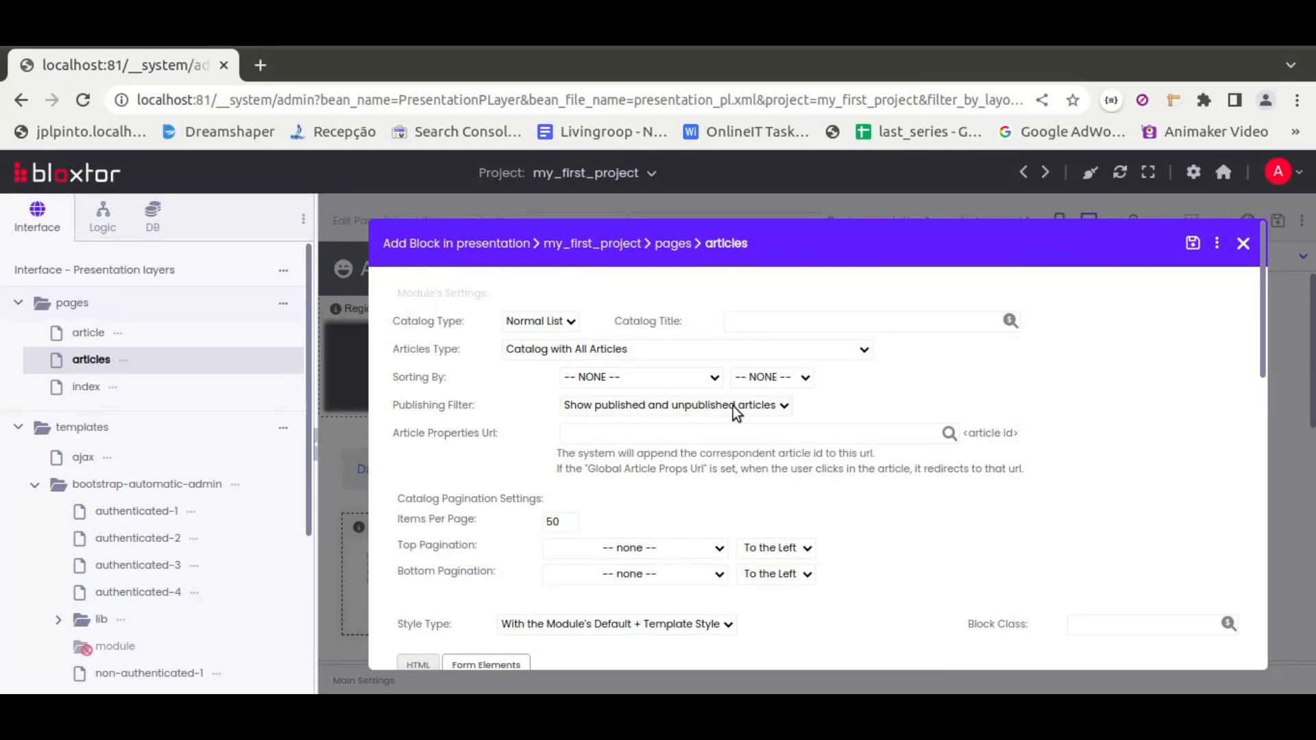
Choose Catalog with All Articles as the articles type and save the catalog block
click(603, 351)
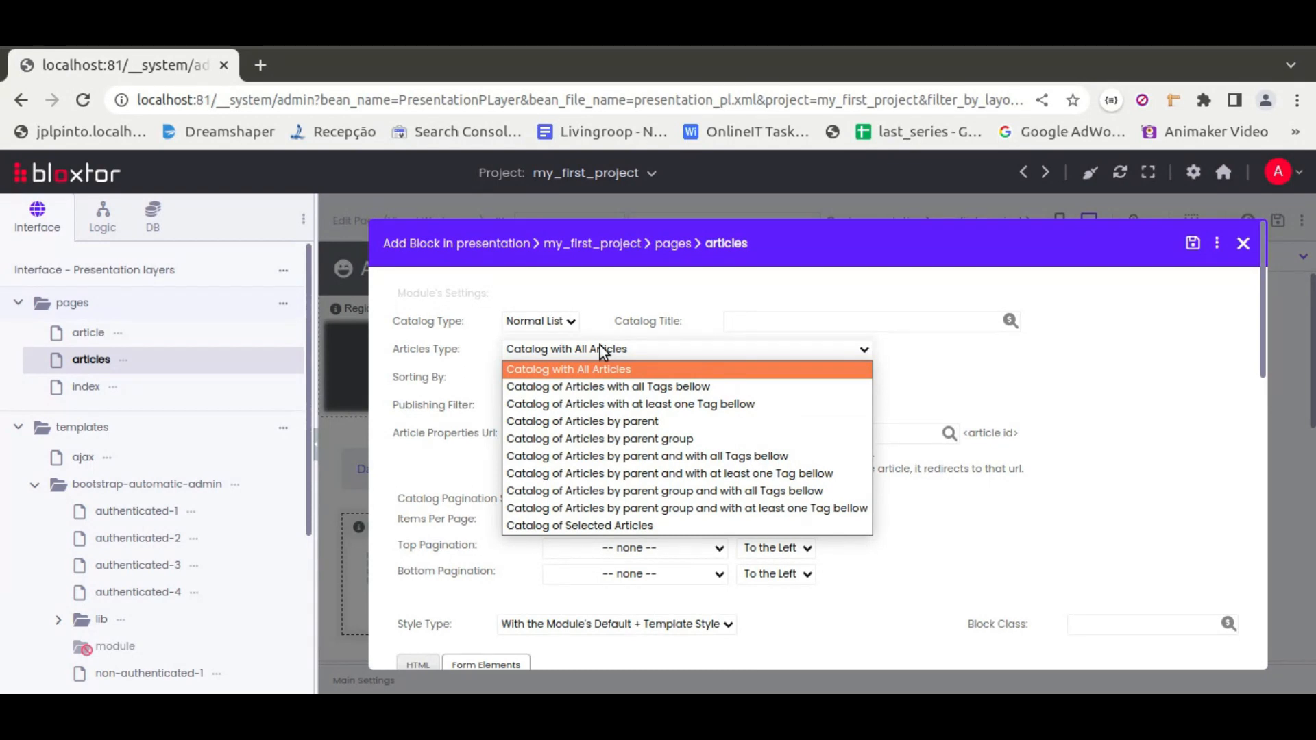
click(453, 354)
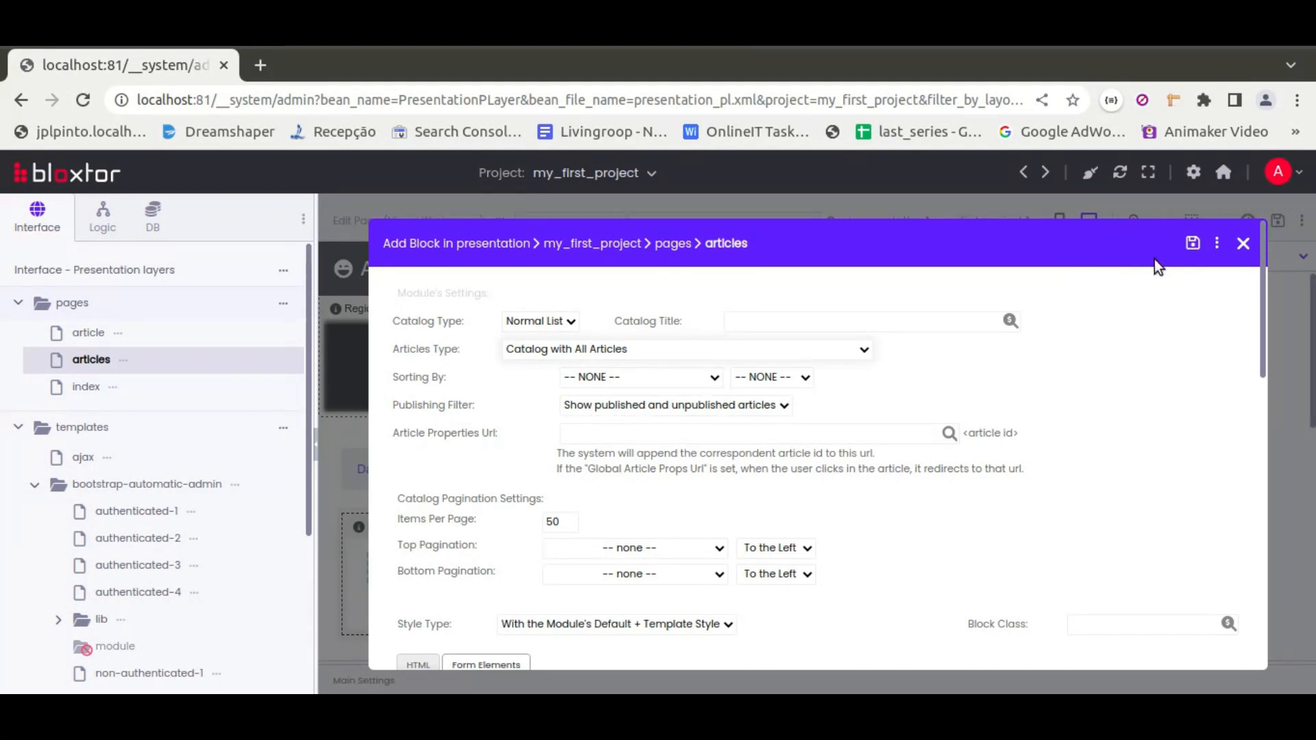
scroll(1082, 425, down, 15)
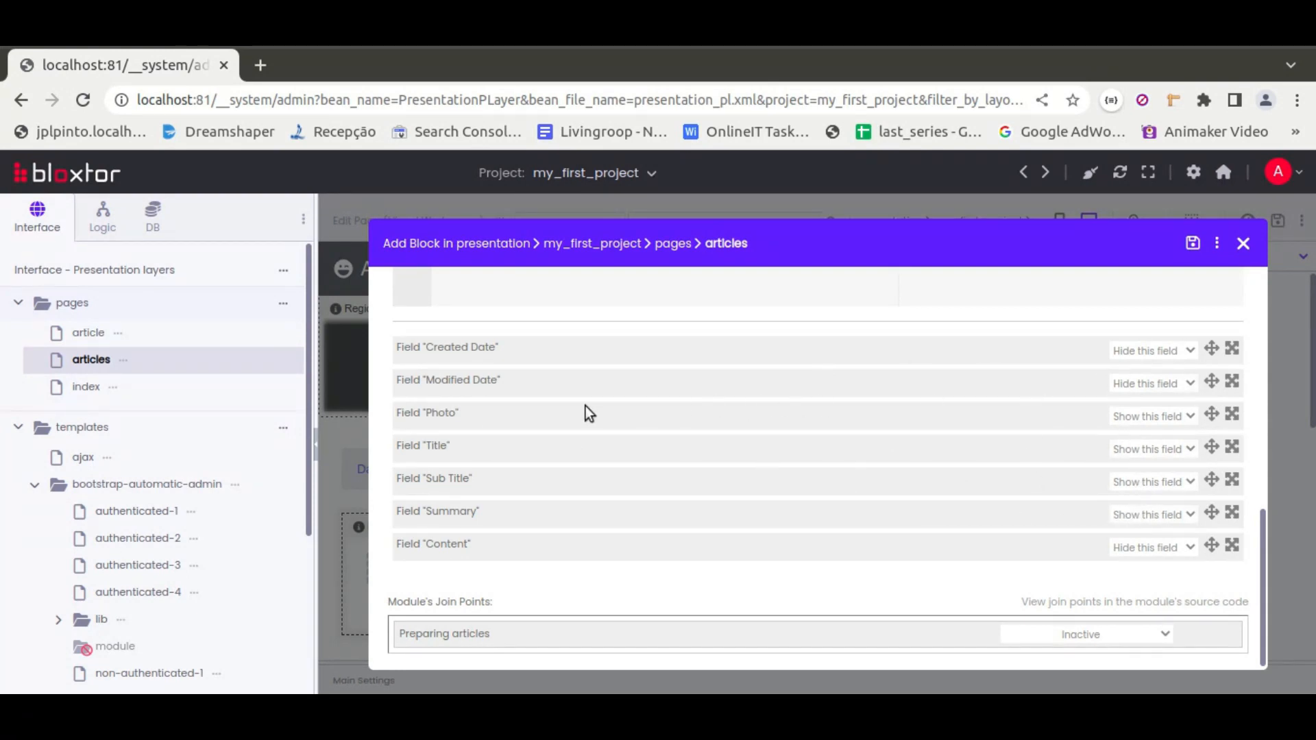
click(1192, 243)
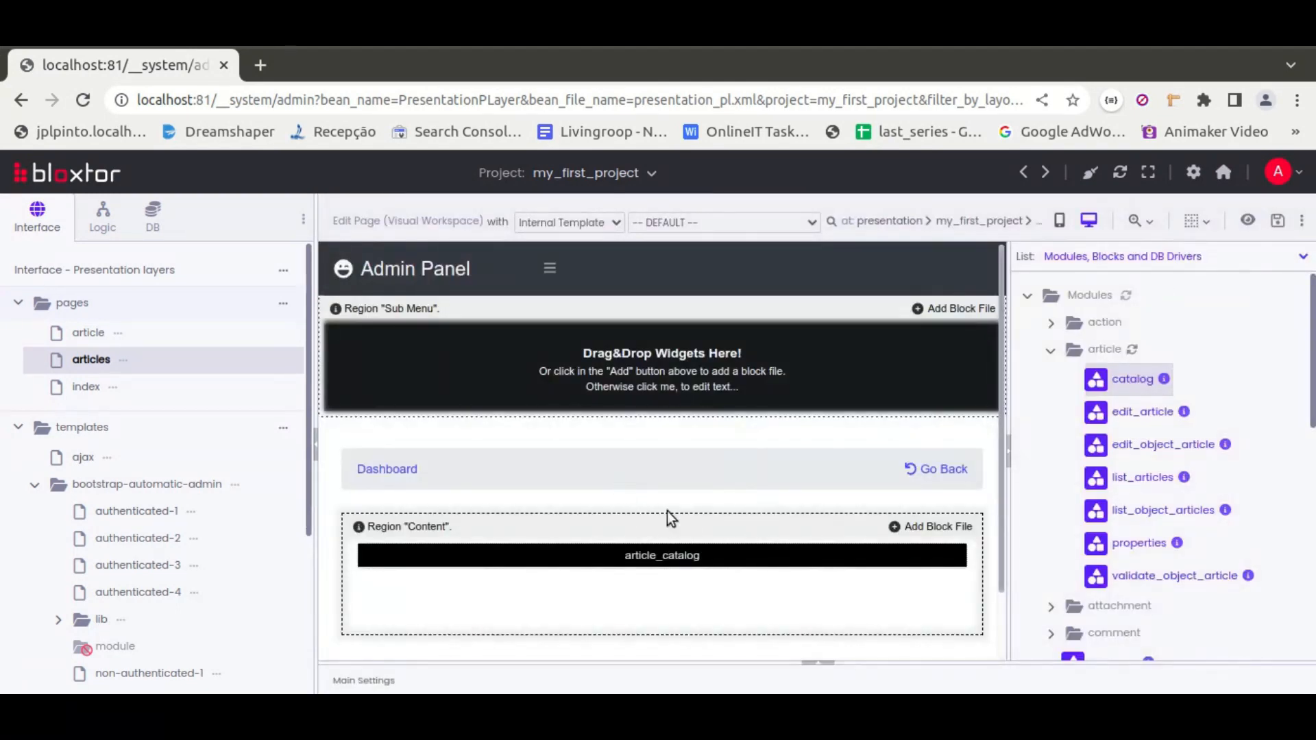
Save the articles page and enable auto save for the editor
mouse_move(602, 561)
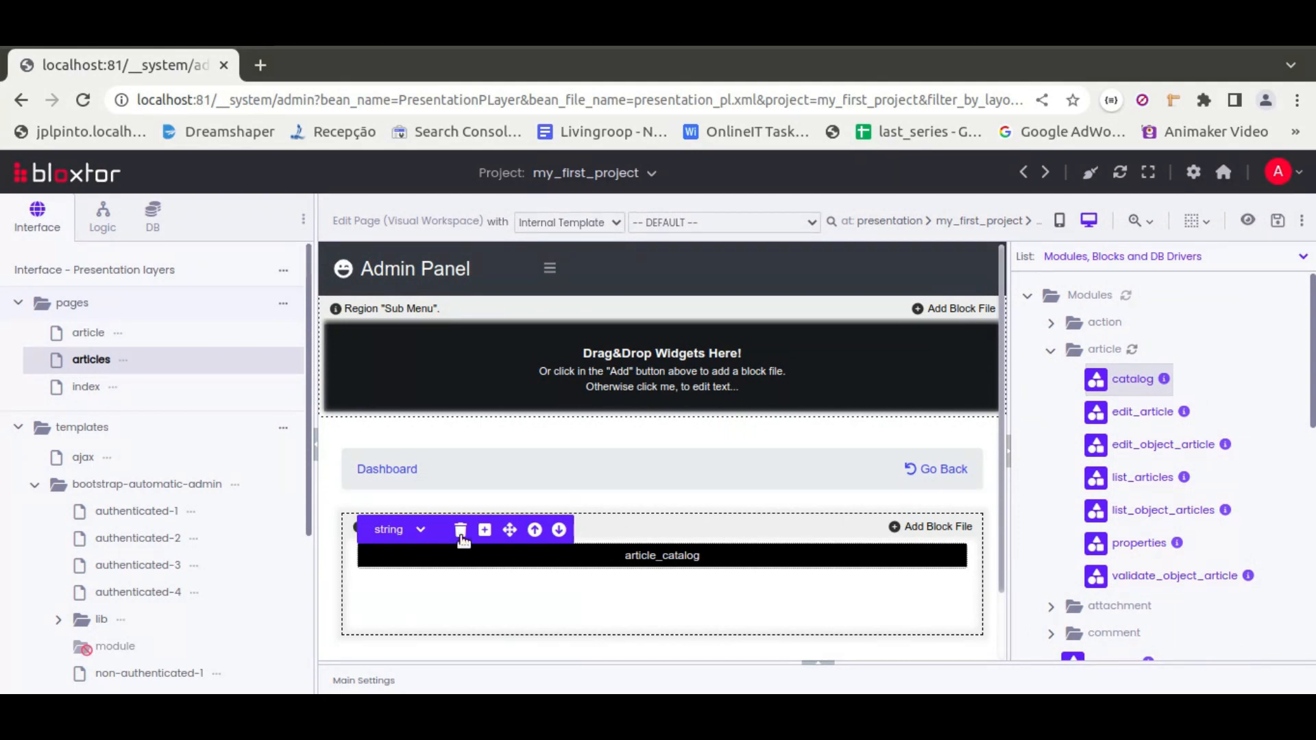
click(1278, 223)
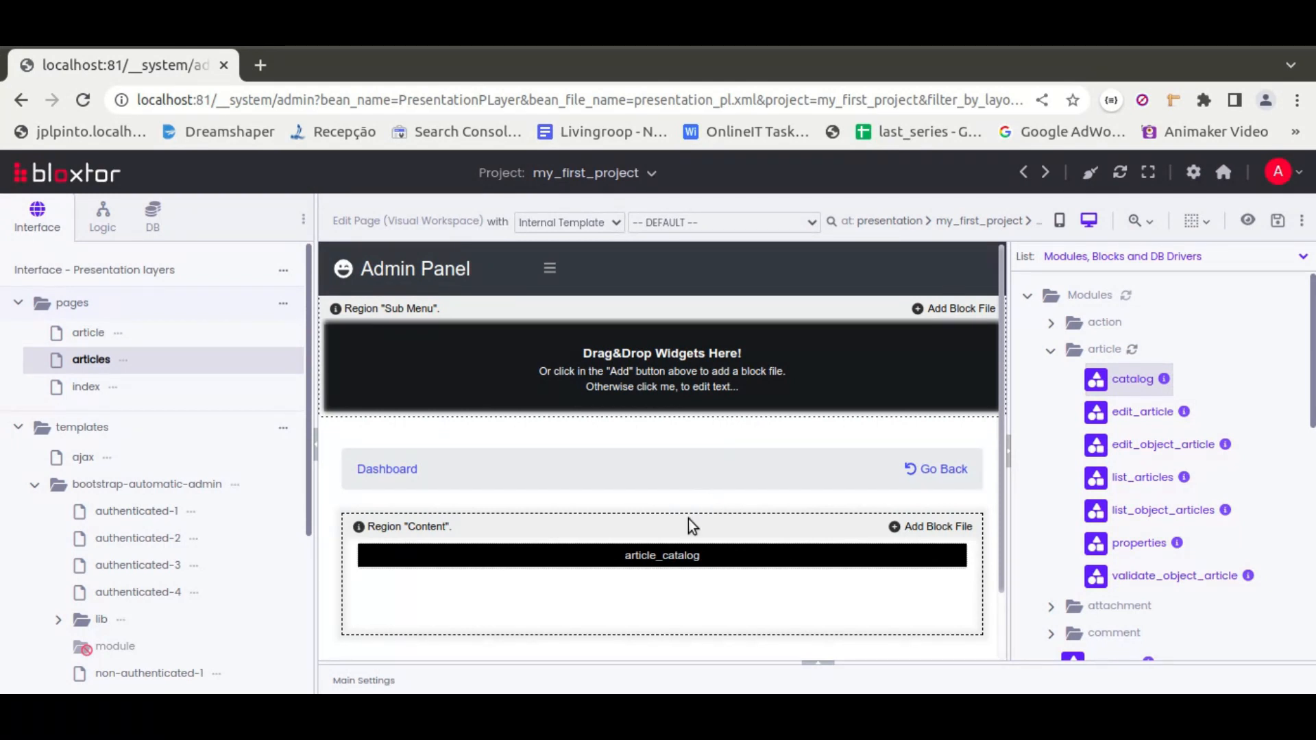
click(1302, 222)
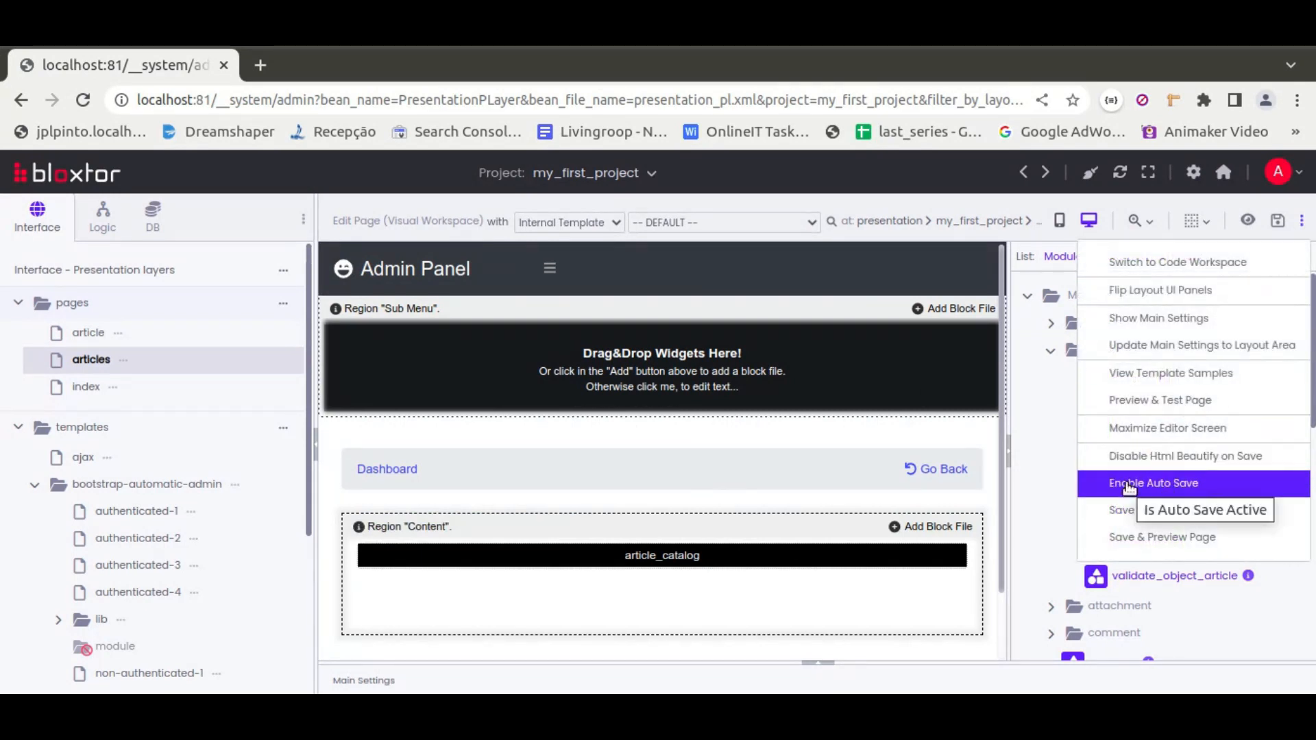
click(1182, 483)
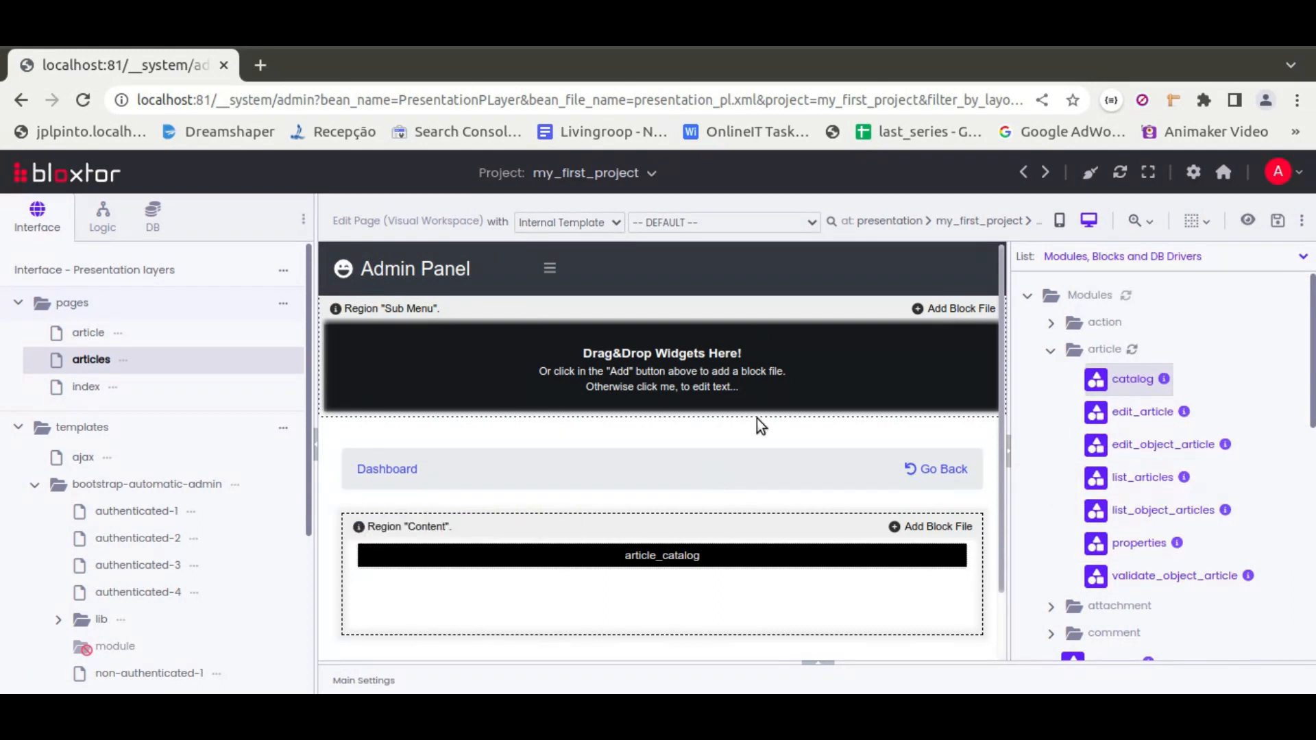
Preview the articles page and return to the editor tab
mouse_move(649, 568)
click(123, 364)
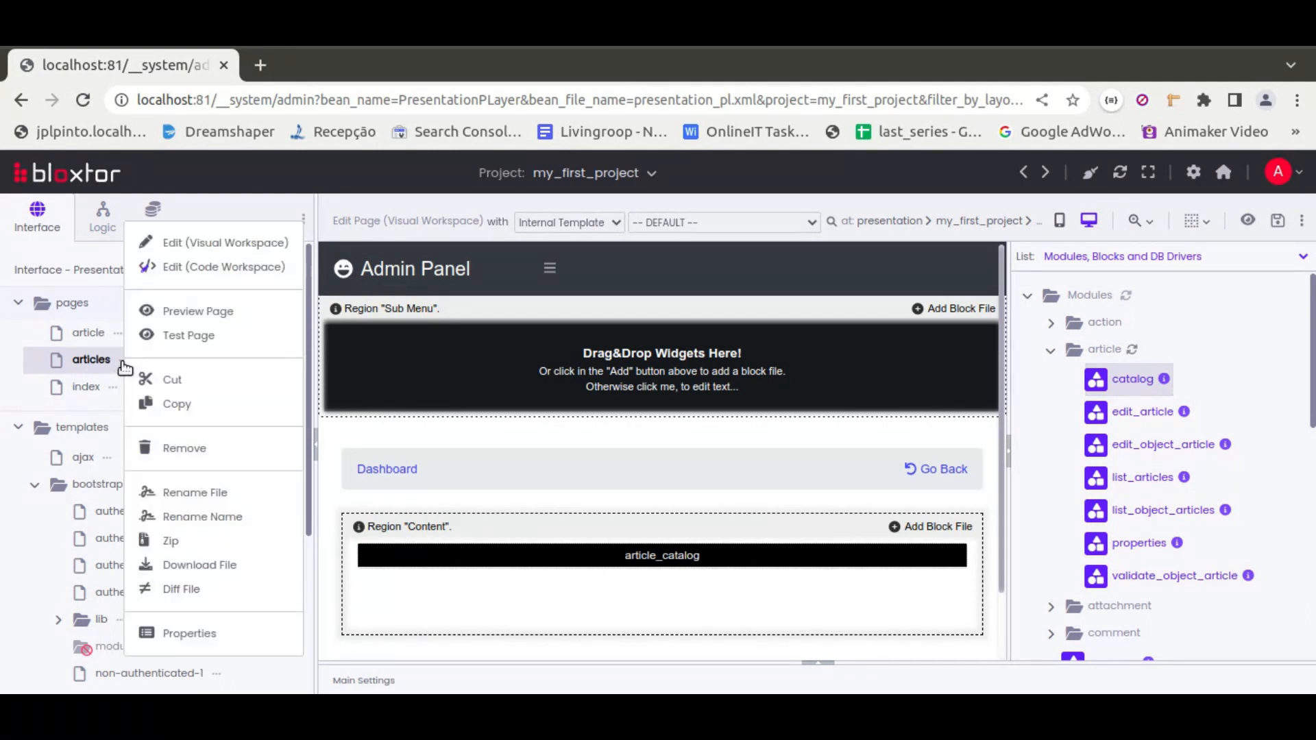
click(205, 311)
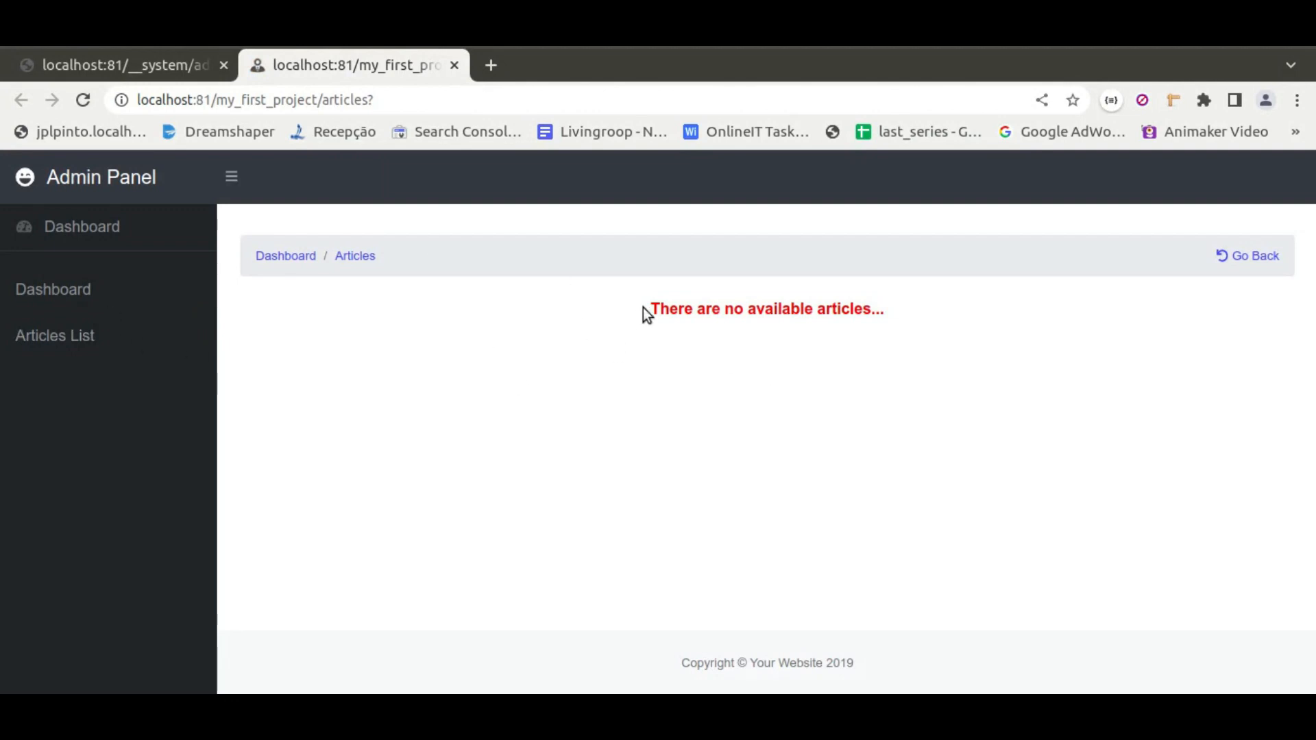
drag(645, 310, 962, 316)
click(898, 314)
click(151, 68)
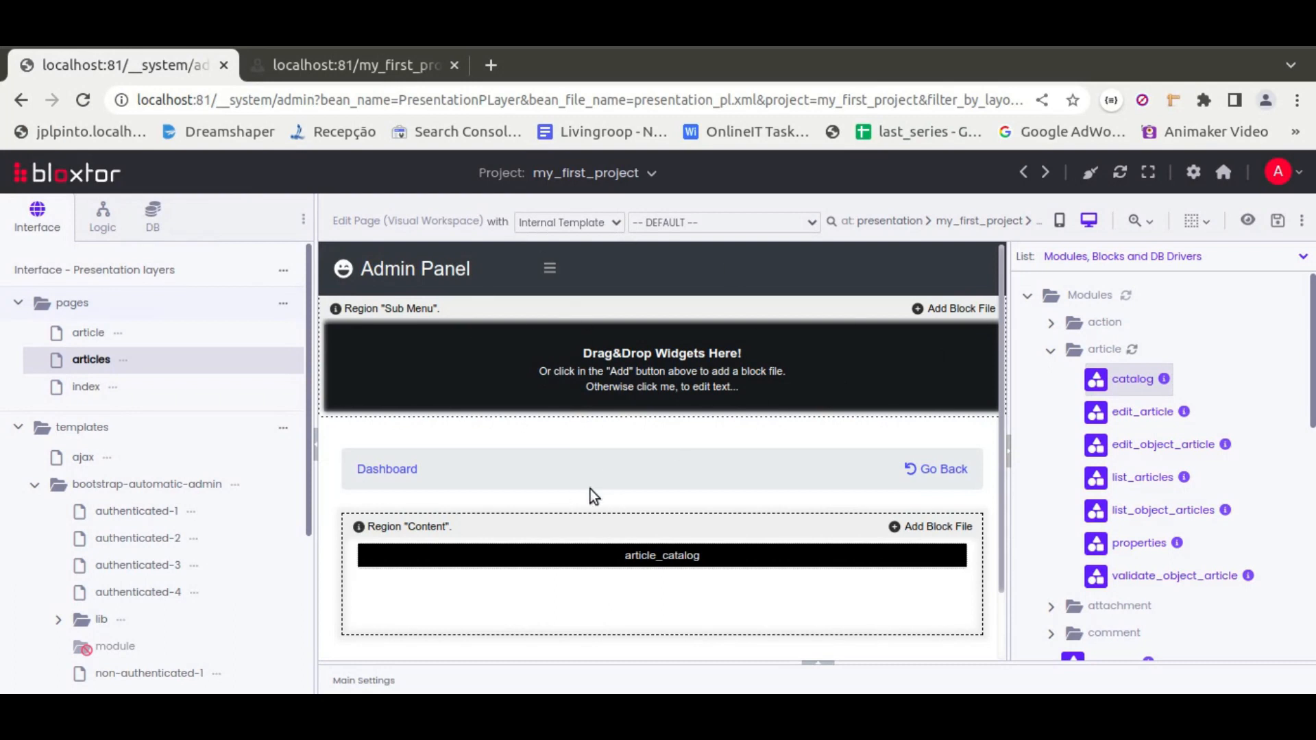
Open the Article module's admin panel from the modules manager via the Articles Catalog entry
click(1193, 172)
click(658, 492)
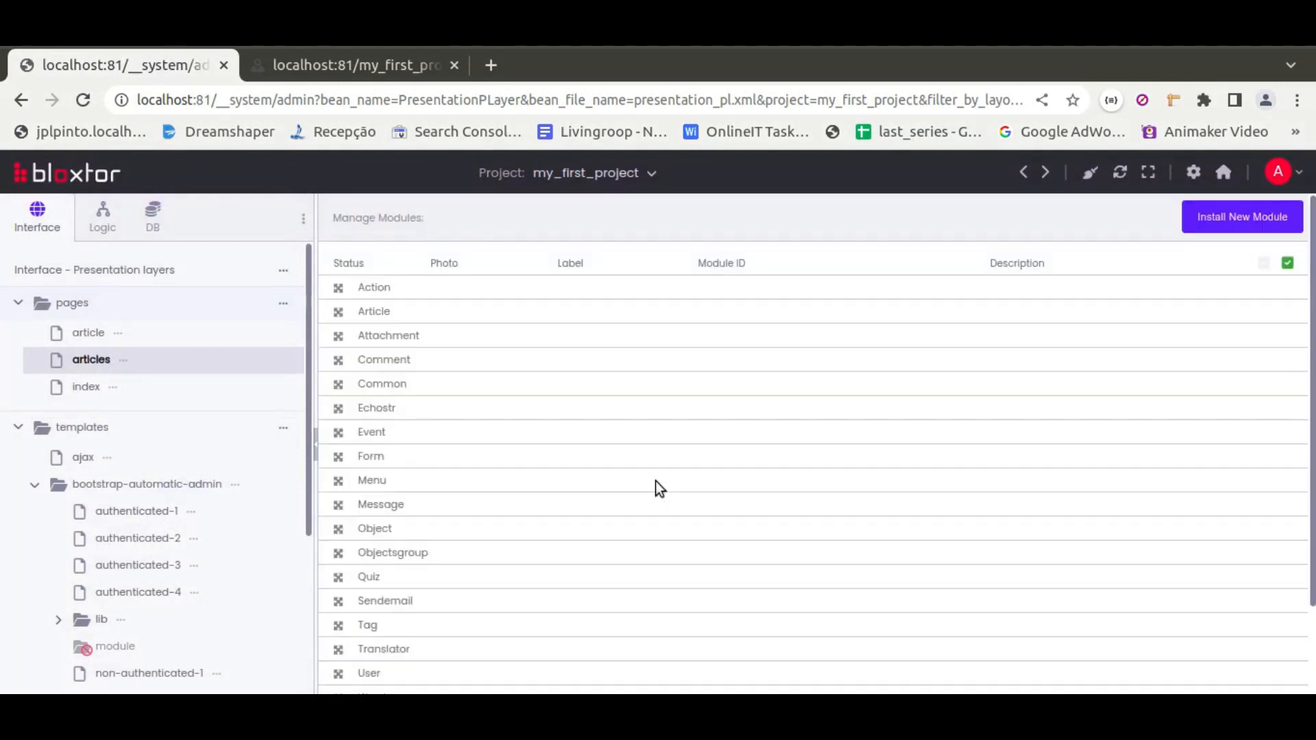
click(339, 312)
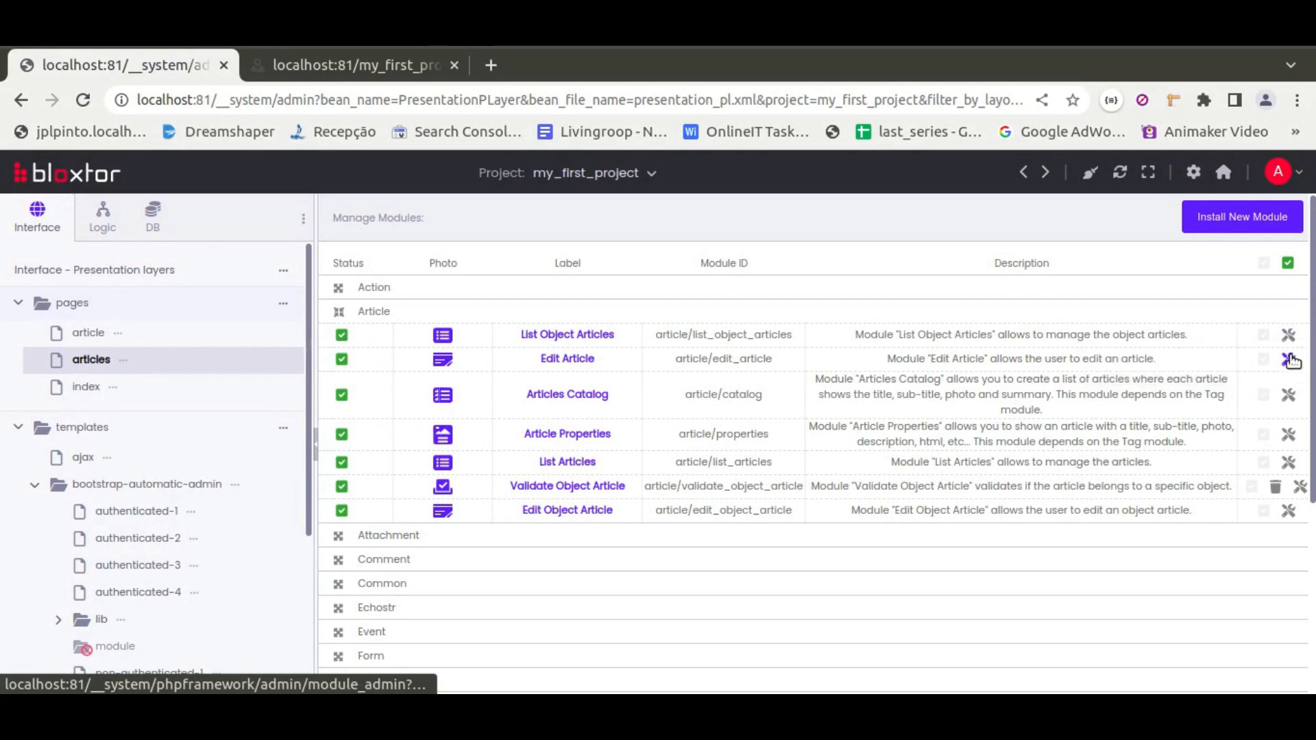
click(1288, 395)
click(823, 305)
click(806, 338)
click(795, 342)
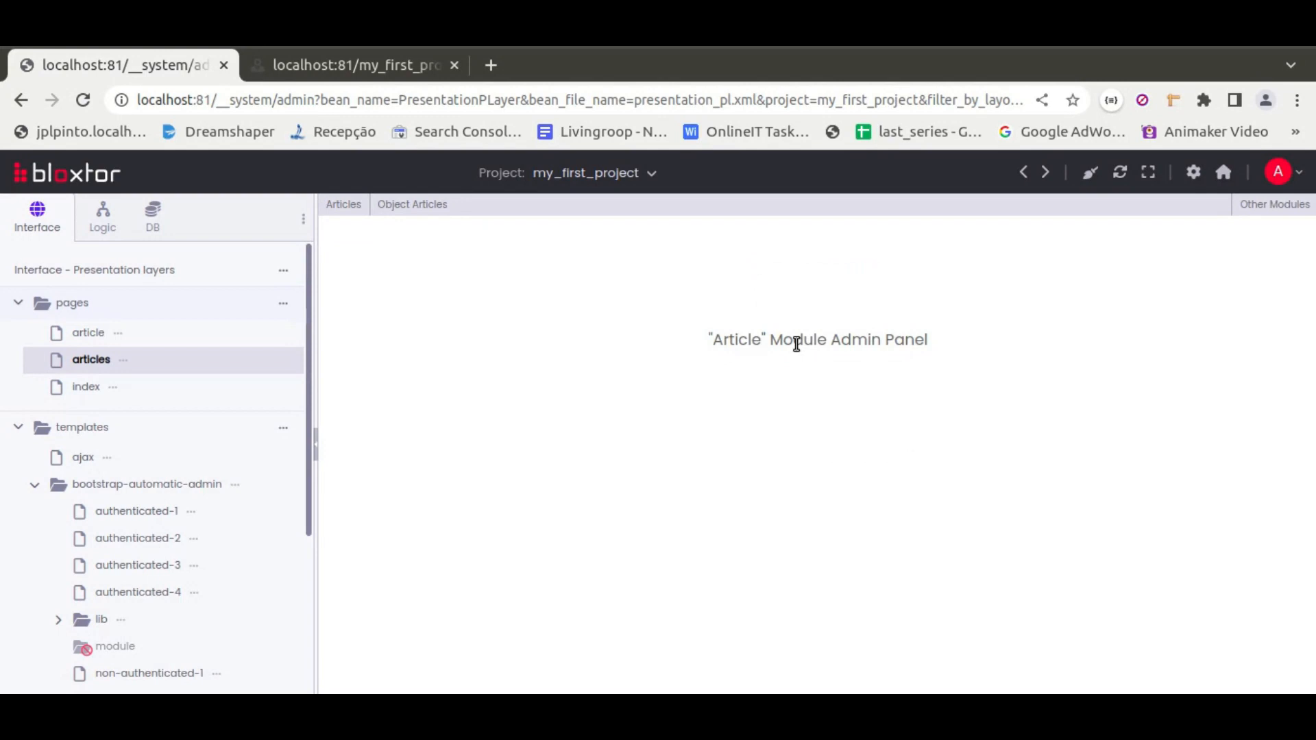
Open the articles list in the Article module admin panel
mouse_move(343, 206)
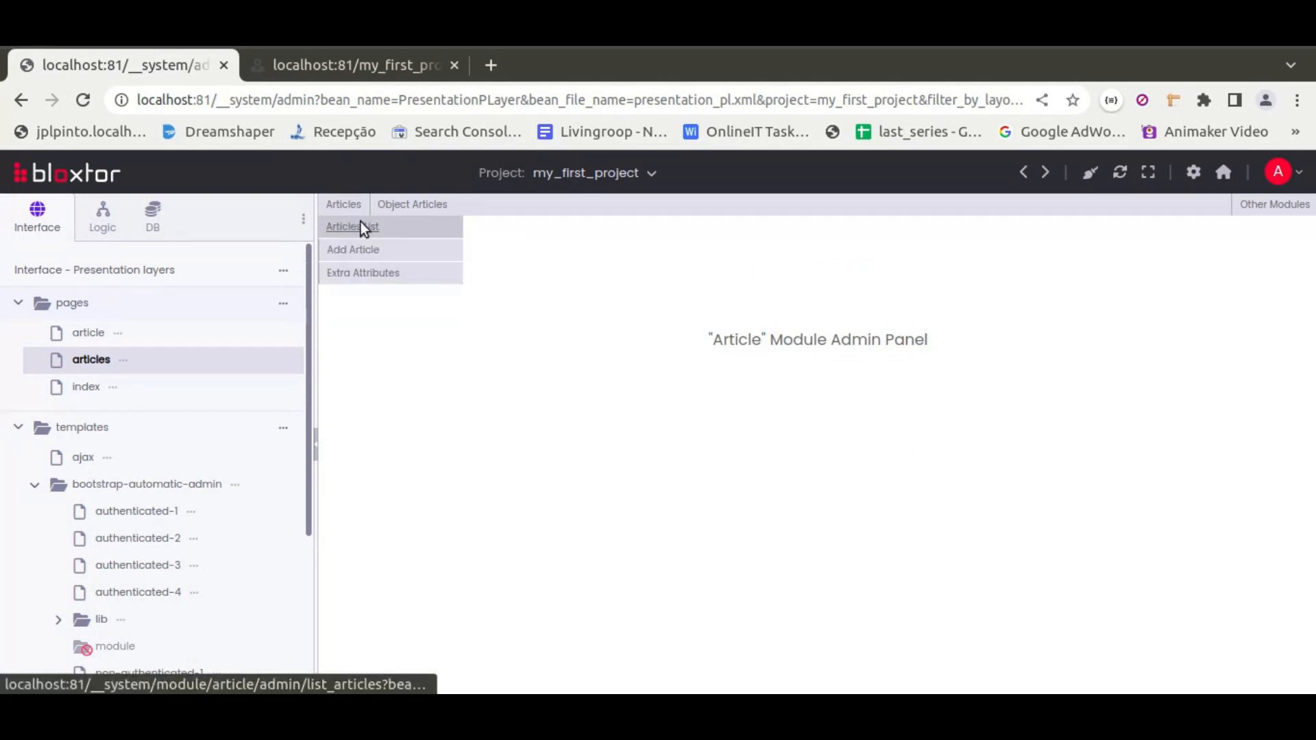
click(361, 226)
drag(747, 316, 939, 328)
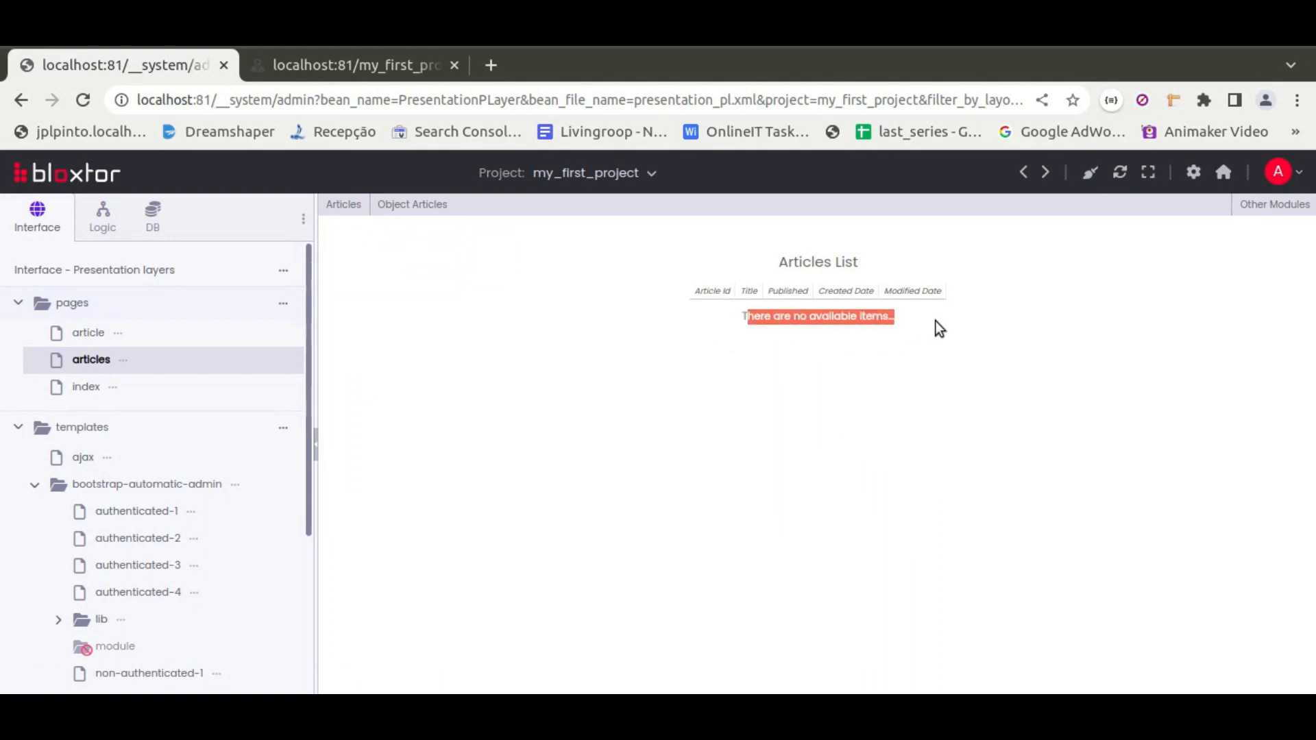
Open a new article form and enter the title 'Title of my article'
click(935, 320)
mouse_move(345, 206)
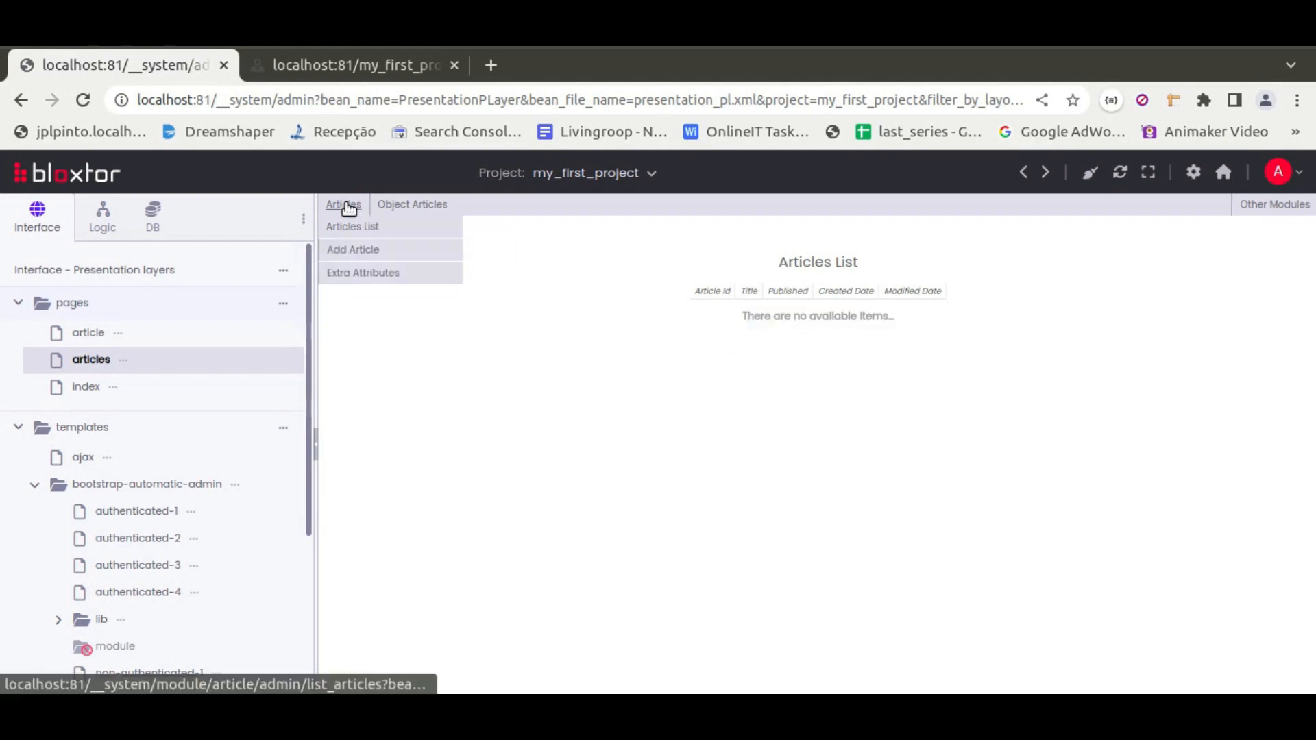
click(358, 251)
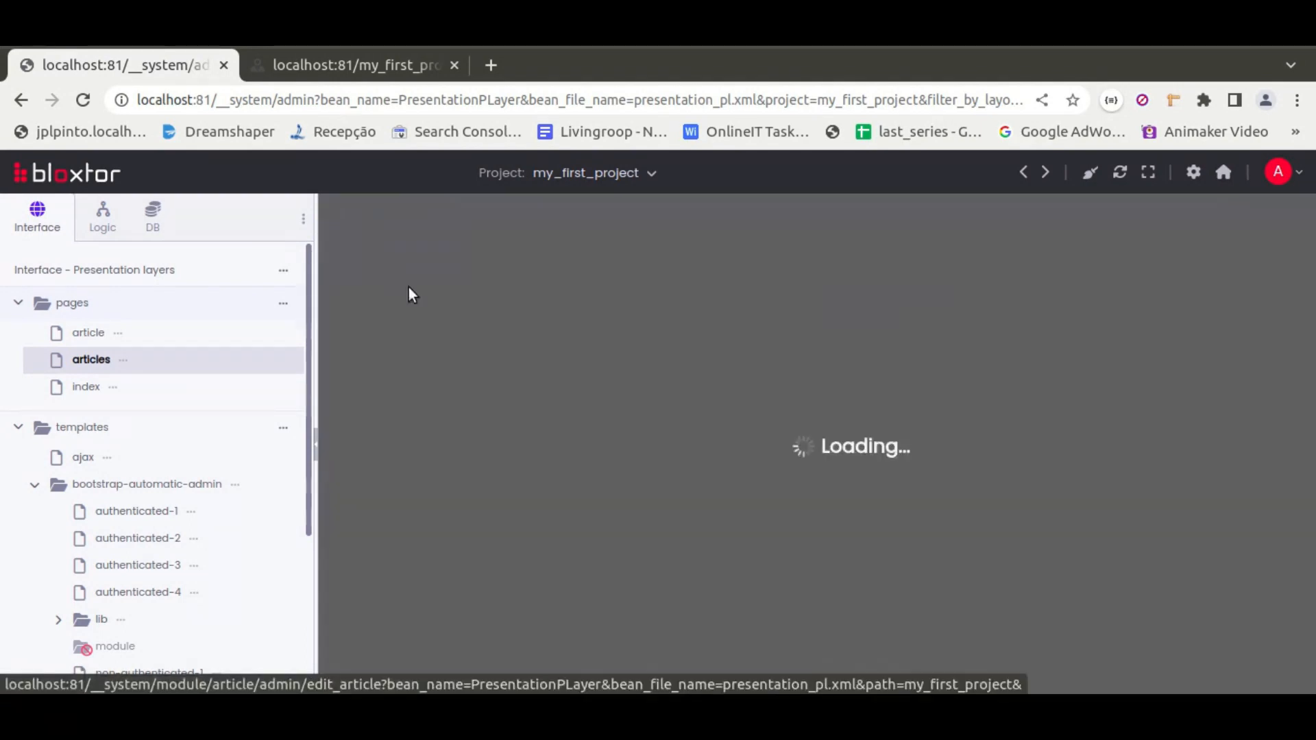
click(526, 295)
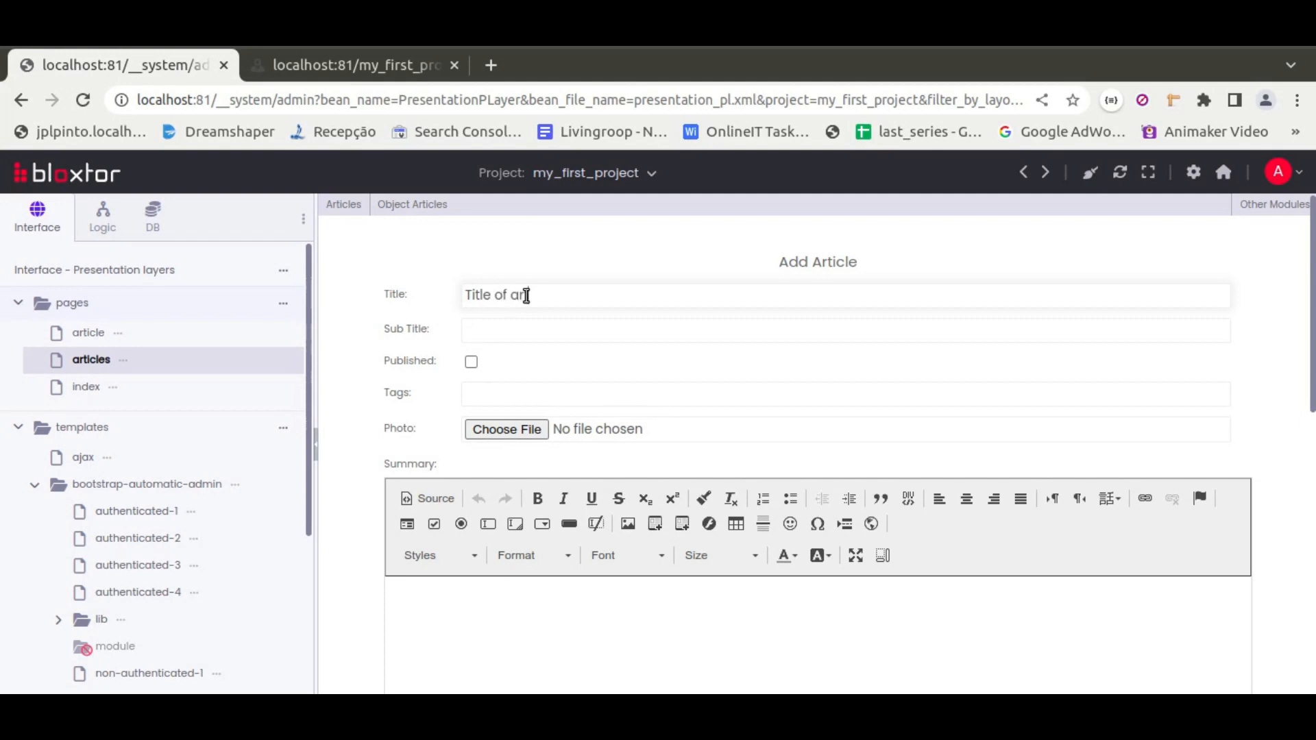
text(Title of my)
key(BackSpace)
key(BackSpace)
text(ti)
Set the subtitle to 'My subtitle something' from the suggestions and mark the article as published
click(503, 329)
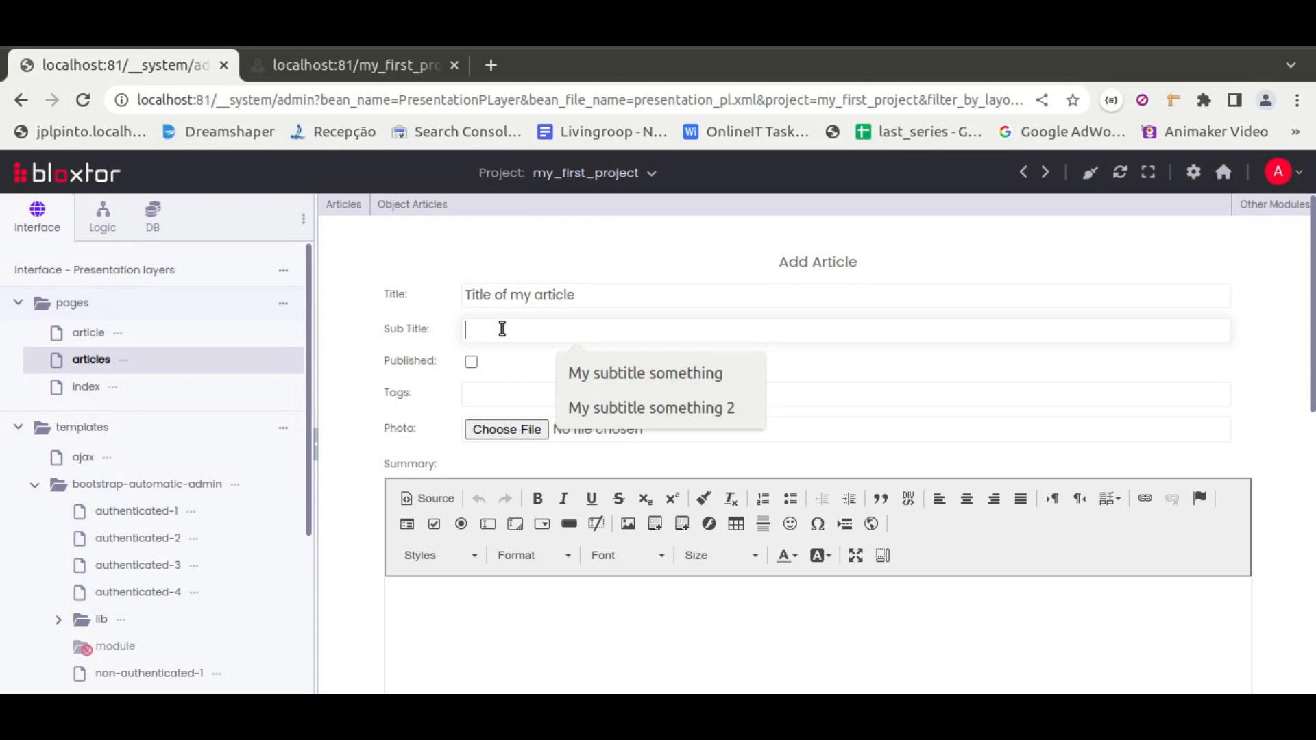
click(631, 373)
click(472, 363)
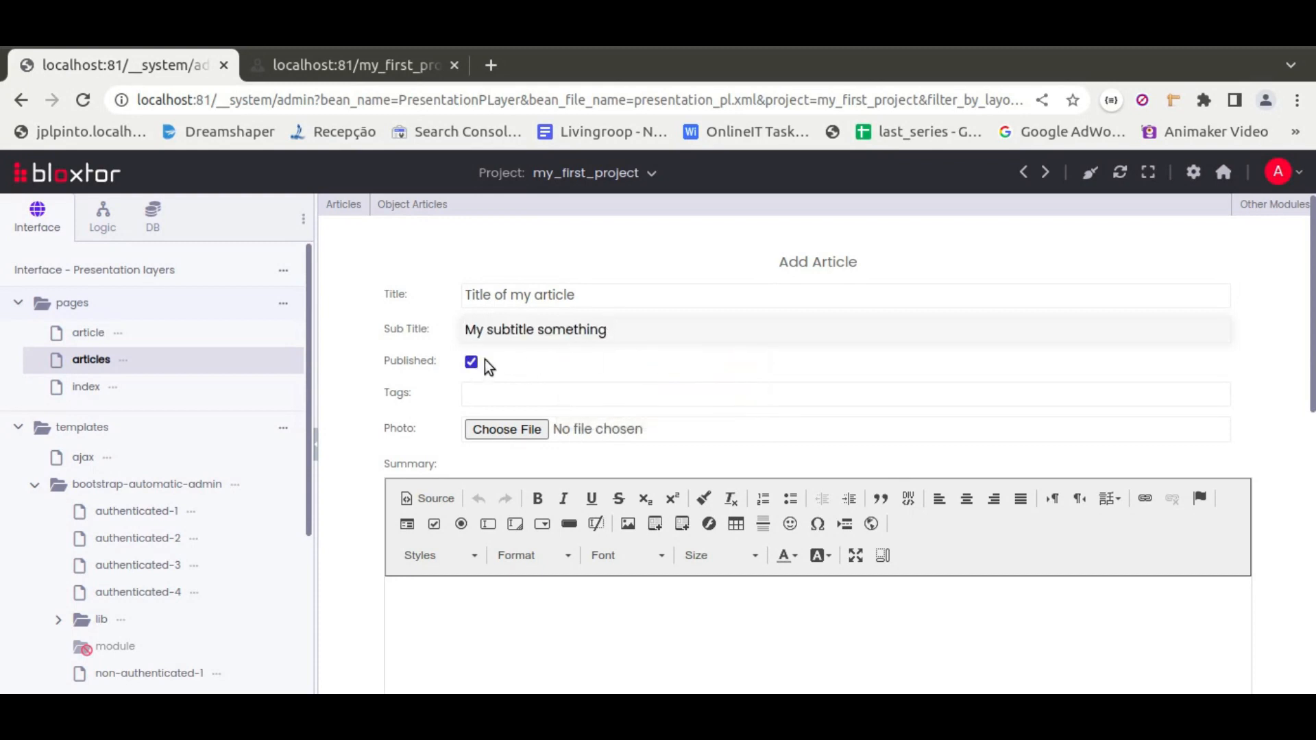
Choose lamapada.png as the article's photo
click(514, 428)
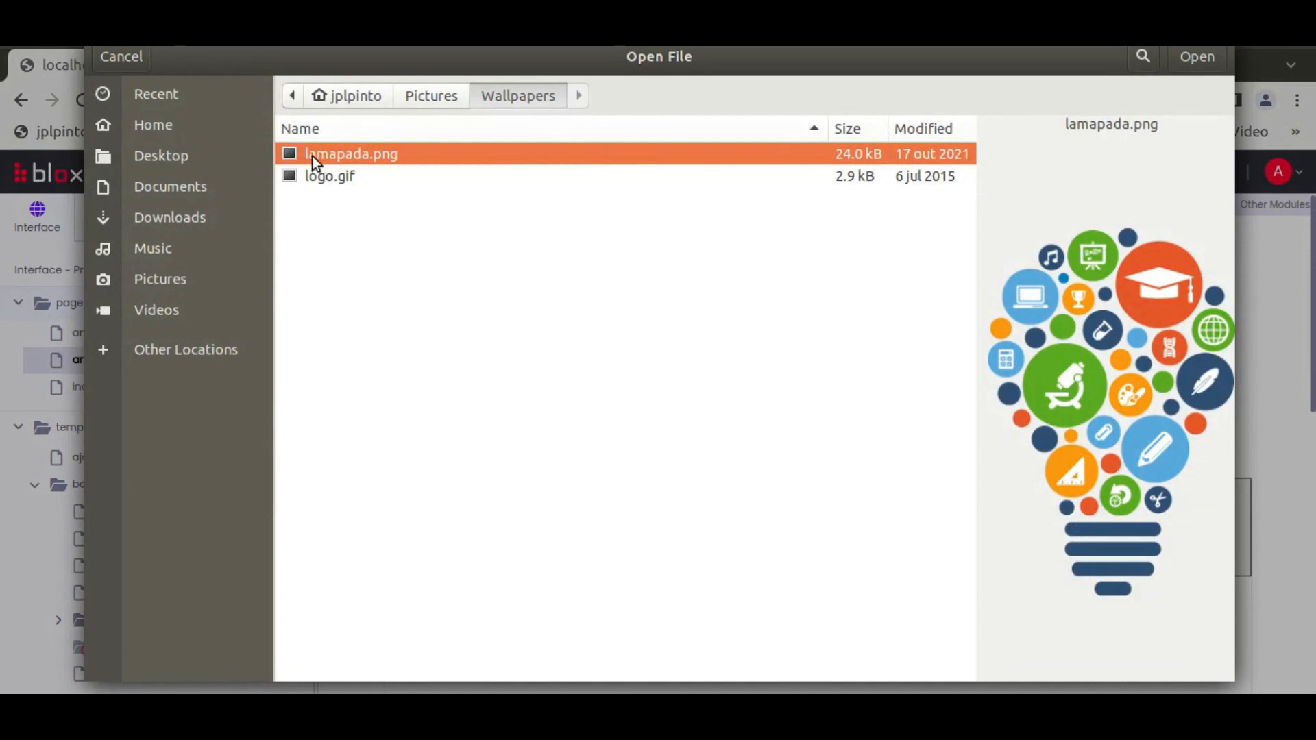
click(1197, 58)
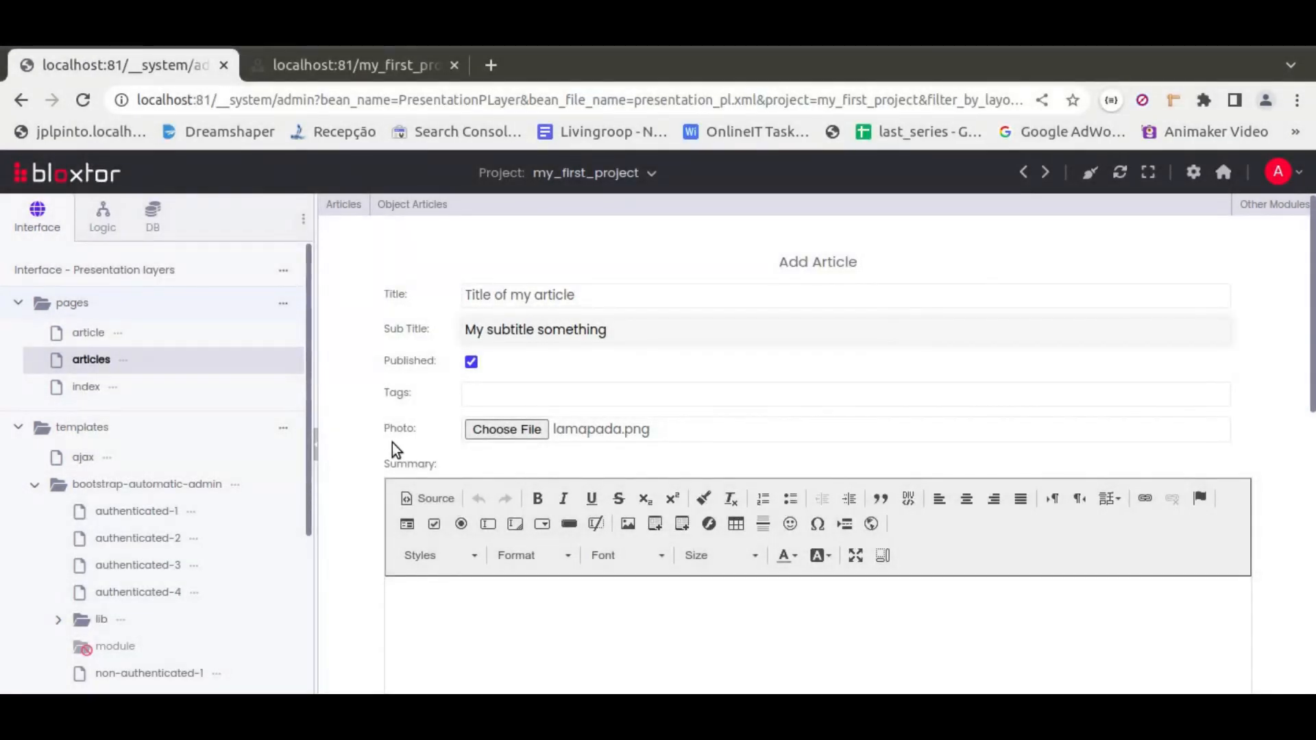
scroll(442, 454, down, 3)
click(442, 454)
text(sudo bash /var/www/html/phpframework/trunk/other/script/reload_demo.sh /var/www/html/phpframework/demo)
key(ctrl+z)
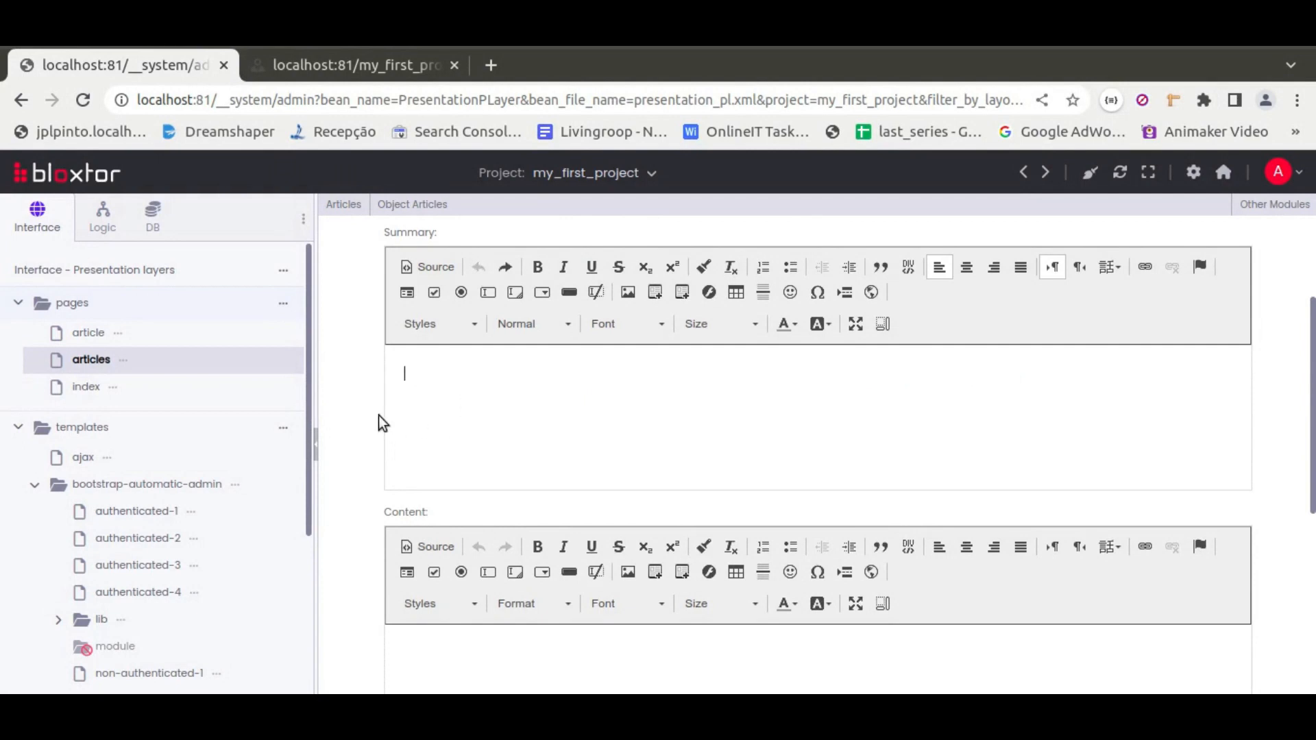
Write the summary 'This is the summary of my article' above two filler lines, making 'summary' bold
scroll(429, 469, up, 2)
text(asdas sa asd)
key(Return)
text(as sda asd as)
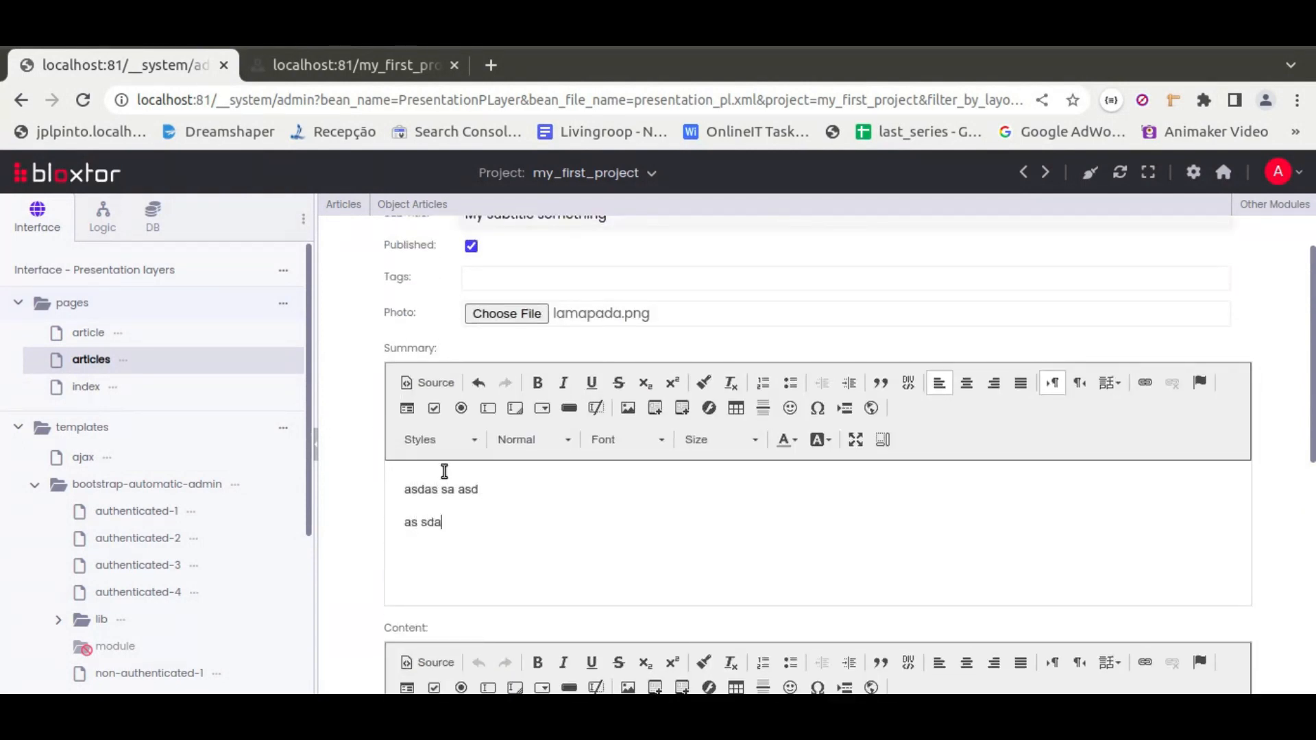
click(422, 488)
text(This is the summa)
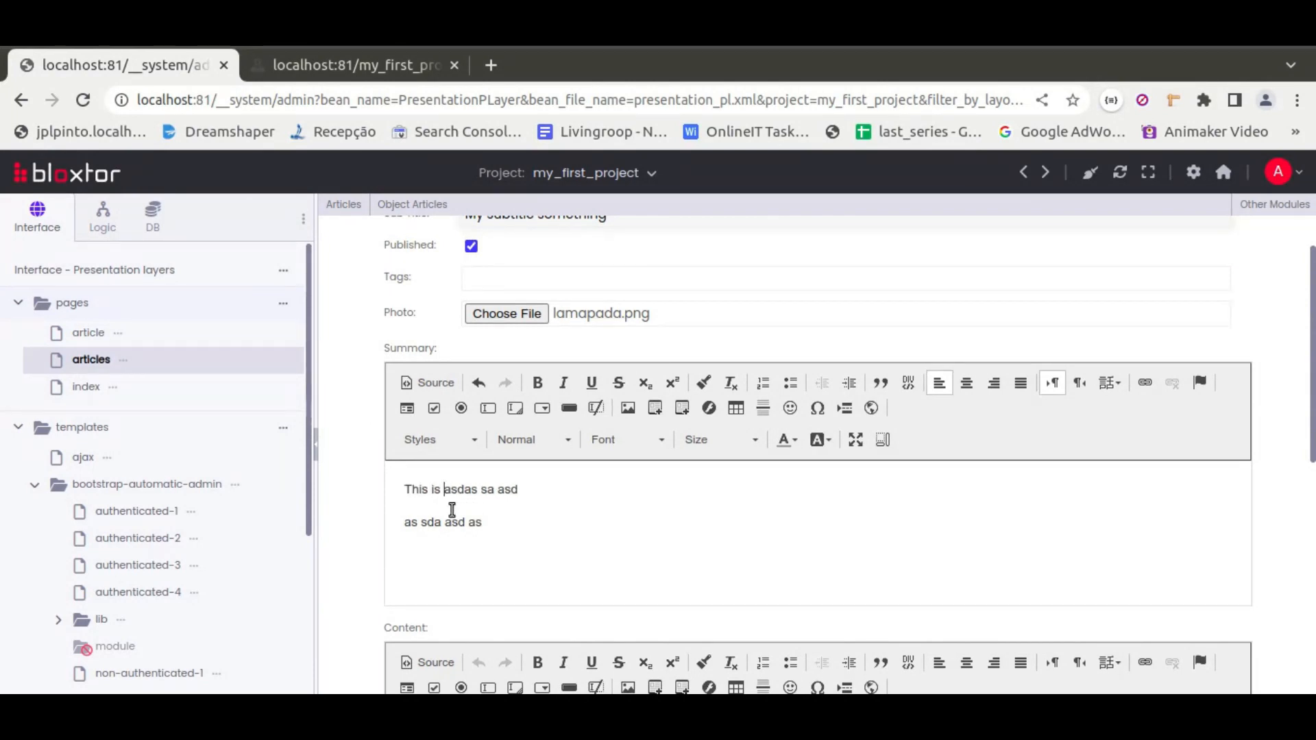
text(ry of m)
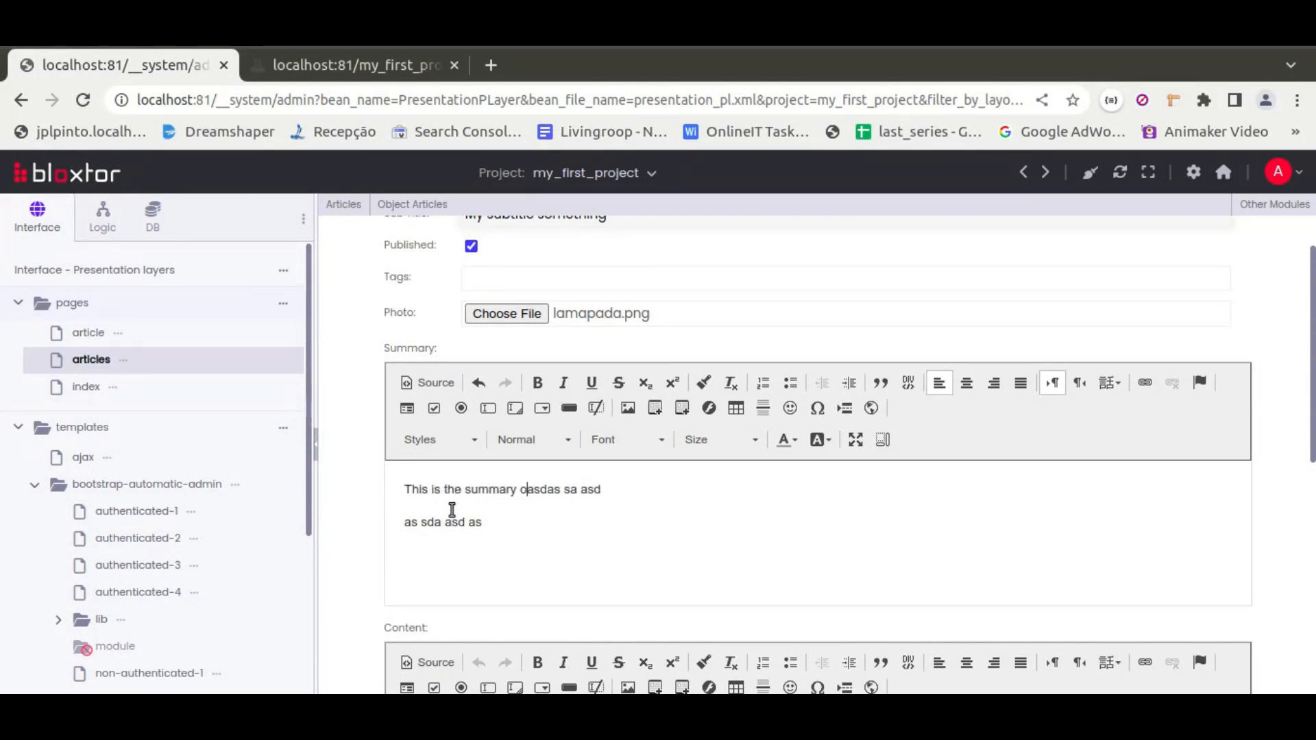
text(y article)
key(Return)
double_click(490, 488)
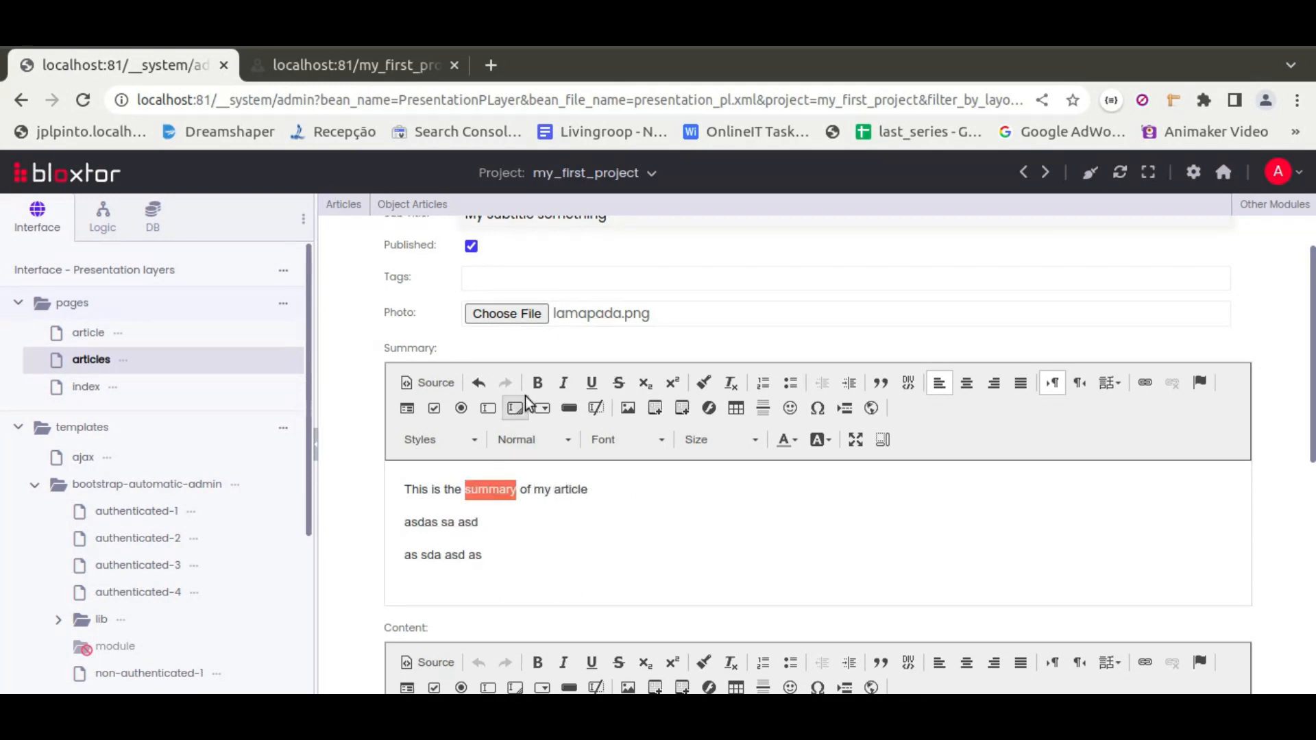
click(537, 382)
Copy the summary text into the content editor and replace the bold word with 'content'
click(608, 493)
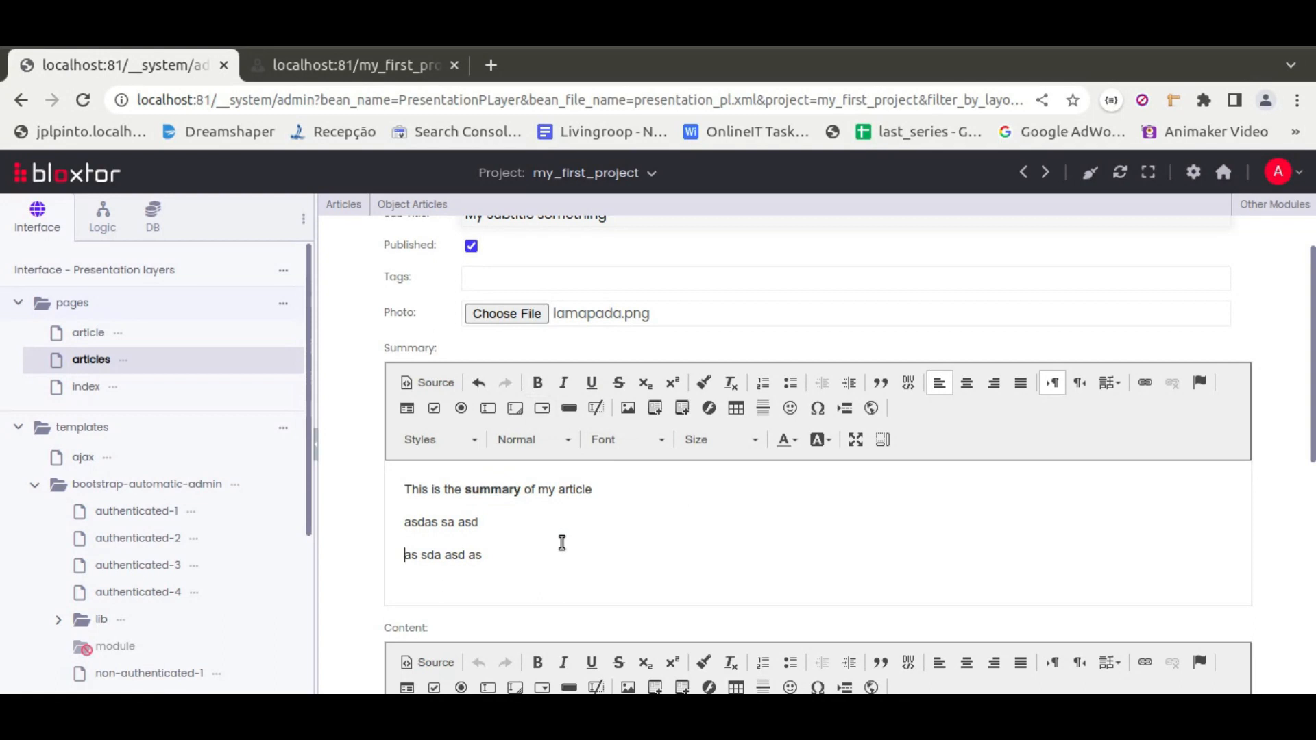
key(ctrl+a)
scroll(375, 452, down, 3)
click(502, 361)
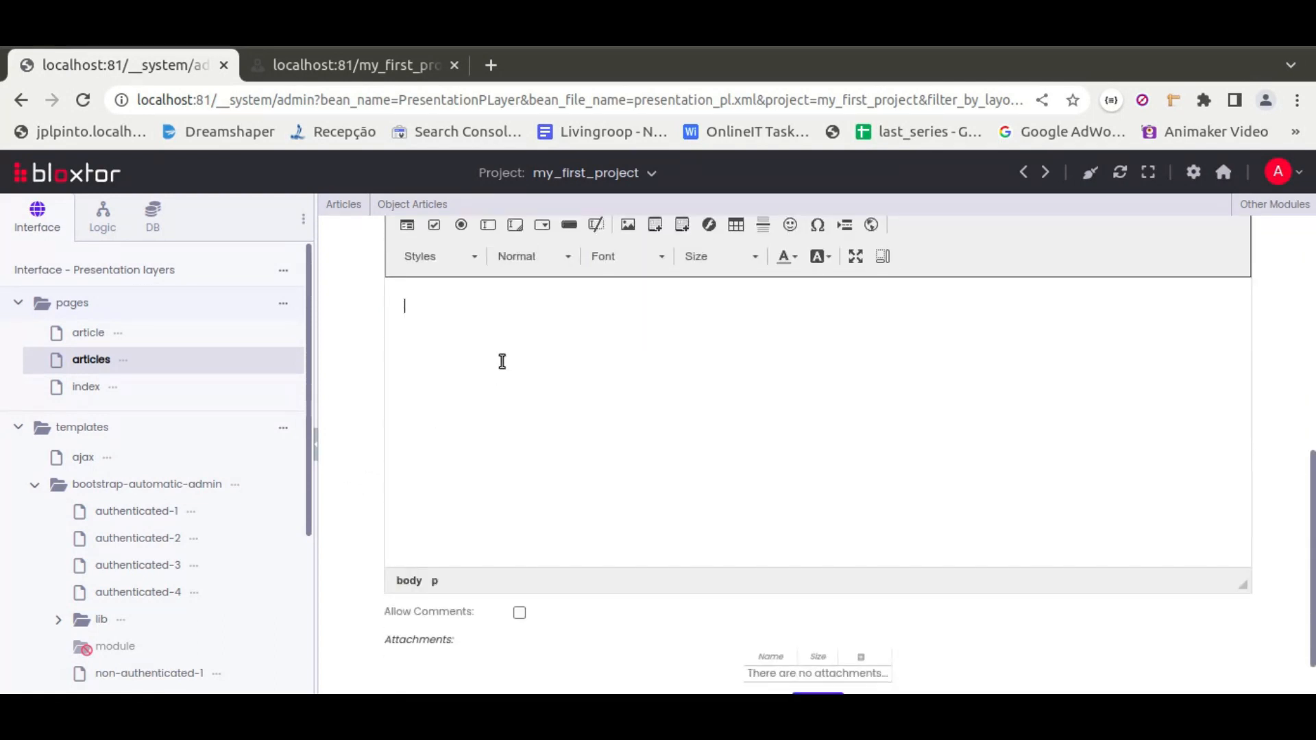
double_click(482, 307)
scroll(502, 377, up, 3)
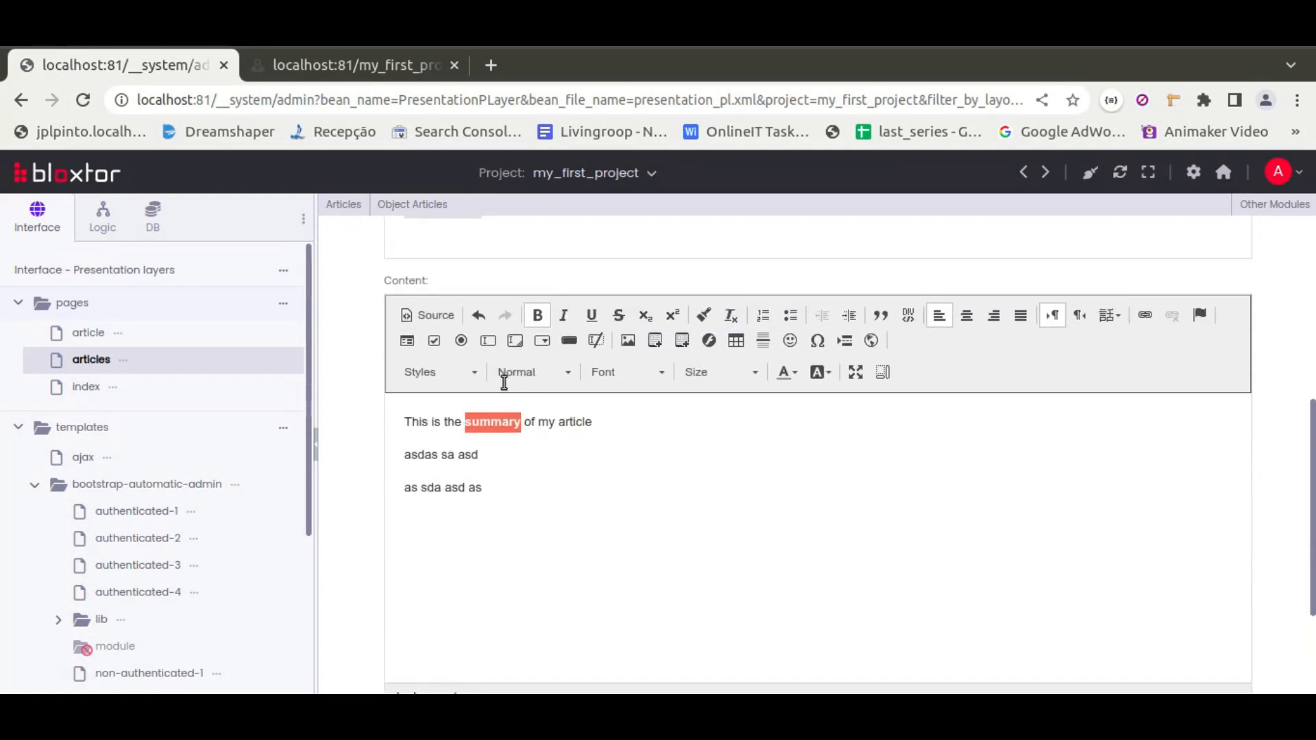
text(content)
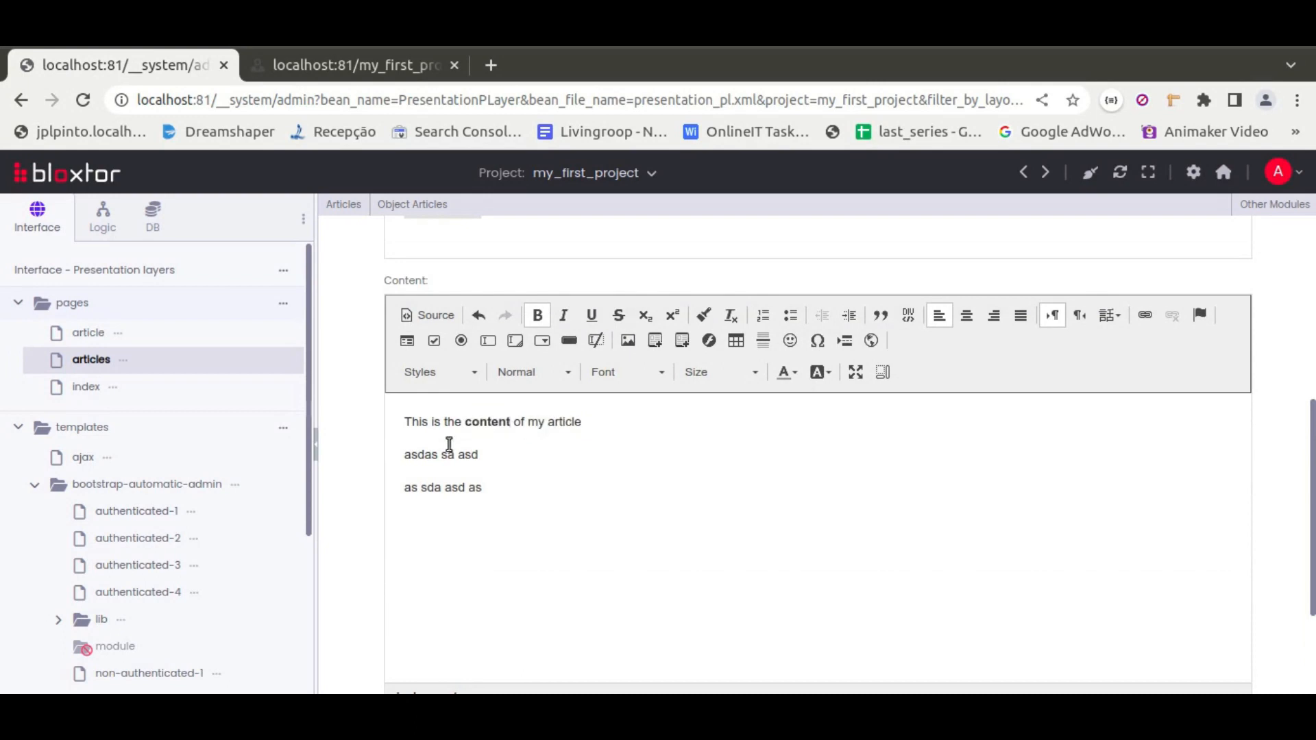
Attach logo.gif as an attachment and add the article
scroll(363, 428, down, 3)
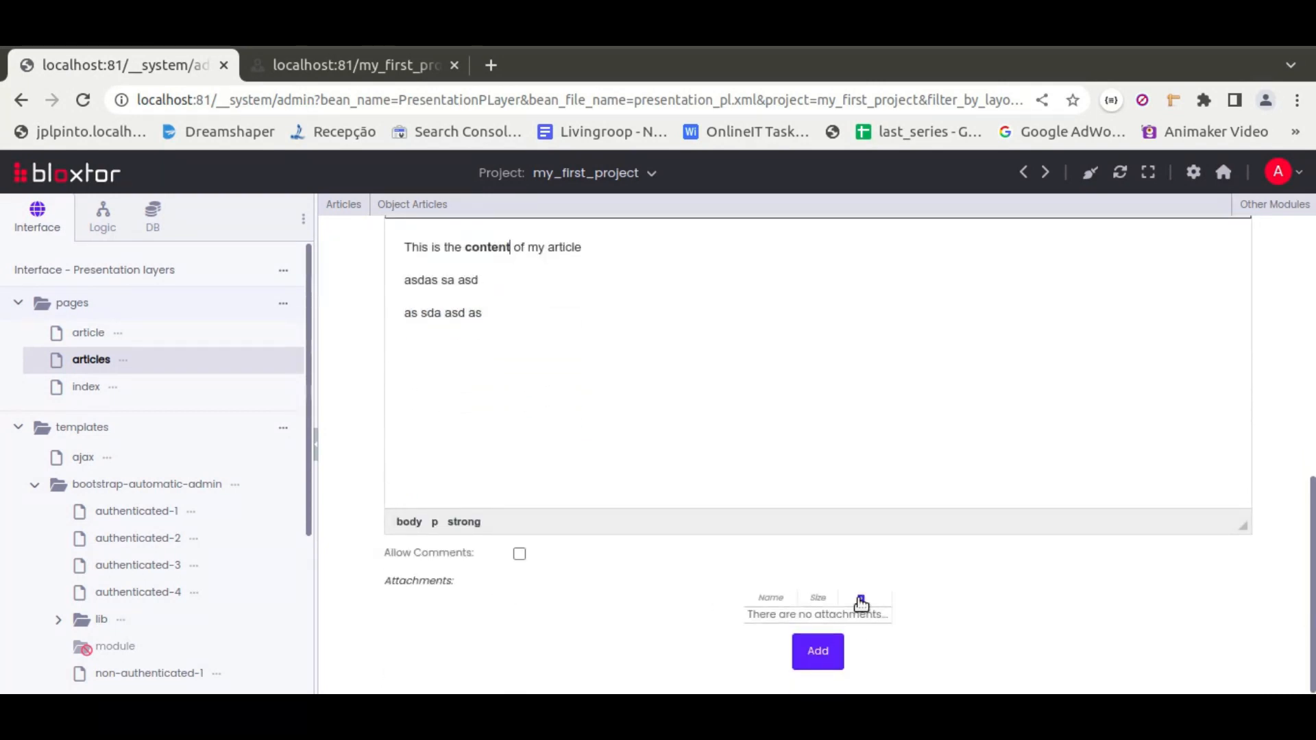
click(860, 600)
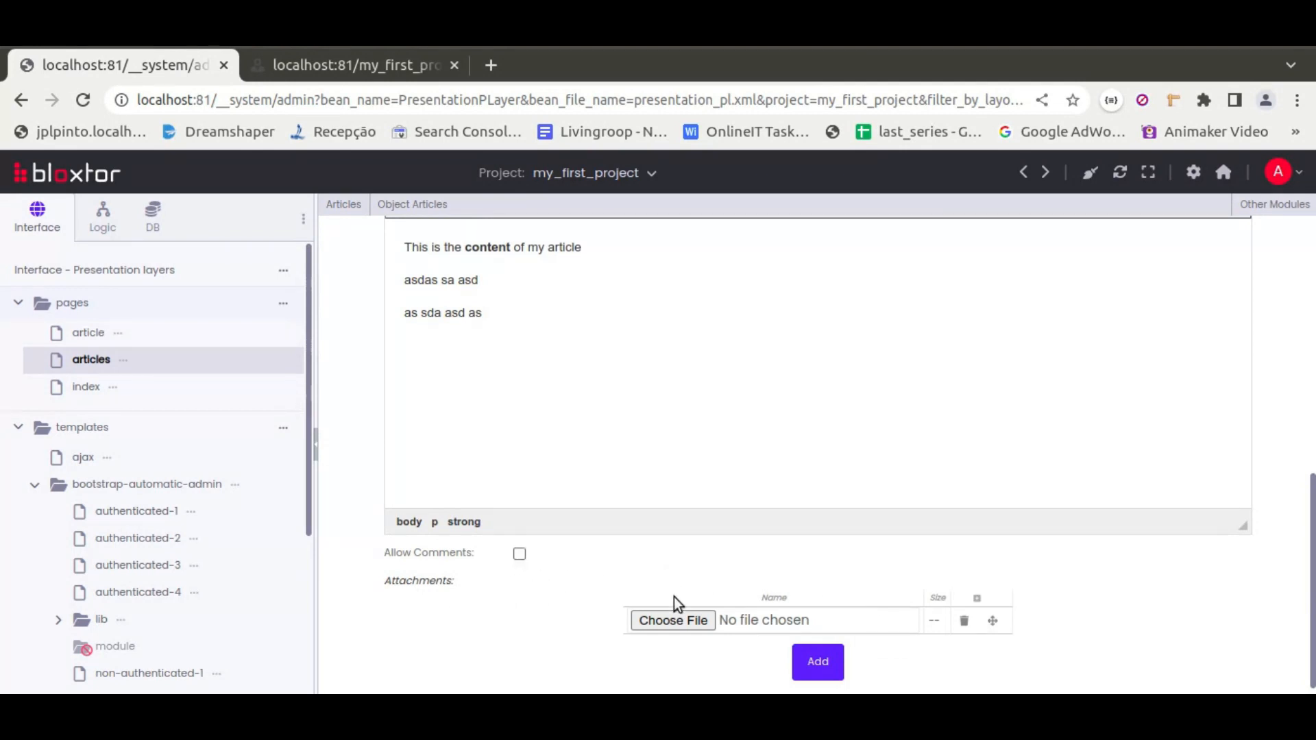
click(685, 621)
click(336, 176)
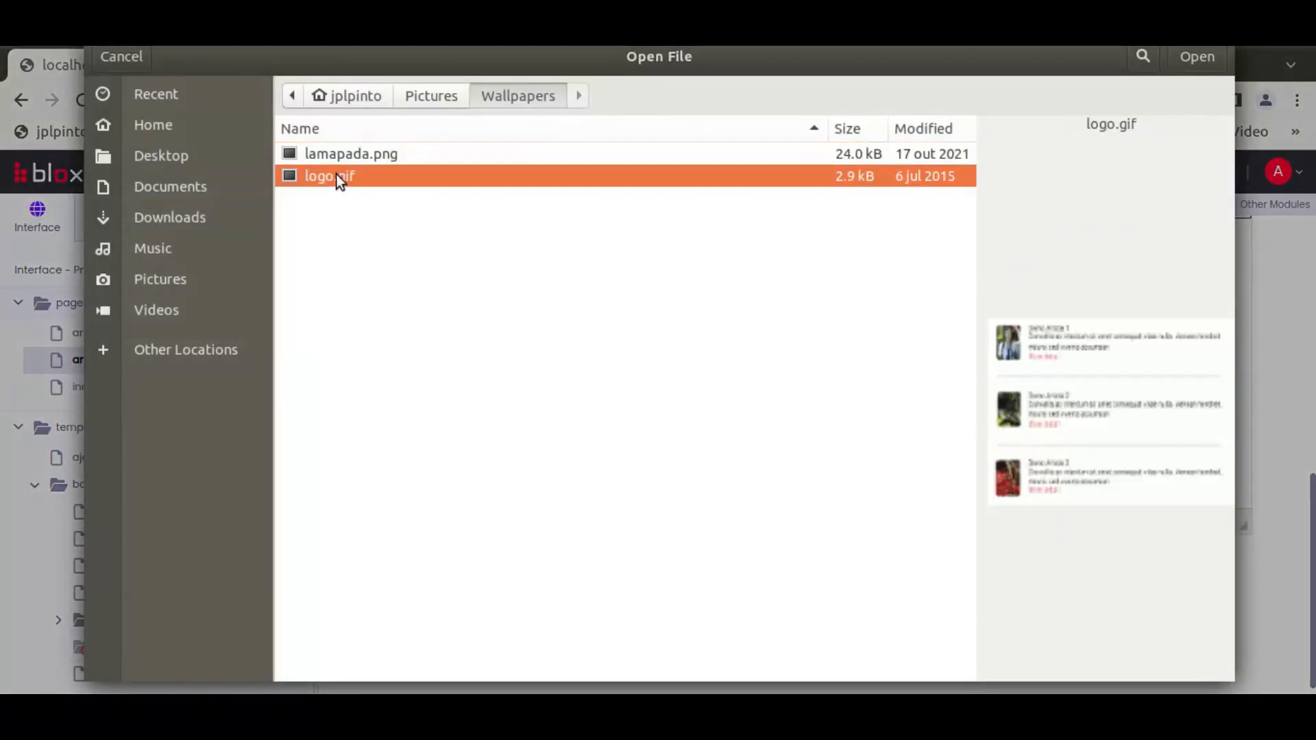
double_click(336, 176)
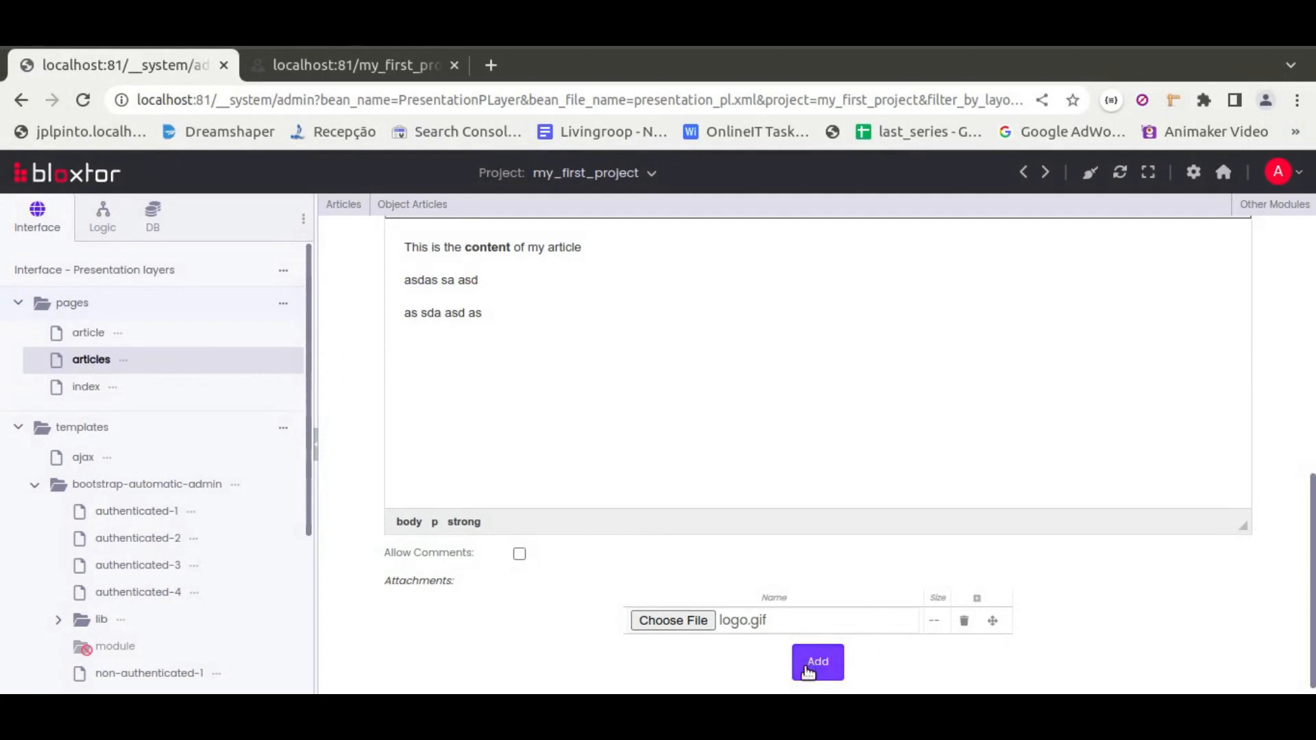
click(822, 669)
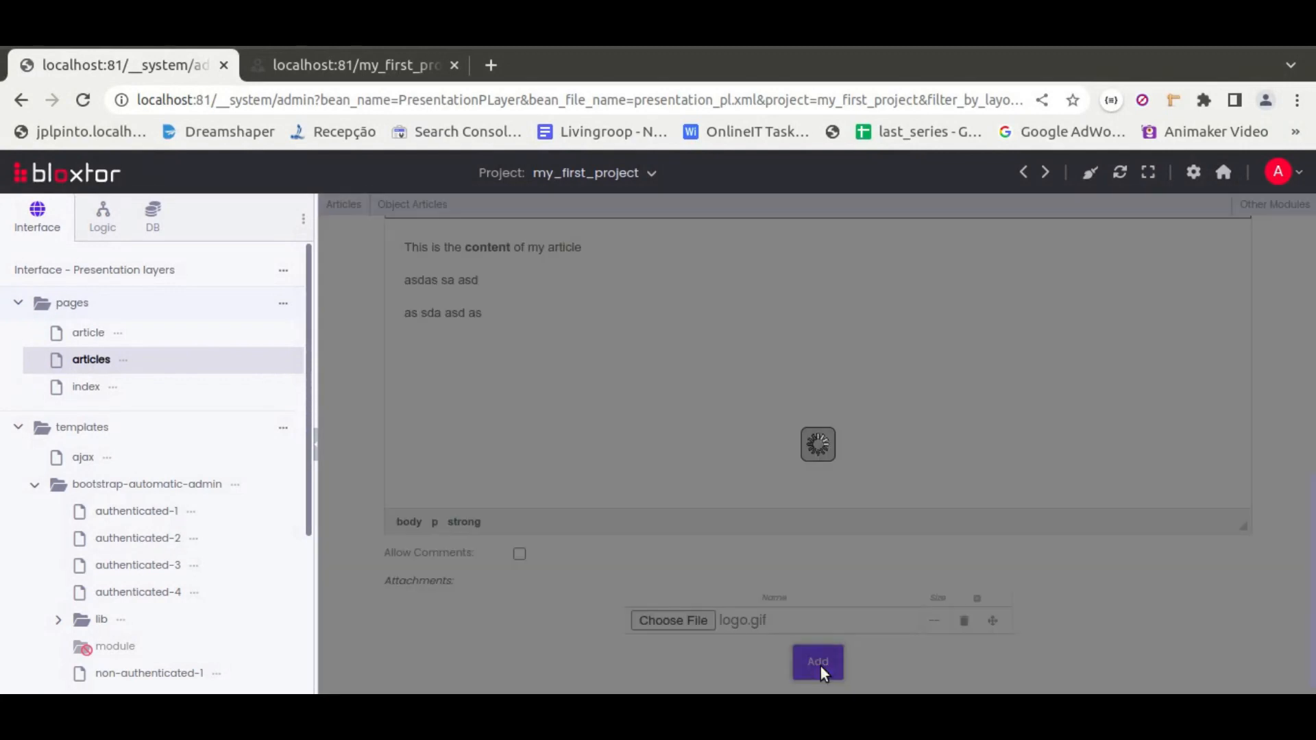
click(827, 210)
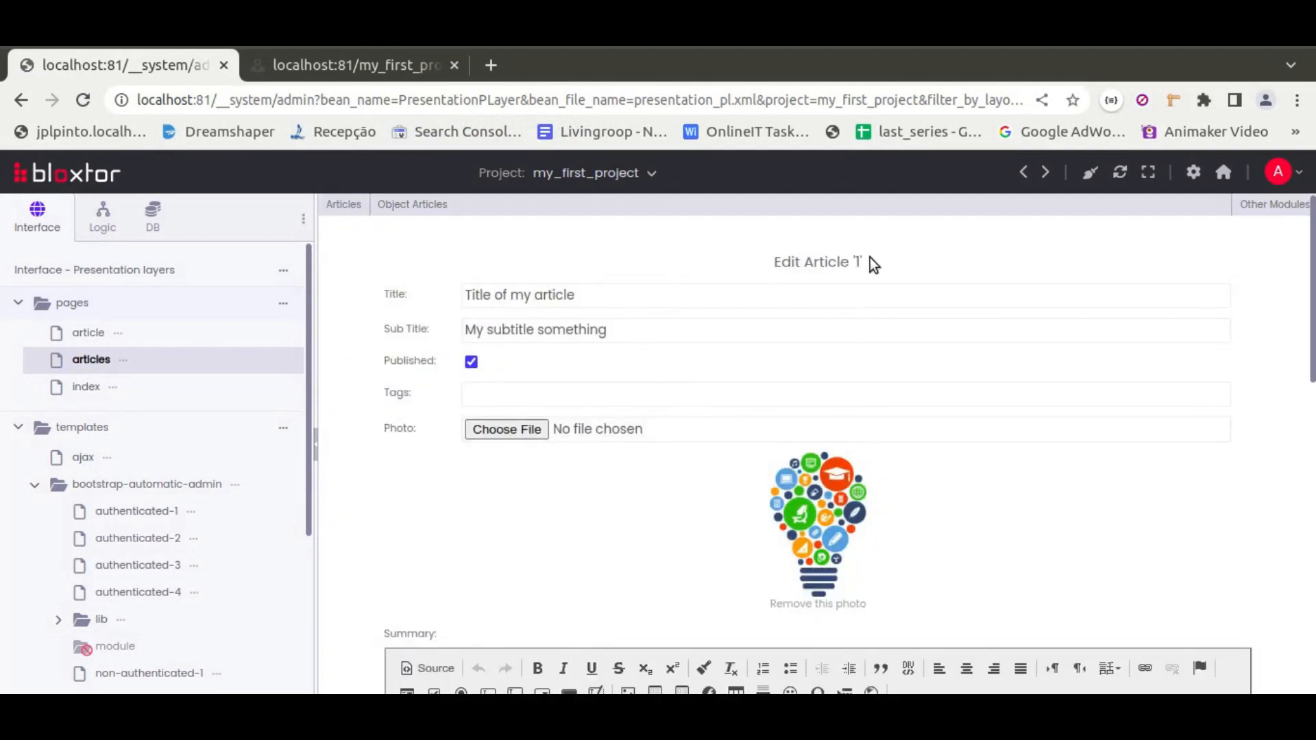
scroll(364, 434, down, 12)
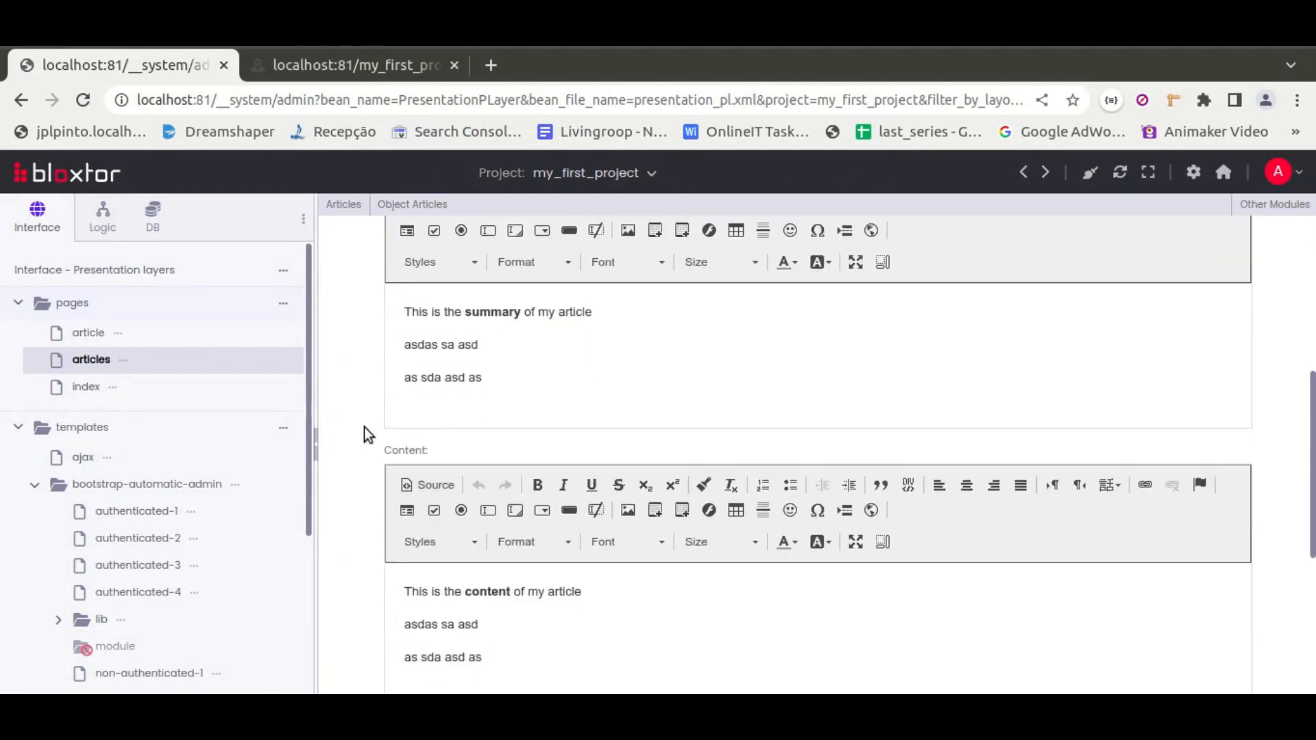
scroll(364, 434, up, 12)
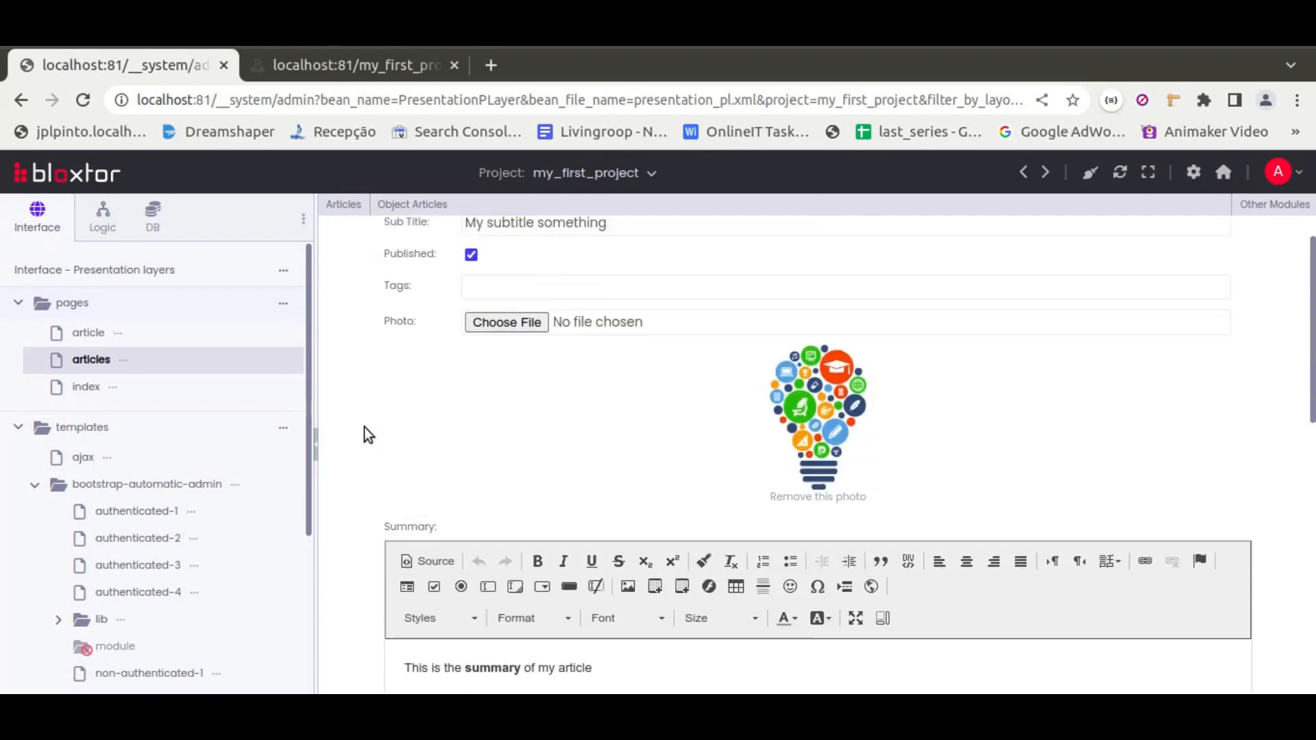
Start another new article titled 'Title 2' and pick the subtitle 'My subtitle something 2'
mouse_move(356, 214)
click(353, 249)
click(485, 296)
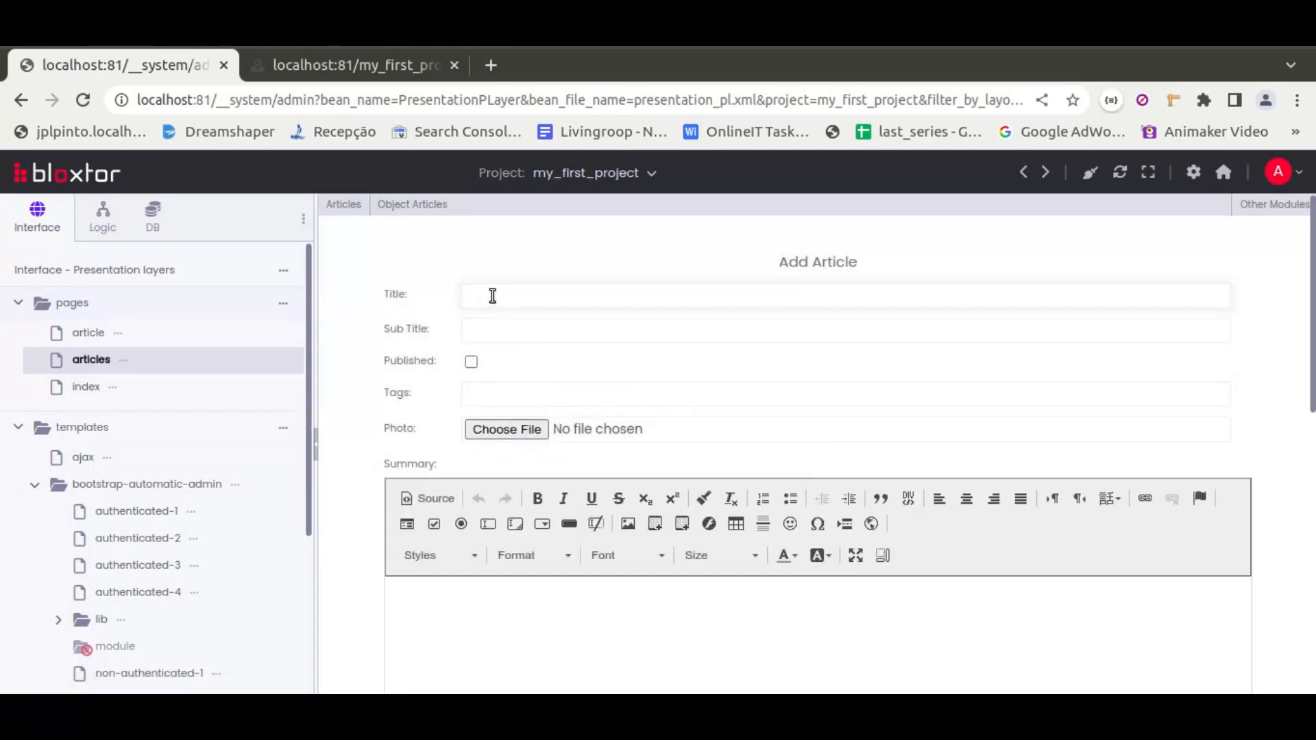
text(Title 2)
click(483, 329)
click(664, 410)
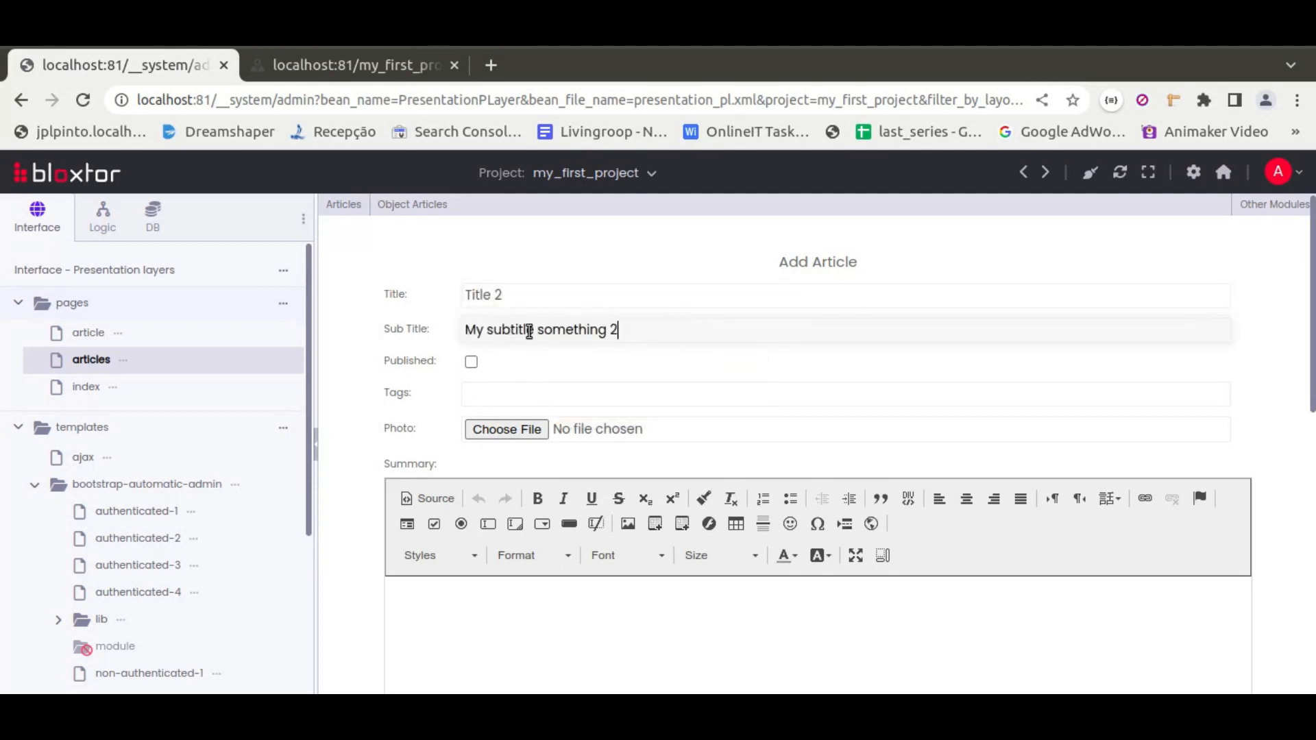
Change the subtitle to 'My subtitle 2' and mark the article as published
drag(537, 330, 670, 329)
text(1)
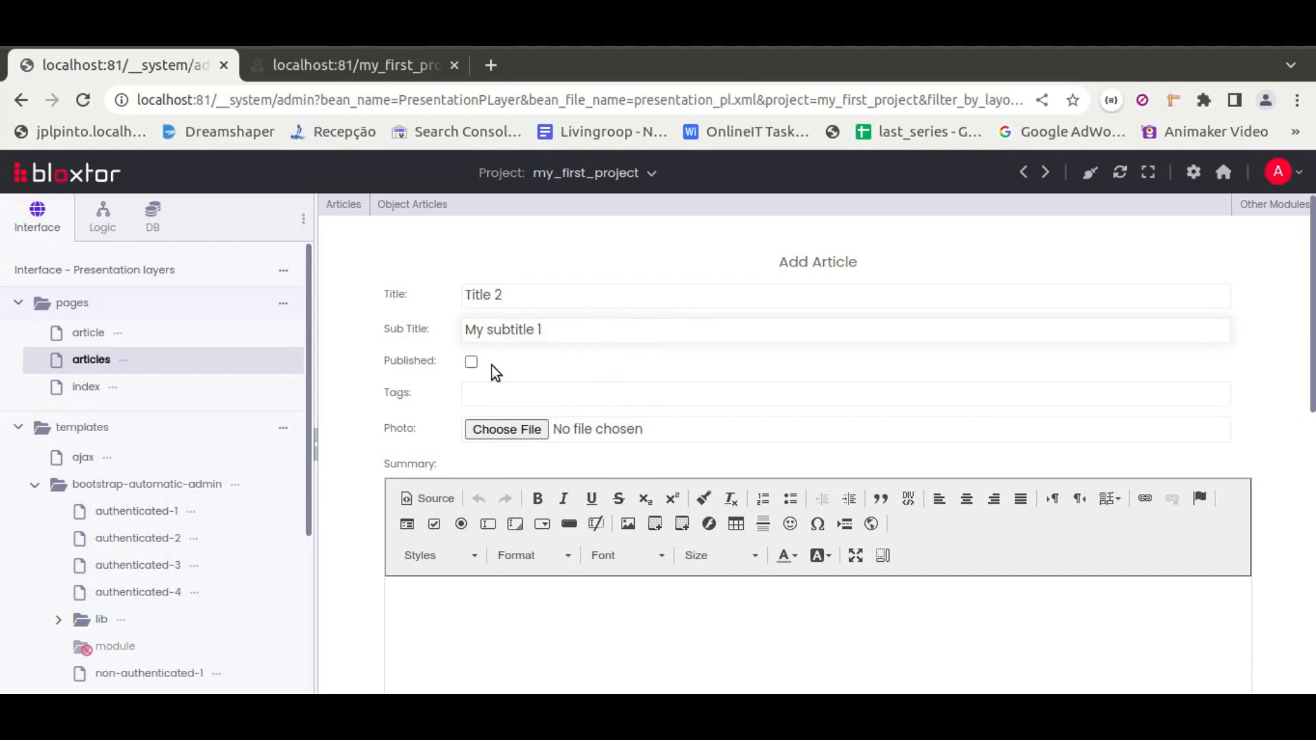
click(471, 362)
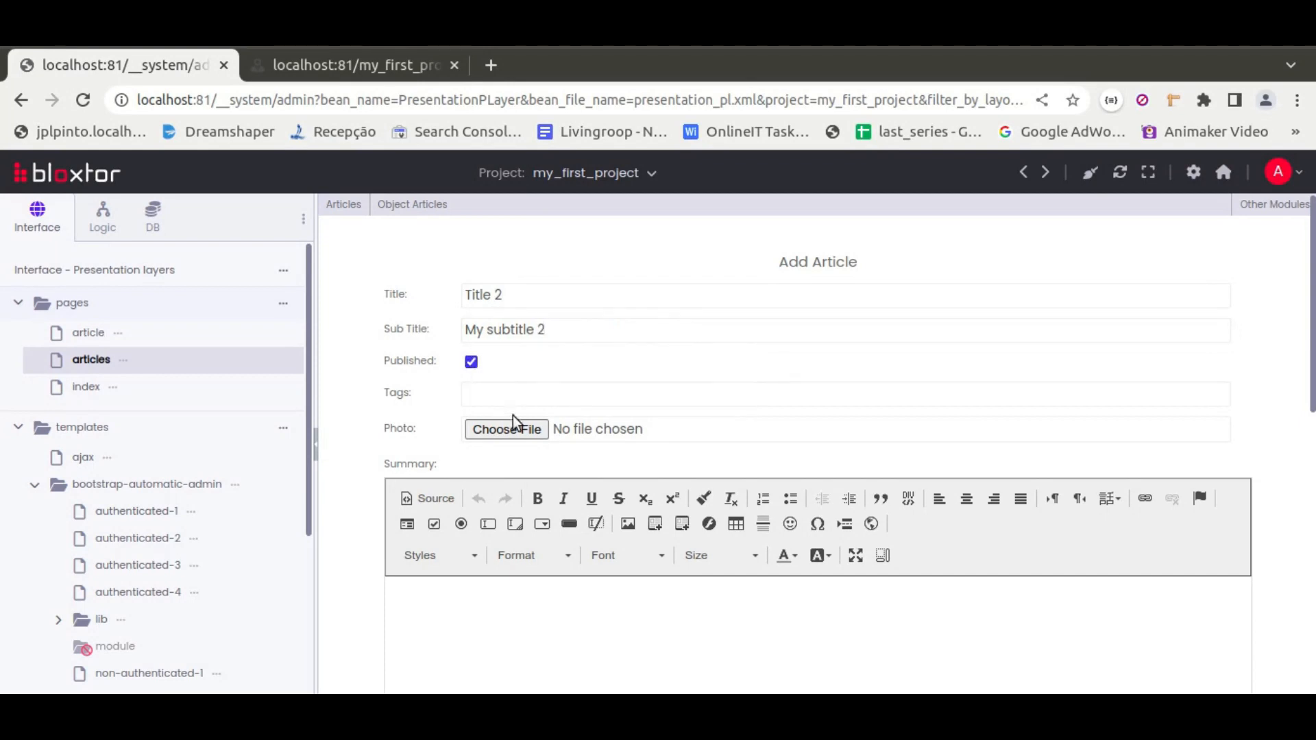
Choose logo.gif as the second article's photo
click(525, 434)
click(331, 176)
double_click(331, 177)
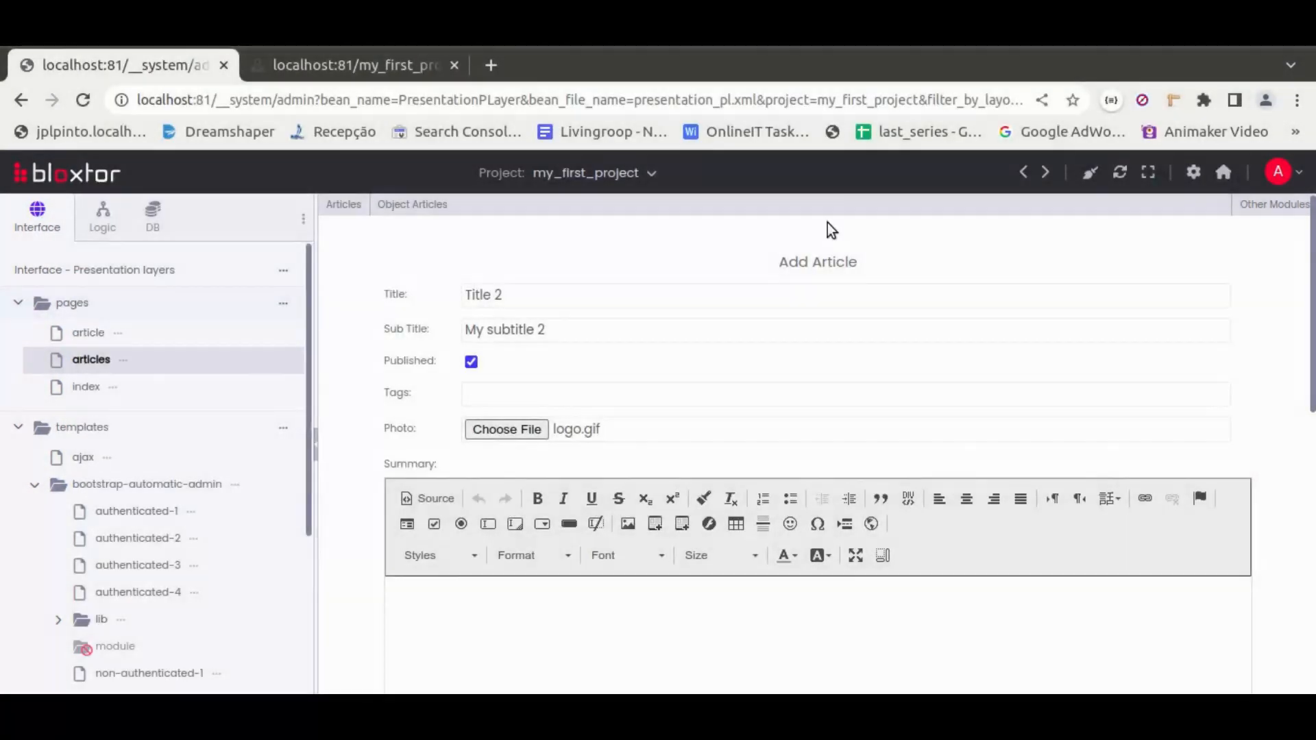
Paste the copied text into the summary and trim it to 'This is the summary'
click(536, 639)
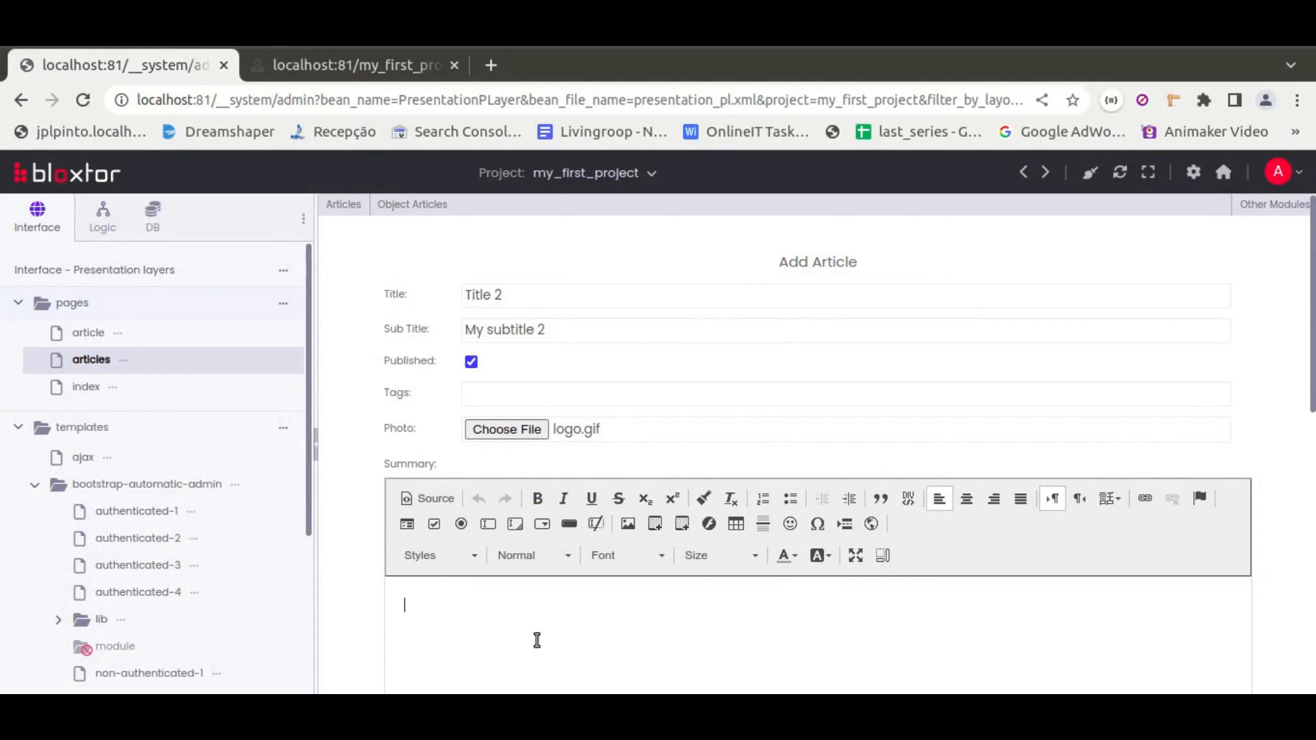
text(This is the summary of my article asdas sa asd as sda asd as)
scroll(384, 507, down, 3)
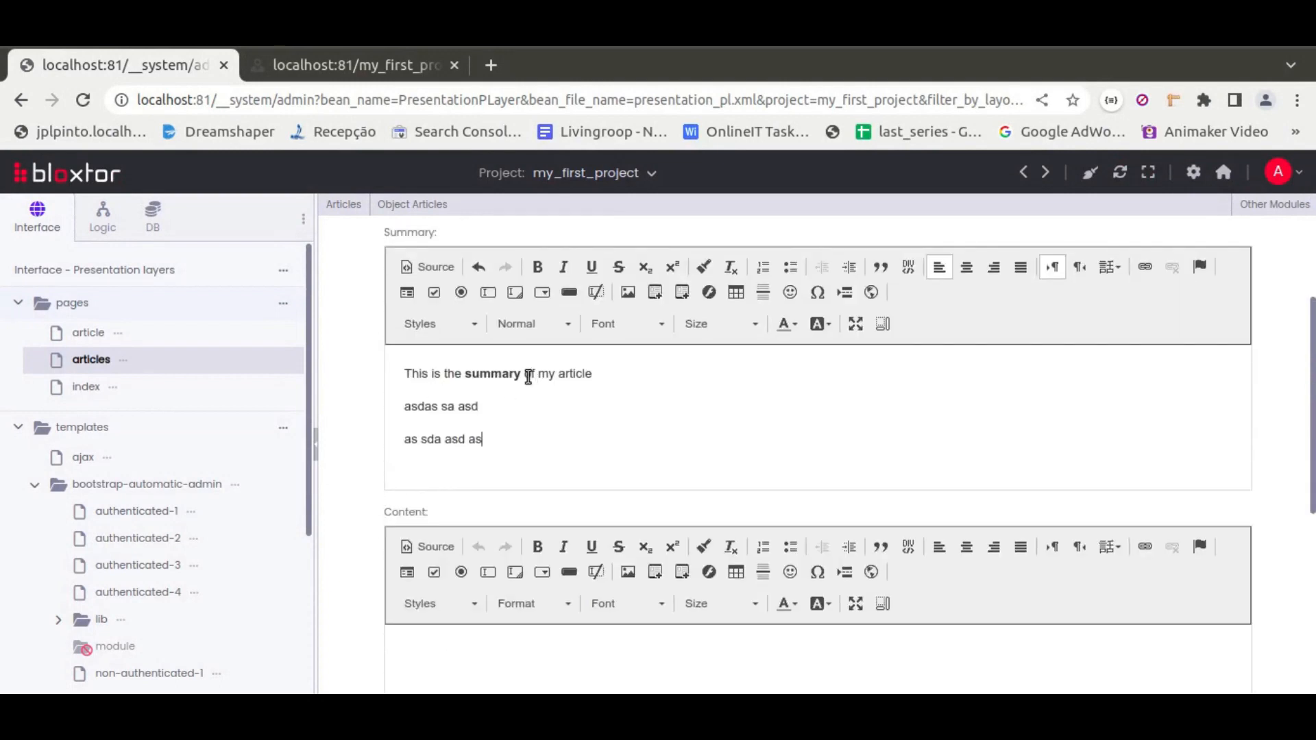
drag(529, 373, 555, 446)
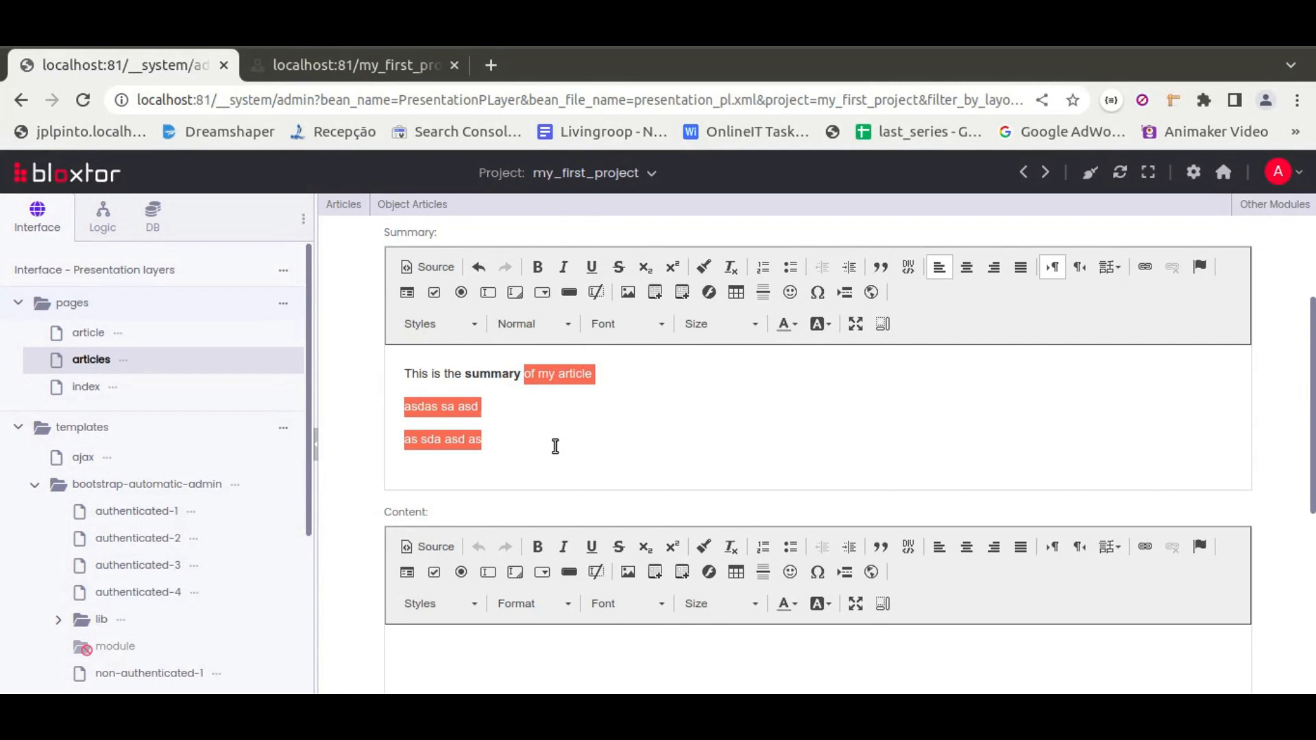
key(BackSpace)
Paste the text into the content editor and replace everything after 'This is the' with 'conte'
scroll(381, 420, down, 3)
click(491, 465)
text(This is the summary of my article asdas sa asd as sda asd as)
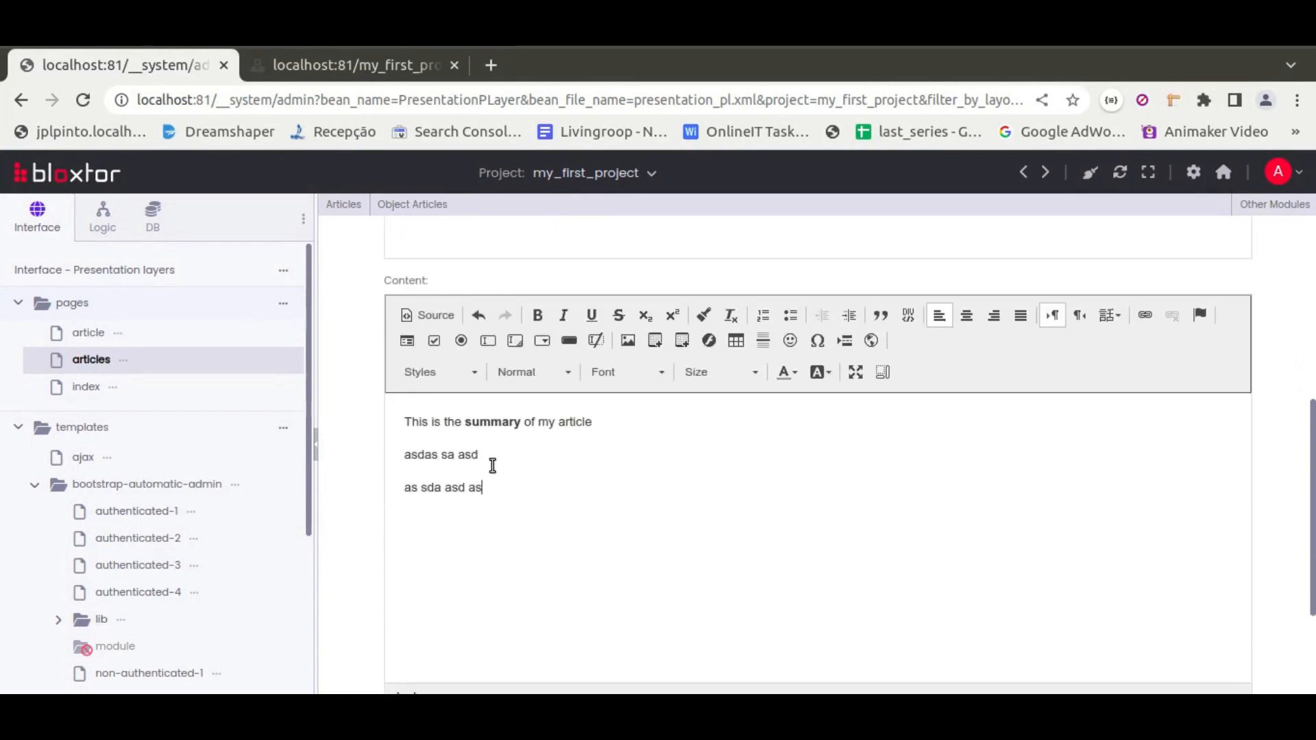
drag(466, 421, 531, 484)
text(contentn 2)
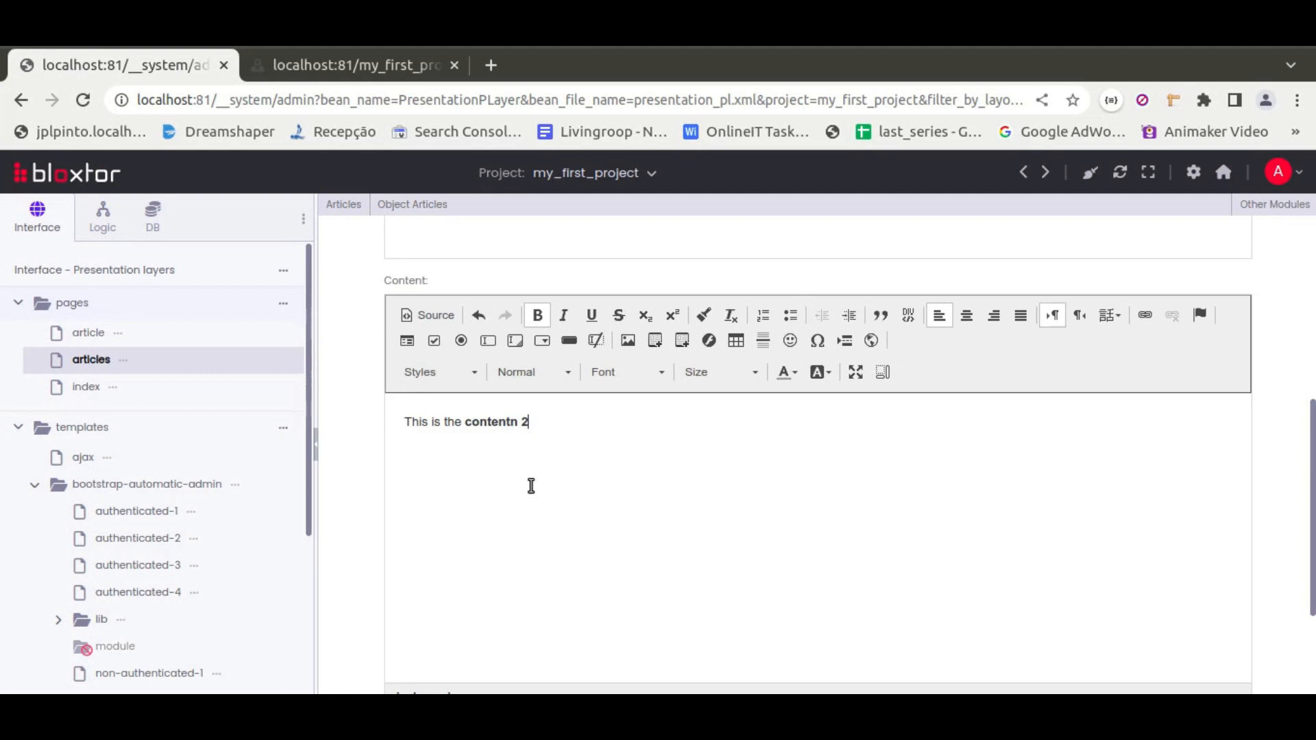
Save the second article
click(510, 422)
scroll(364, 419, down, 3)
click(817, 652)
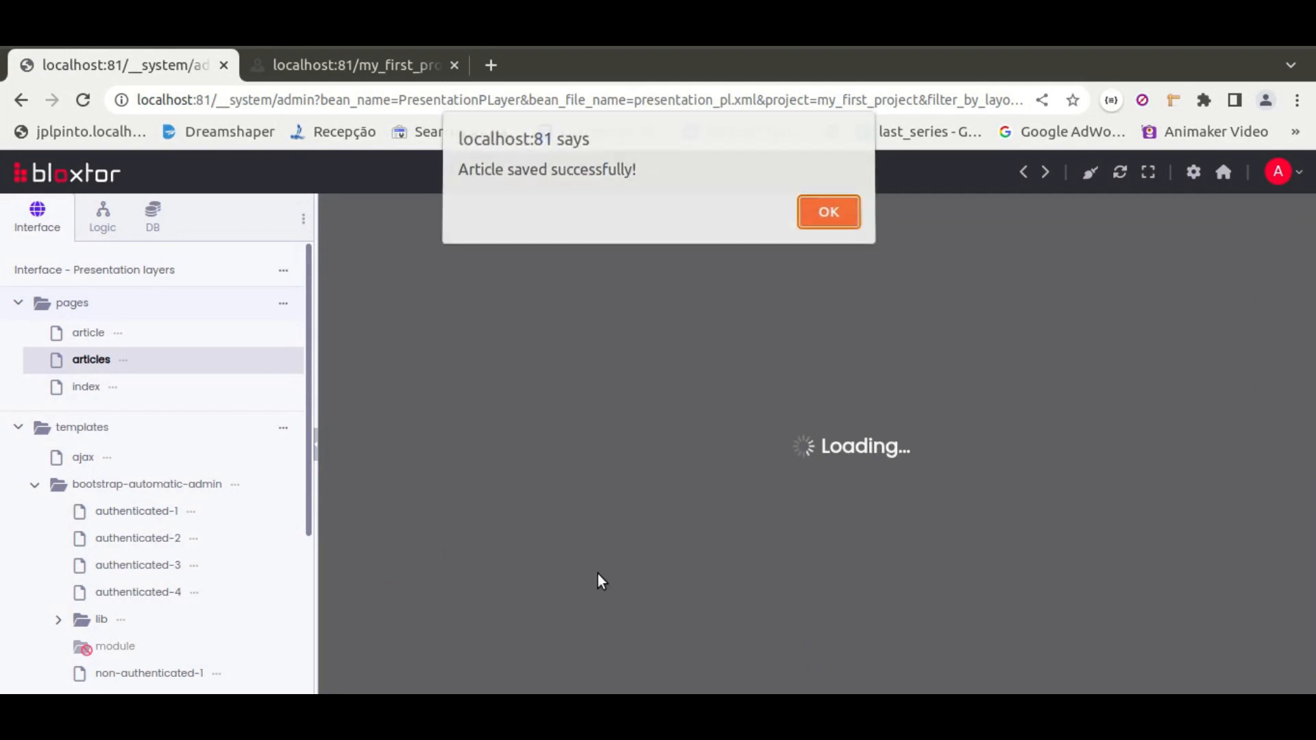
Dismiss the save confirmation and return to the articles list
click(830, 216)
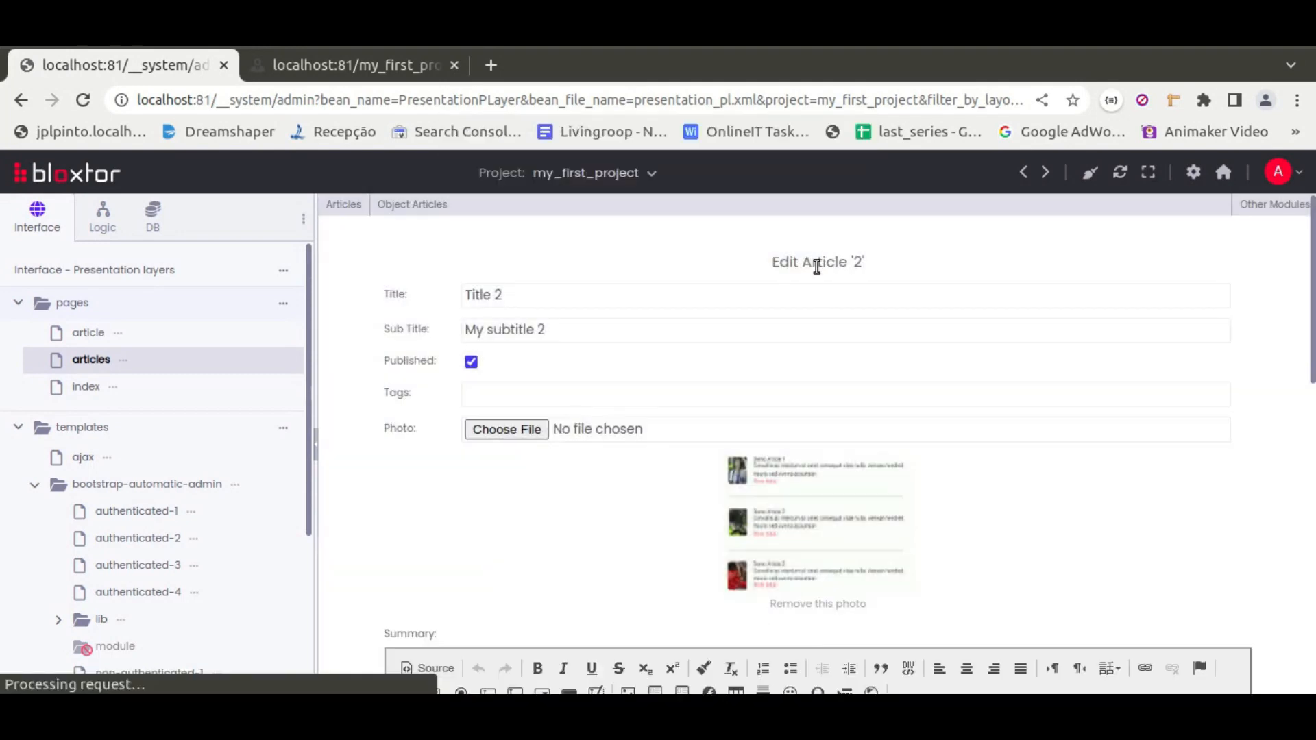
mouse_move(336, 199)
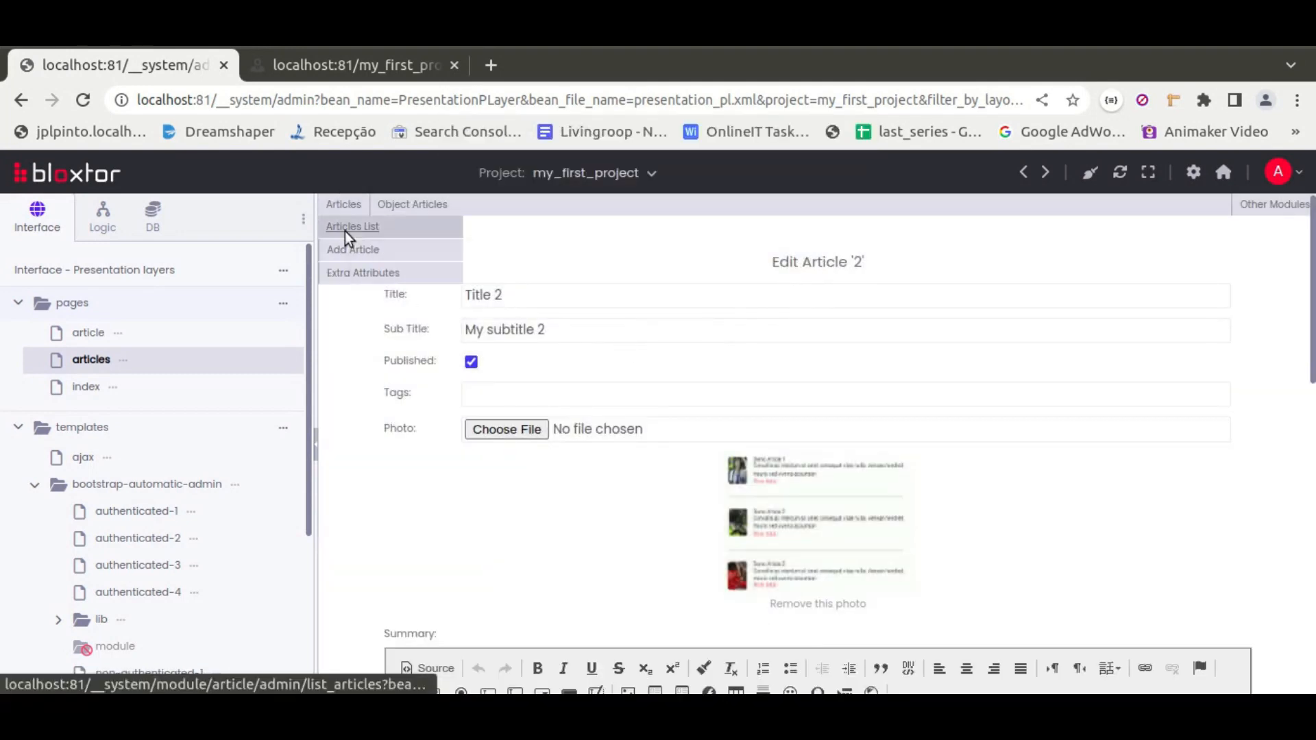
click(344, 231)
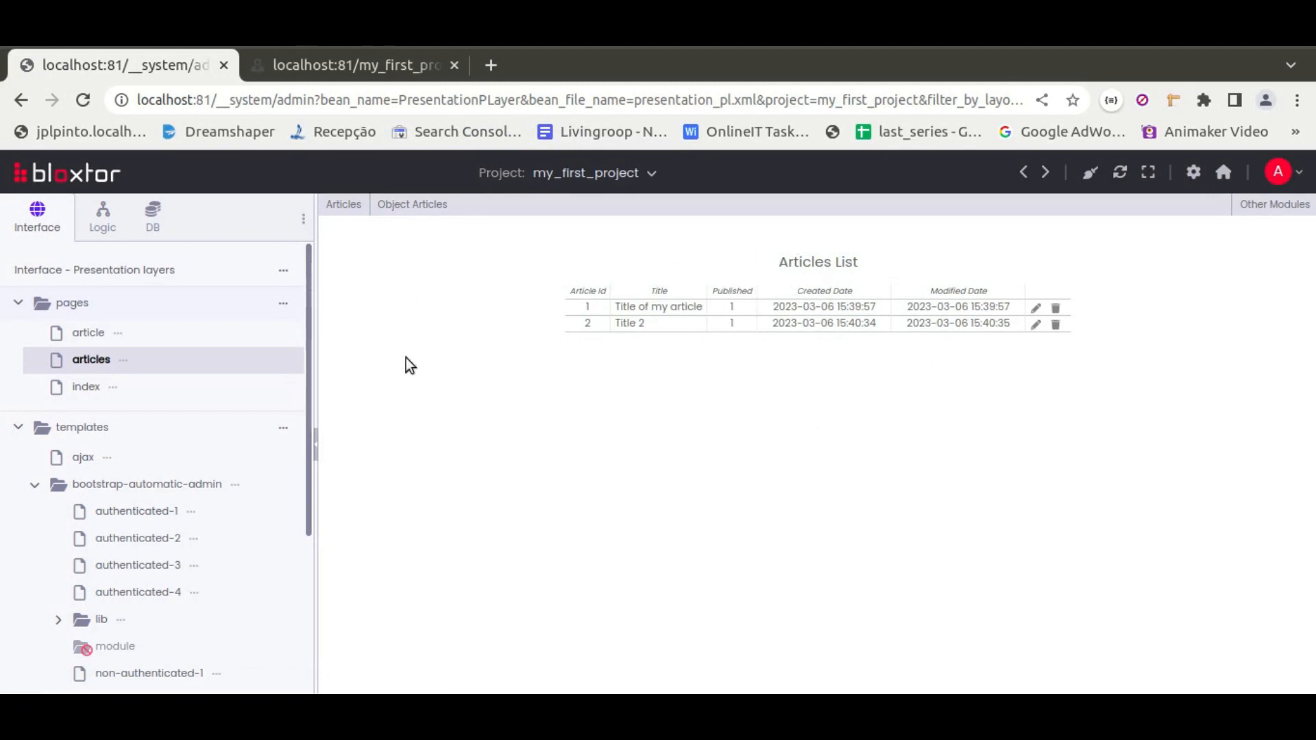
Preview the articles page in a new tab, reload it, and close the preview tab
click(124, 360)
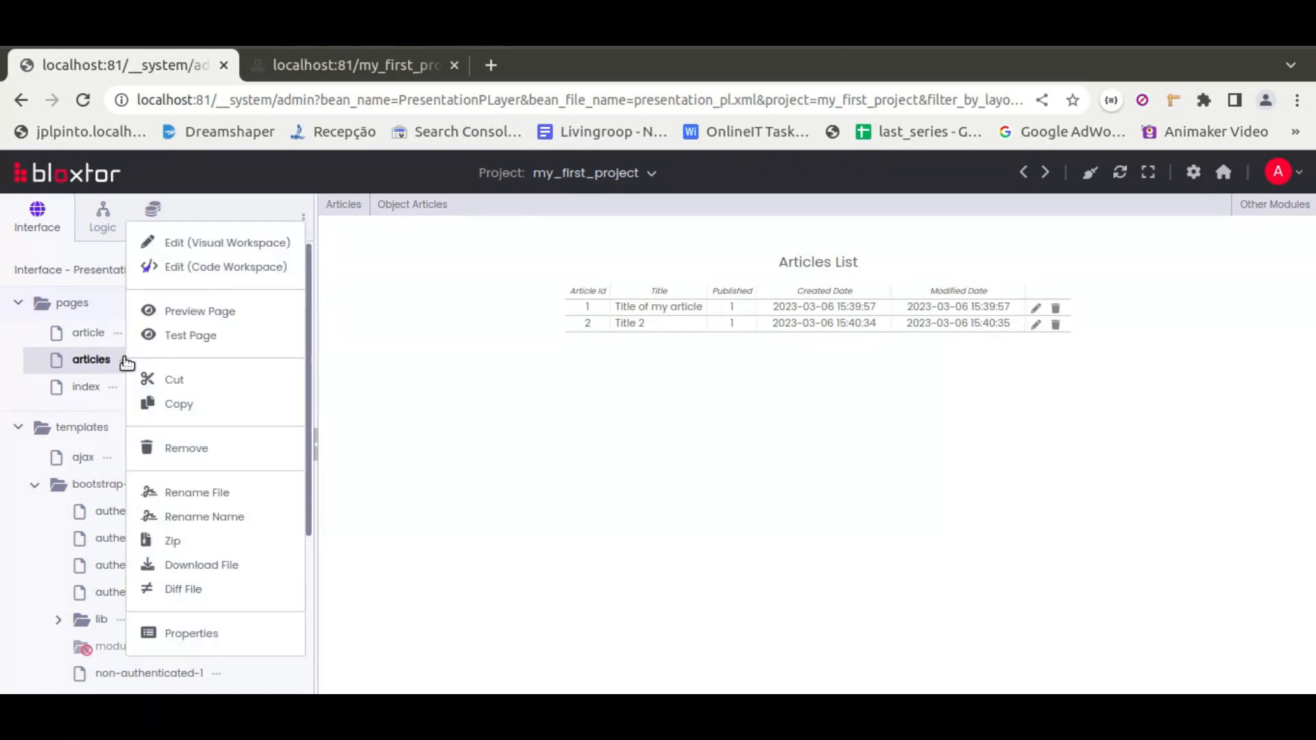
click(199, 313)
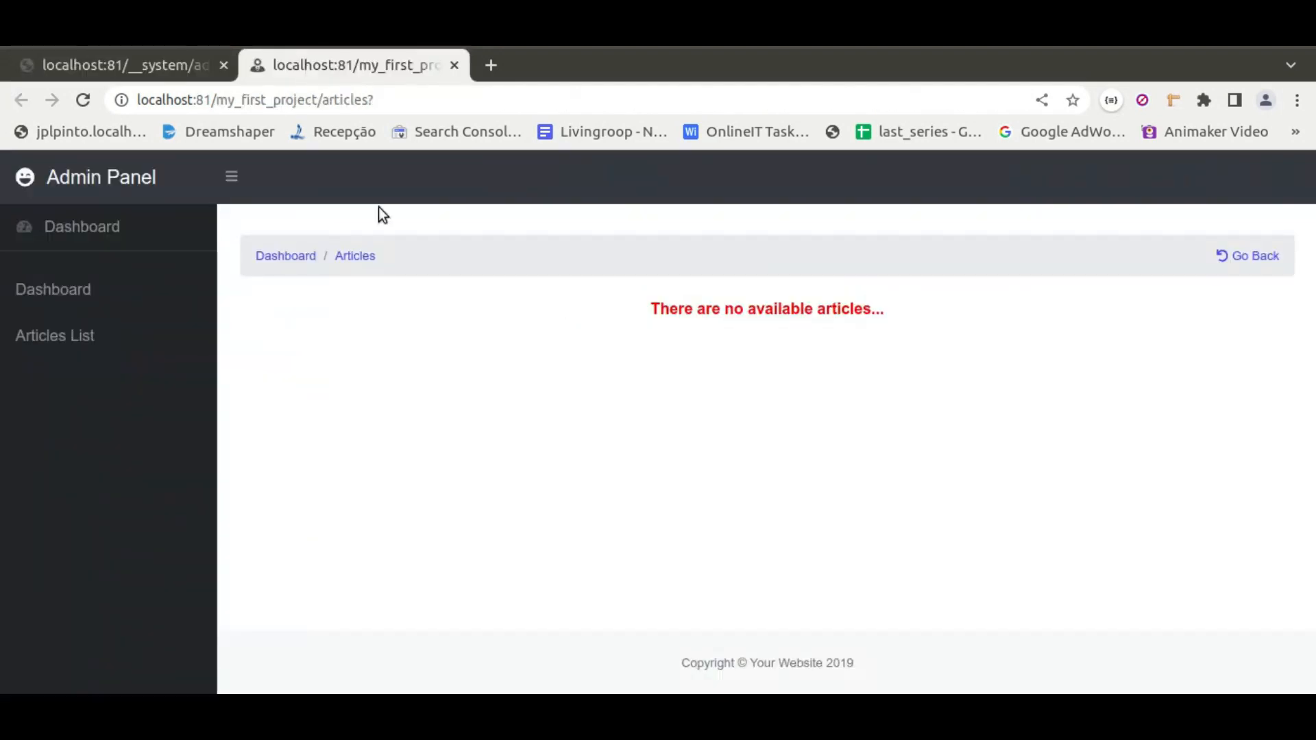
drag(649, 307, 954, 312)
click(955, 313)
click(81, 98)
click(454, 65)
Preview the articles page again to check the listed articles, then return to the editor tab
click(124, 360)
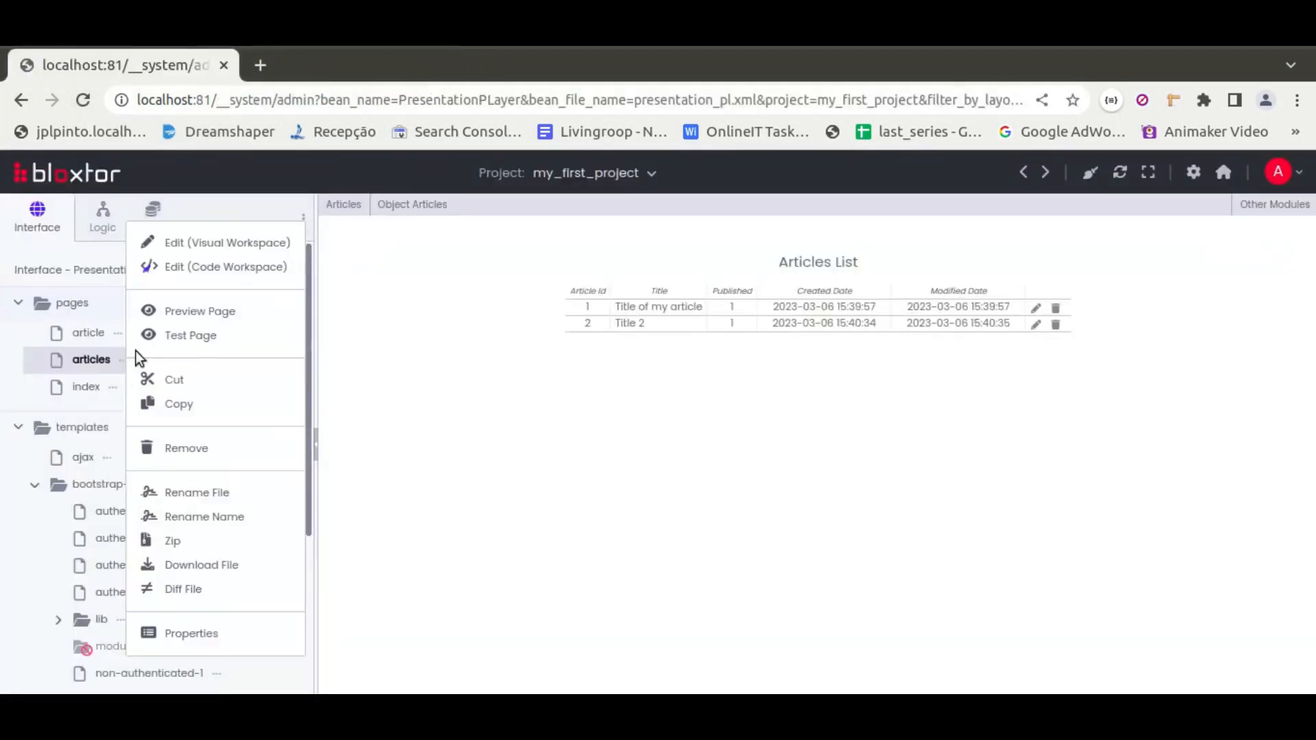
click(197, 308)
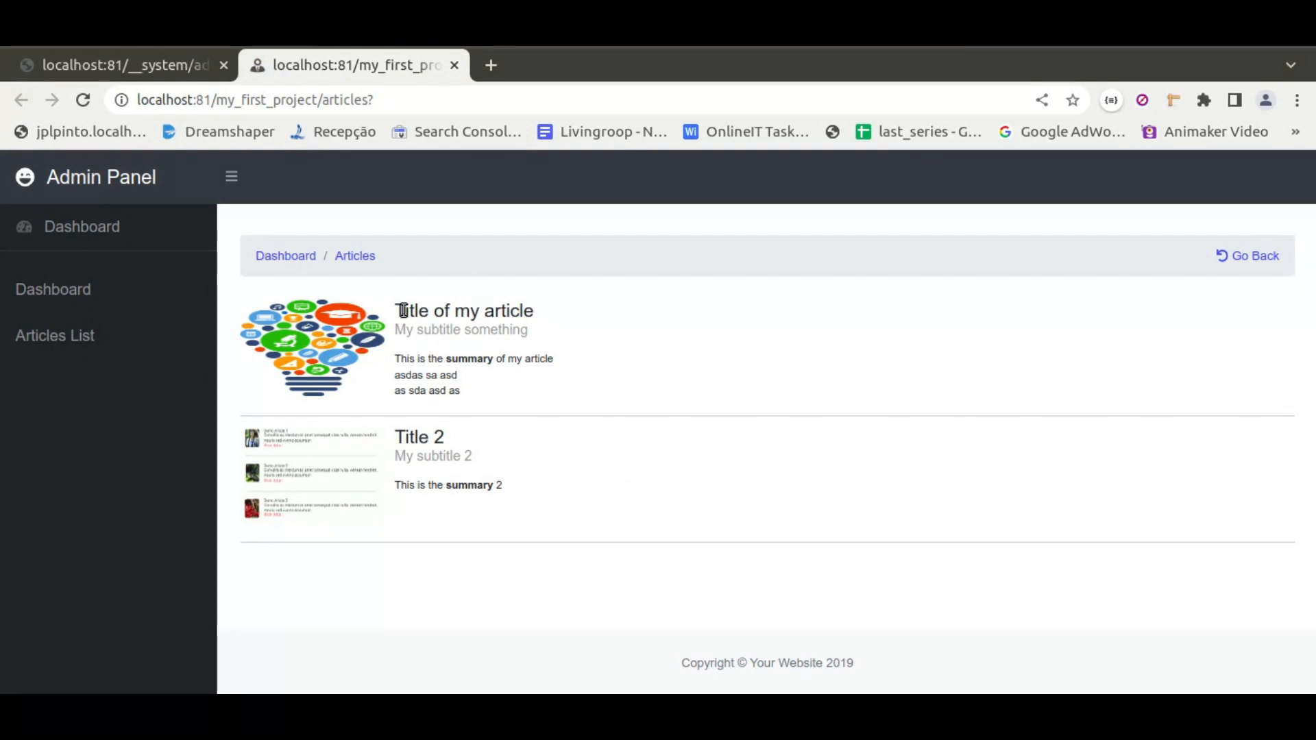
drag(385, 363, 472, 392)
click(472, 392)
click(178, 65)
Open the catalog block on the articles page and set its article properties URL to the article page
click(89, 363)
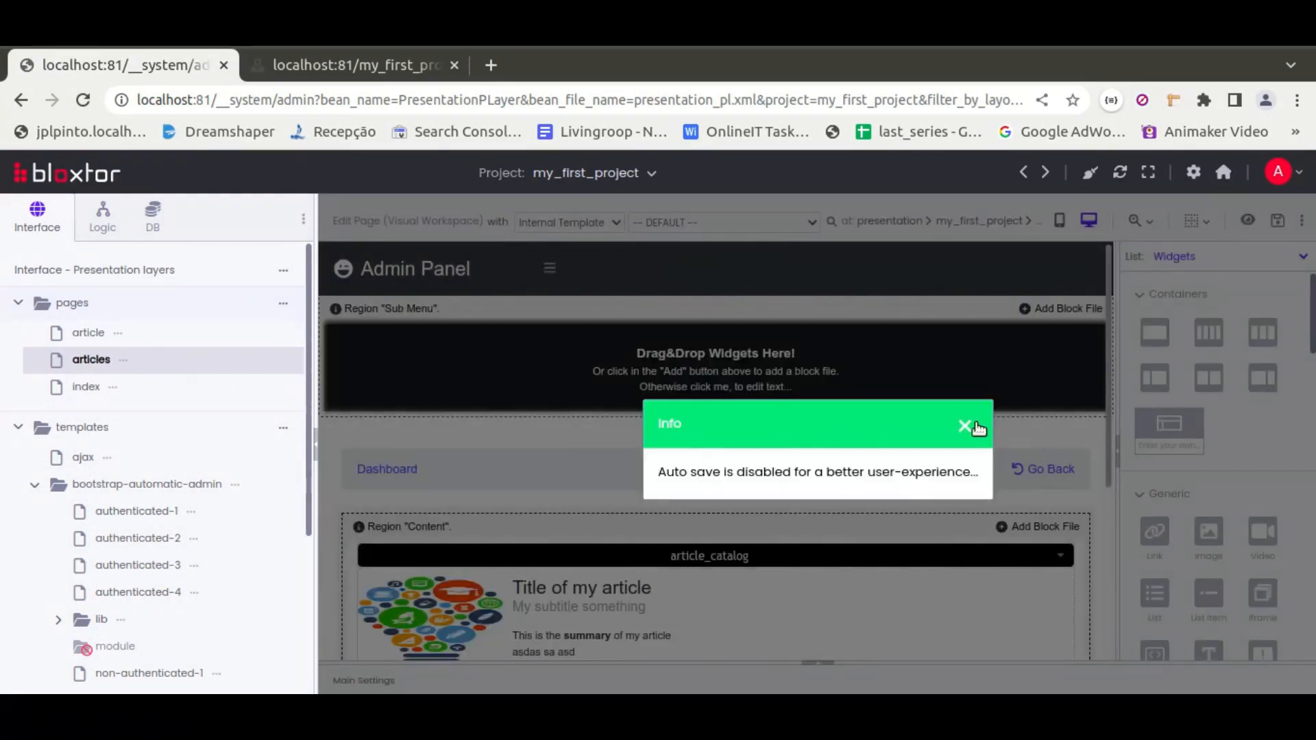
click(976, 425)
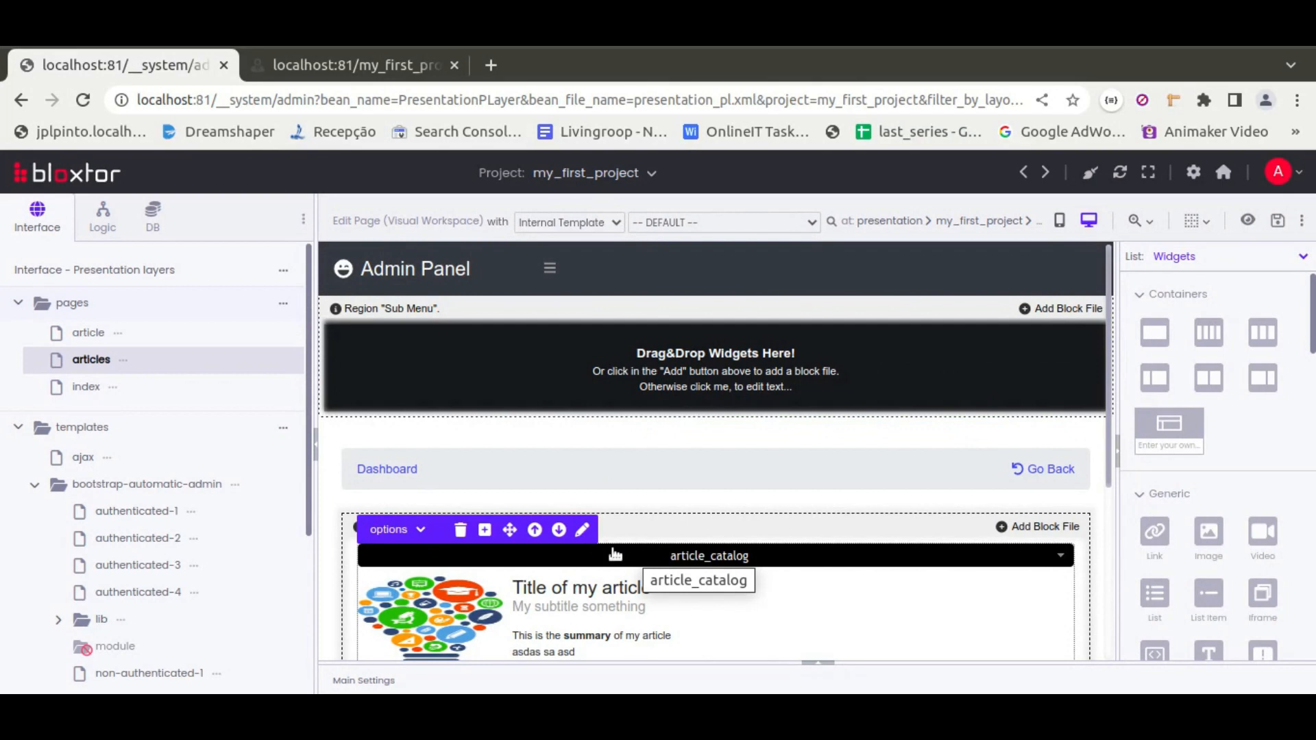
click(582, 532)
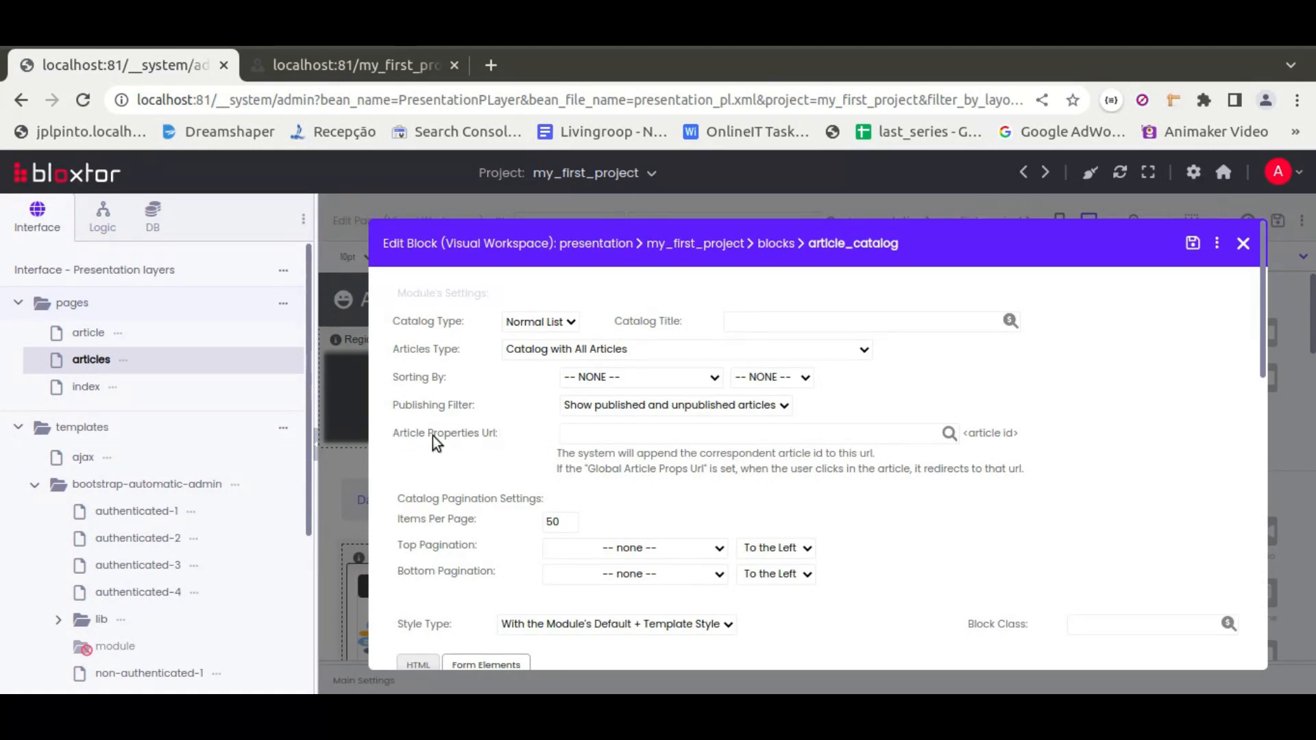
click(653, 433)
click(949, 435)
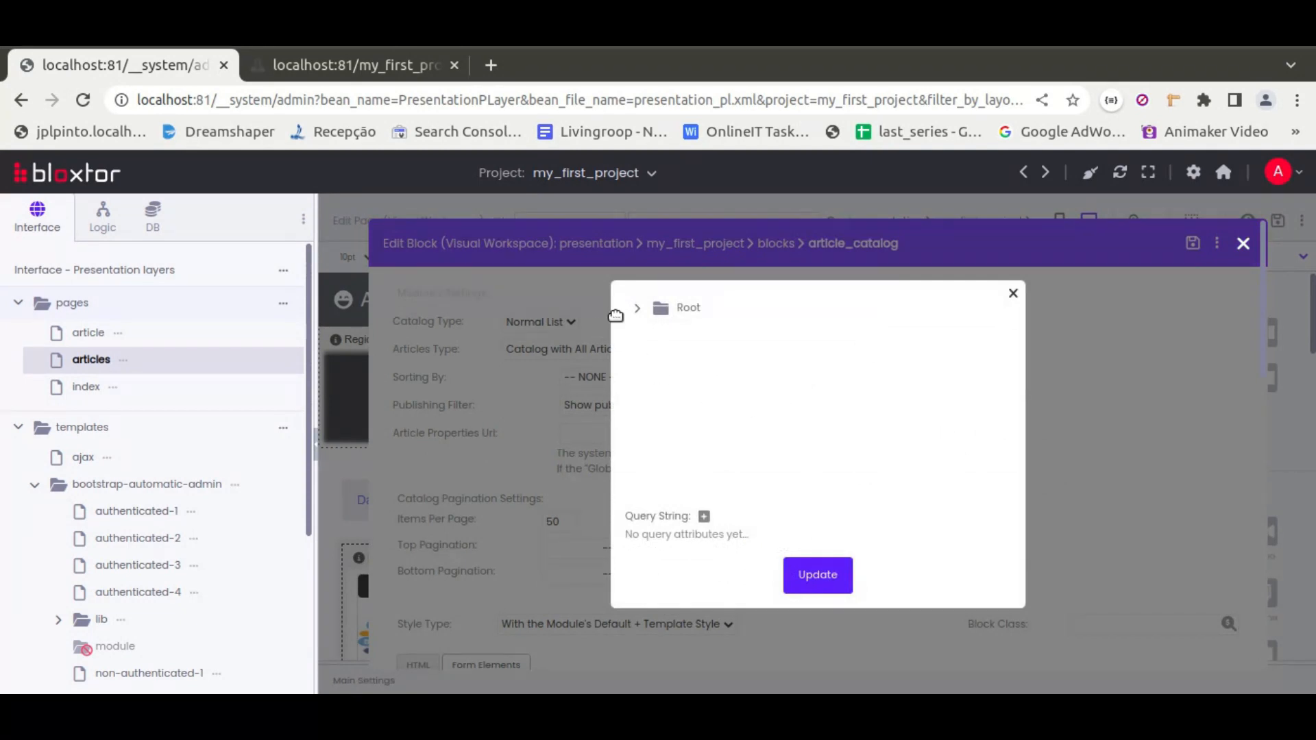
click(637, 310)
click(660, 363)
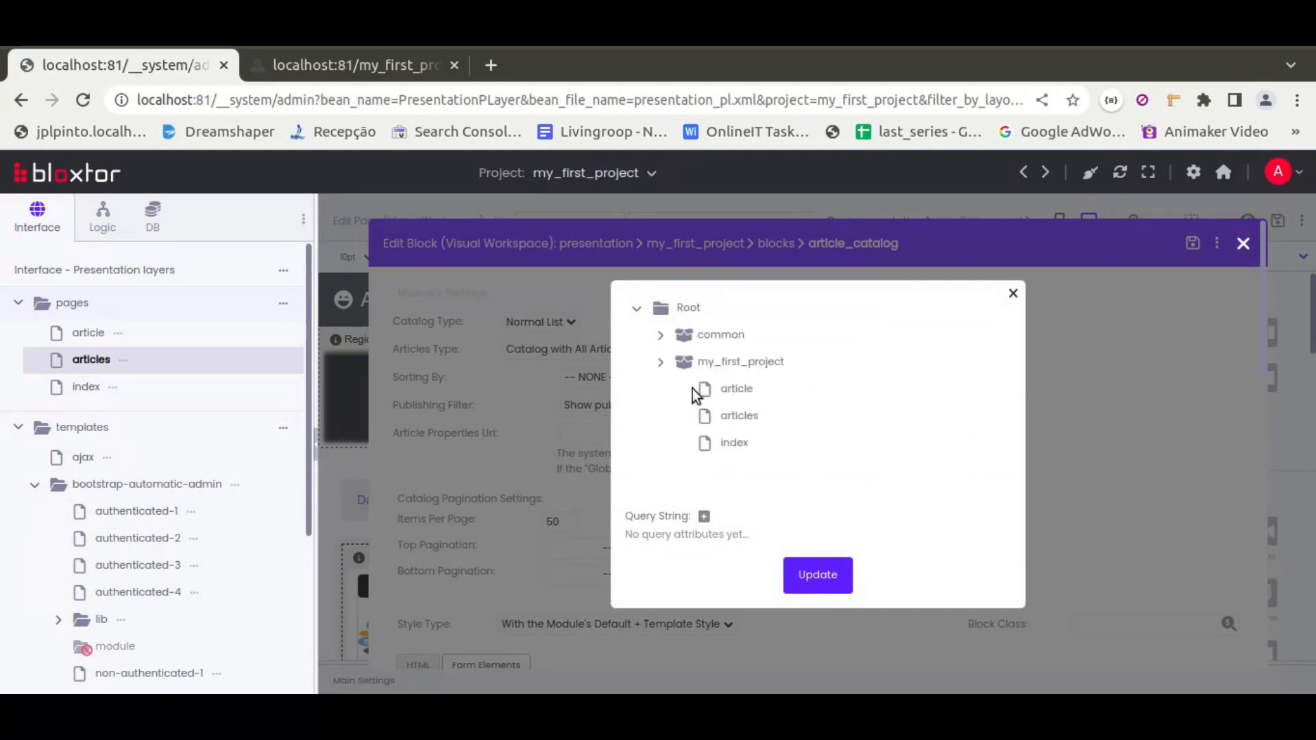
click(731, 393)
click(818, 575)
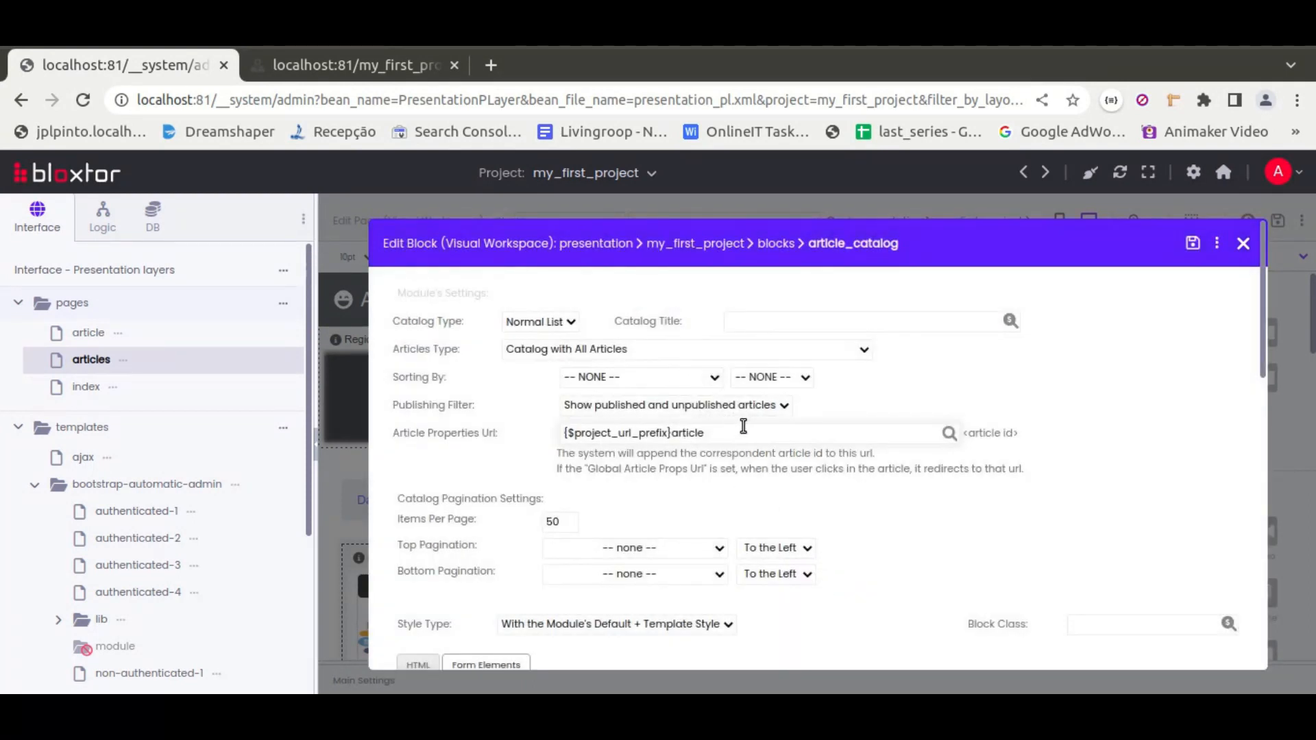
Add an article_id query string attribute to the article properties URL
click(949, 434)
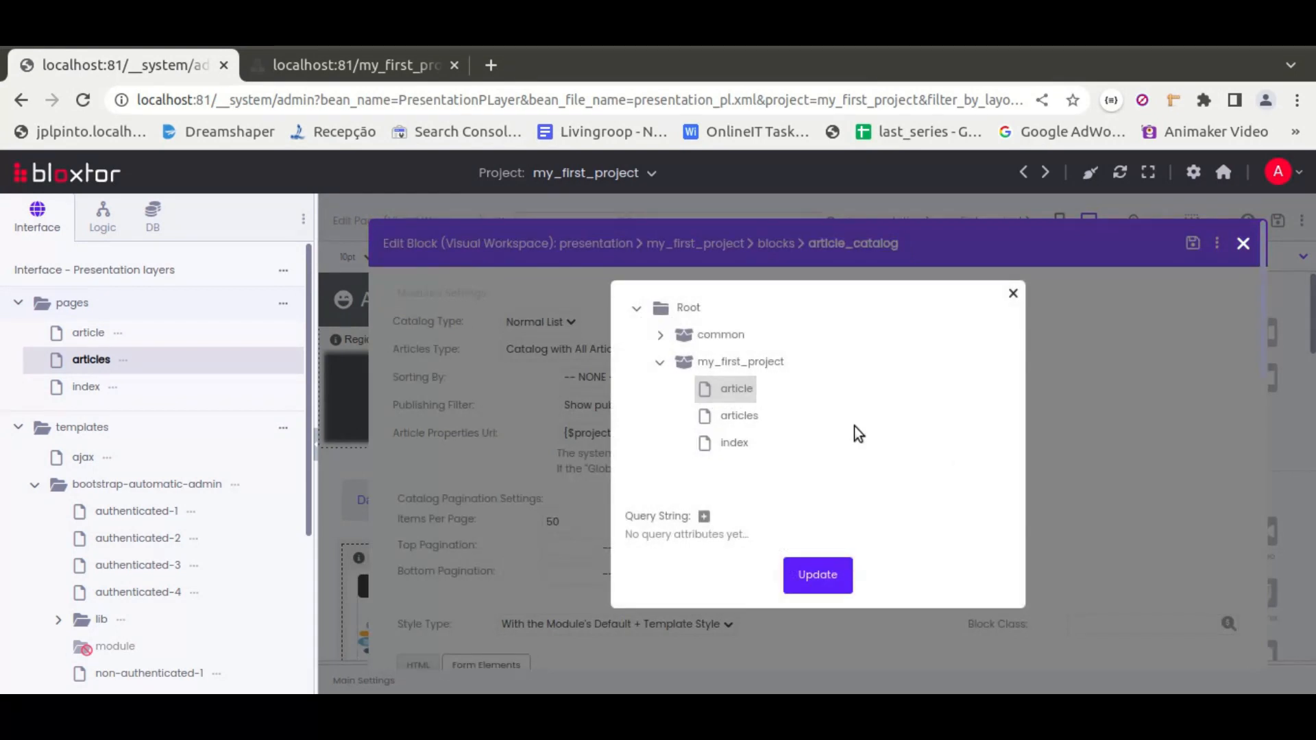
click(703, 515)
click(704, 538)
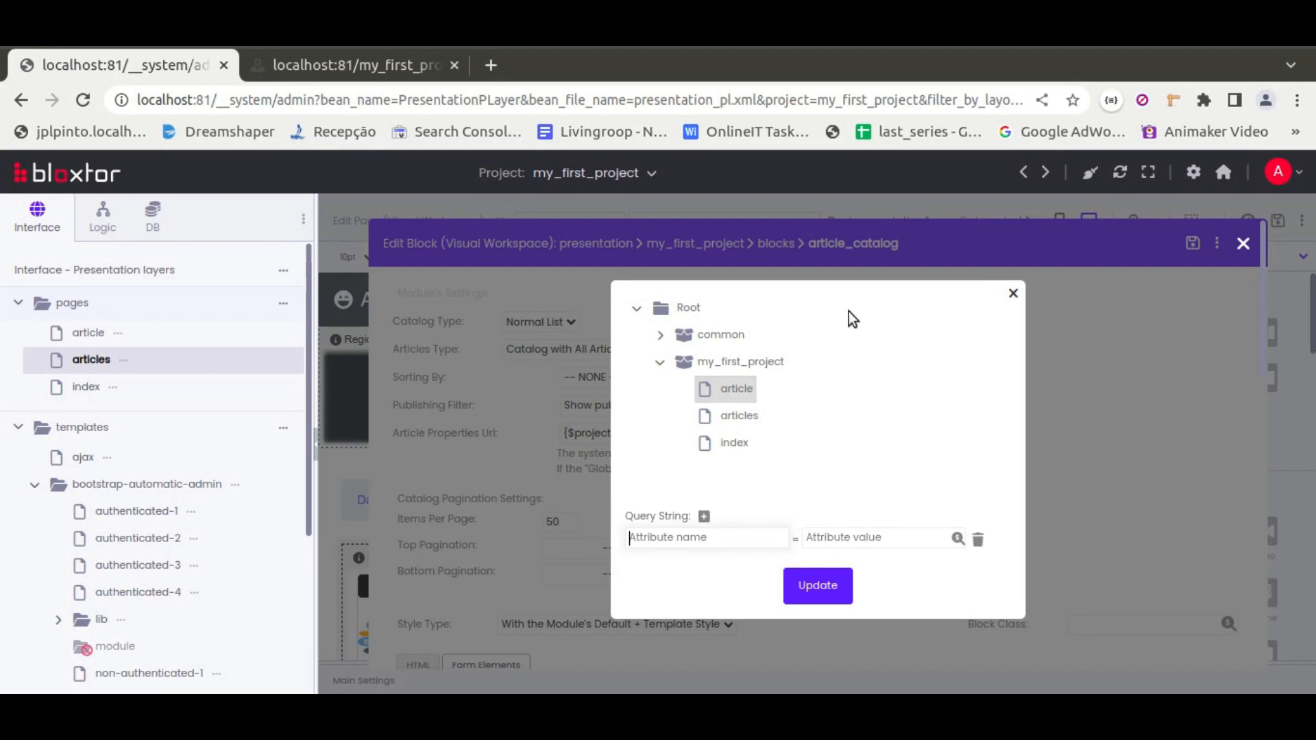
text(artu)
text(id)
drag(626, 537, 686, 537)
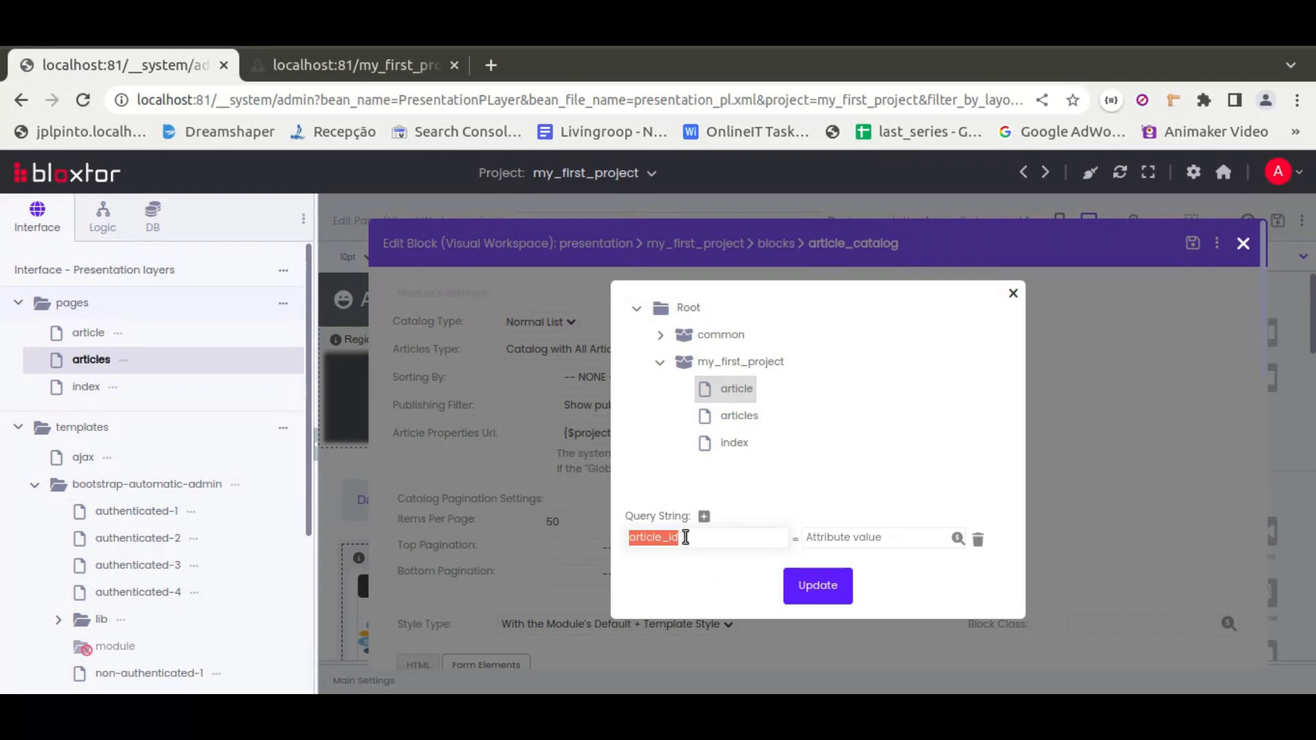
click(828, 584)
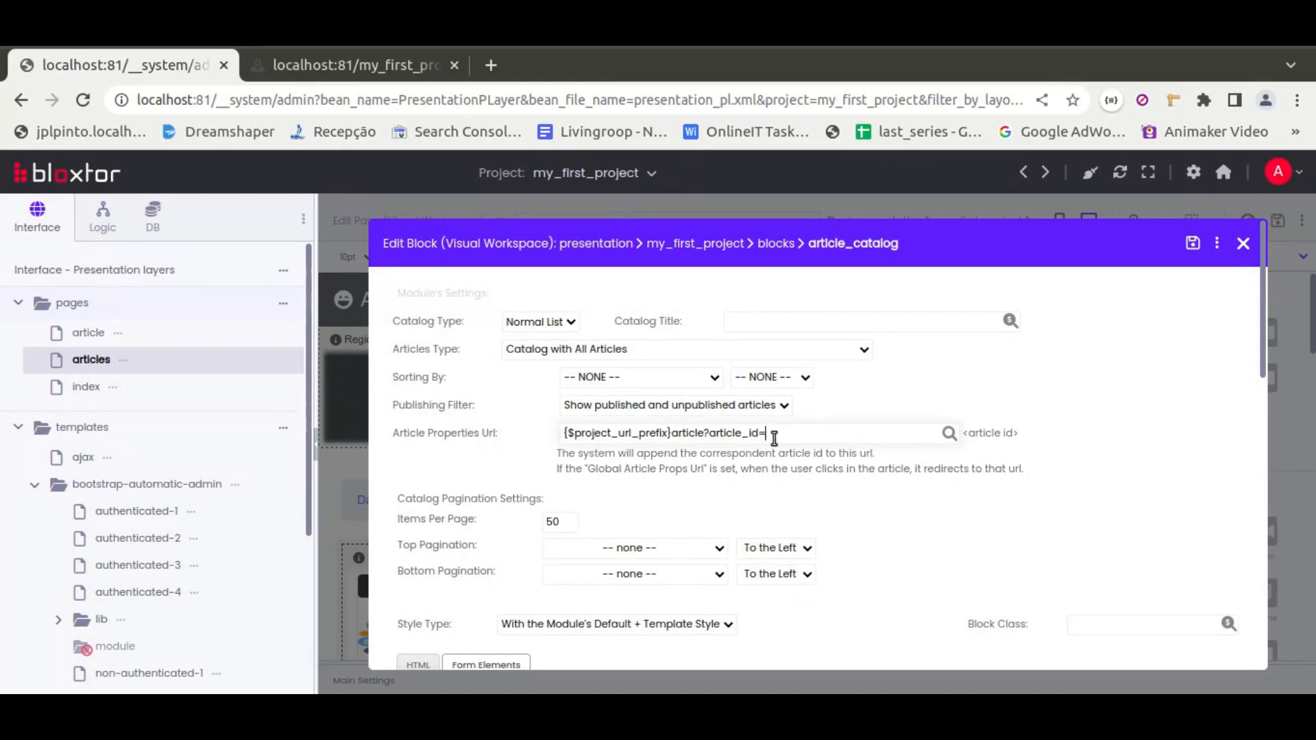
Save the catalog block
drag(758, 433, 708, 429)
click(1017, 434)
click(1193, 243)
Disable auto save and close the block editor
click(886, 431)
click(1217, 245)
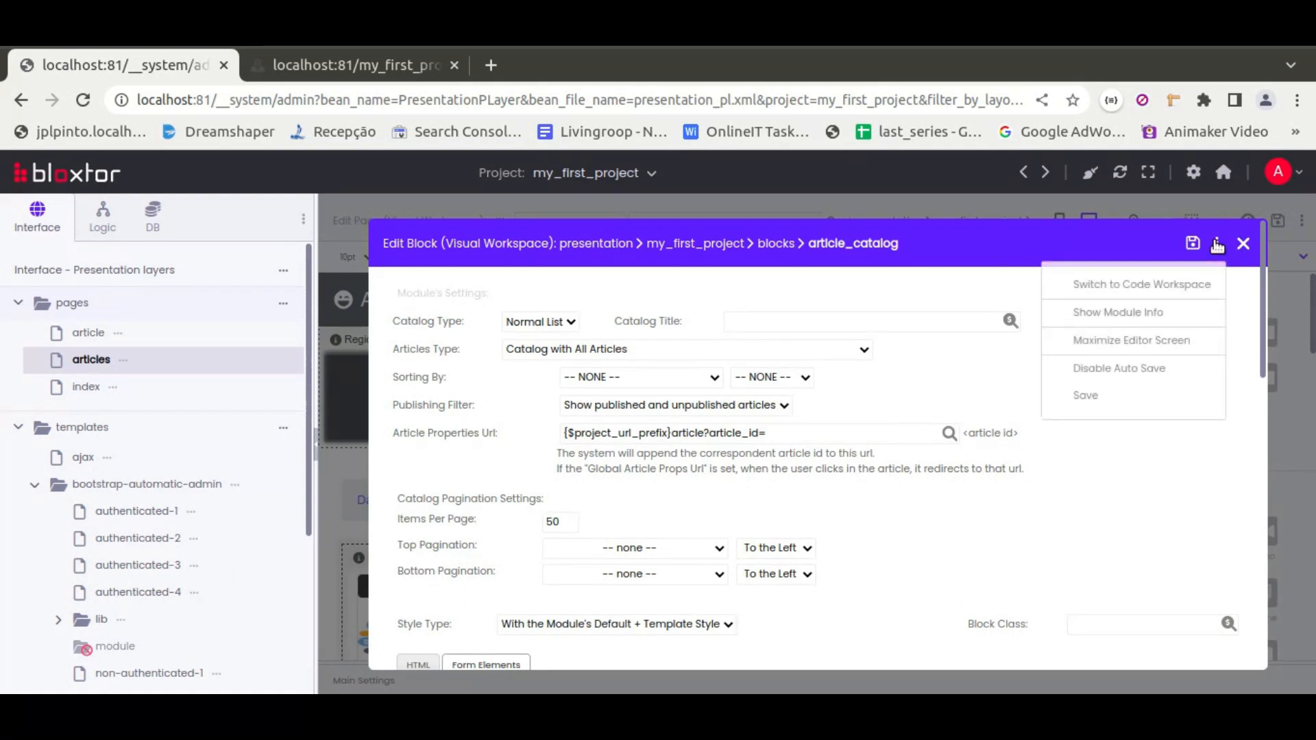
click(1150, 370)
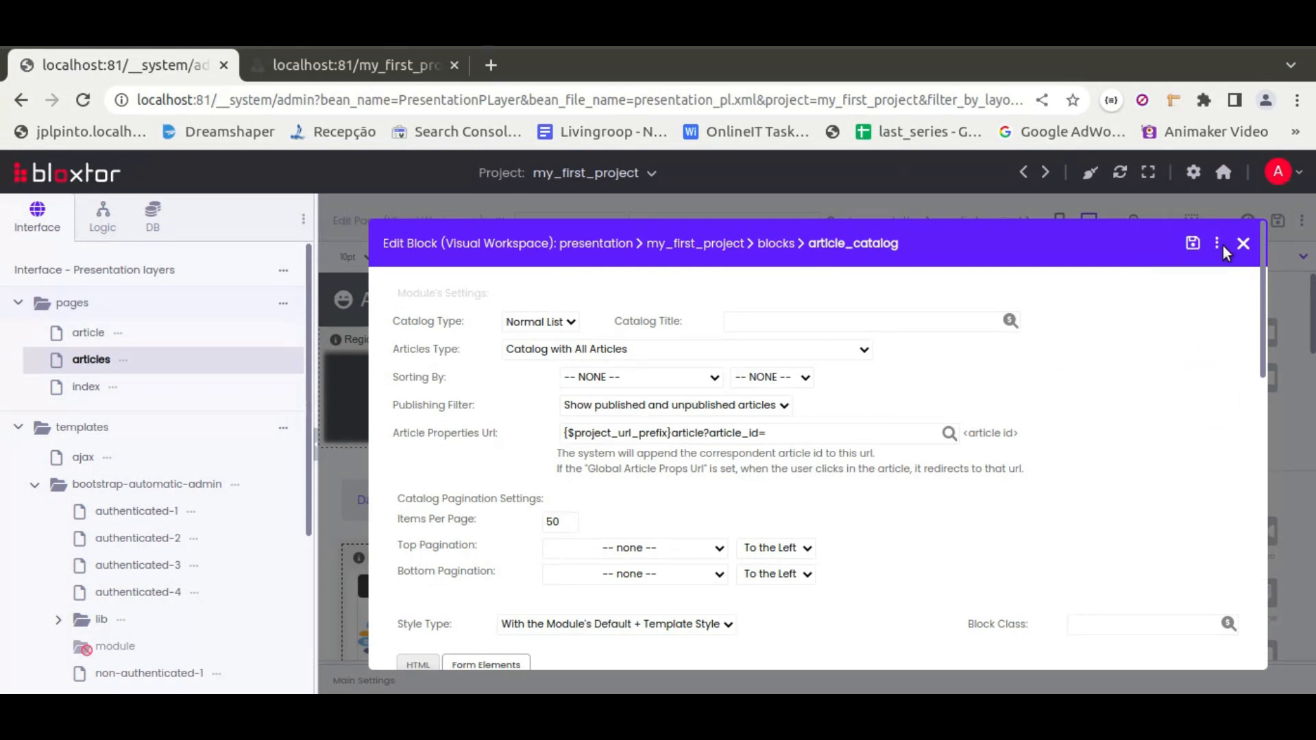
click(1243, 244)
Reload the articles preview and follow each article's link to test the article page
click(350, 67)
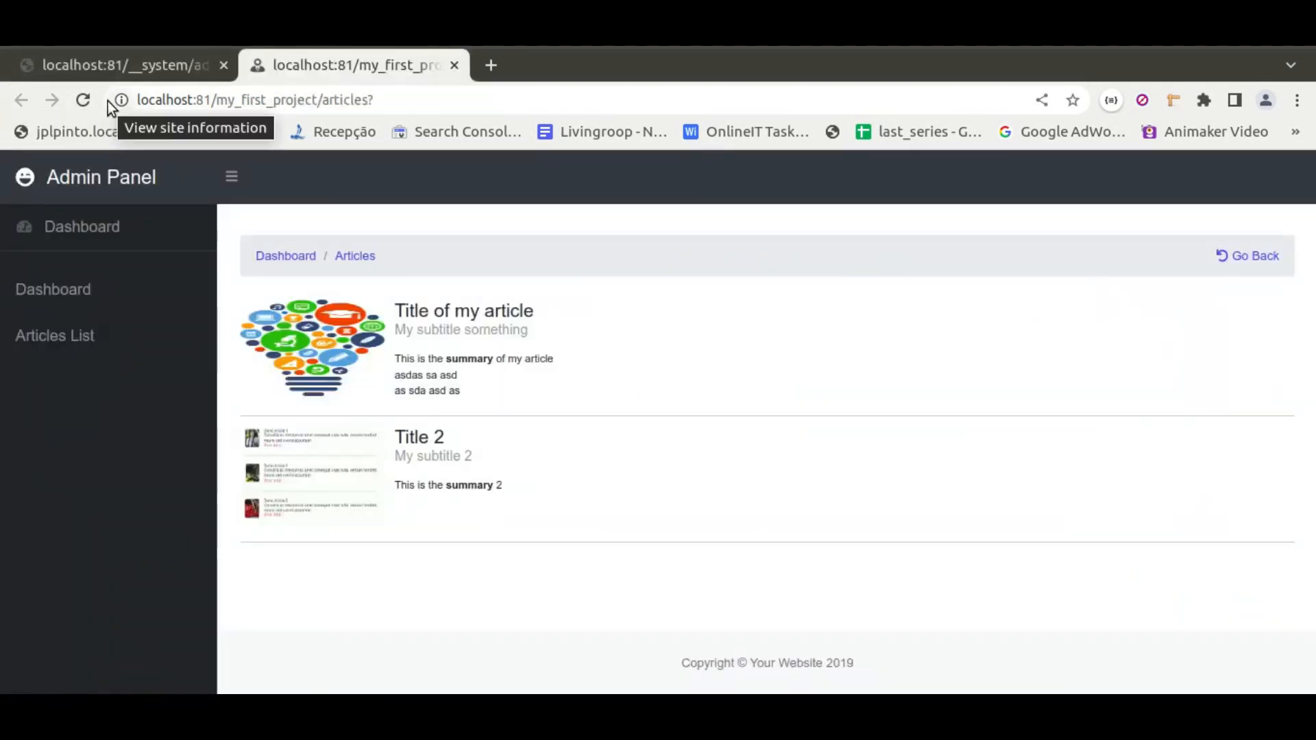
click(85, 100)
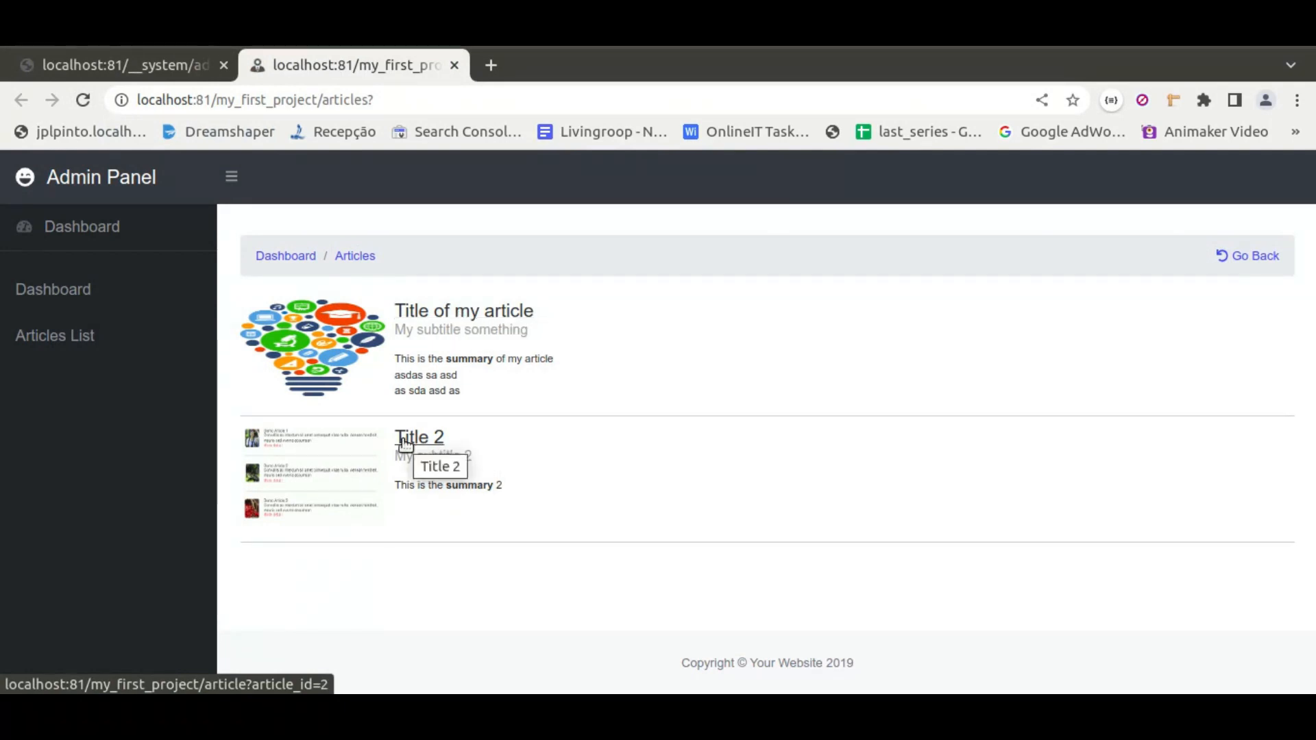
click(442, 309)
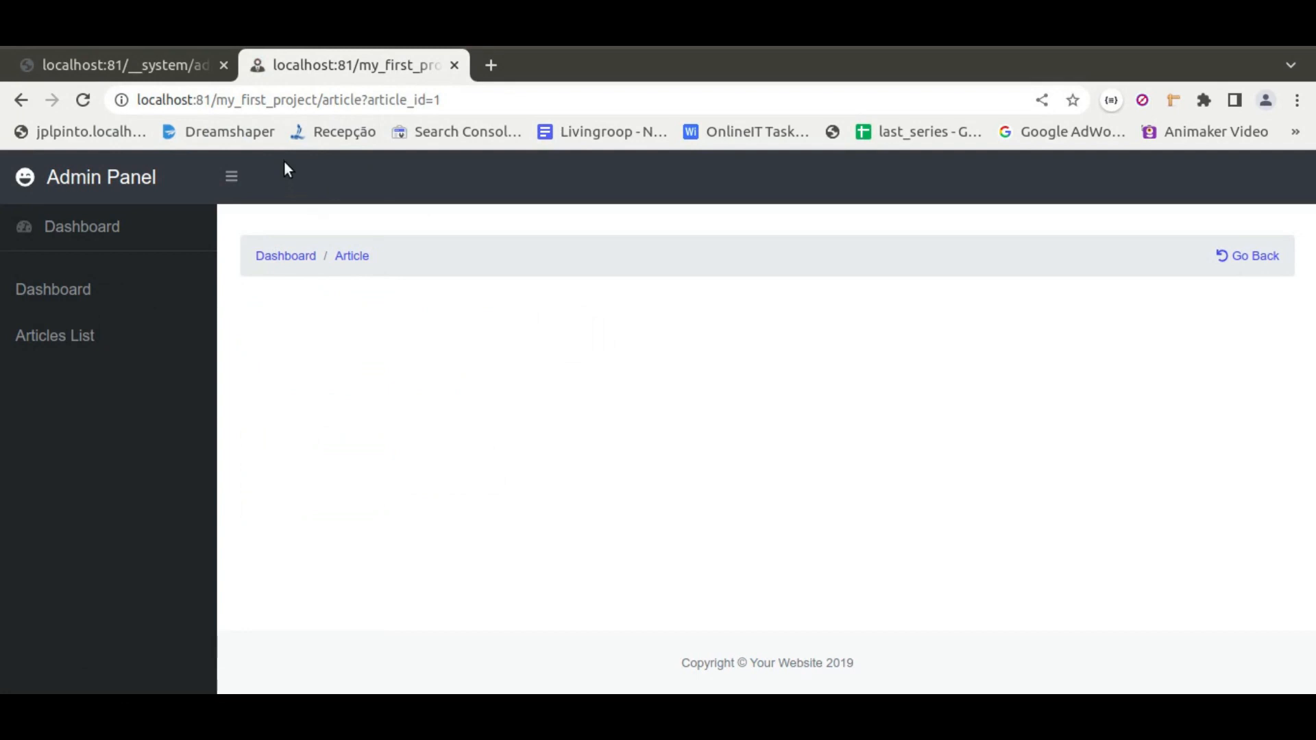
drag(322, 100, 359, 103)
click(360, 104)
click(21, 100)
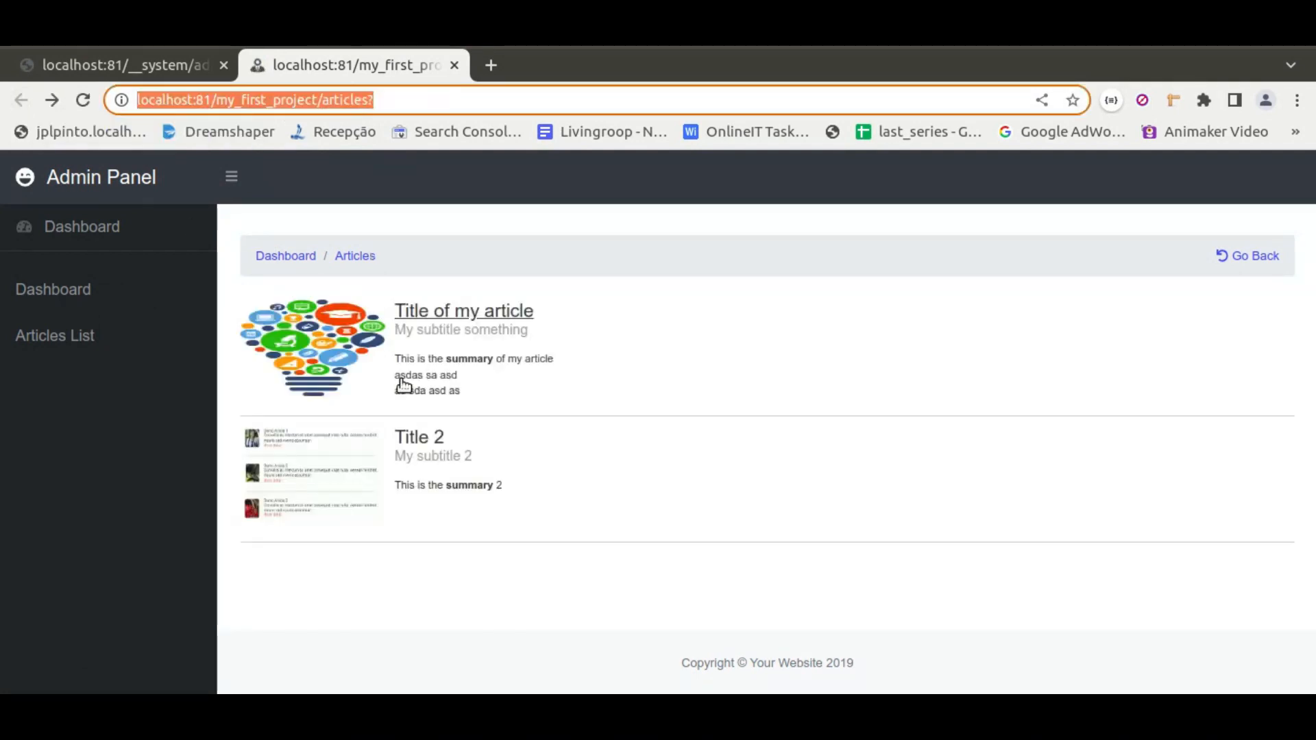
click(438, 442)
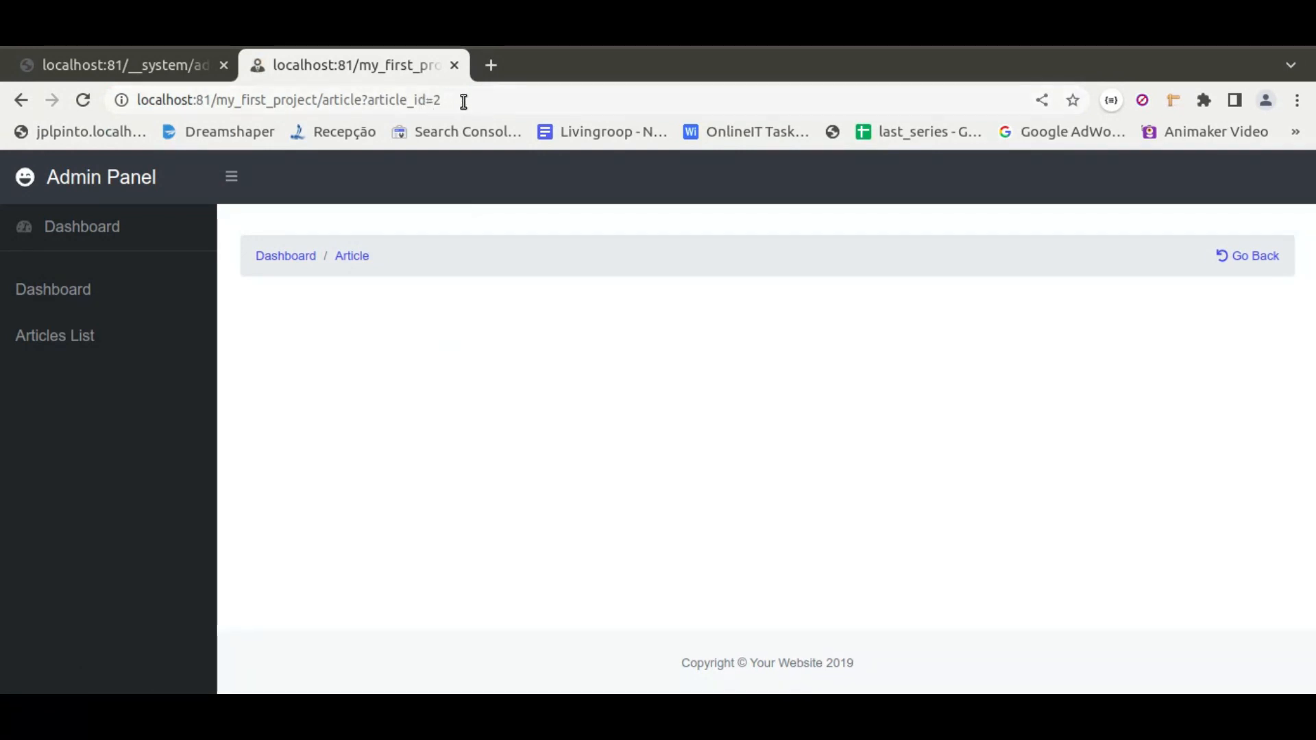
click(19, 100)
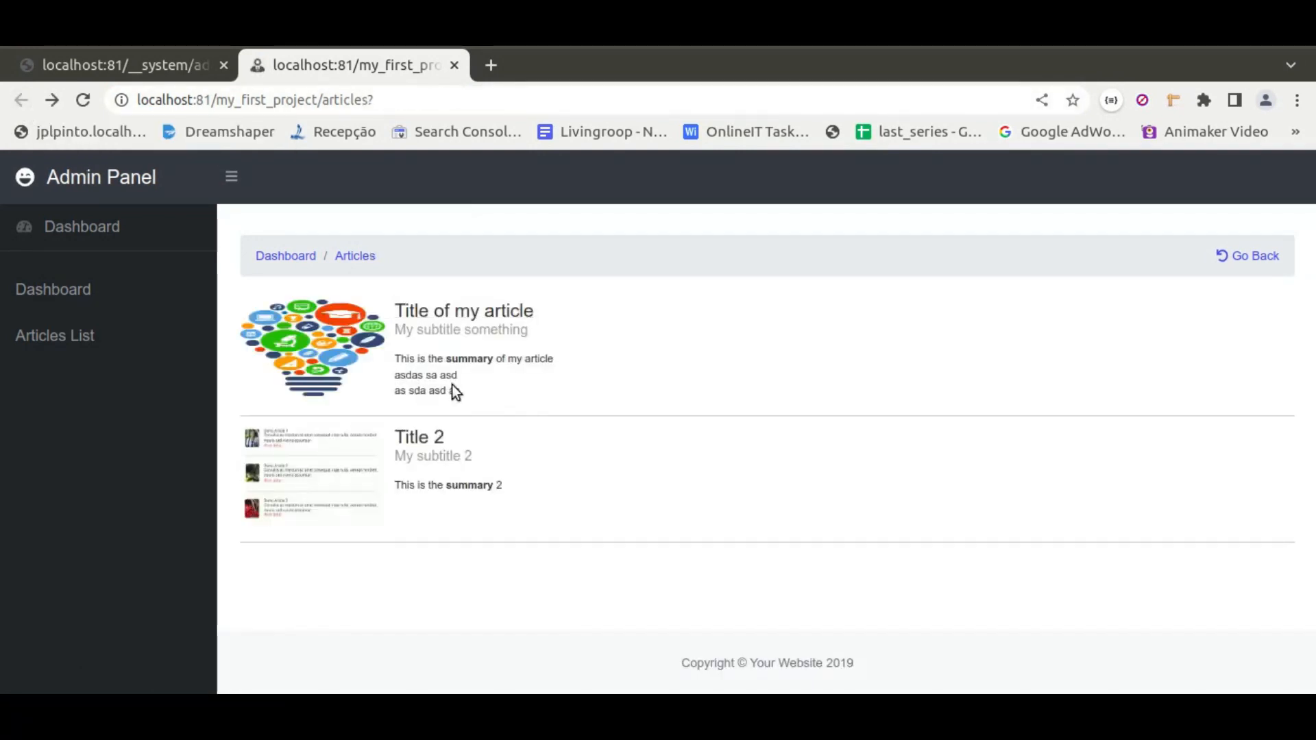
click(444, 314)
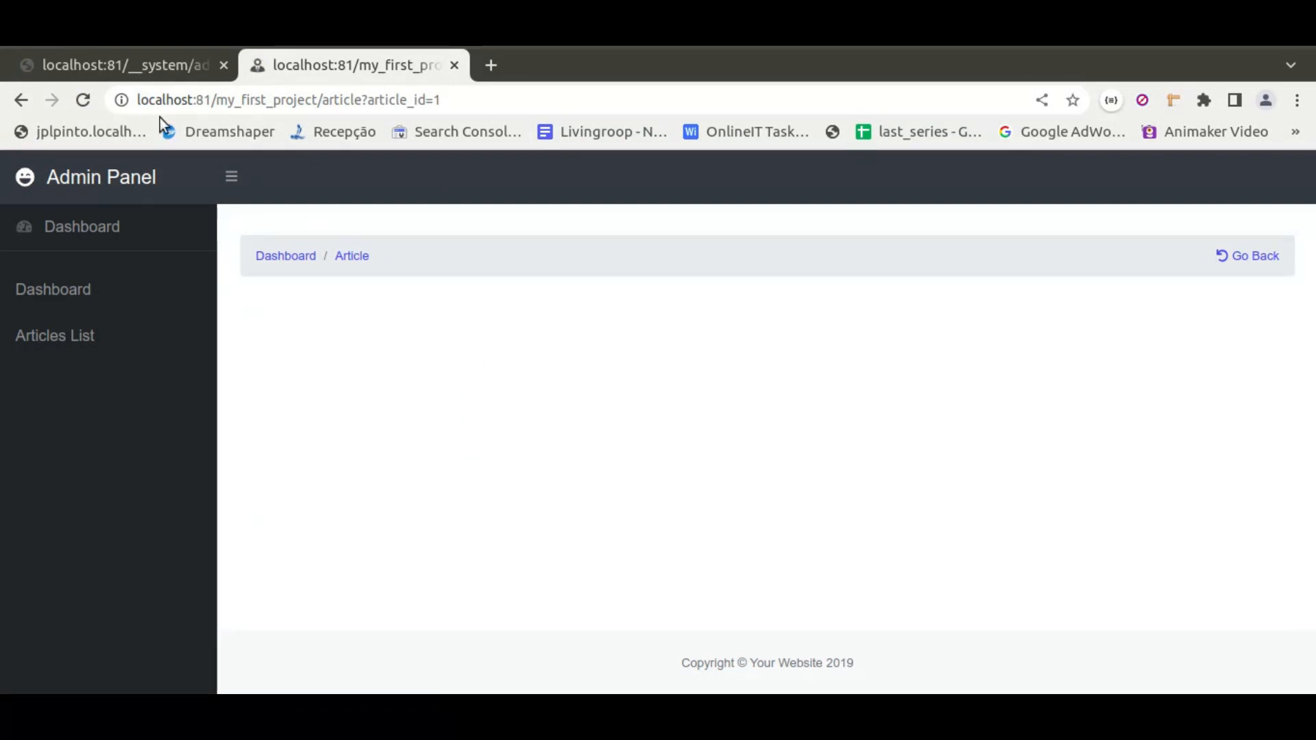
click(114, 65)
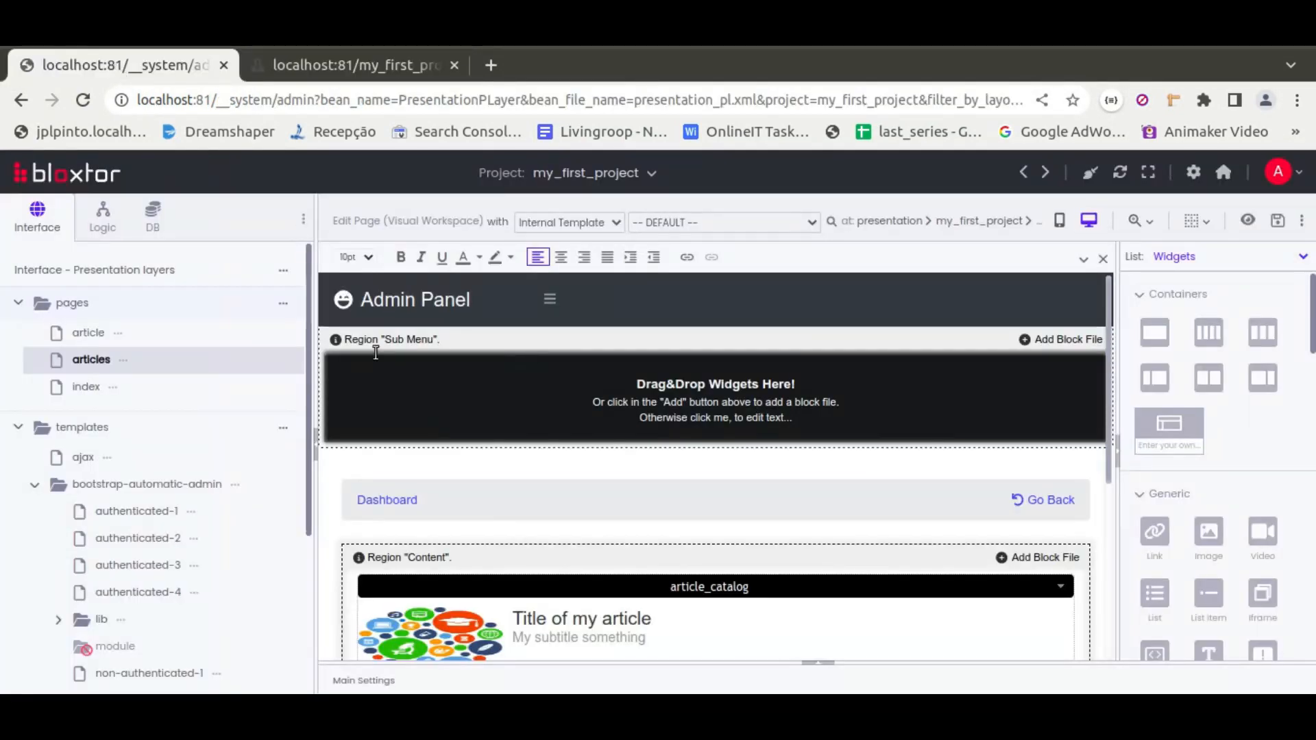
Open the article page for editing and dismiss the template chooser
click(88, 335)
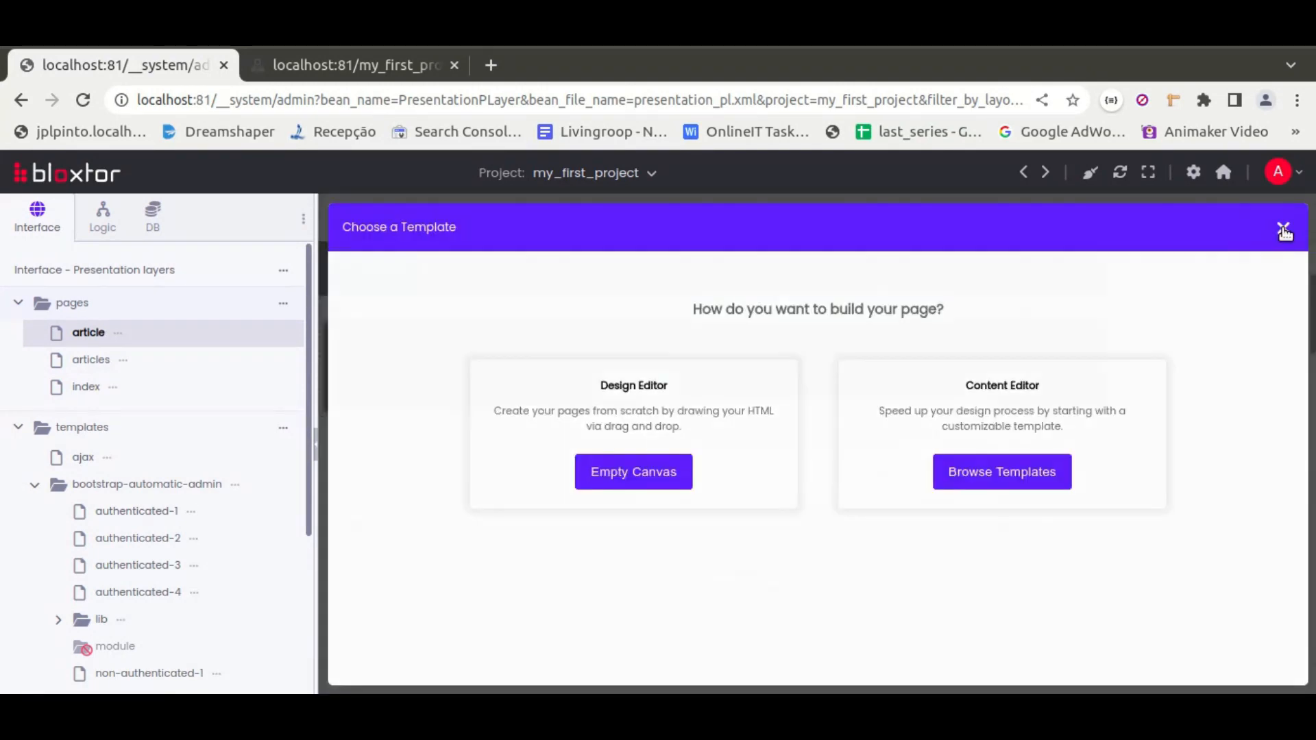
click(1282, 229)
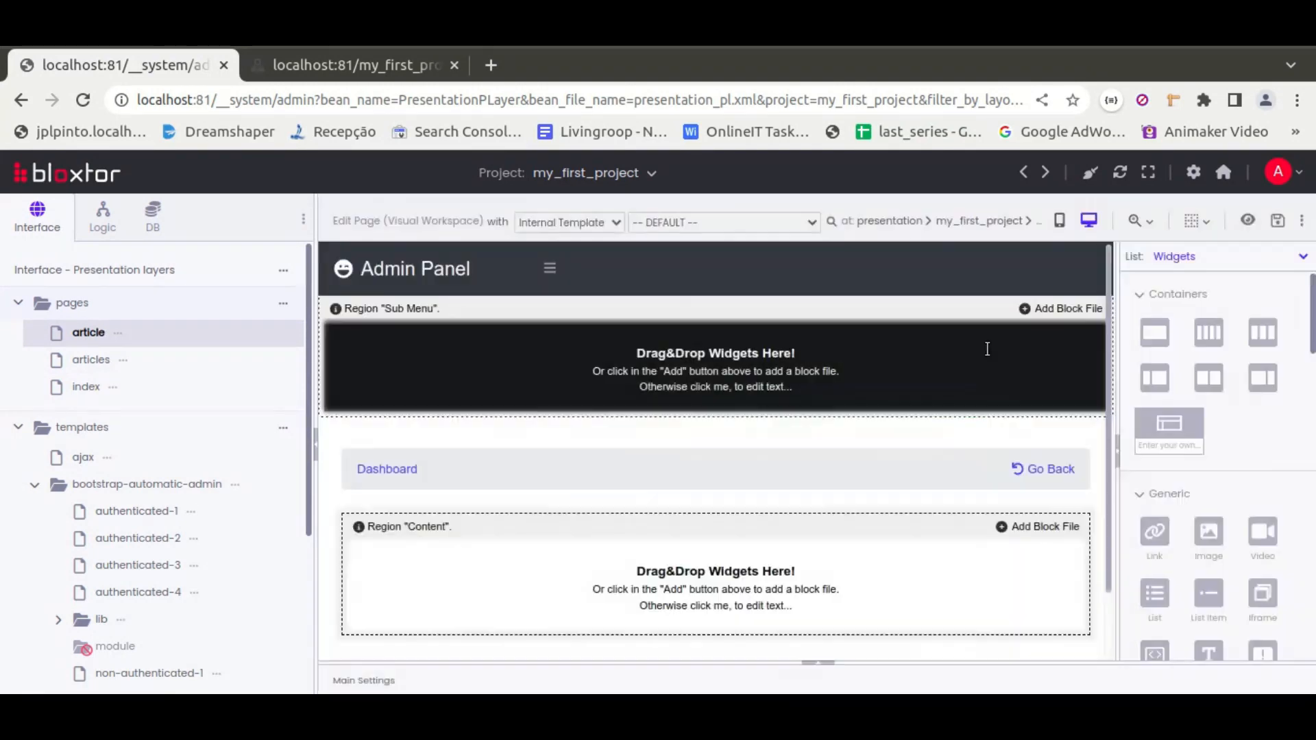
Switch the side list to Modules, Blocks and DB Drivers and expand the article module
click(1300, 257)
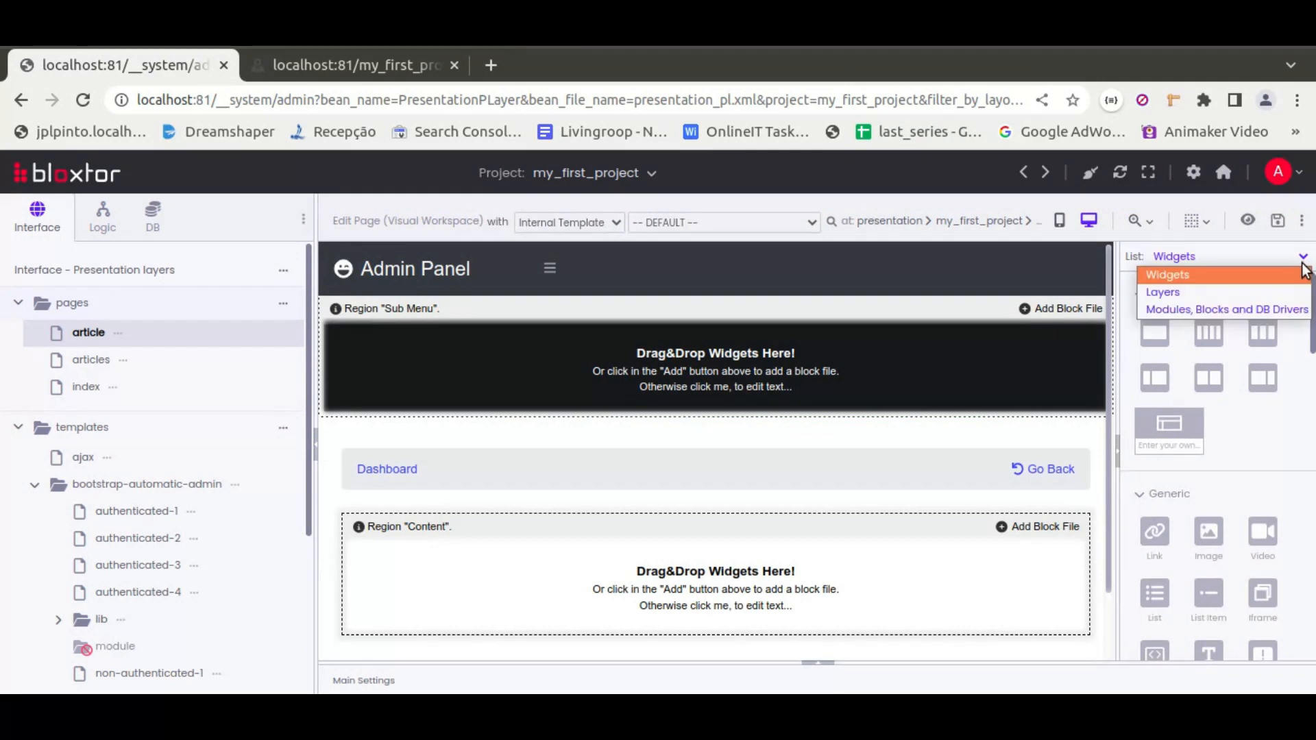
click(1192, 318)
click(1179, 294)
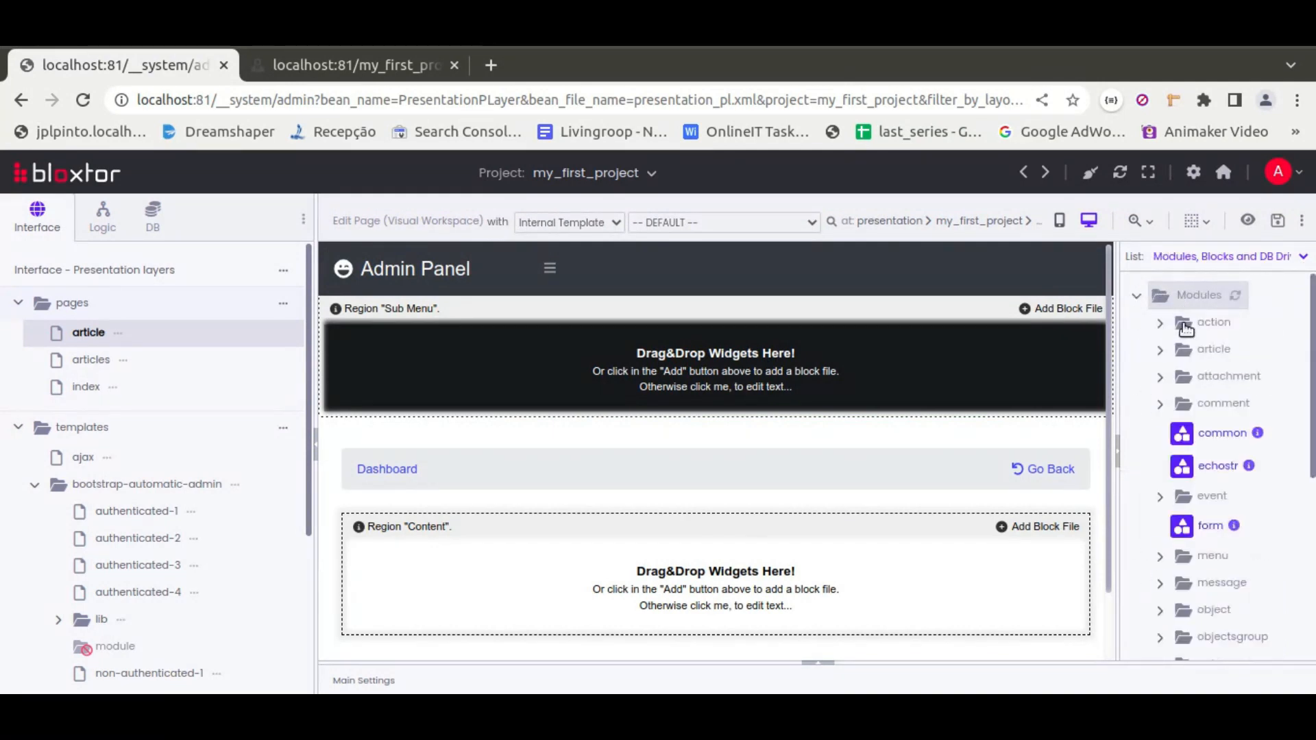
click(1210, 349)
drag(1110, 368, 1031, 361)
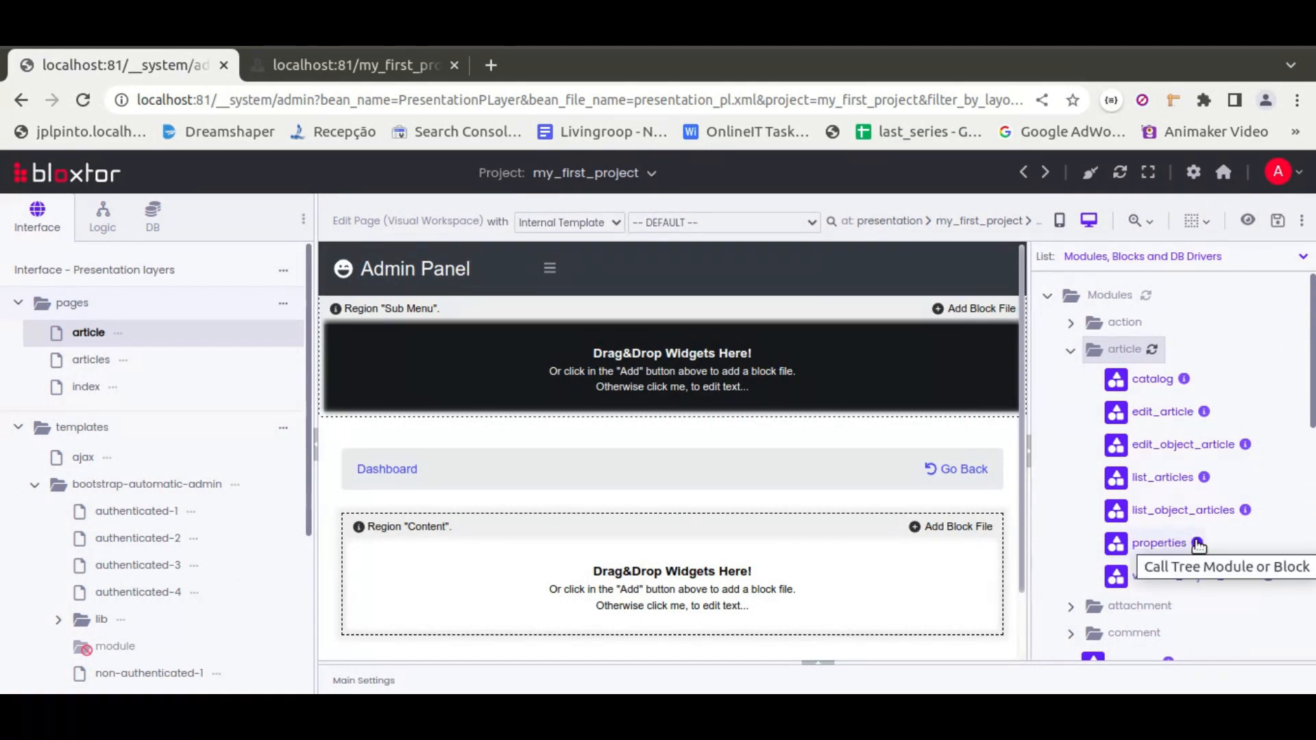
Insert the article module's properties block into the article page's Content region
click(1197, 543)
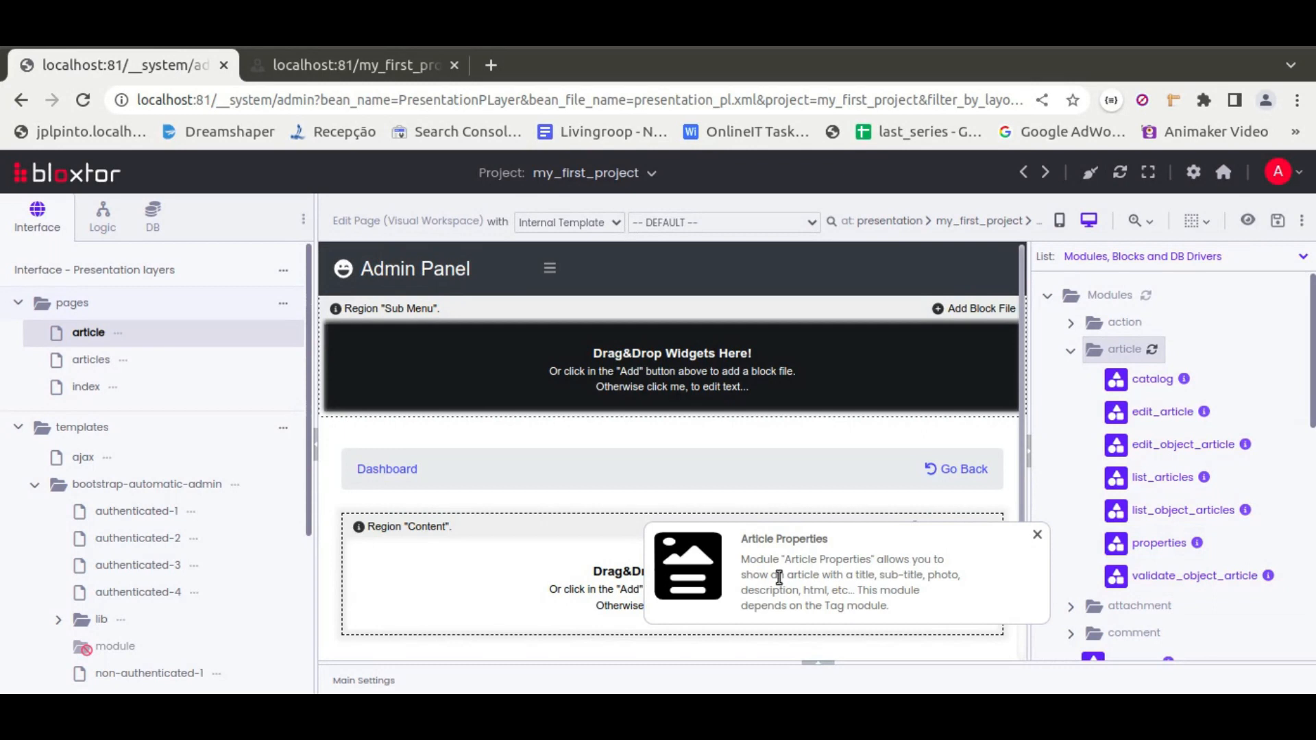
click(1039, 535)
drag(1159, 544, 659, 577)
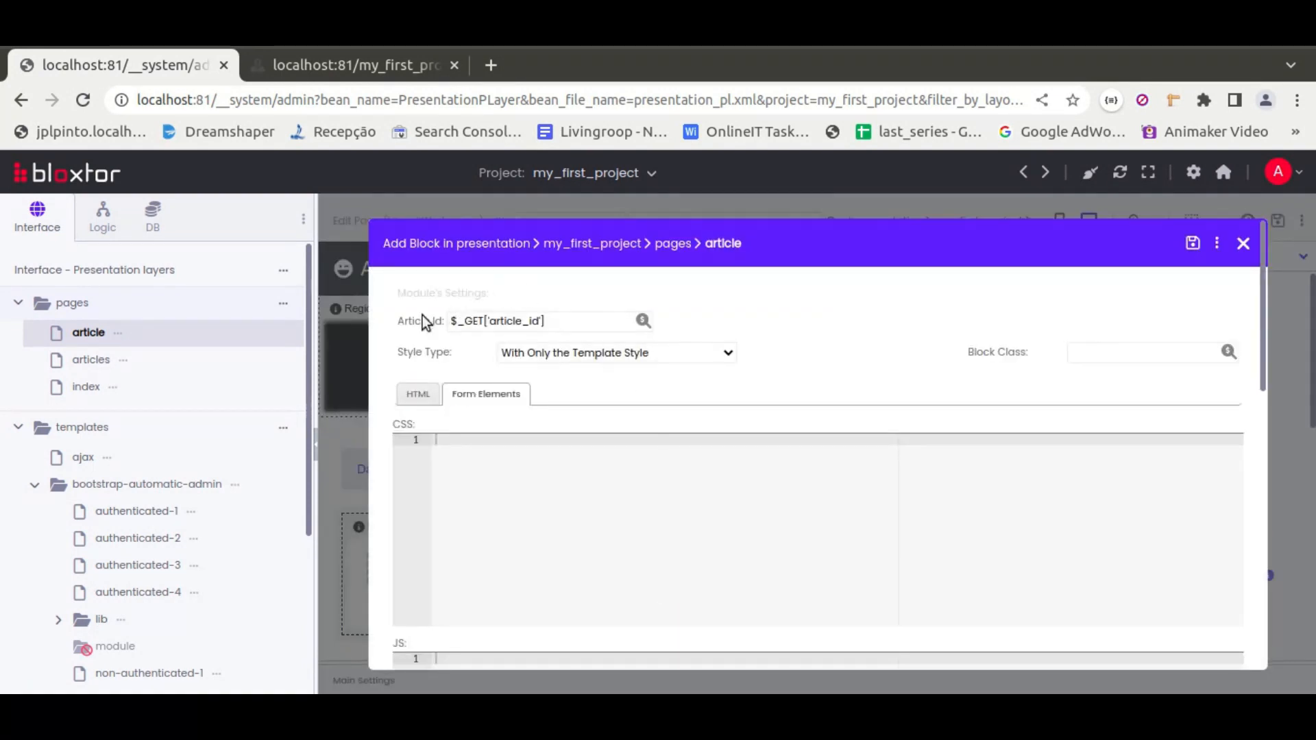
Set the properties block's style type to With the Module's Default + Template Style
double_click(512, 320)
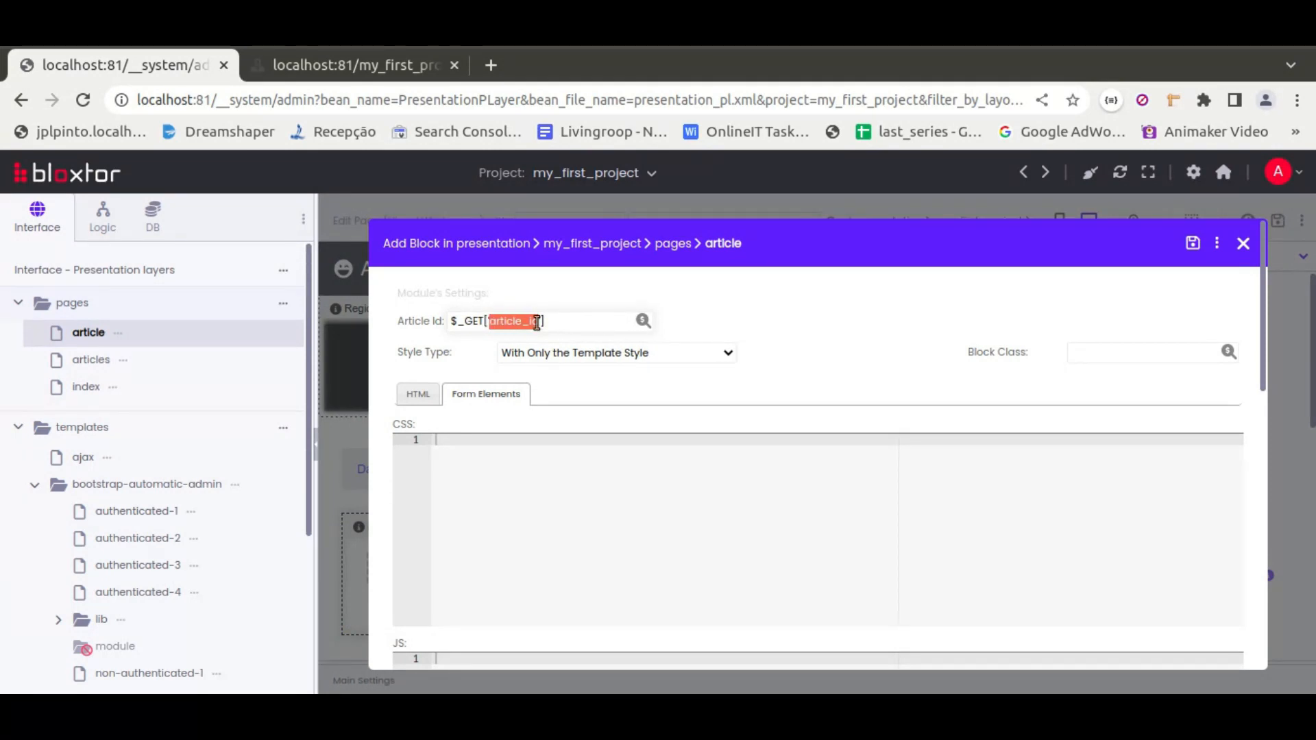
click(714, 320)
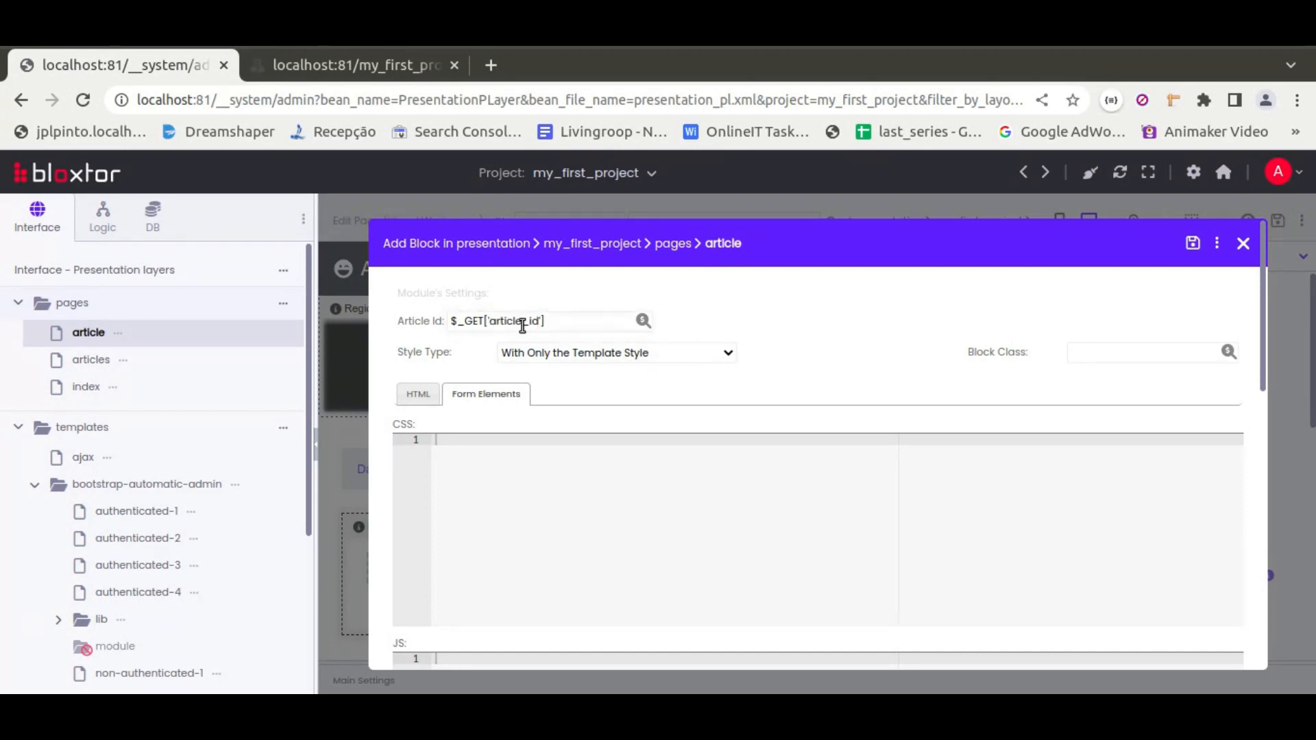
click(727, 354)
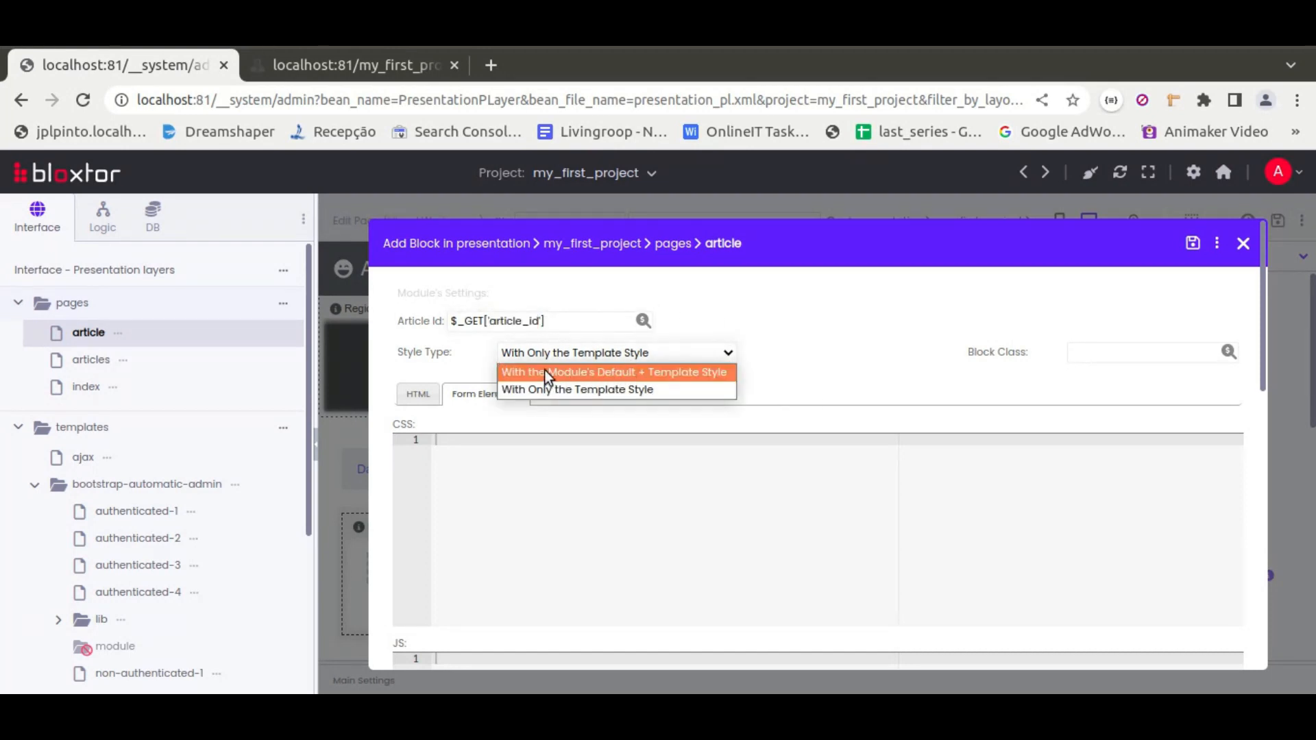
click(647, 373)
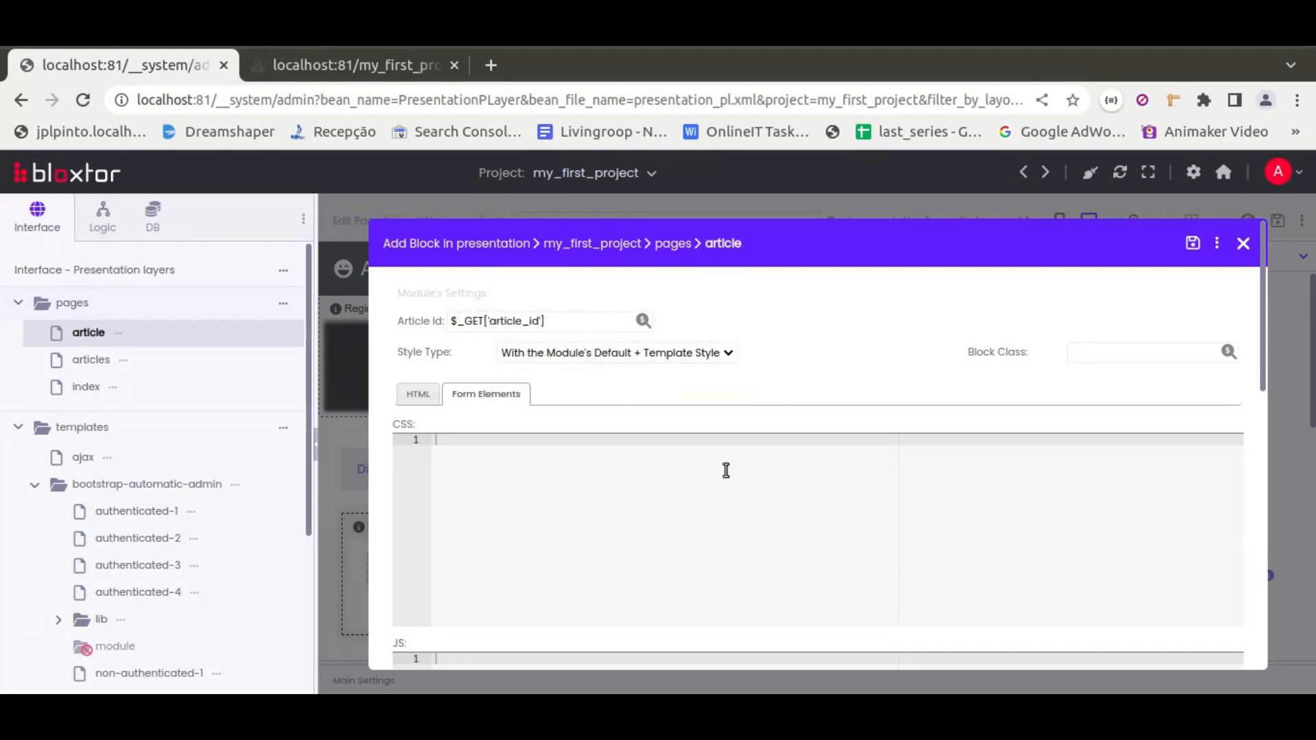
Hide the properties block's Tags field and save both the block and the article page
scroll(863, 369, down, 10)
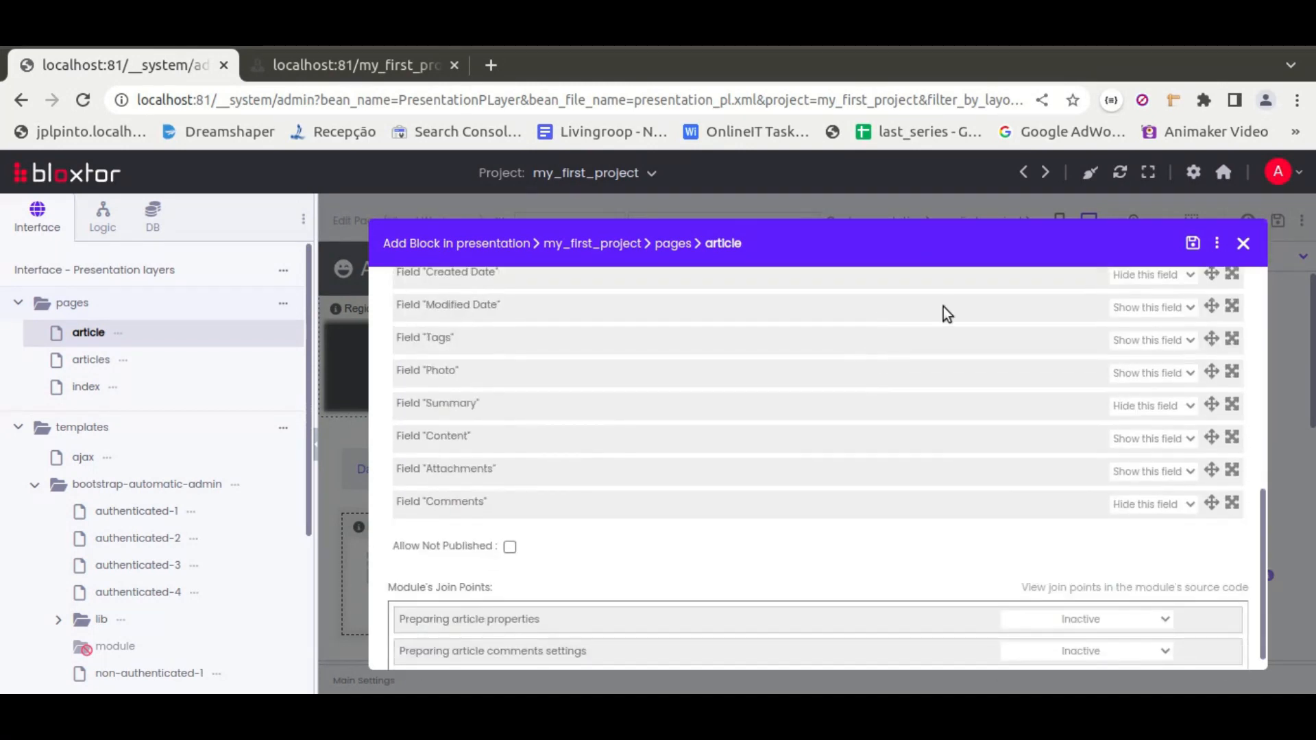
scroll(1051, 485, up, 1)
scroll(1051, 485, up, 1)
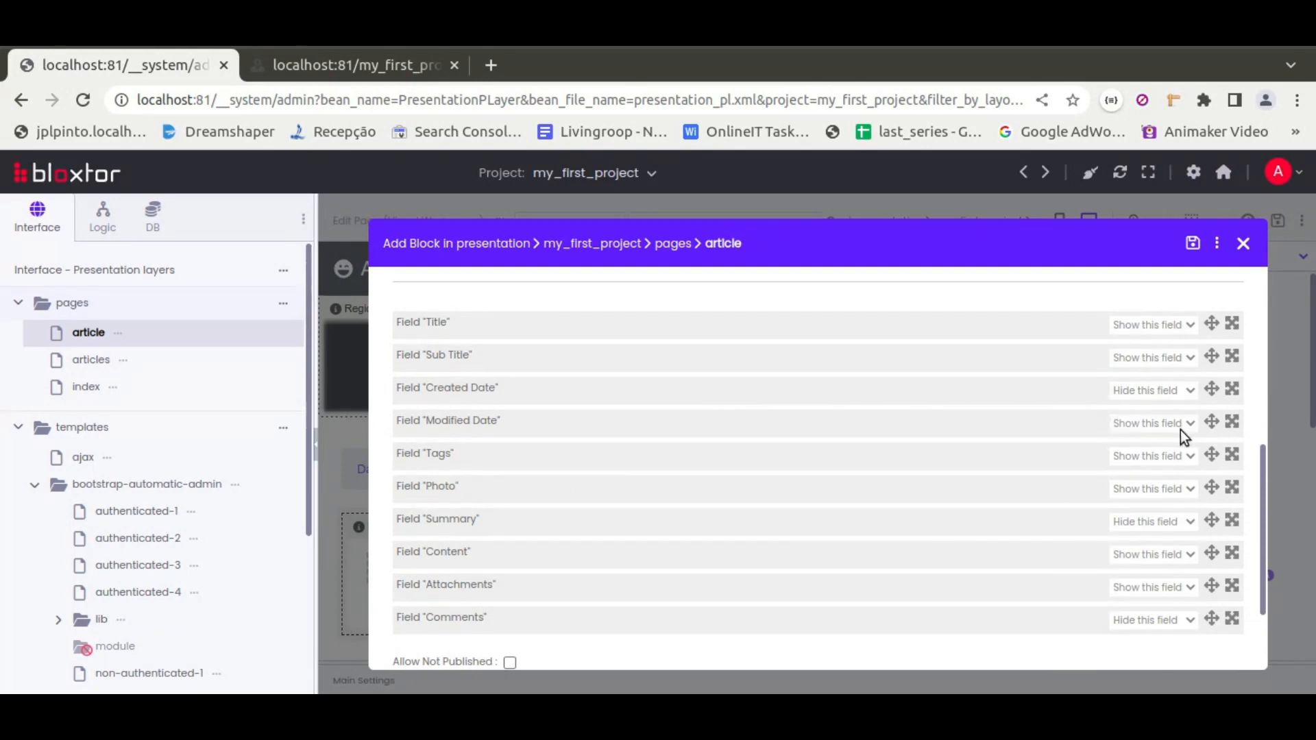
click(1138, 458)
click(1144, 475)
scroll(1034, 524, down, 2)
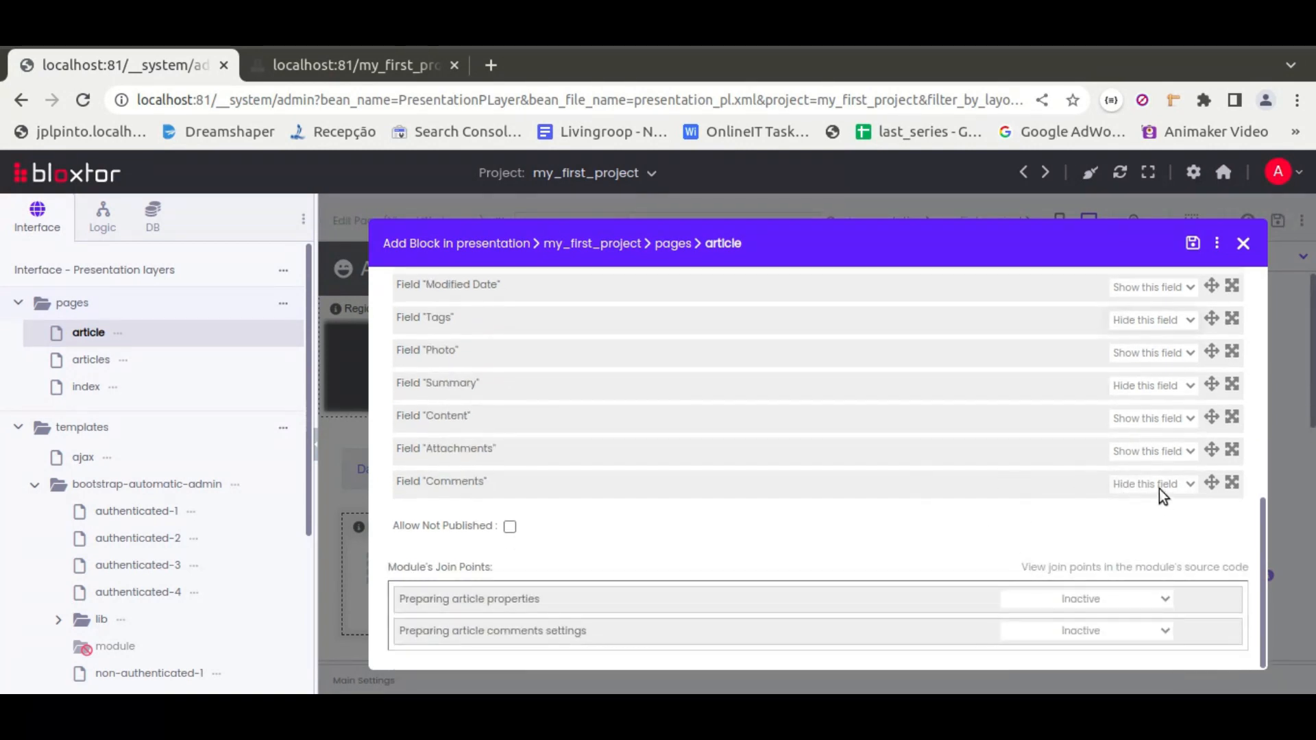
click(1192, 245)
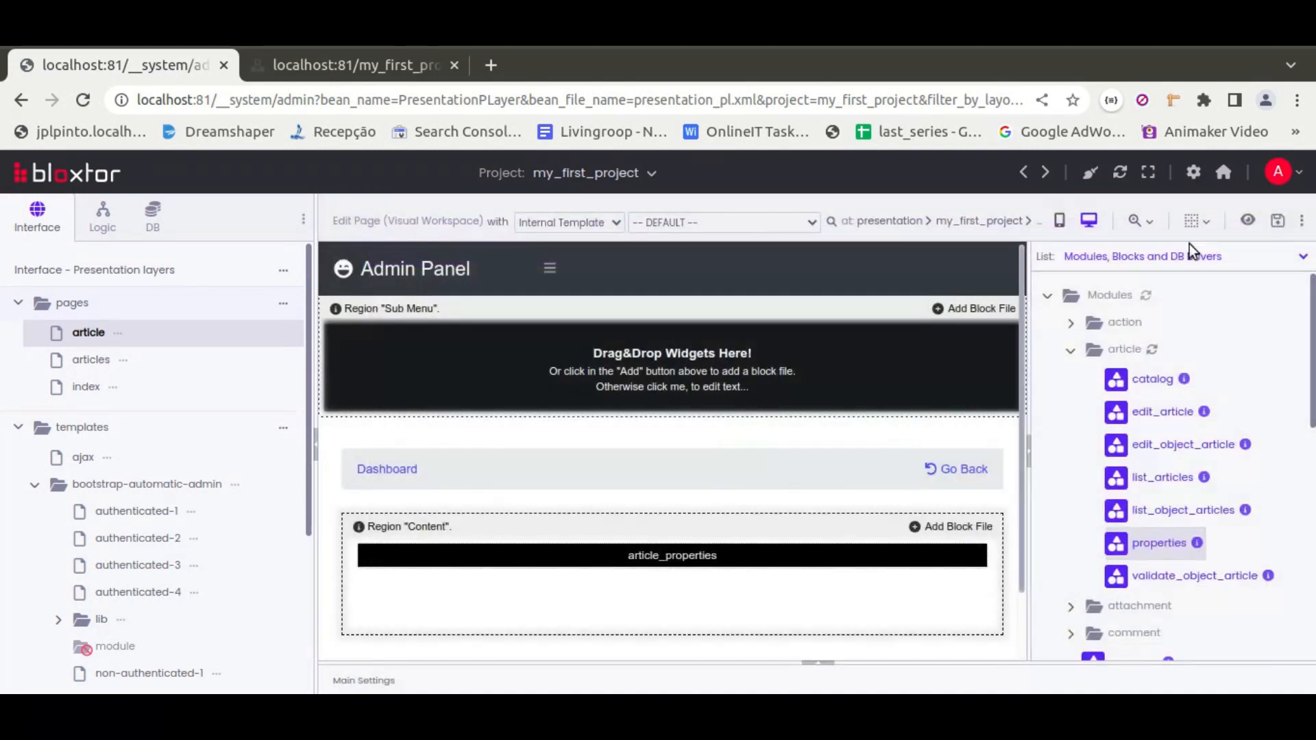
click(1278, 222)
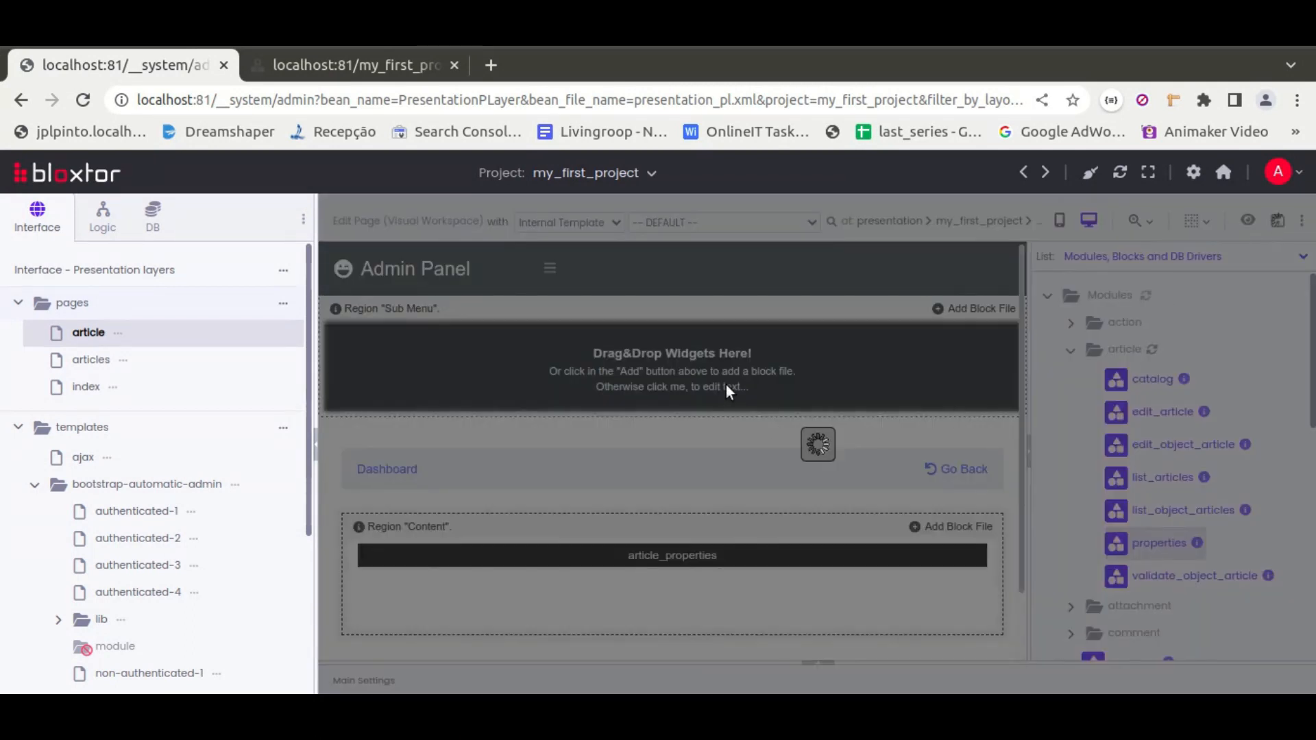
Reload the preview and move between the articles list and each article's page to test them
click(344, 65)
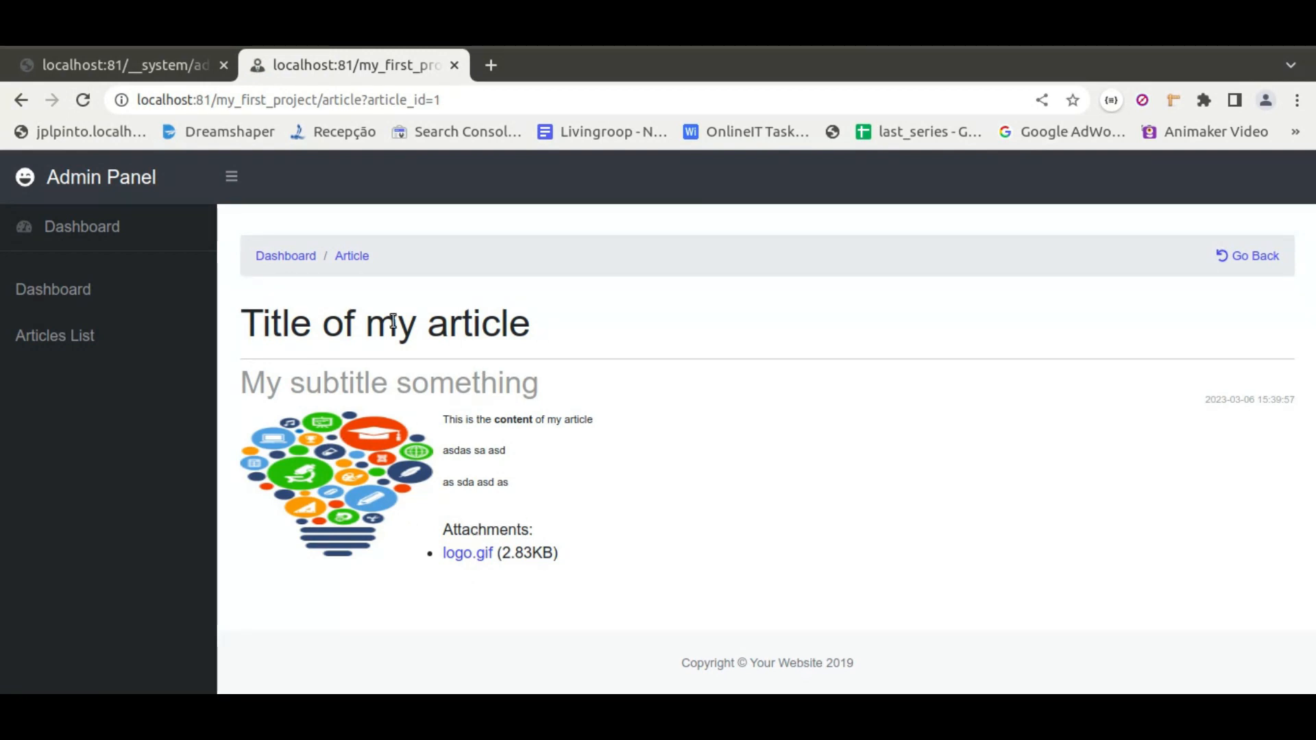
click(21, 100)
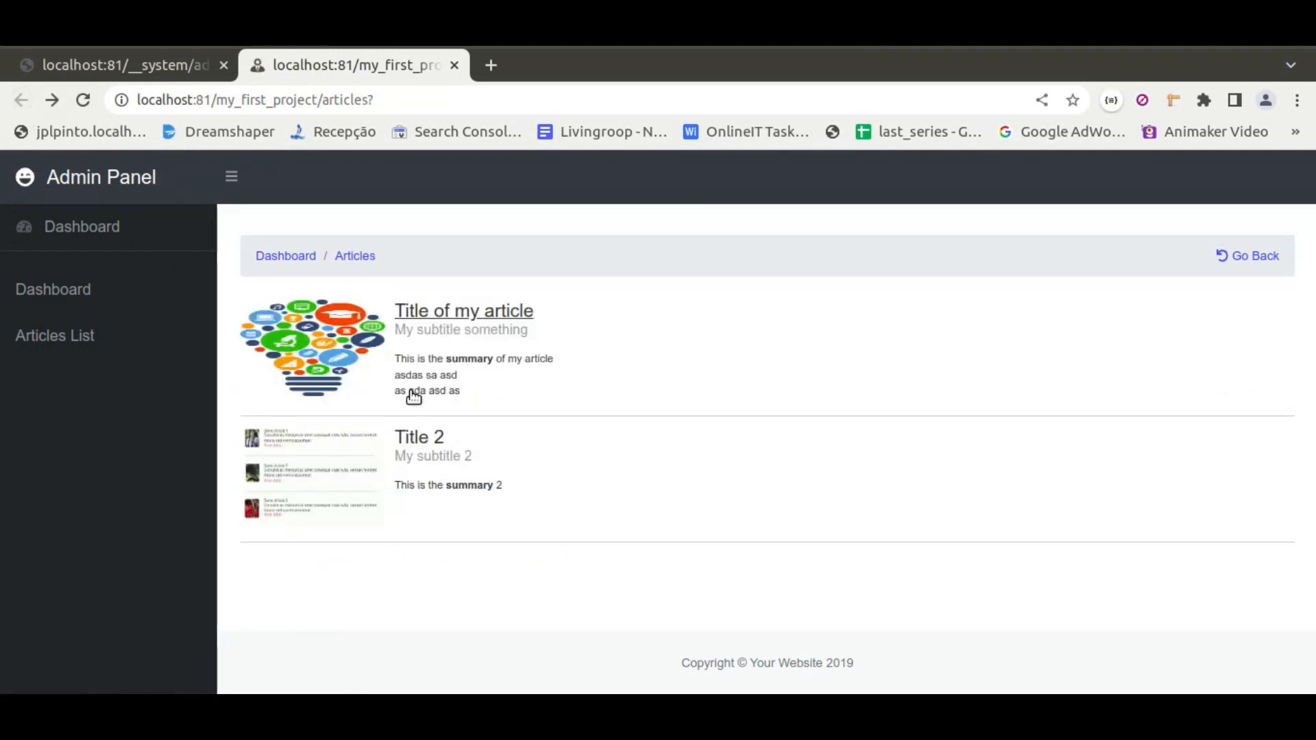
click(440, 439)
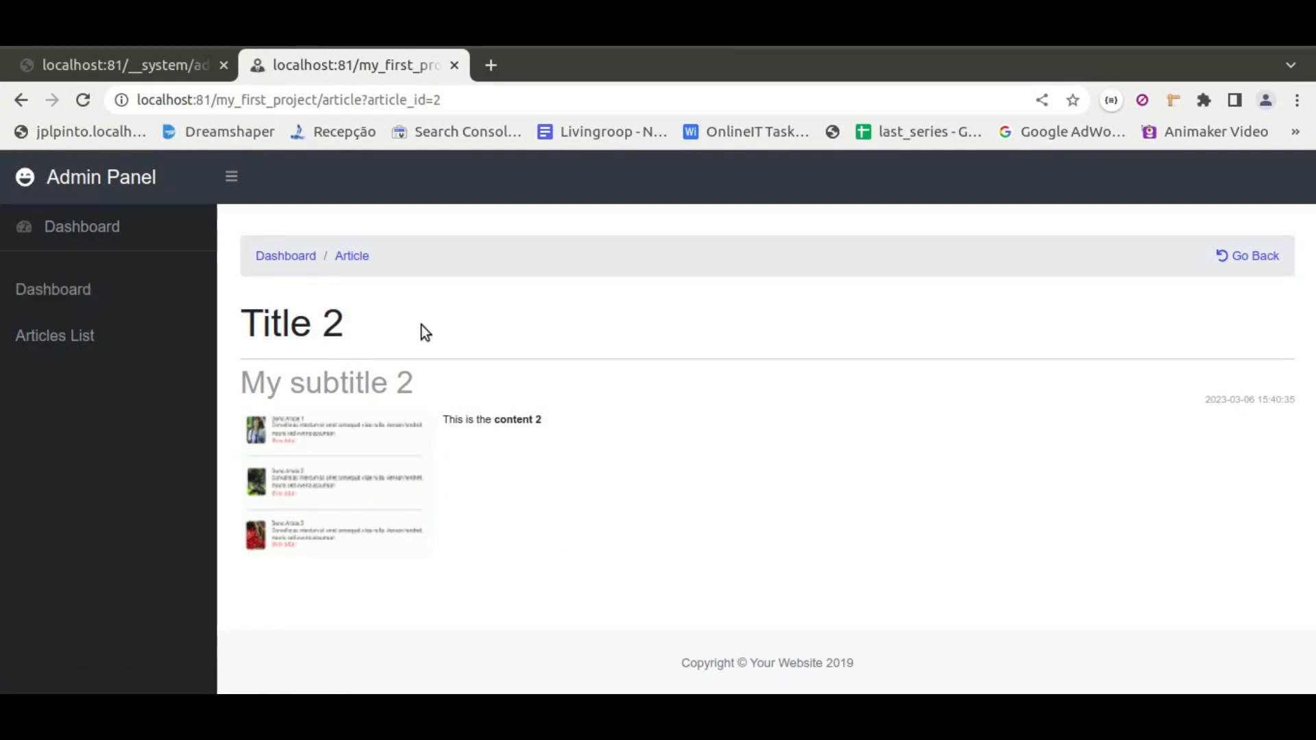
click(58, 340)
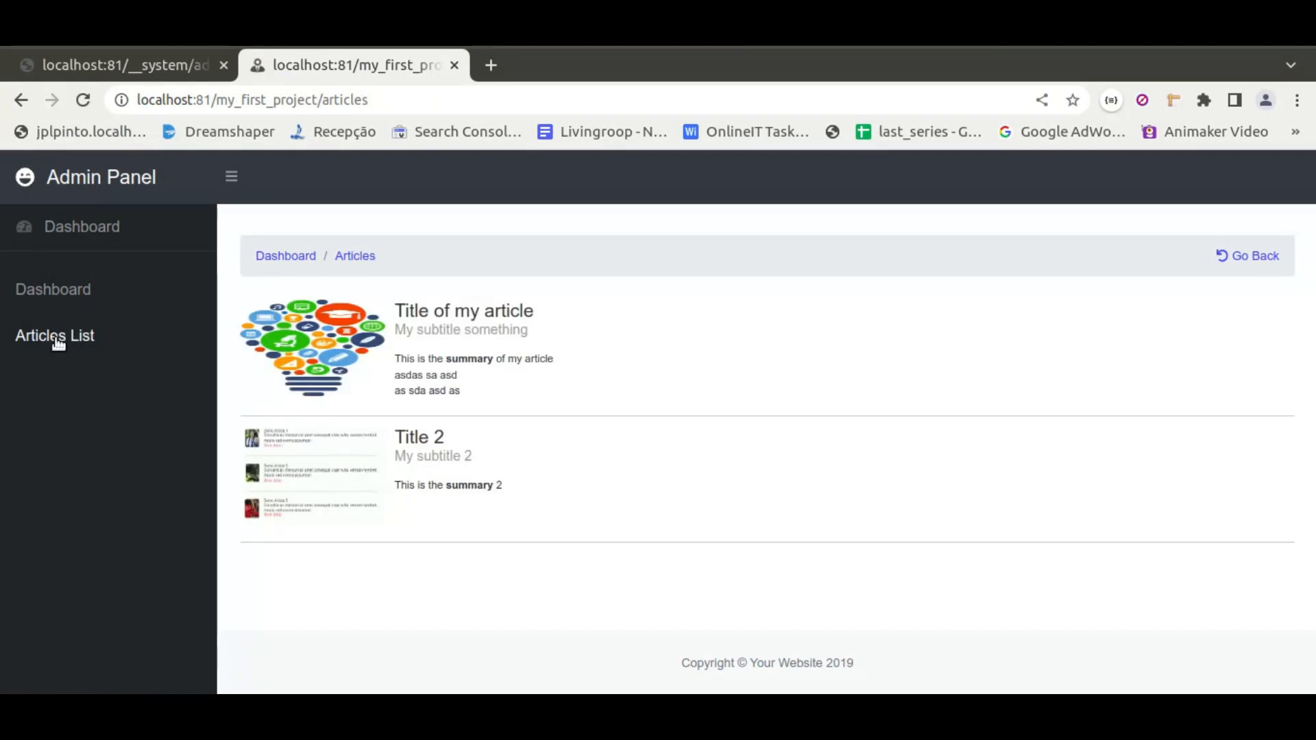
click(56, 298)
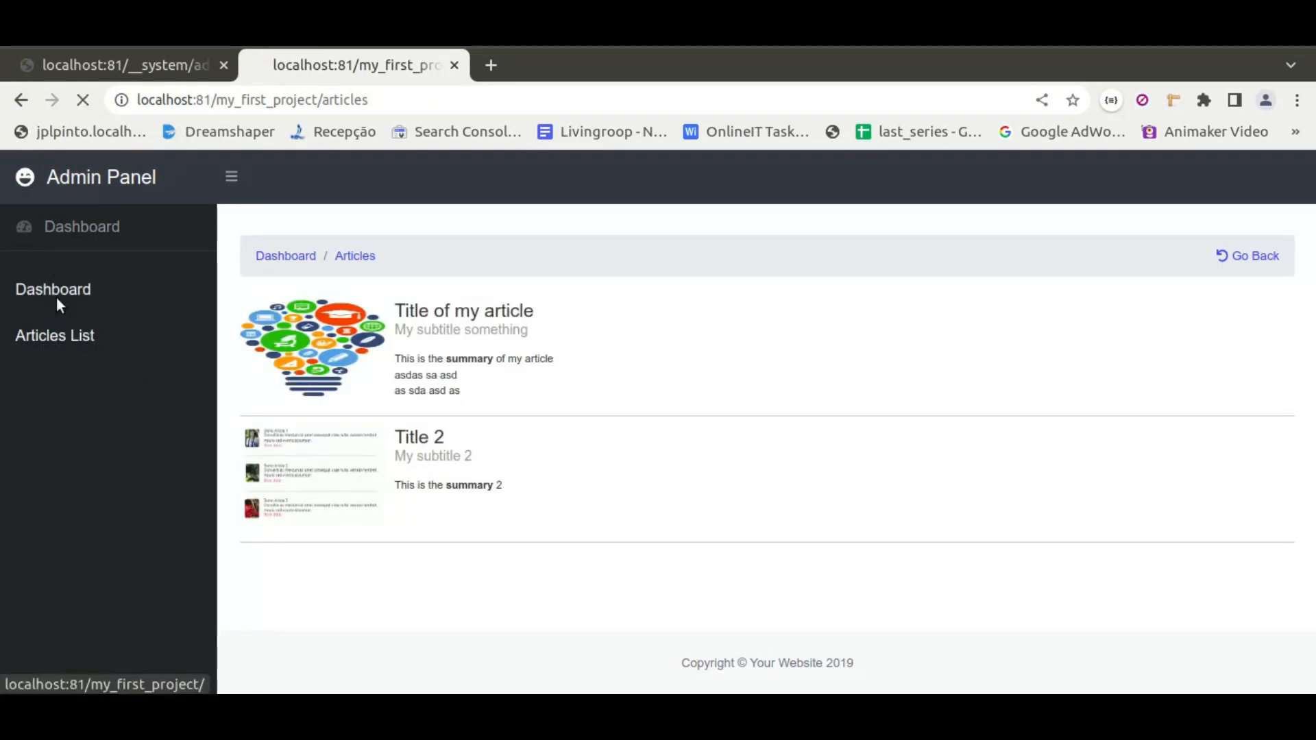
click(69, 349)
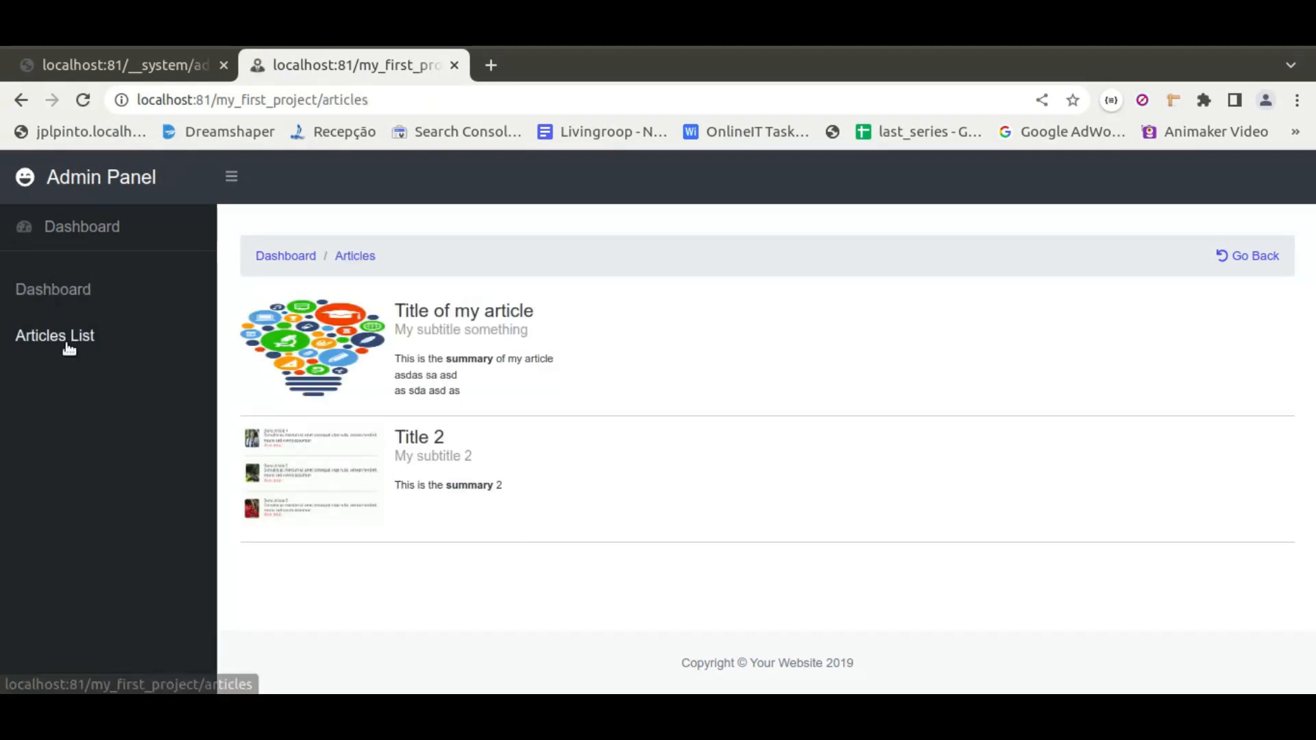
right_click(383, 342)
click(591, 326)
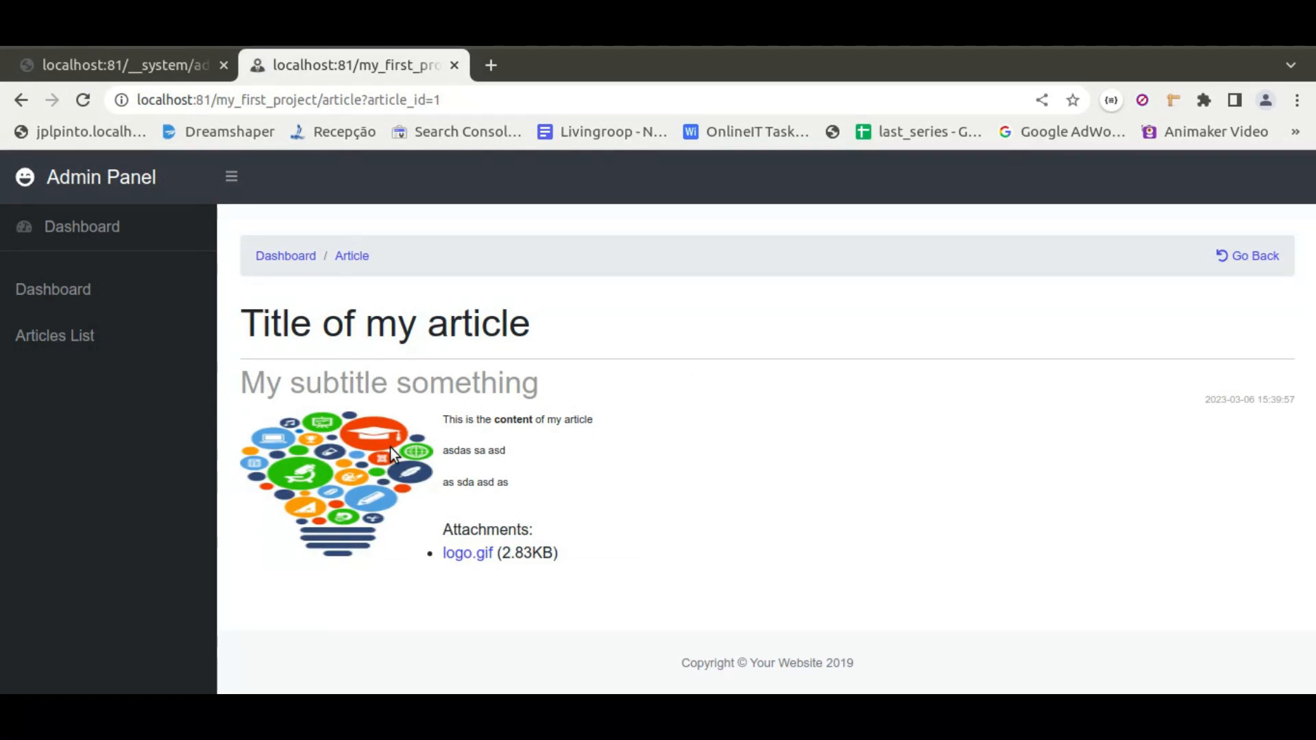
drag(264, 324, 590, 531)
click(594, 527)
Open the articles page's catalog block, switch its style type to With Only the Template Style, and save it
click(176, 68)
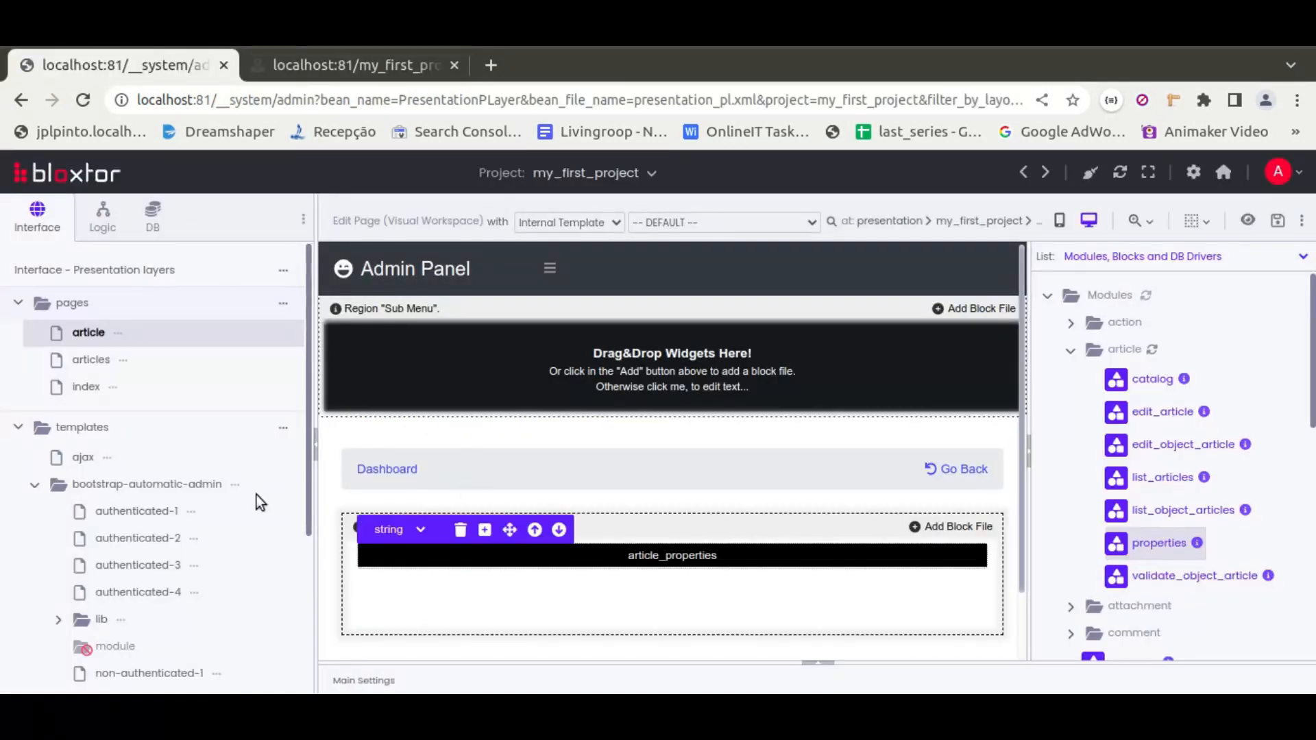
click(93, 361)
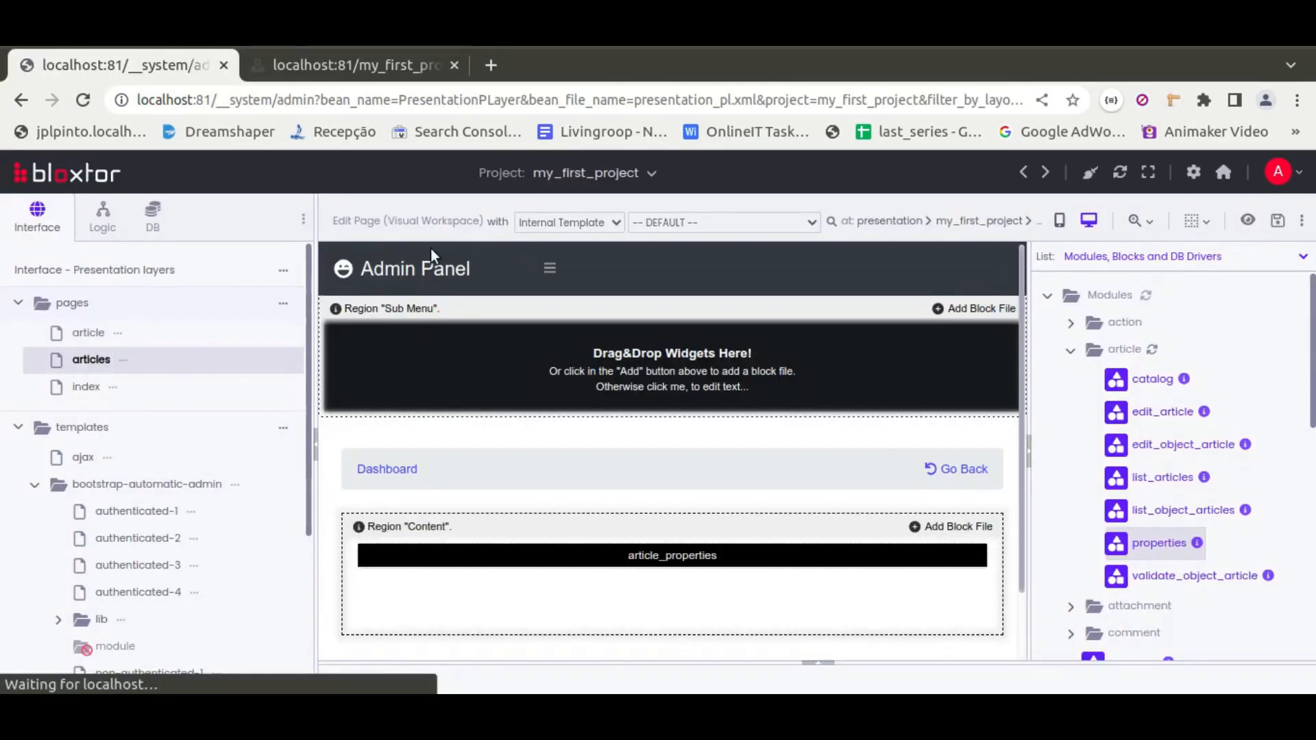
click(347, 63)
click(53, 334)
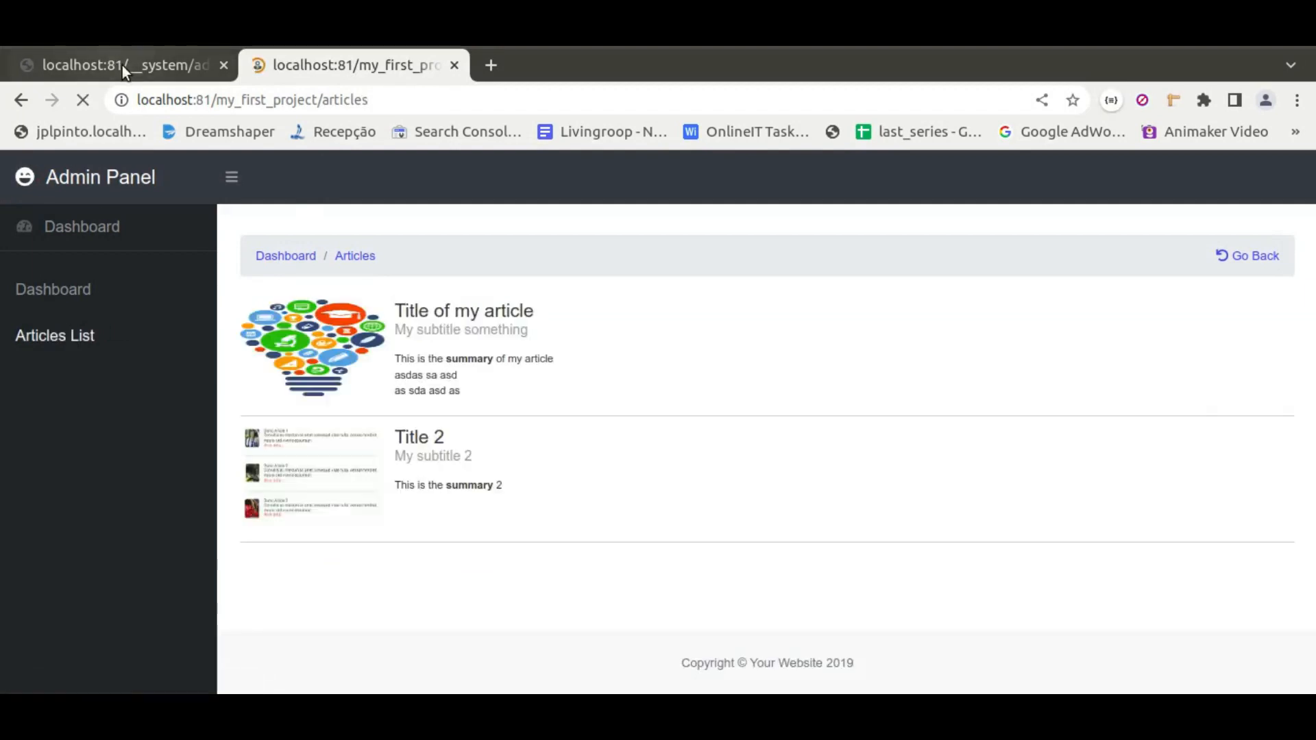
click(122, 65)
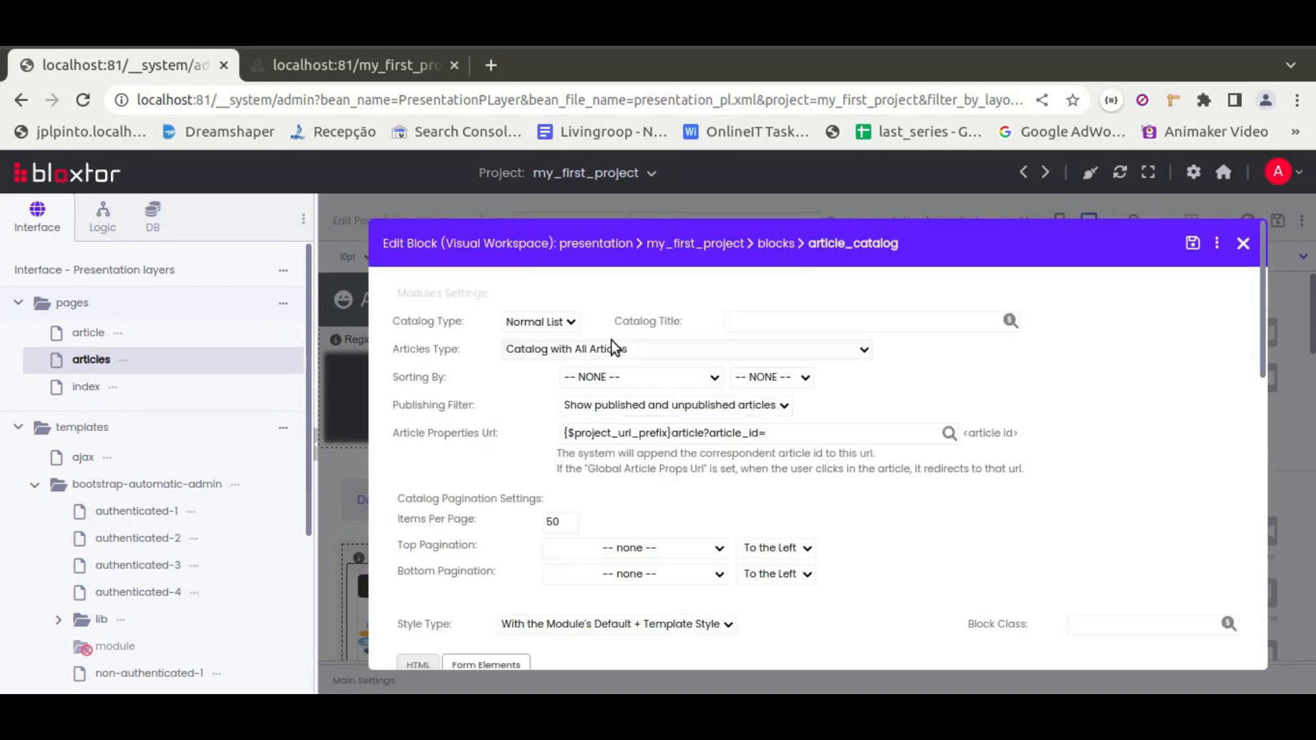
scroll(497, 520, down, 2)
click(622, 507)
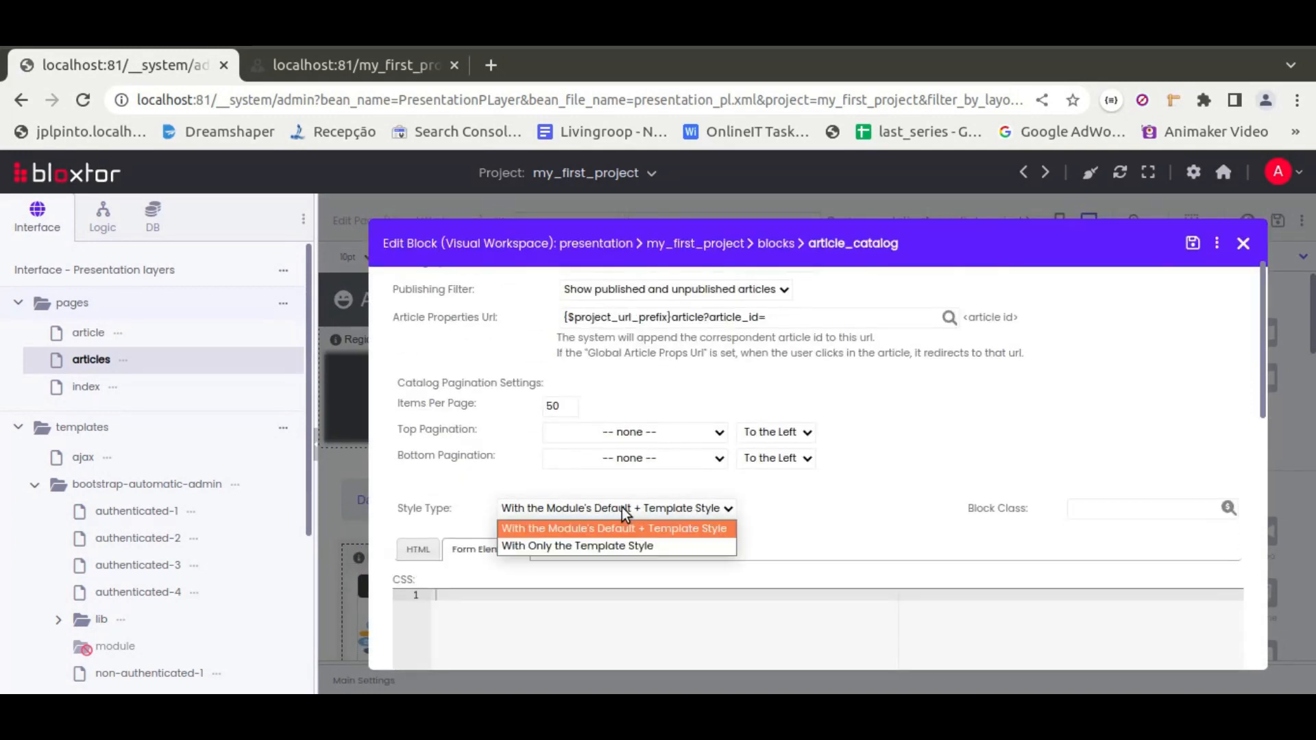
click(573, 548)
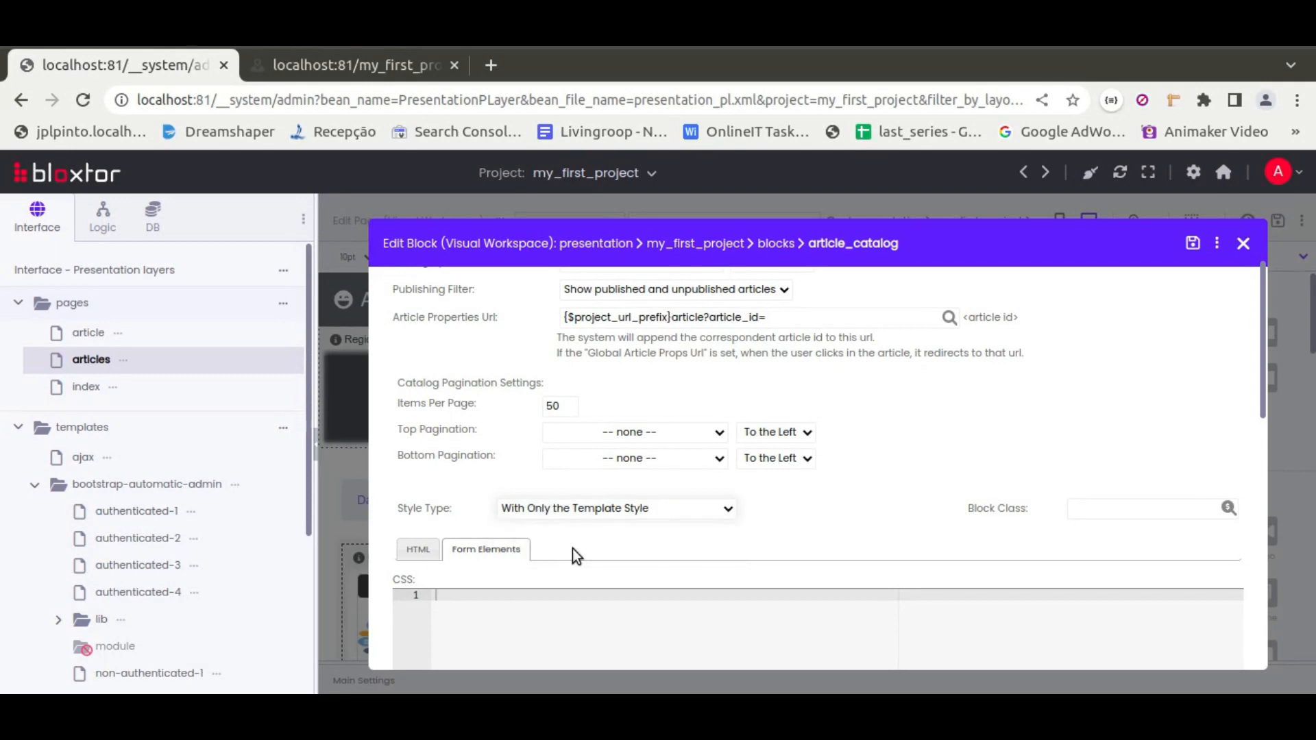
click(1192, 242)
Reload the articles preview and scroll through the catalog to check its styling
click(331, 65)
click(82, 100)
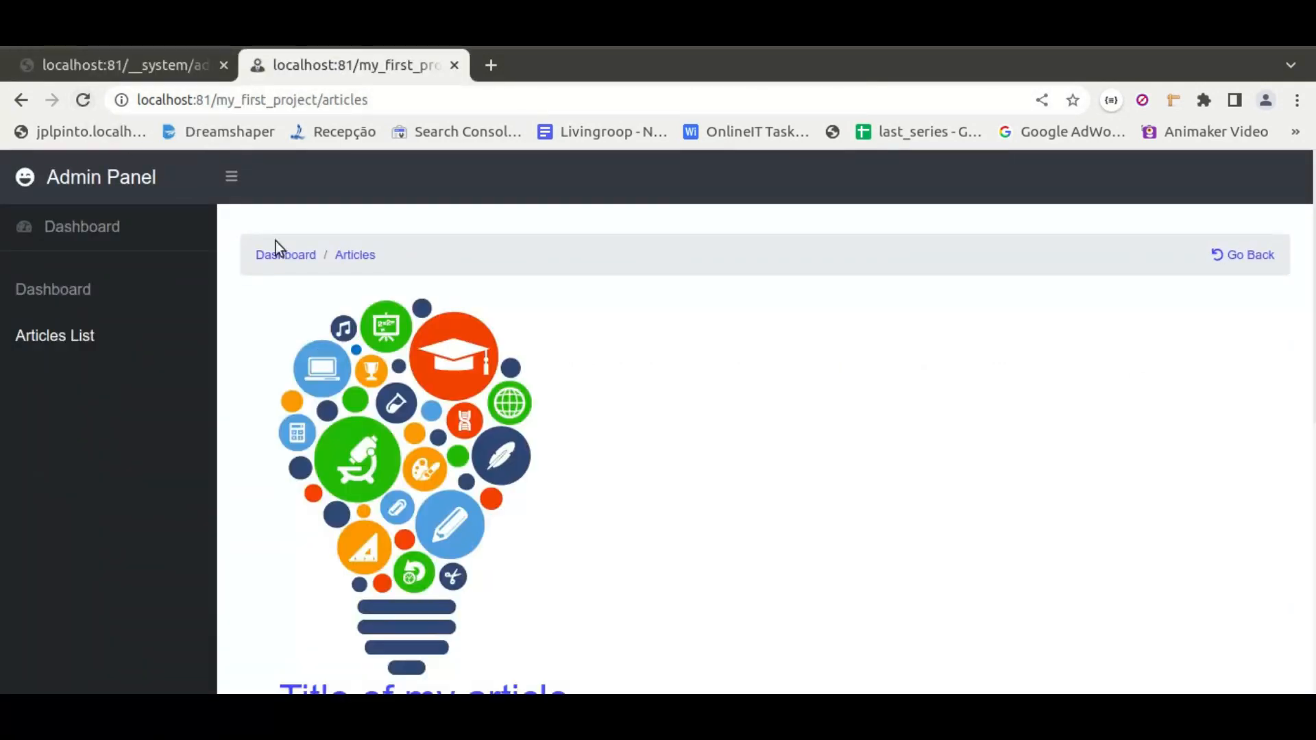
scroll(654, 397, down, 5)
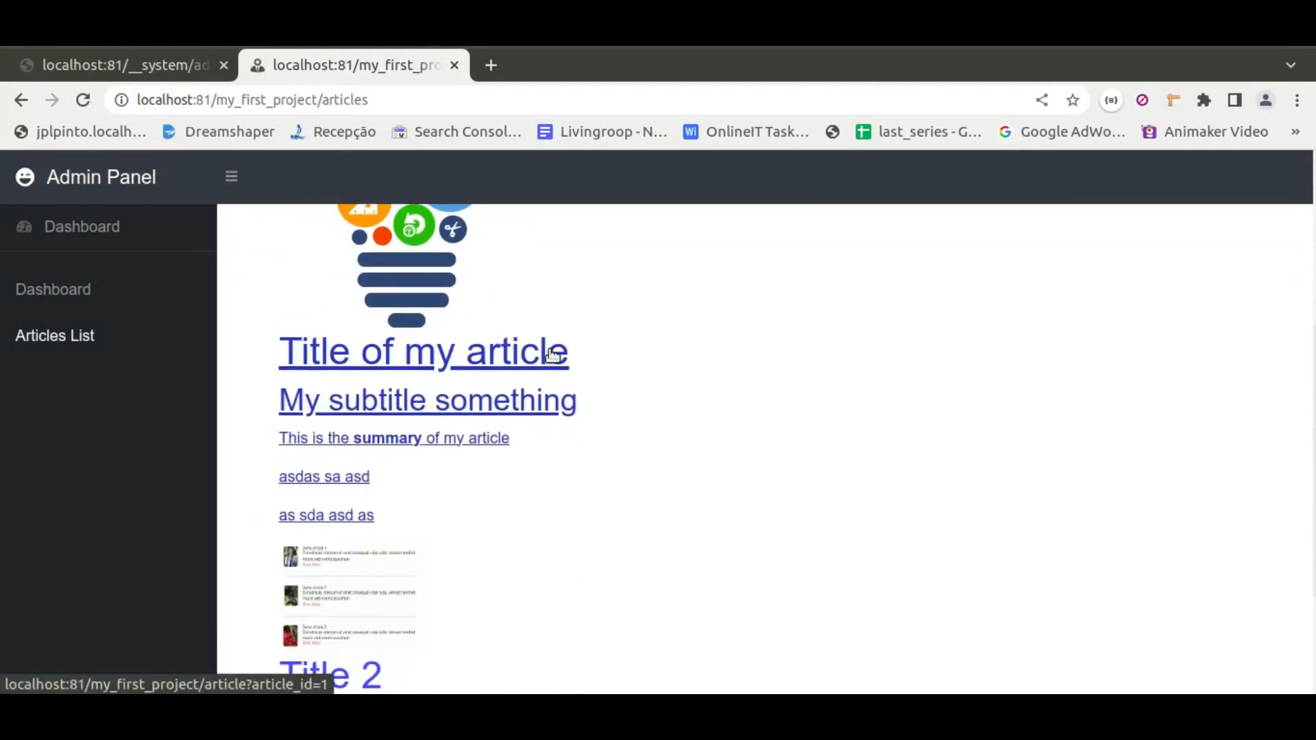
scroll(753, 500, down, 3)
scroll(603, 510, up, 2)
scroll(603, 508, down, 2)
scroll(662, 525, up, 6)
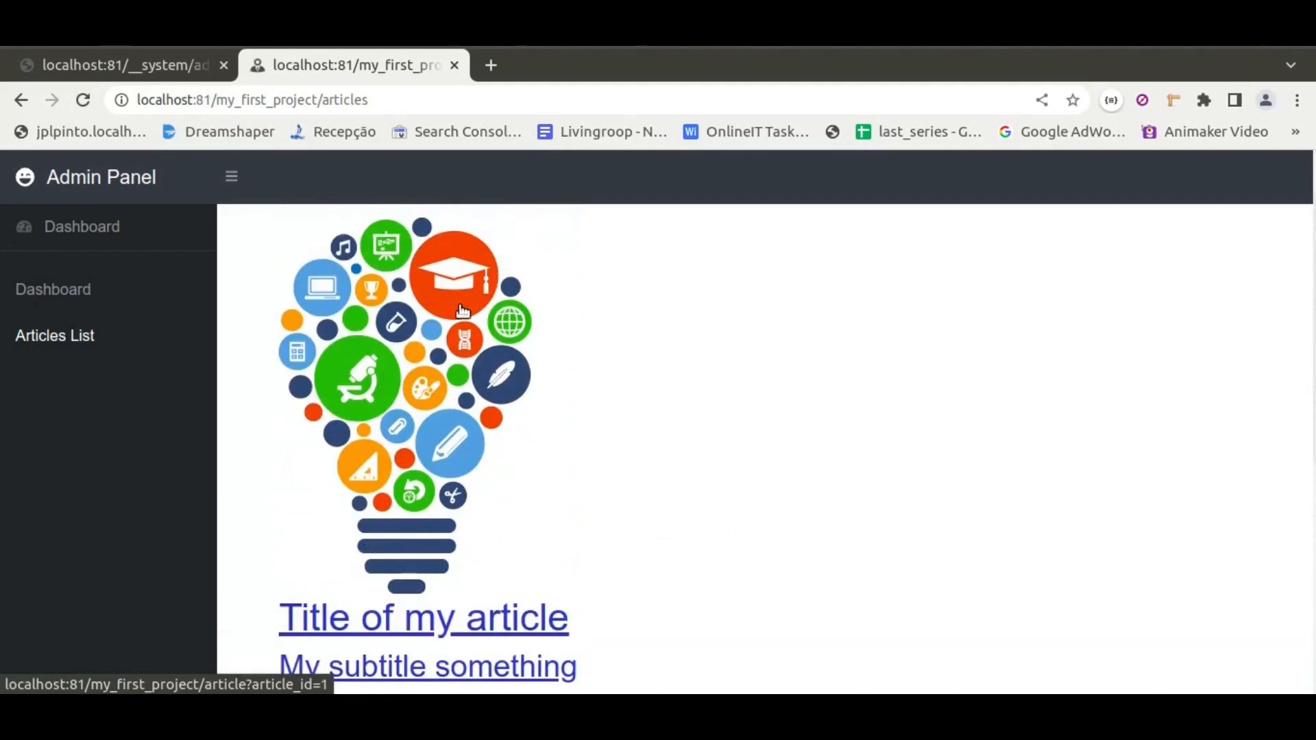
scroll(672, 507, down, 5)
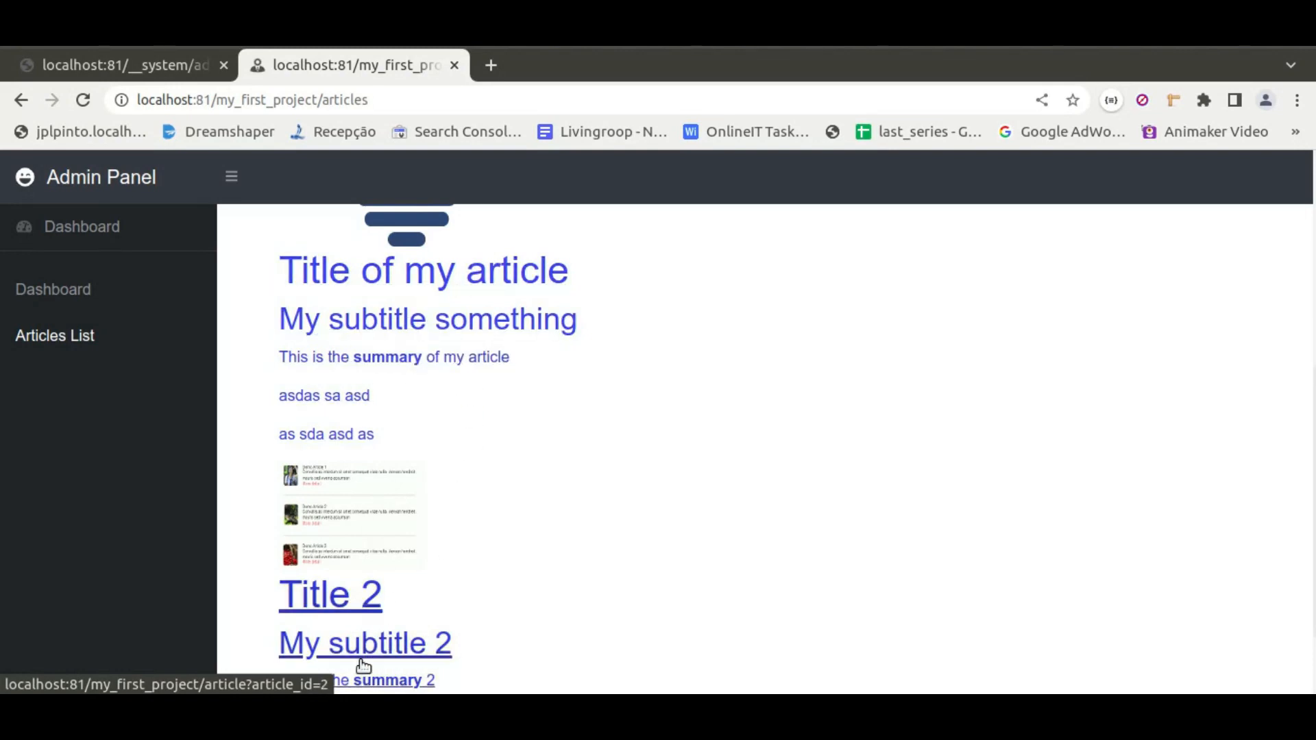
Set the catalog block's style type back to With the Module's Default + Template Style and save it
click(129, 64)
click(616, 515)
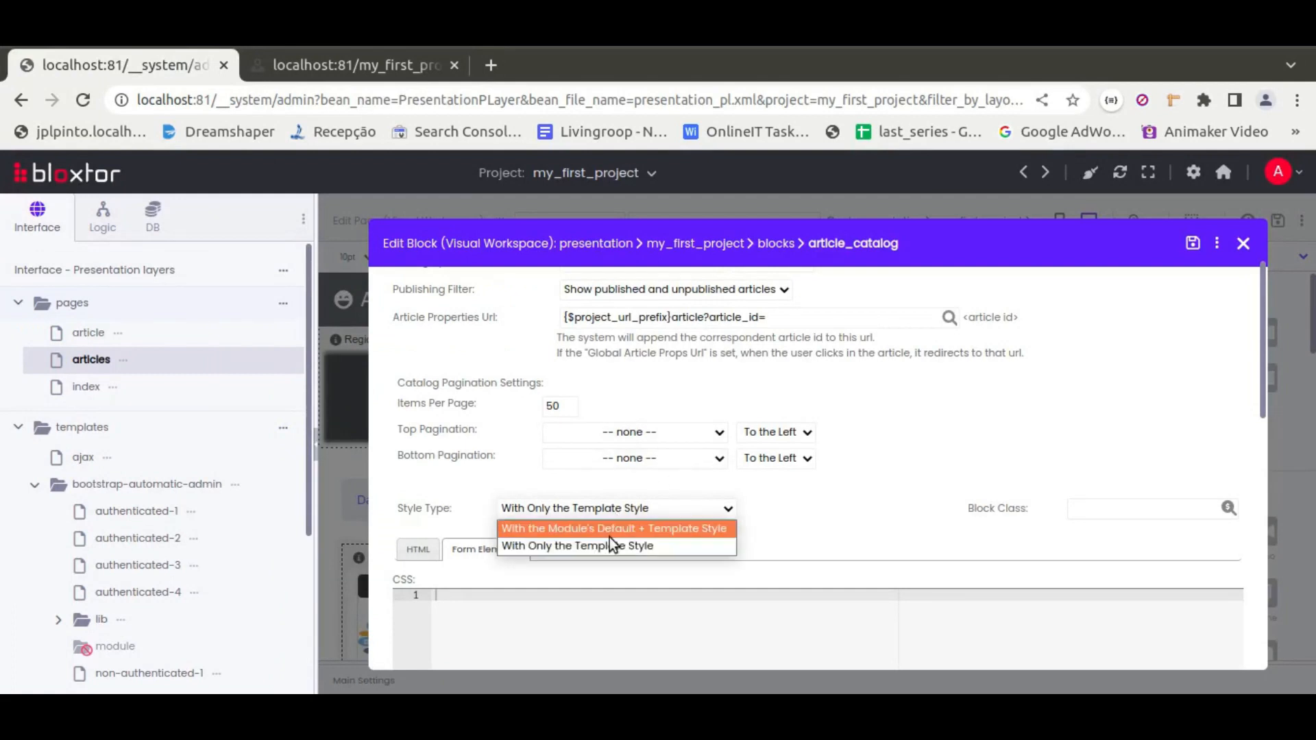
click(609, 537)
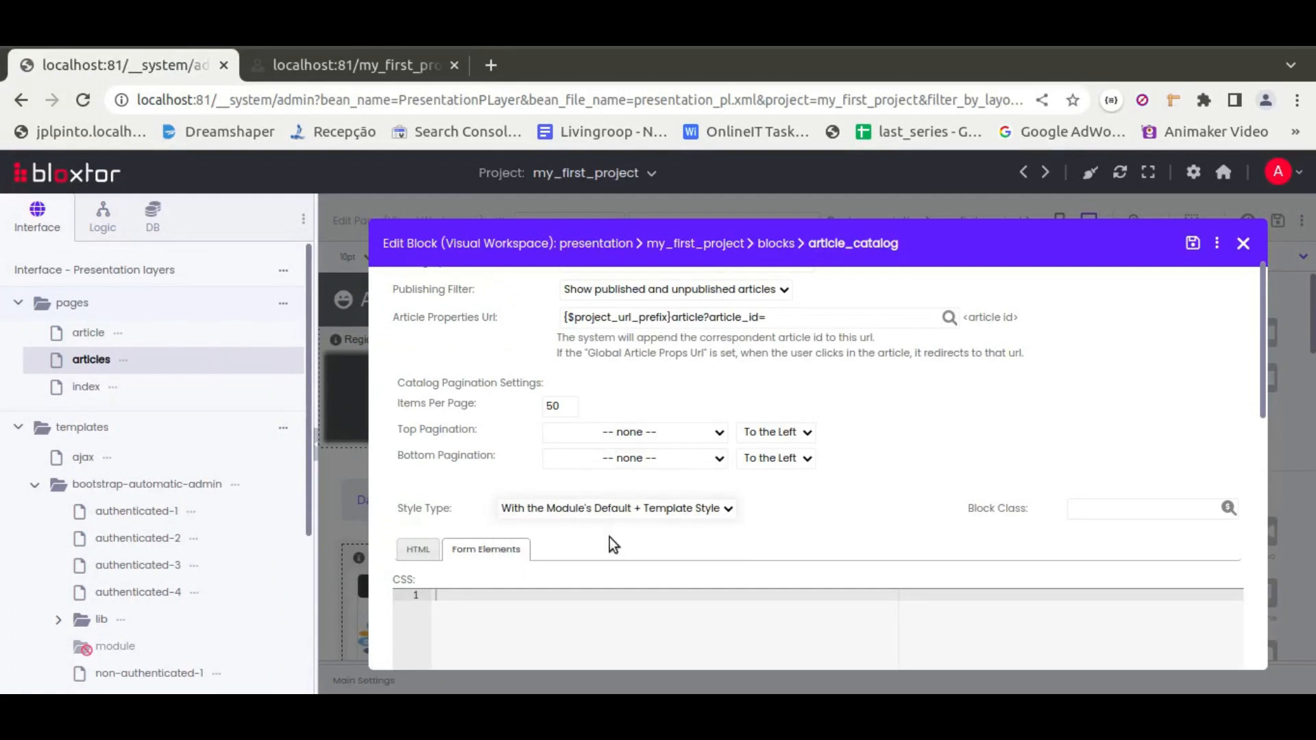
click(1194, 245)
Reload the articles preview, open the first article's page, and return to the editor
click(326, 69)
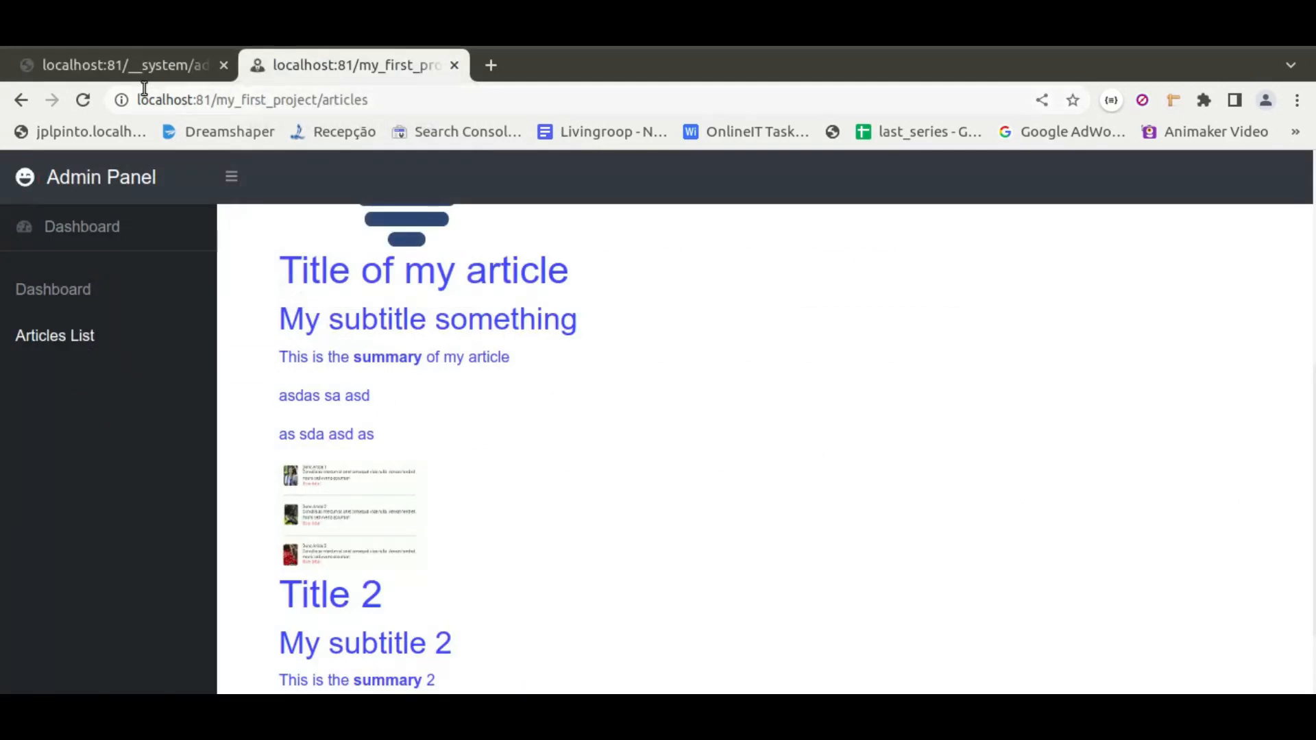
click(83, 99)
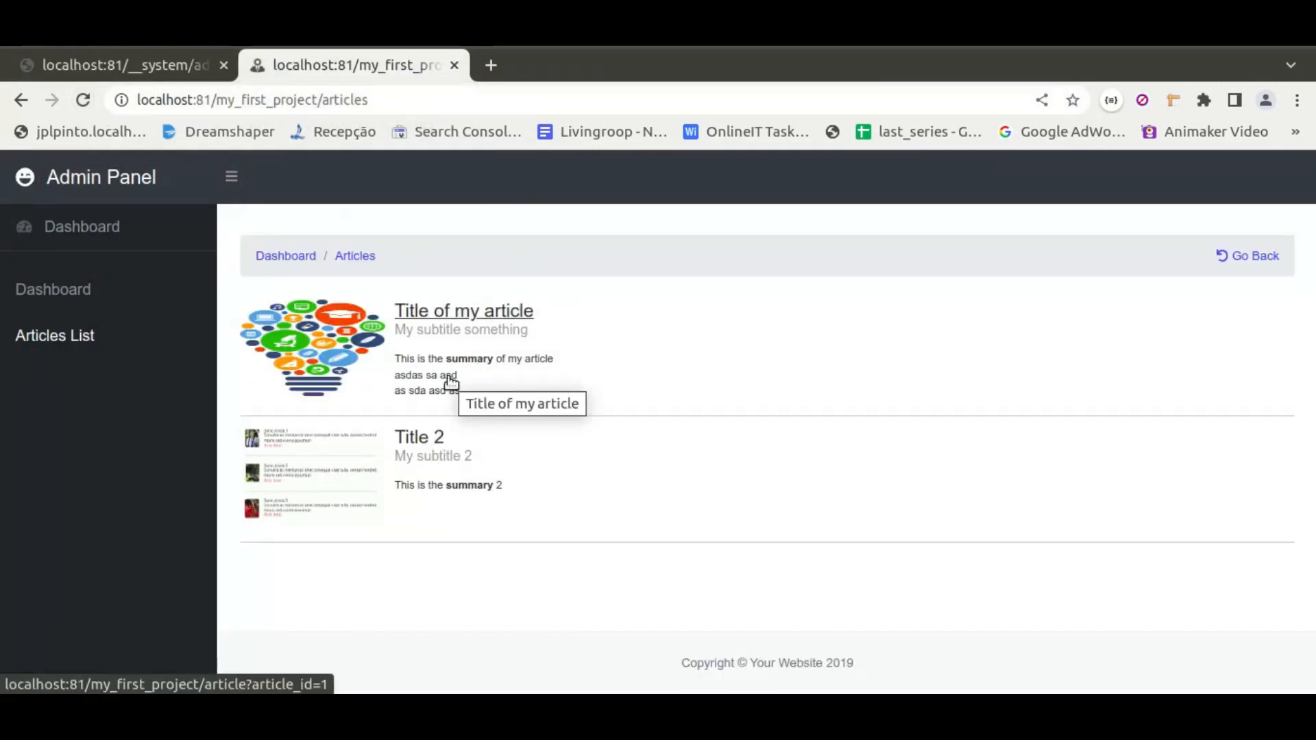
click(470, 309)
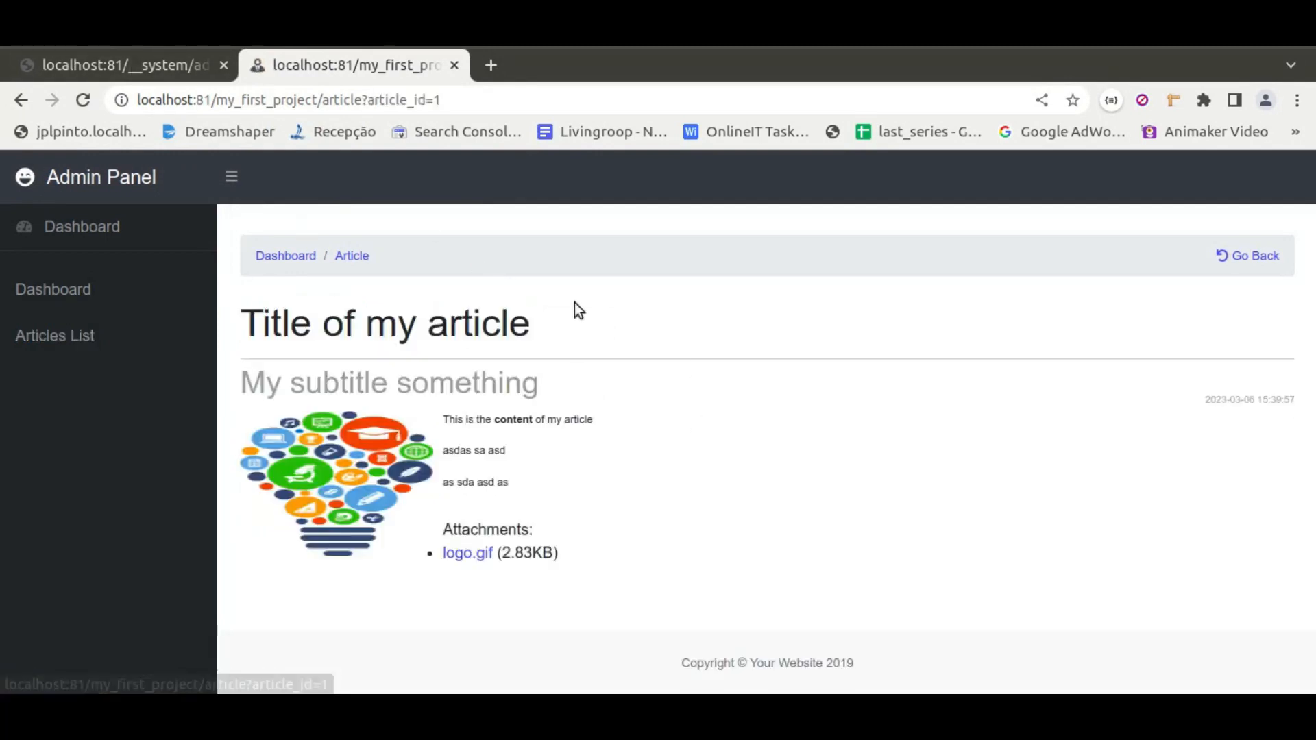
click(150, 72)
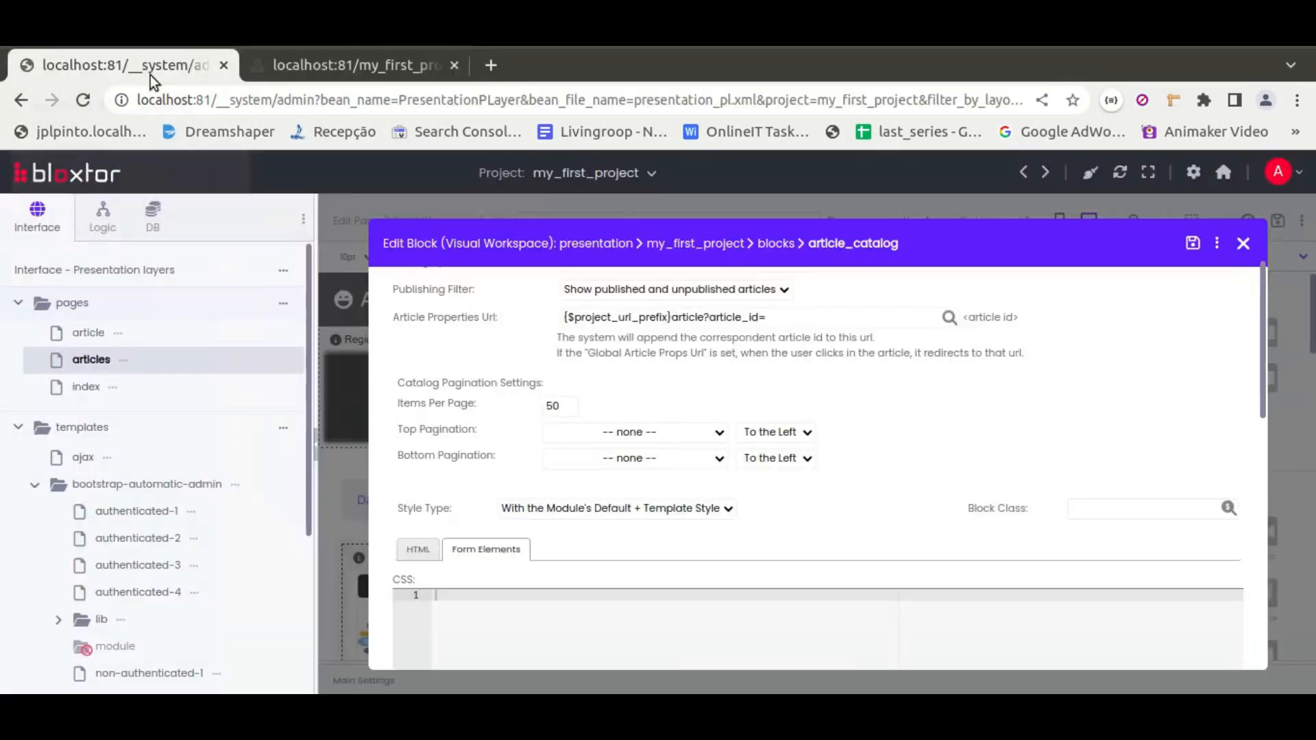
Open the article page in the editor and open its article_properties block's edit dialog
click(86, 334)
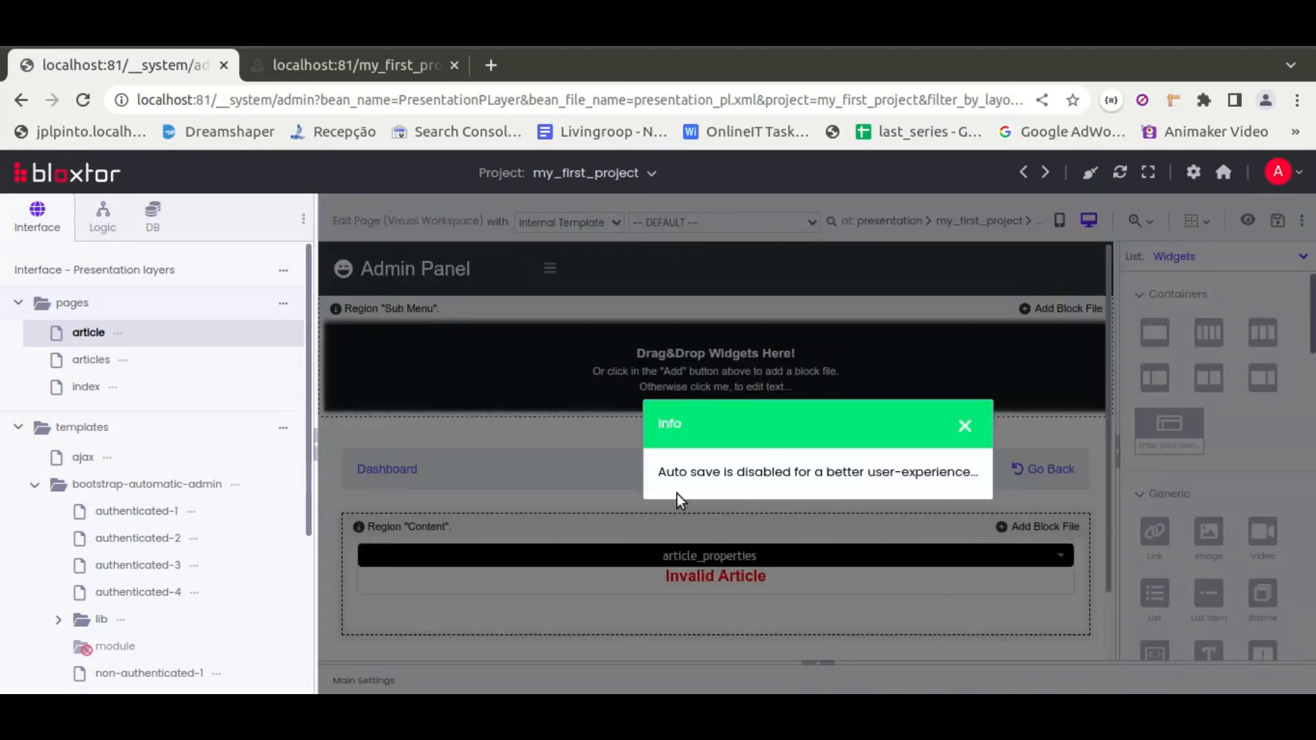
click(962, 427)
mouse_move(670, 561)
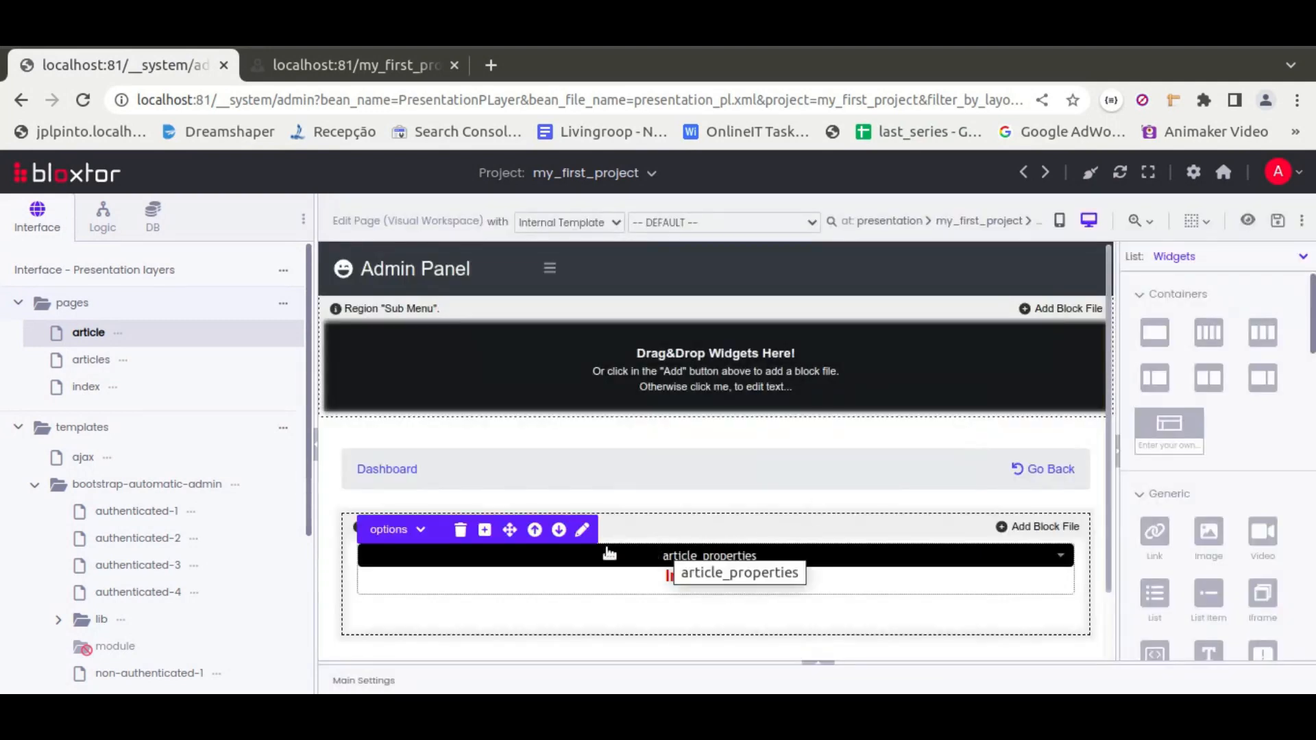
click(583, 532)
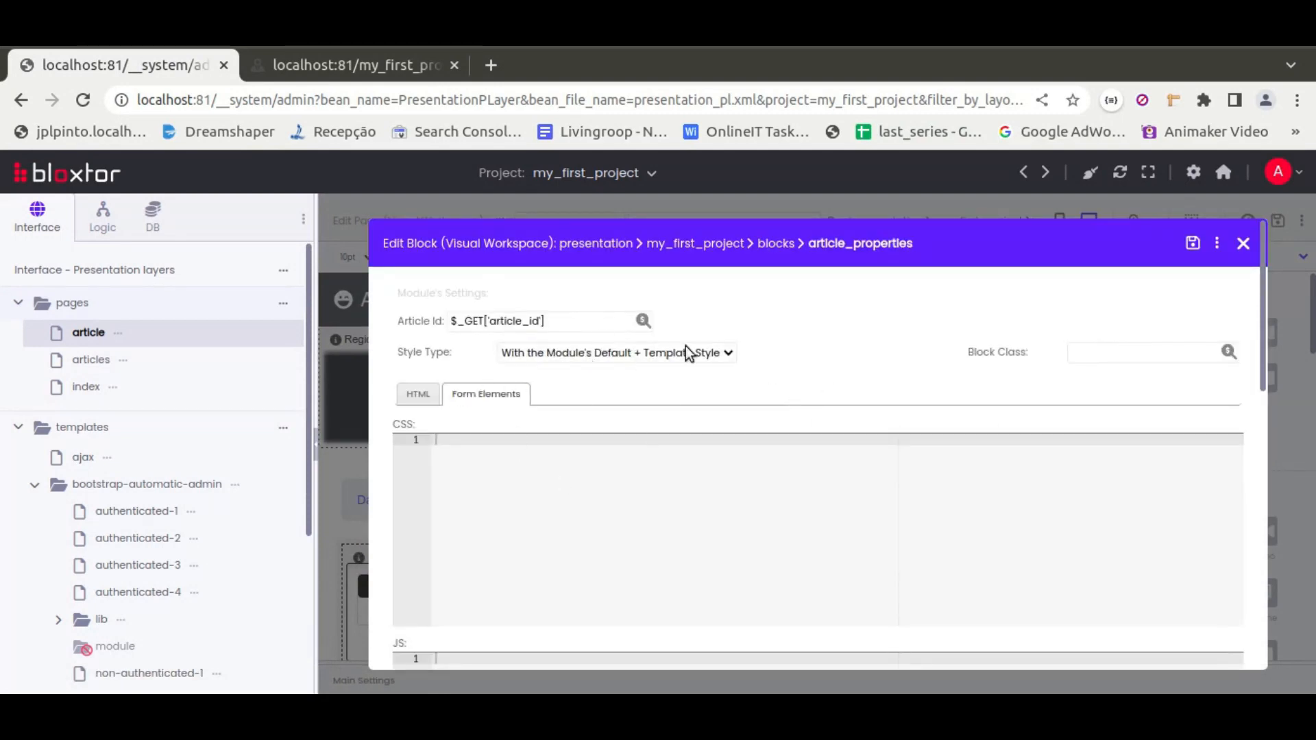
Show all project folders in the file tree, expand the blocks folder, and close the block dialog
click(283, 270)
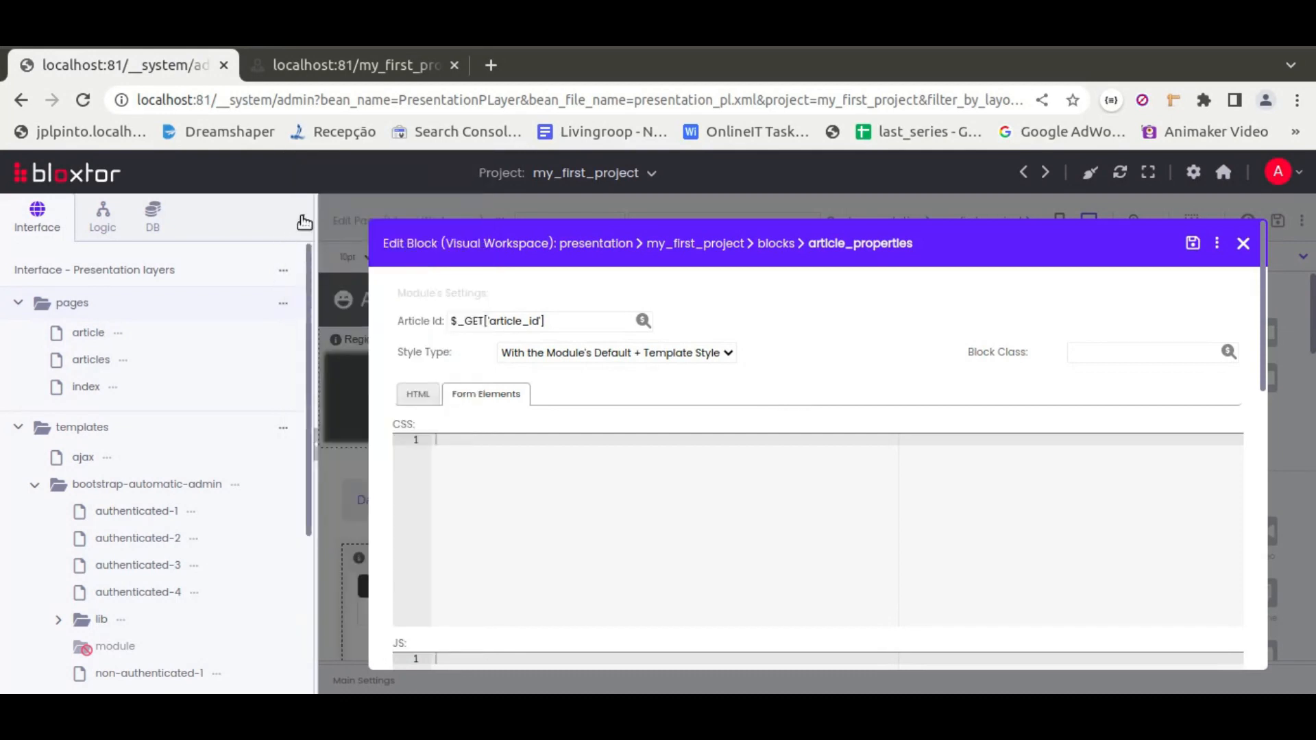
click(304, 223)
click(264, 253)
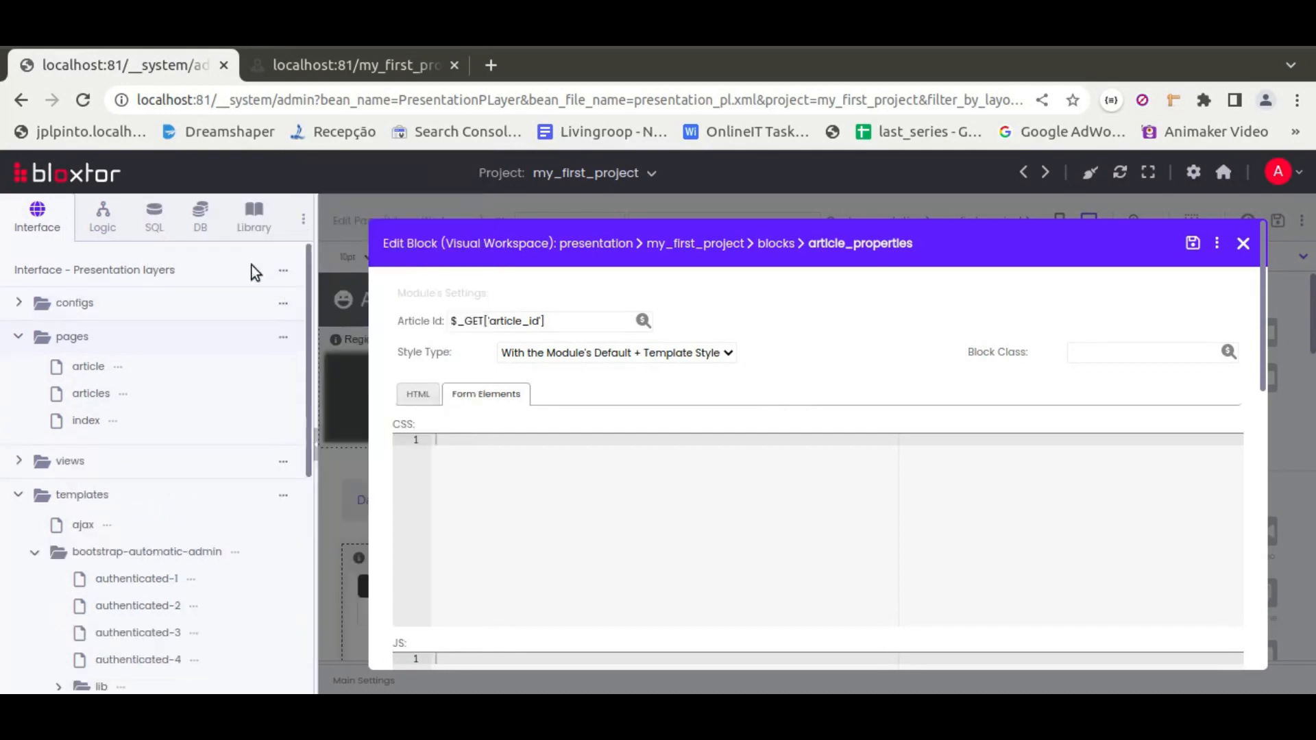
scroll(126, 416, down, 2)
click(52, 380)
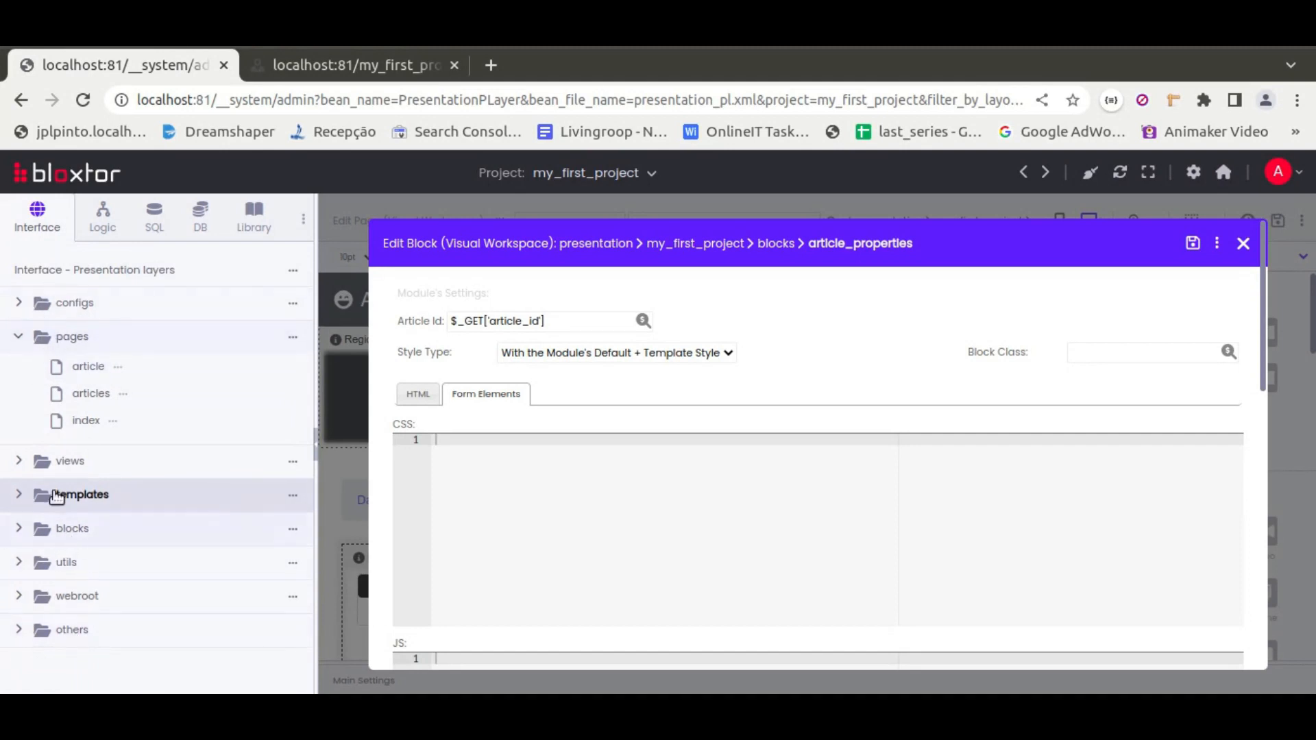
click(73, 532)
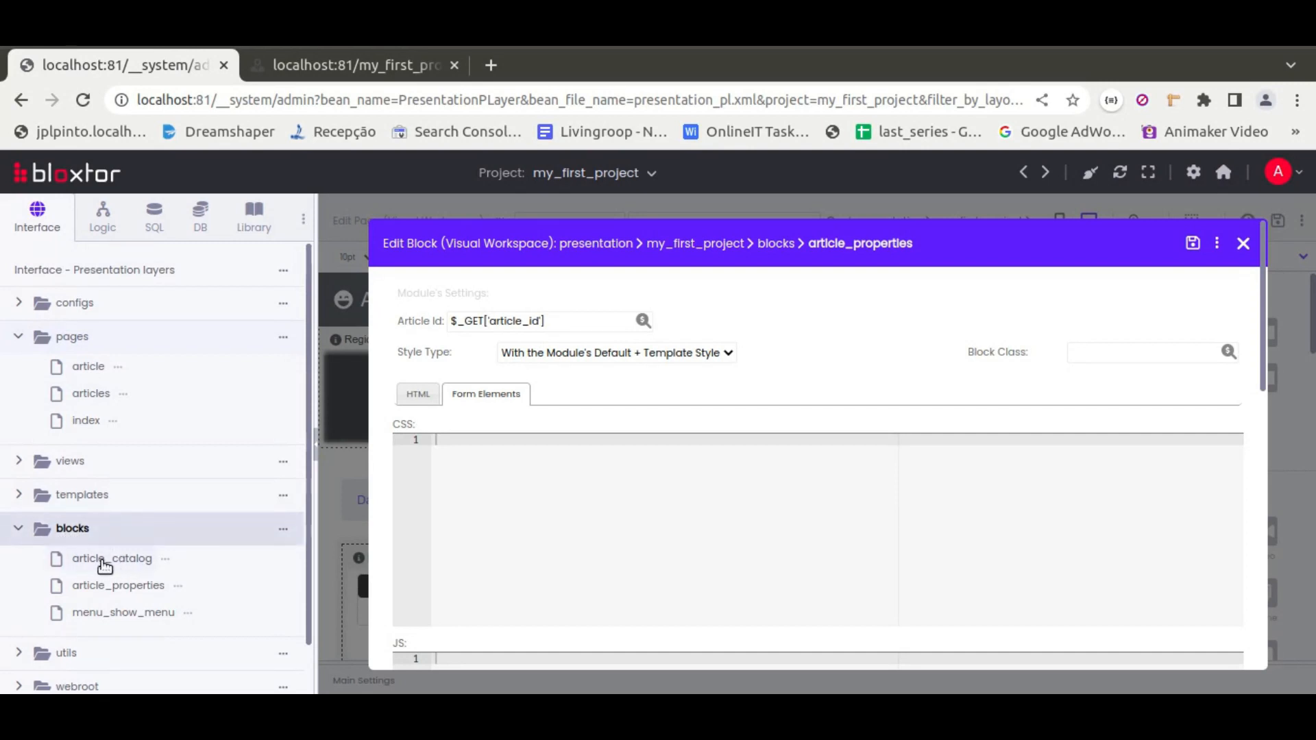
click(329, 516)
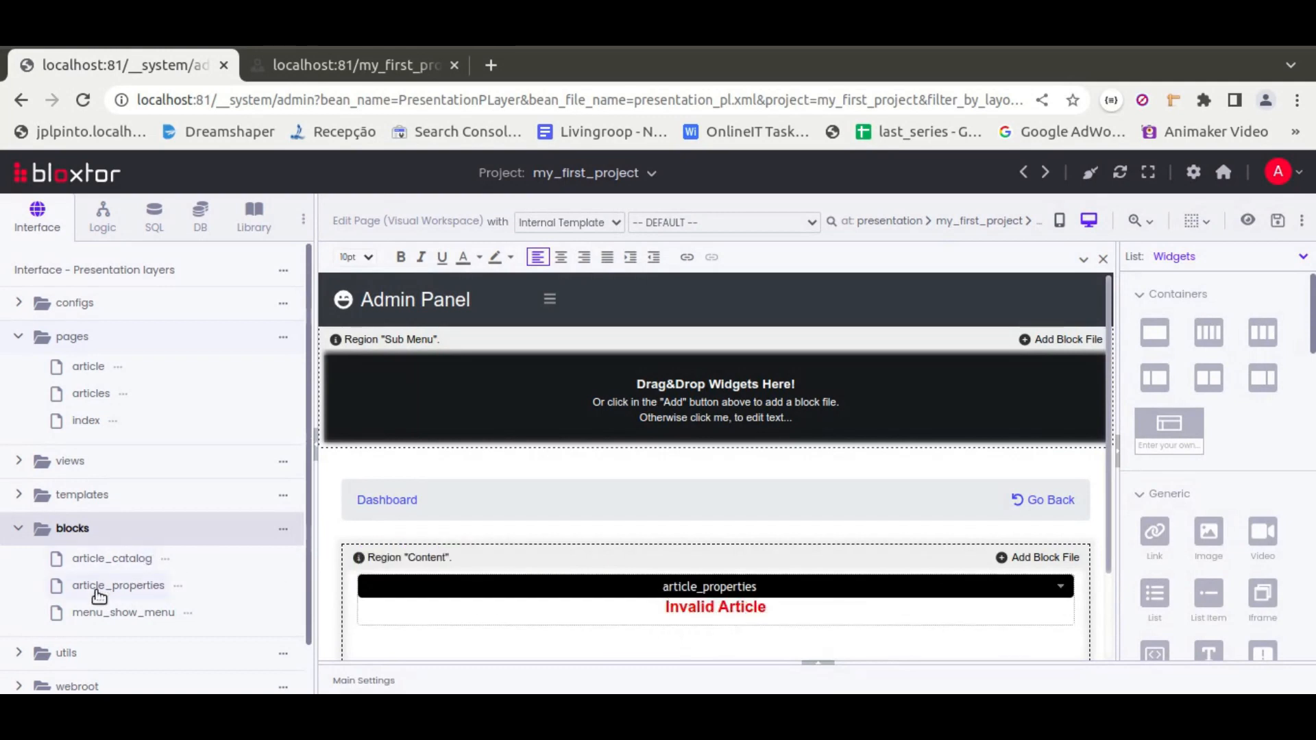
Open the article_properties block file and set its style type to With Only the Template Style
click(103, 588)
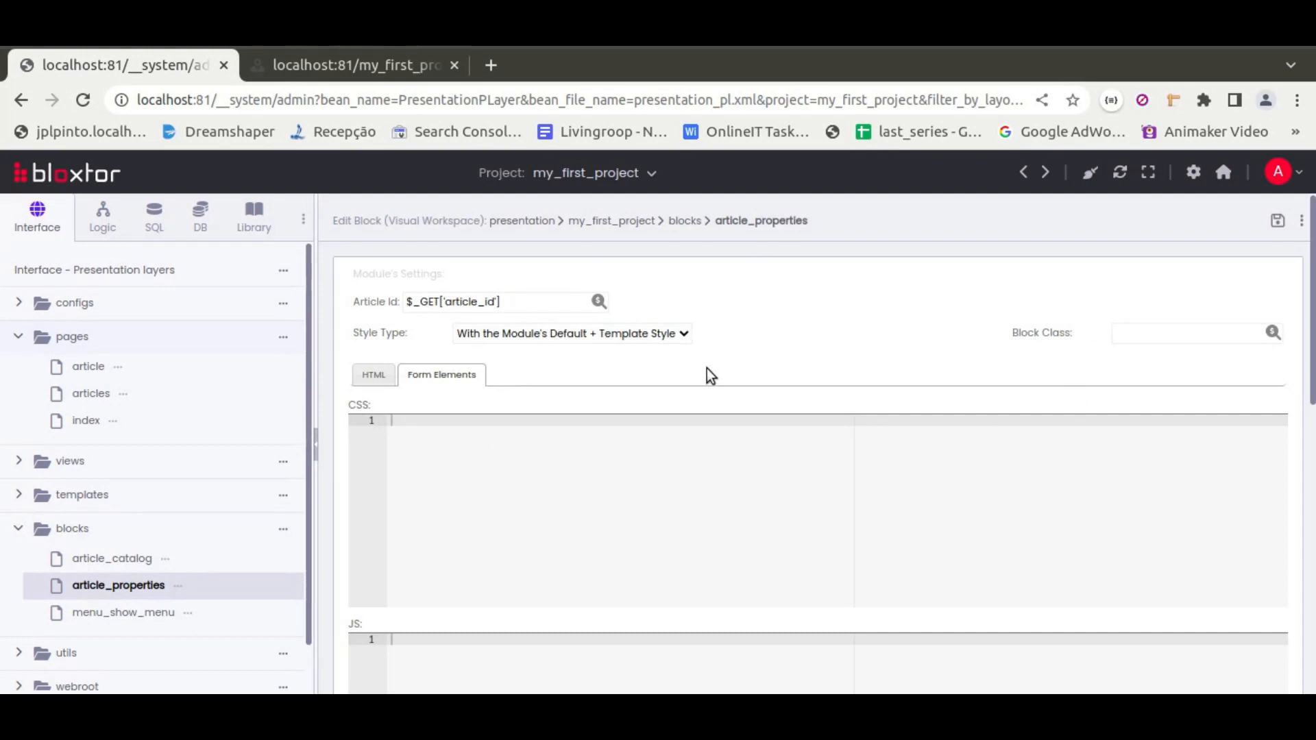
scroll(648, 387, down, 15)
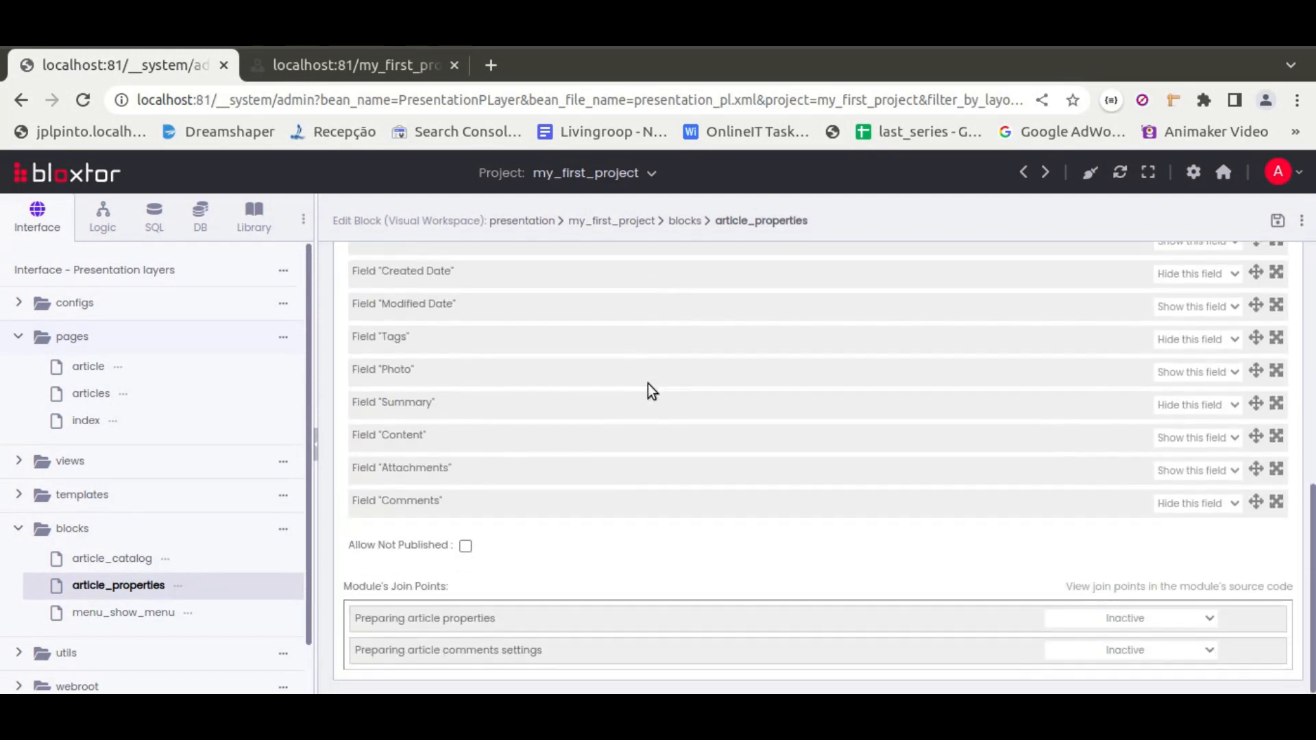
scroll(647, 384, up, 15)
click(569, 333)
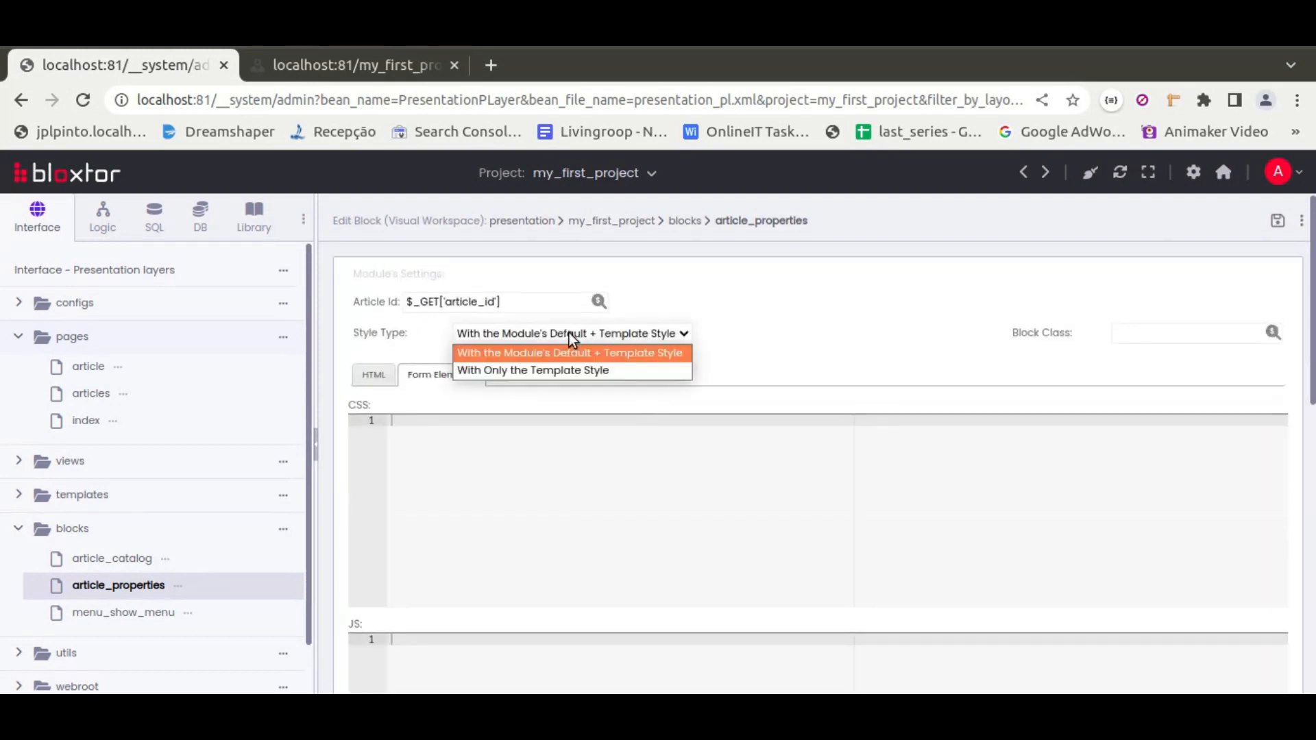
click(558, 371)
Reload the article preview, then save the article_properties block
click(342, 69)
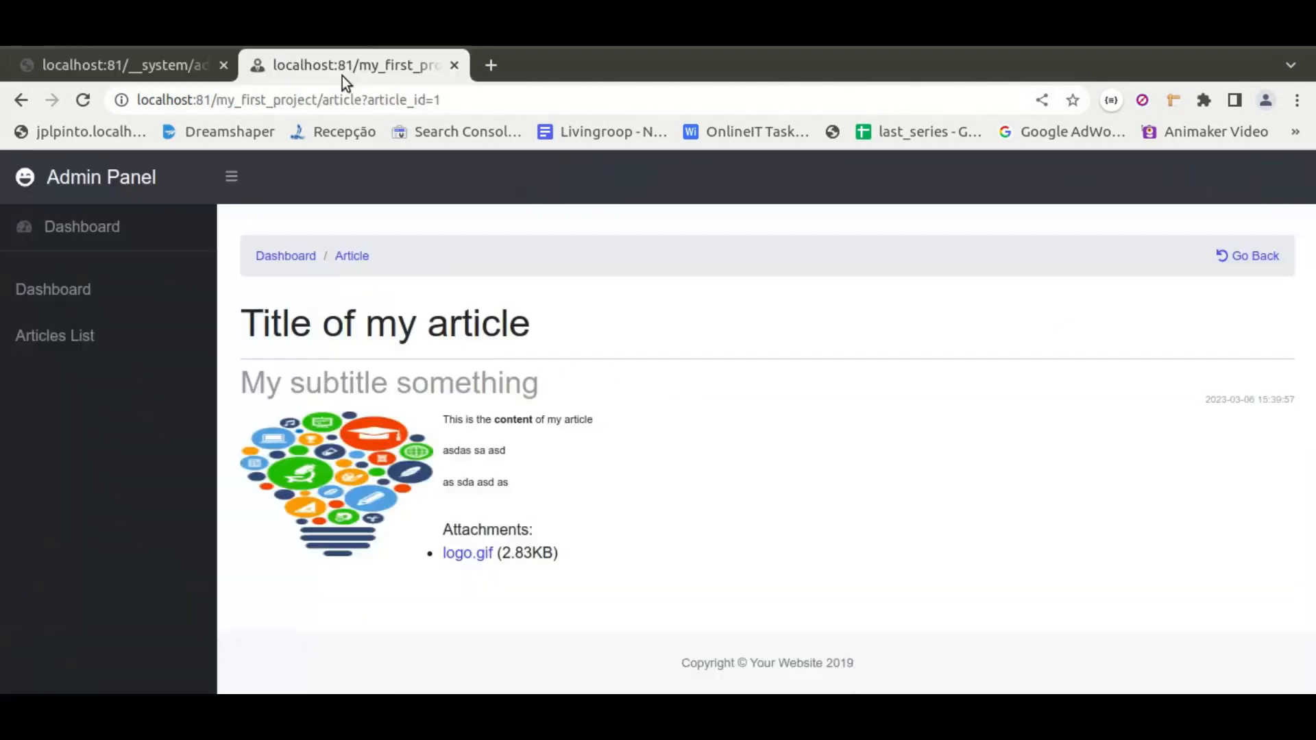
click(84, 101)
click(154, 63)
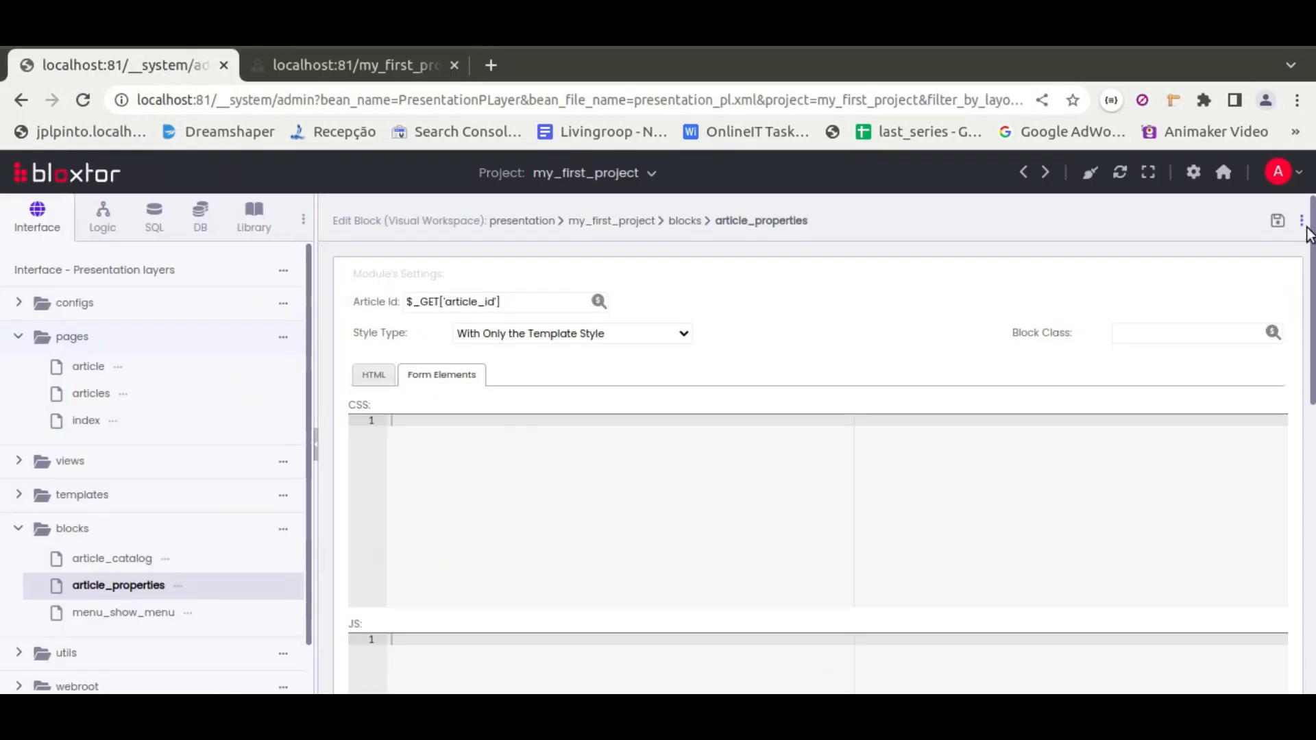
click(1277, 220)
click(917, 320)
Reload the article preview and scroll through it to check the article's styling
click(348, 67)
click(82, 100)
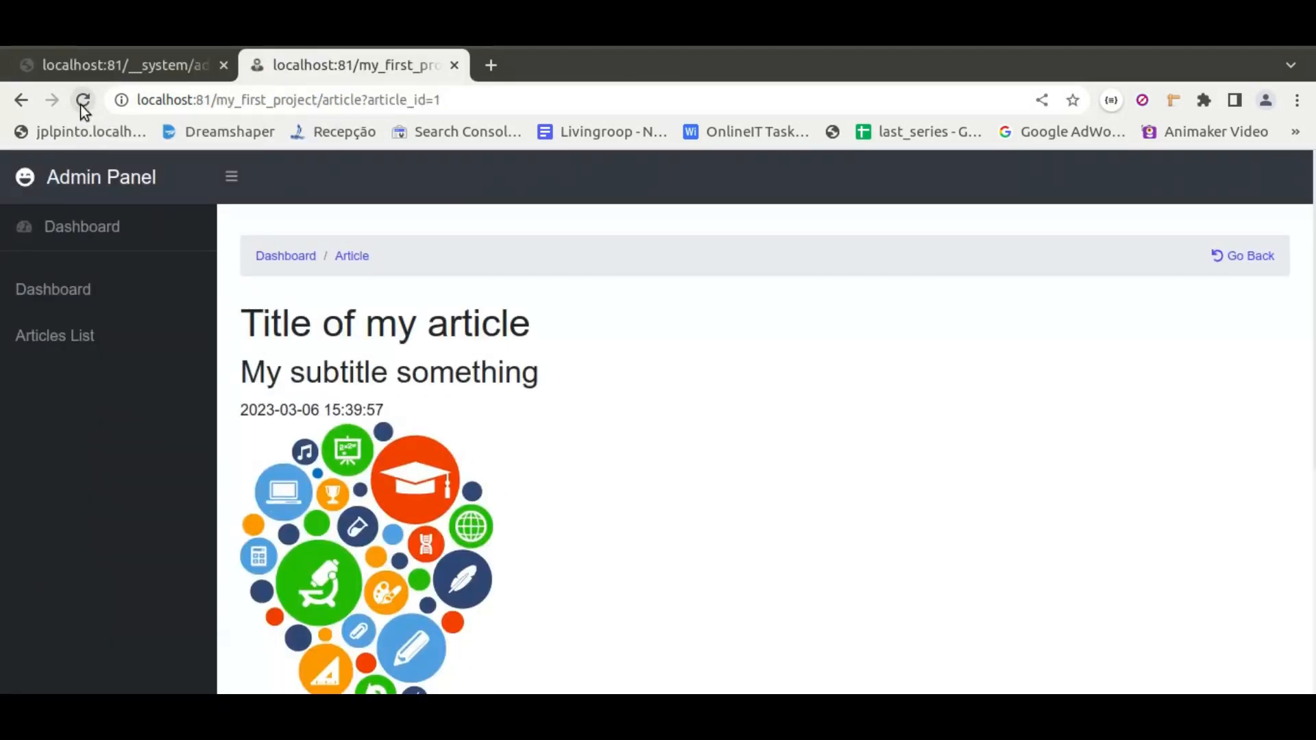
scroll(452, 386, down, 5)
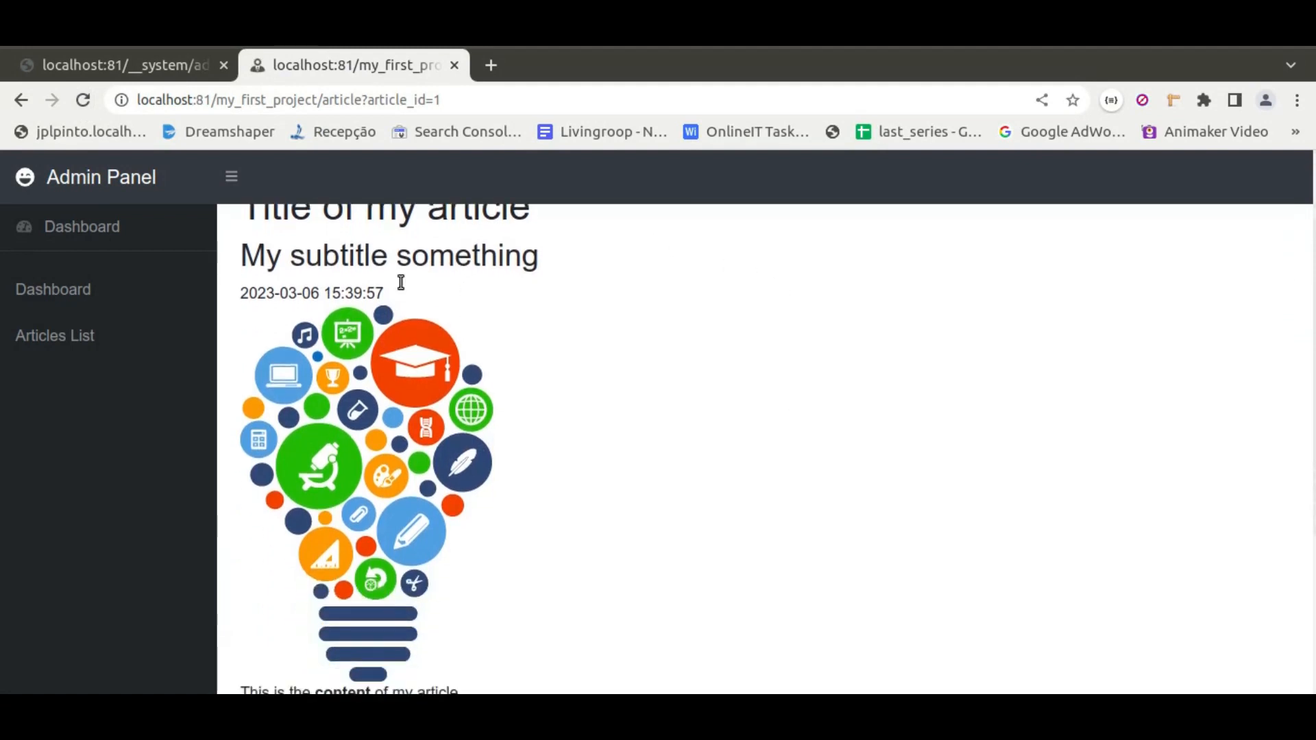
scroll(552, 519, up, 5)
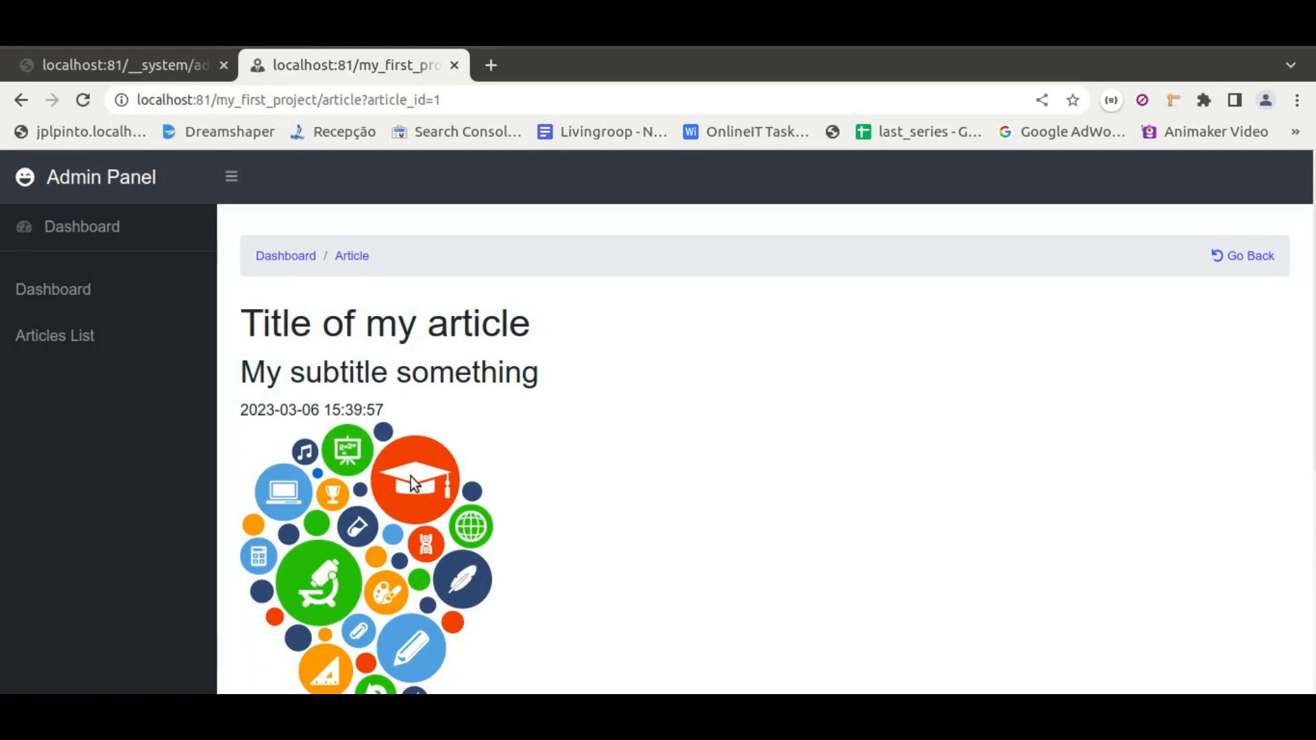
scroll(628, 396, down, 2)
scroll(627, 396, up, 1)
click(145, 63)
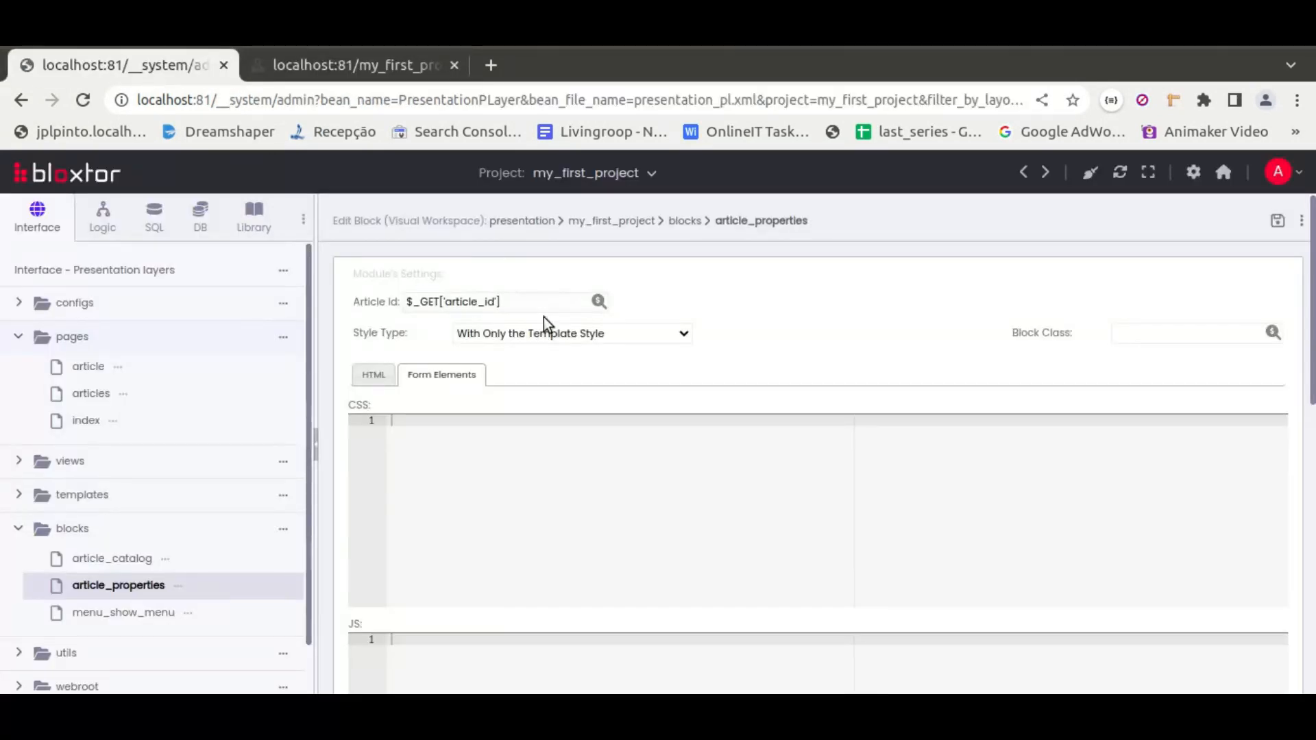
Set the article_properties block's style type back to With the Module's Default + Template Style and save it
click(544, 333)
click(532, 358)
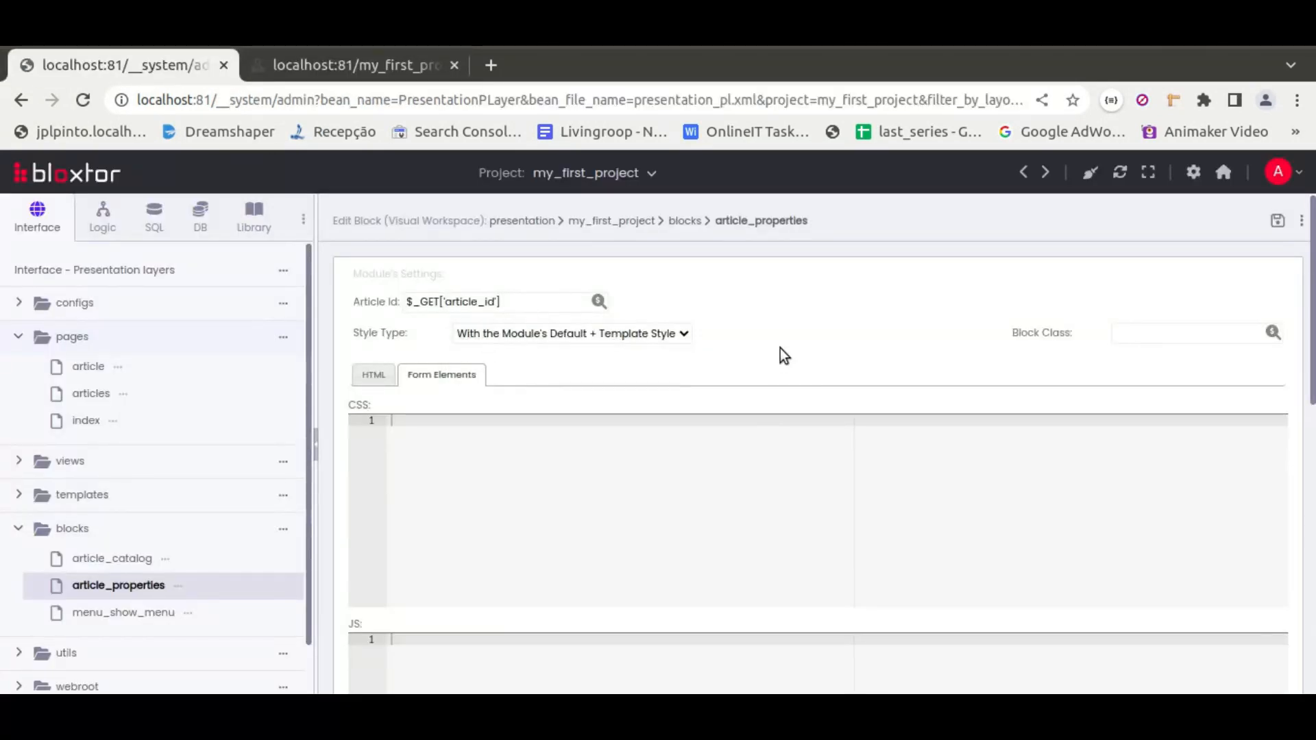
click(1277, 220)
click(861, 322)
Reload the article preview and return to the editor's file tree
click(306, 62)
click(82, 100)
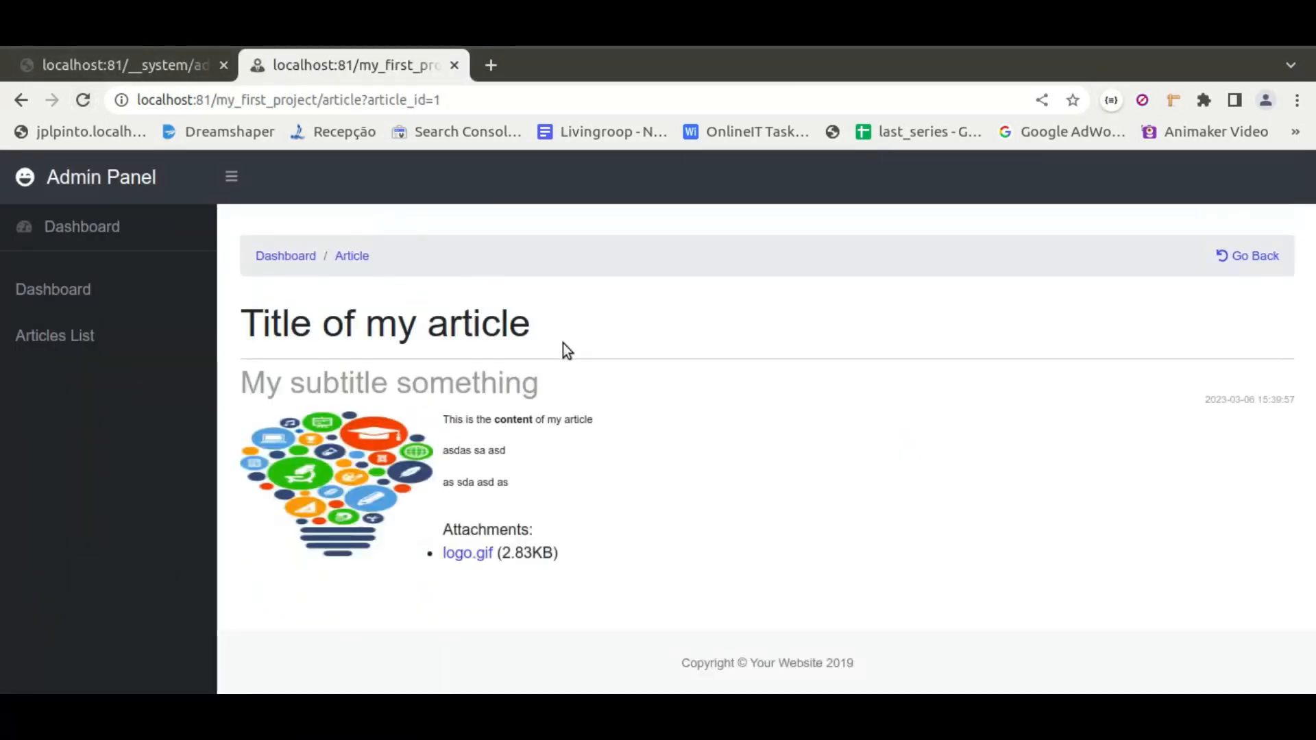
click(135, 65)
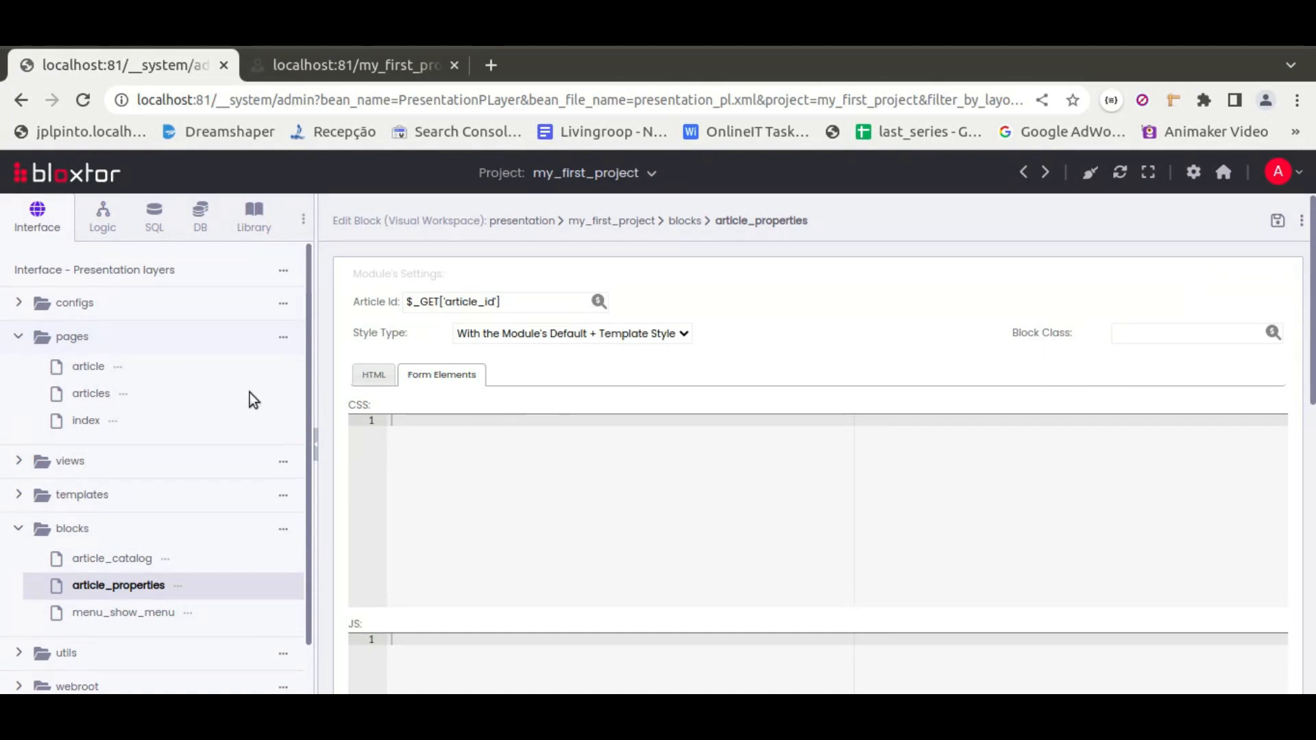
click(69, 529)
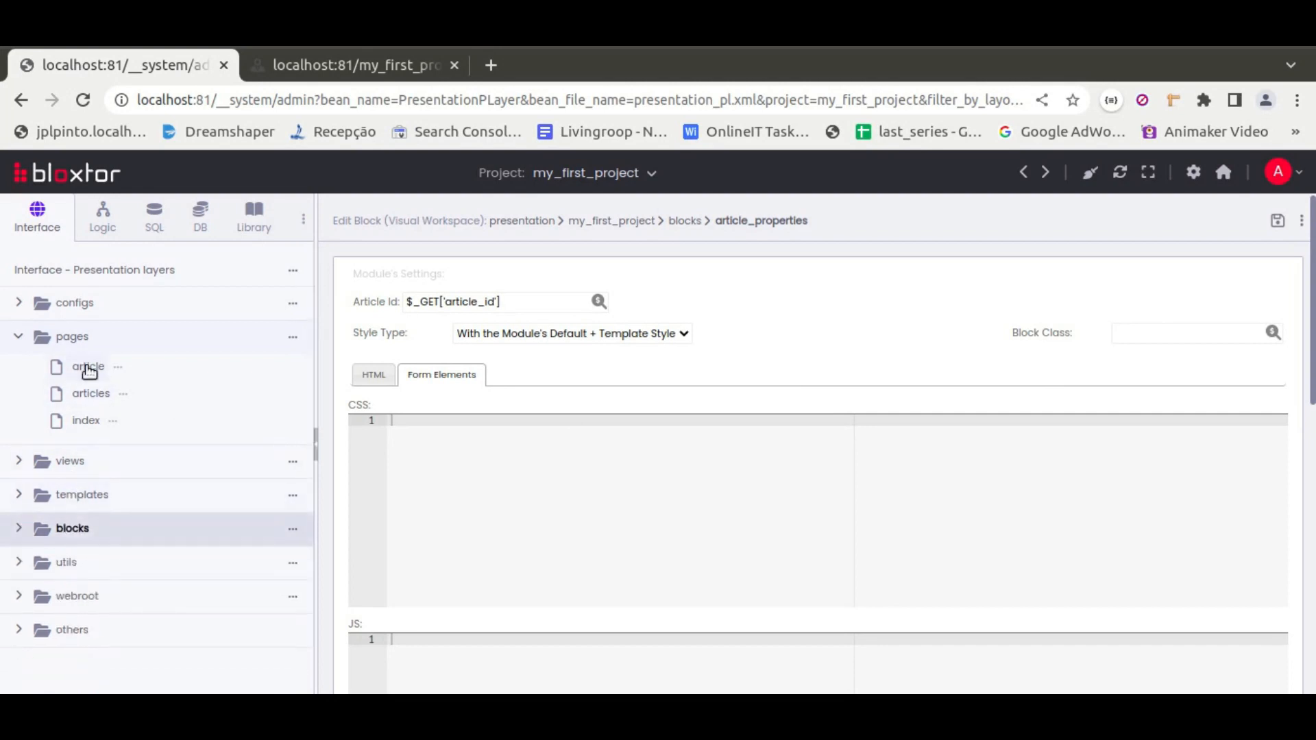
click(81, 495)
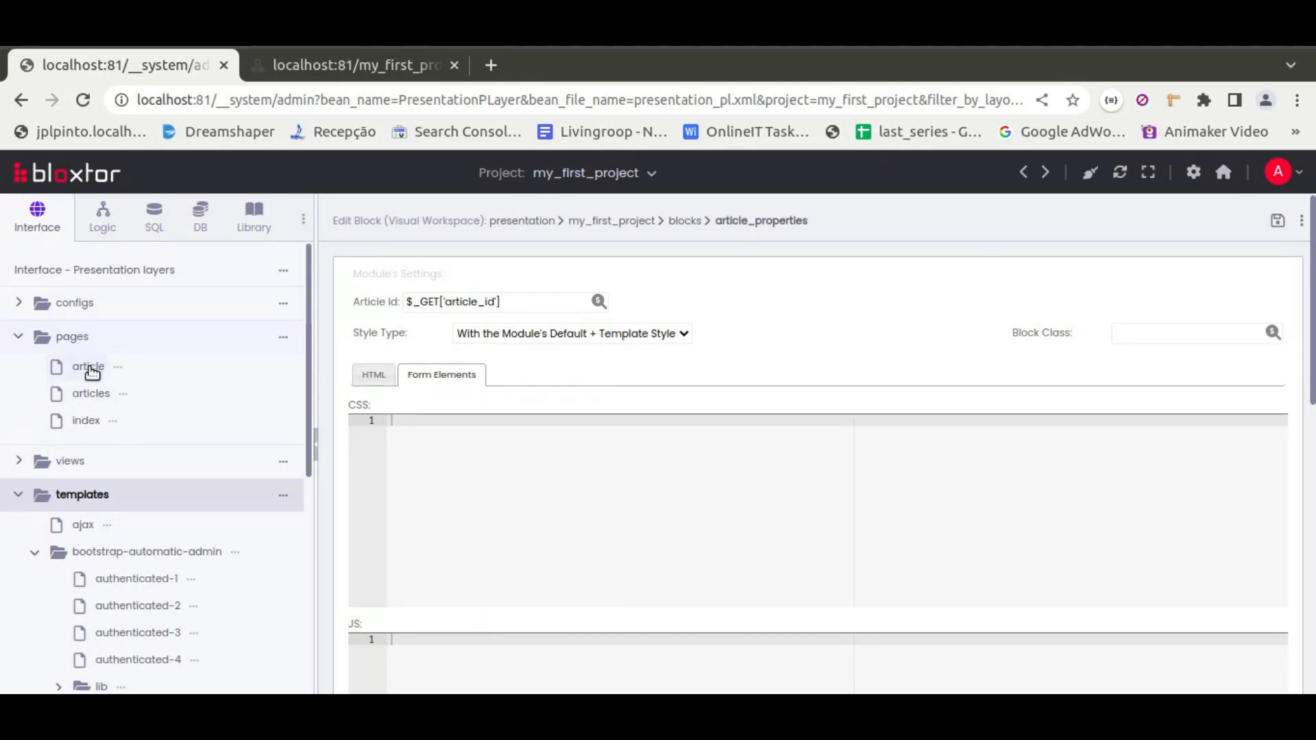
In the preview, toggle the sidebar menu, open the Articles List and the first article, and return to the editor
click(311, 65)
click(230, 180)
click(232, 177)
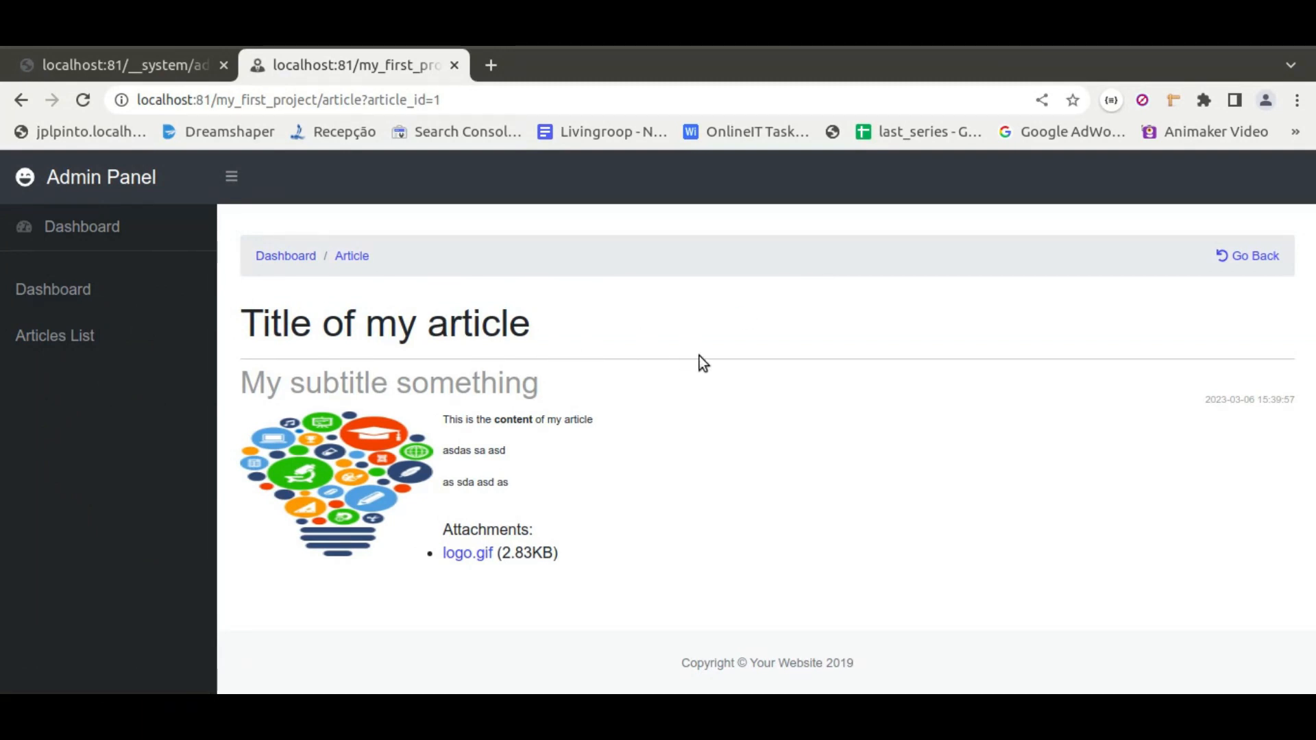
click(69, 343)
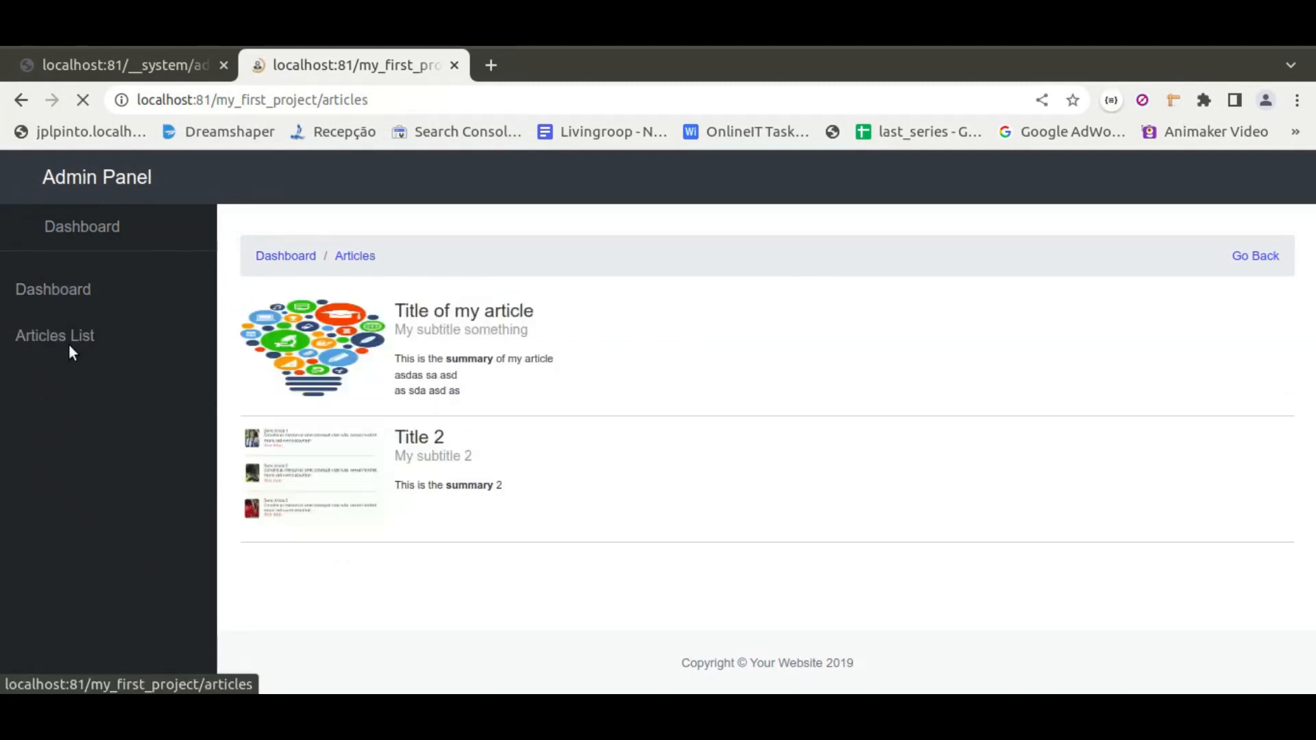
click(471, 318)
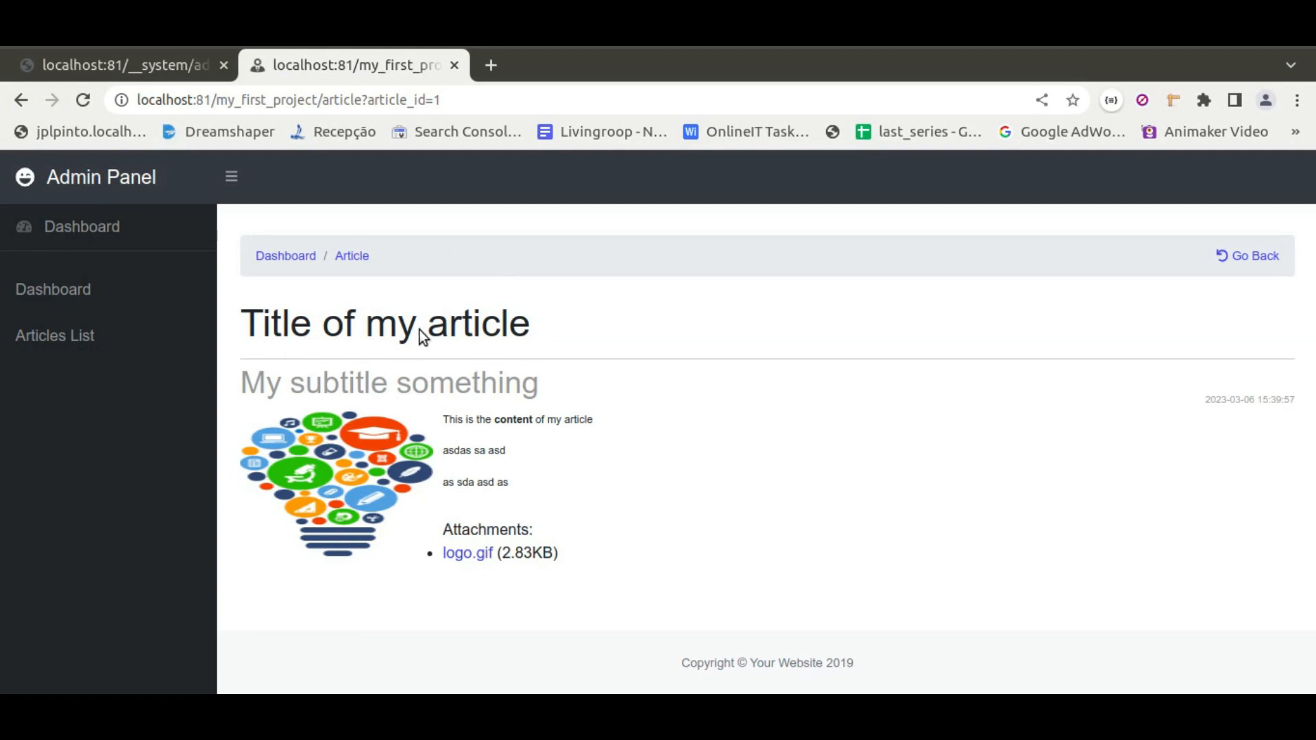
click(116, 66)
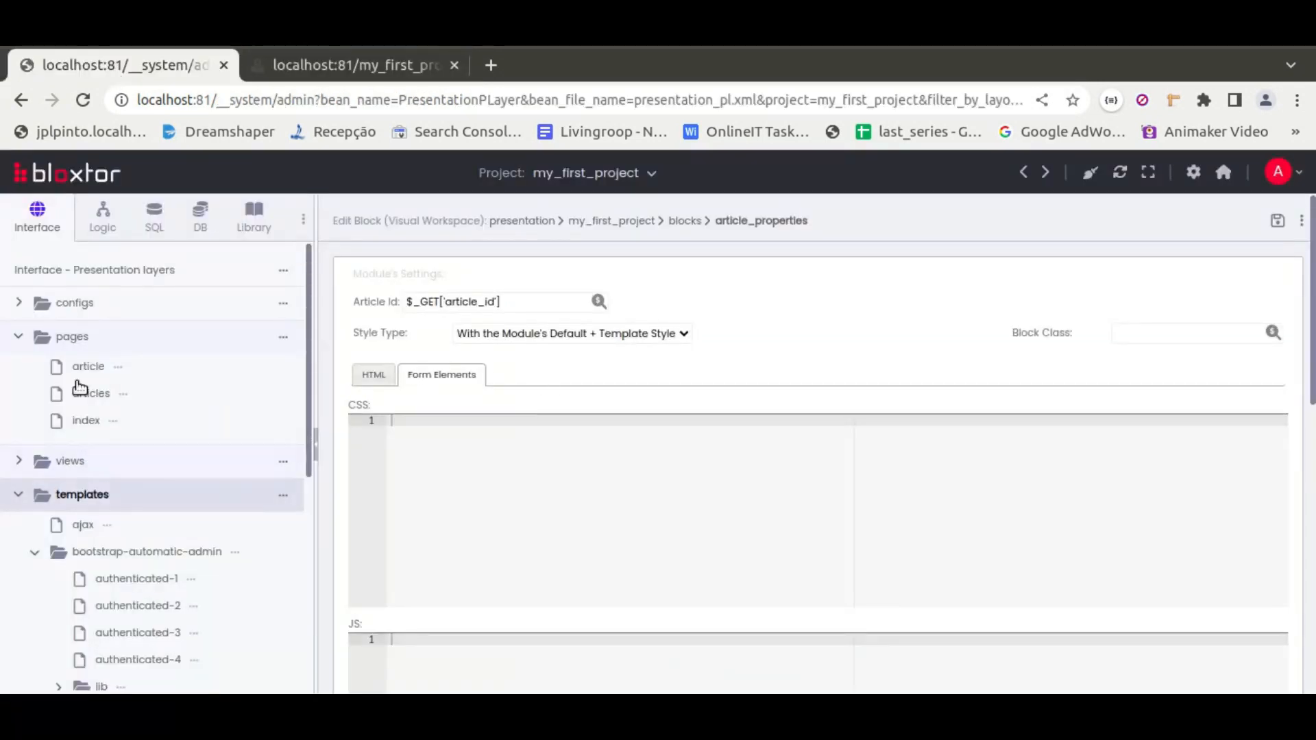
Open the article_catalog block and set its articles type to Catalog of Articles with all Tags bellow
scroll(130, 466, down, 3)
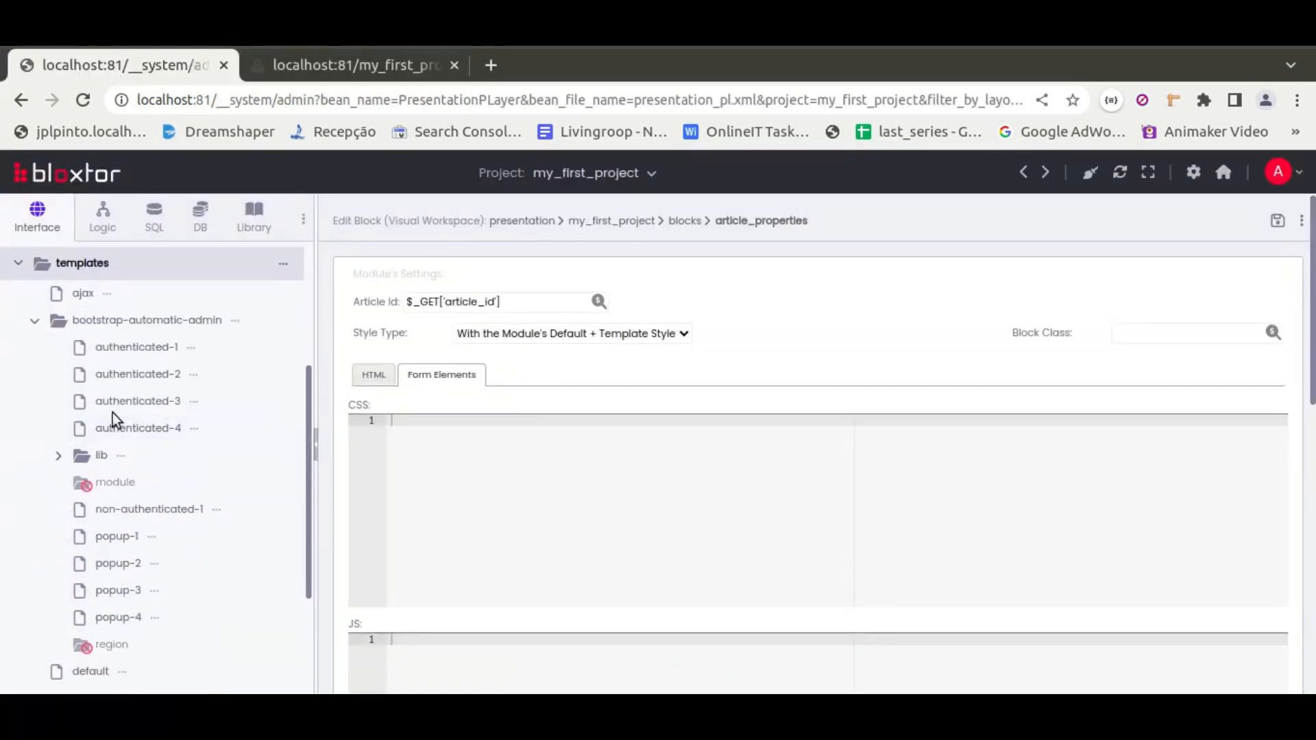
click(91, 266)
click(69, 529)
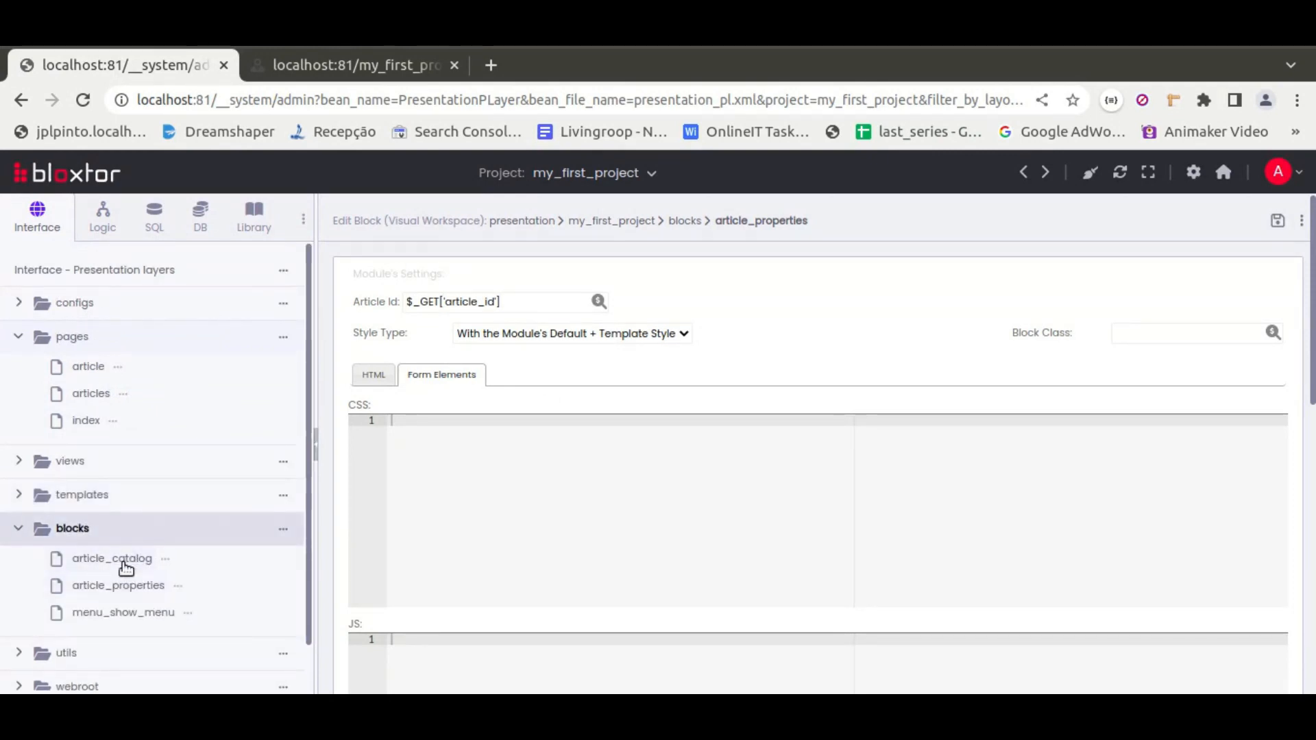
click(125, 565)
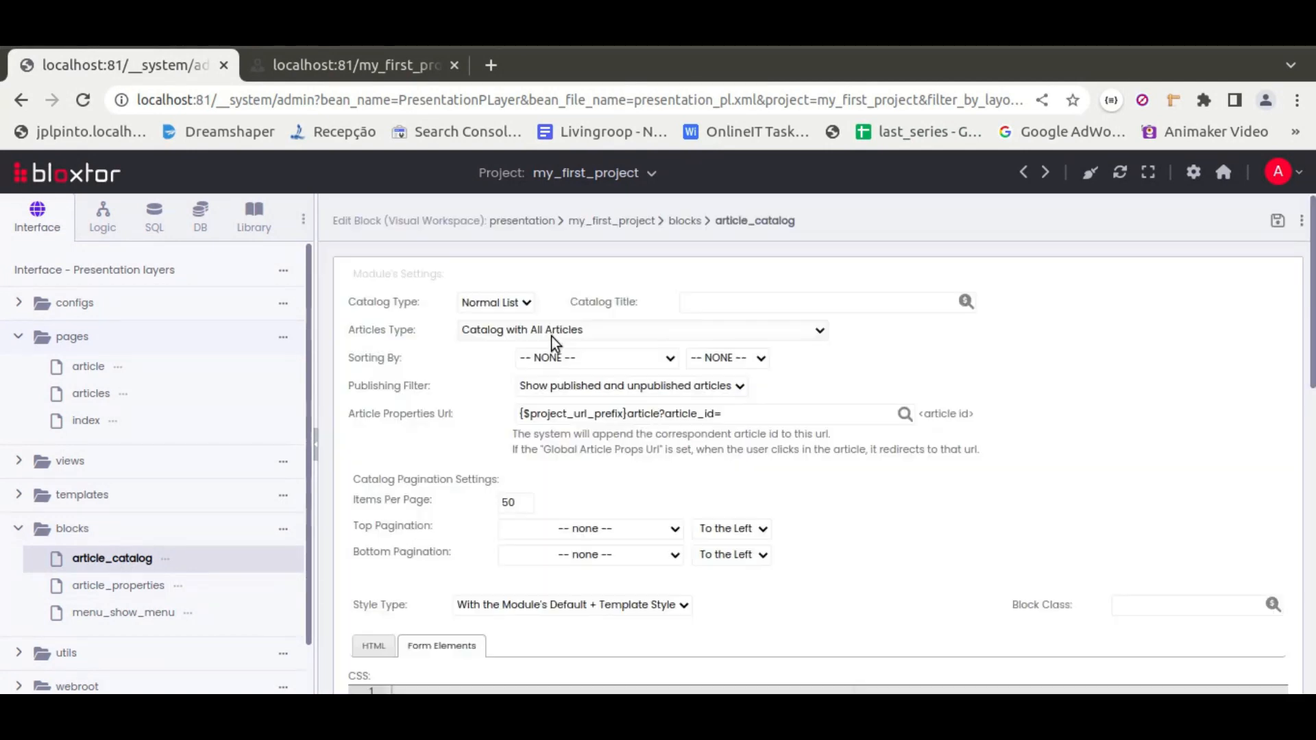
click(571, 336)
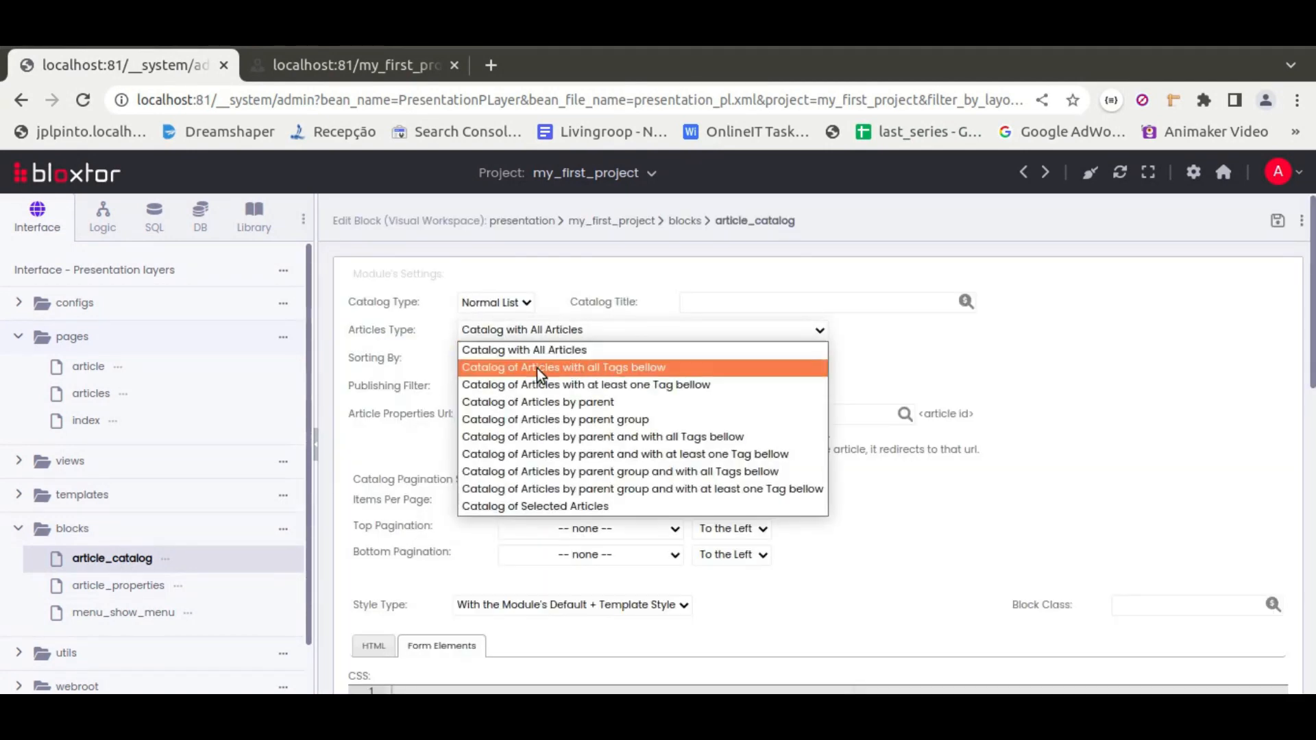
click(622, 368)
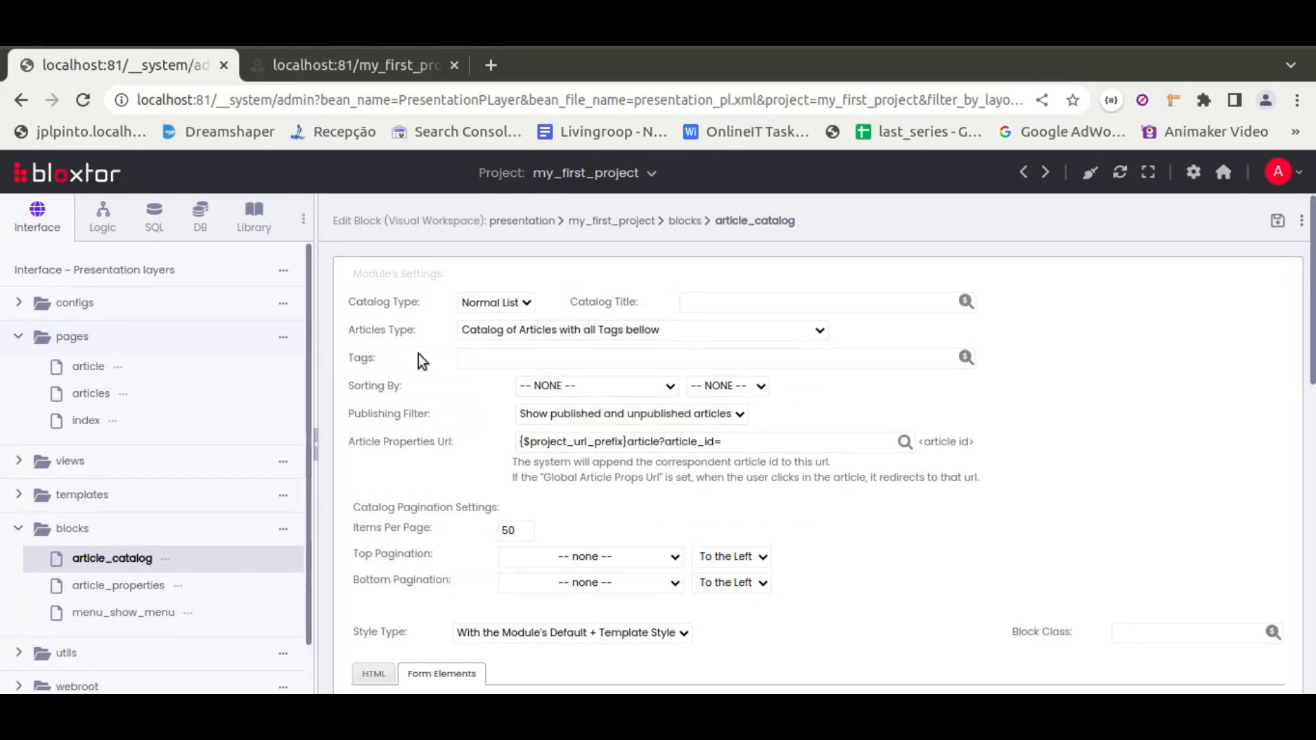
click(323, 68)
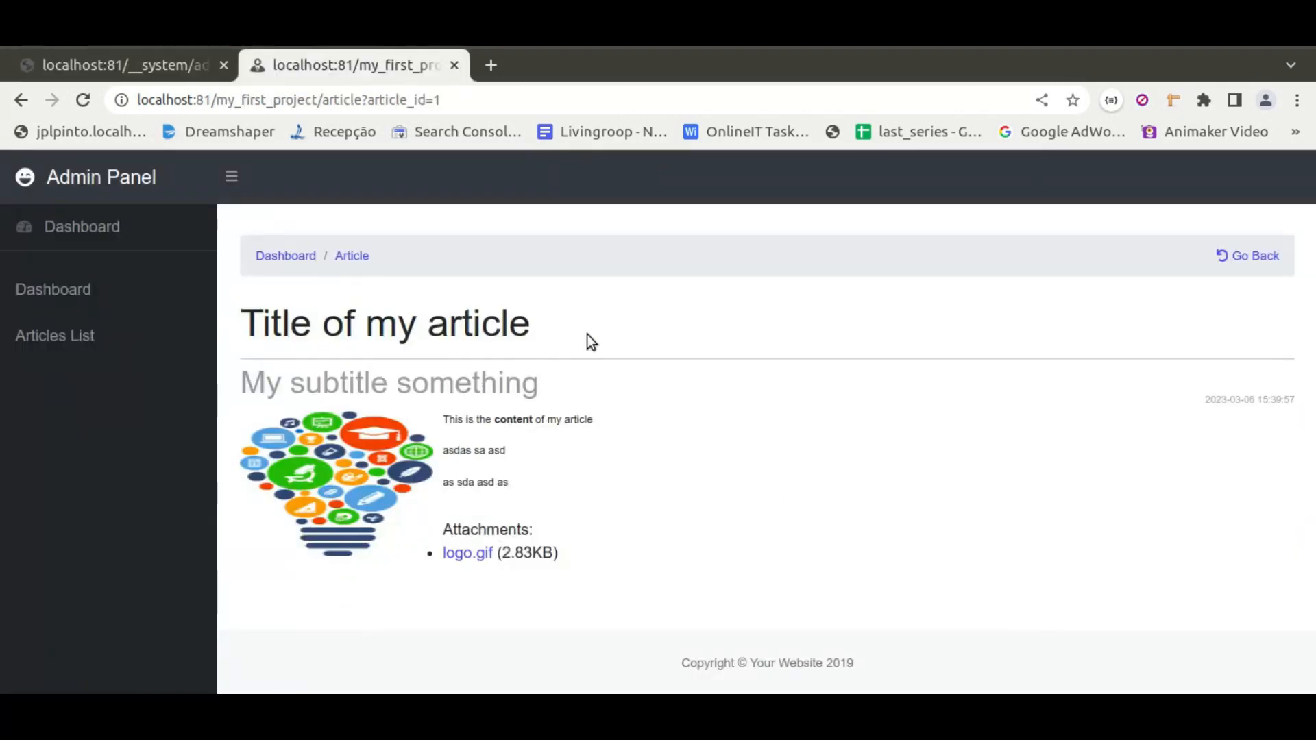